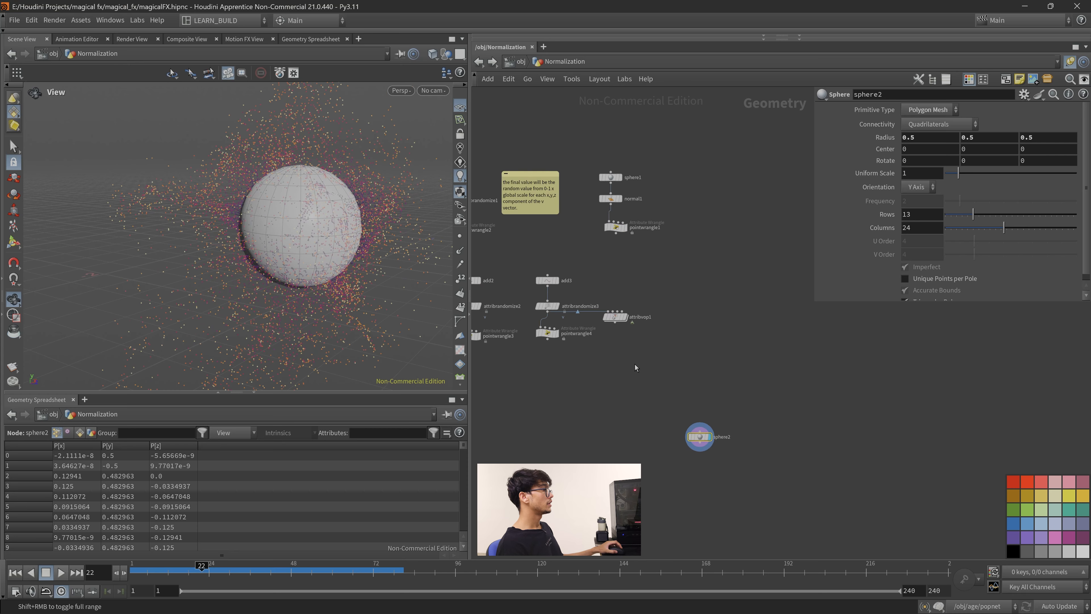
pyautogui.scroll(2, 687, 371)
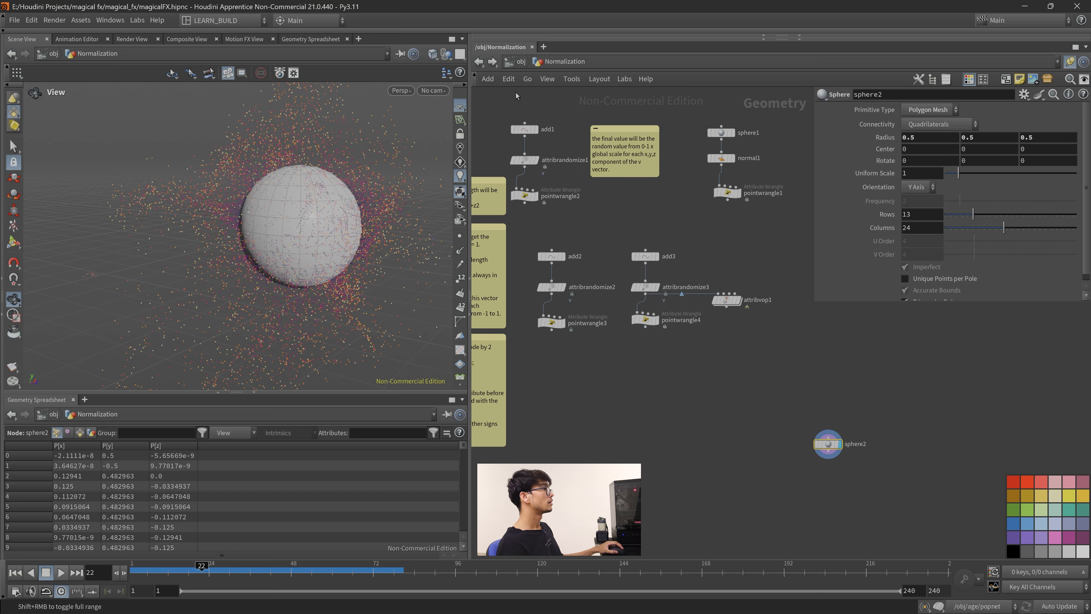
pyautogui.press('u')
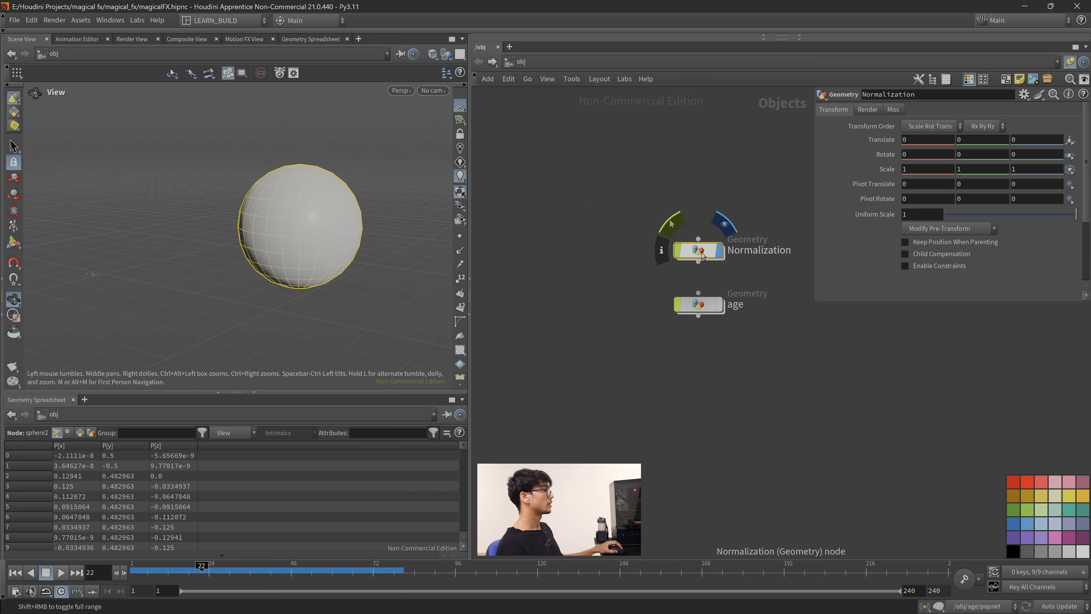
pyautogui.doubleClick(702, 255)
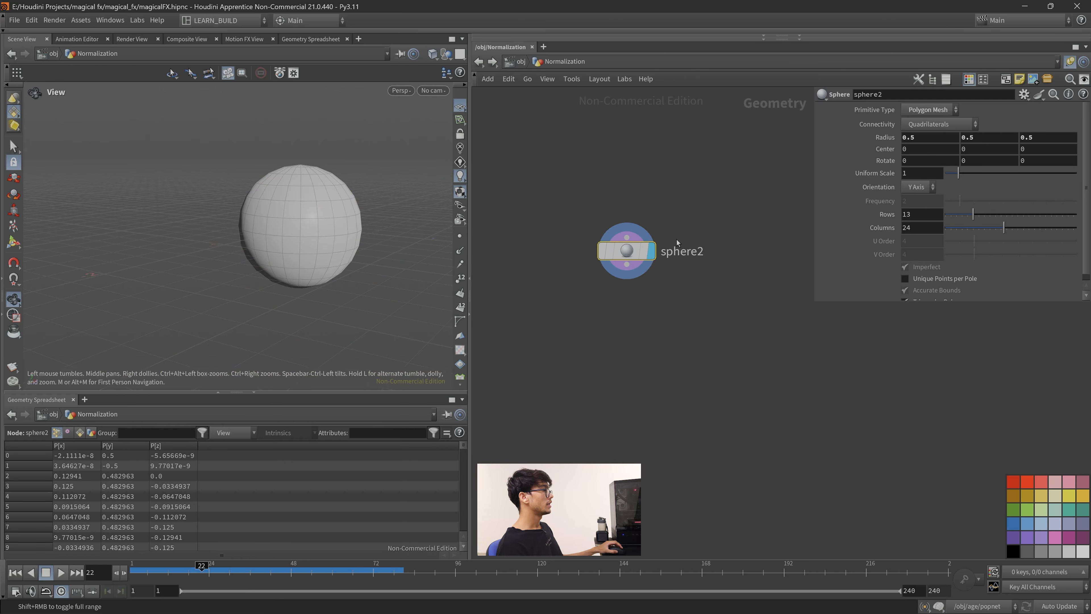
pyautogui.click(701, 253)
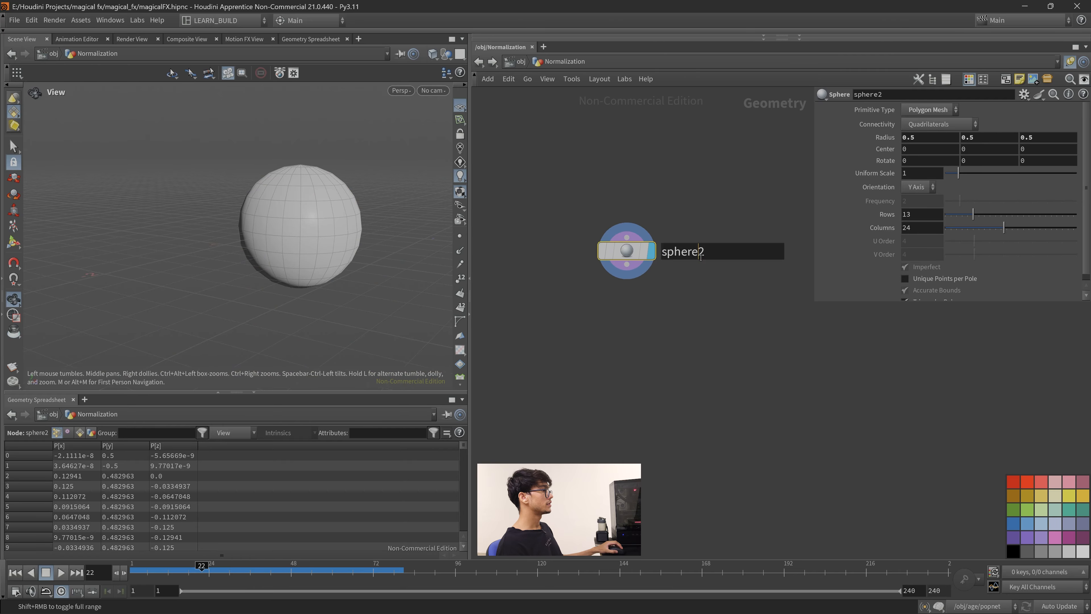
pyautogui.click(779, 353)
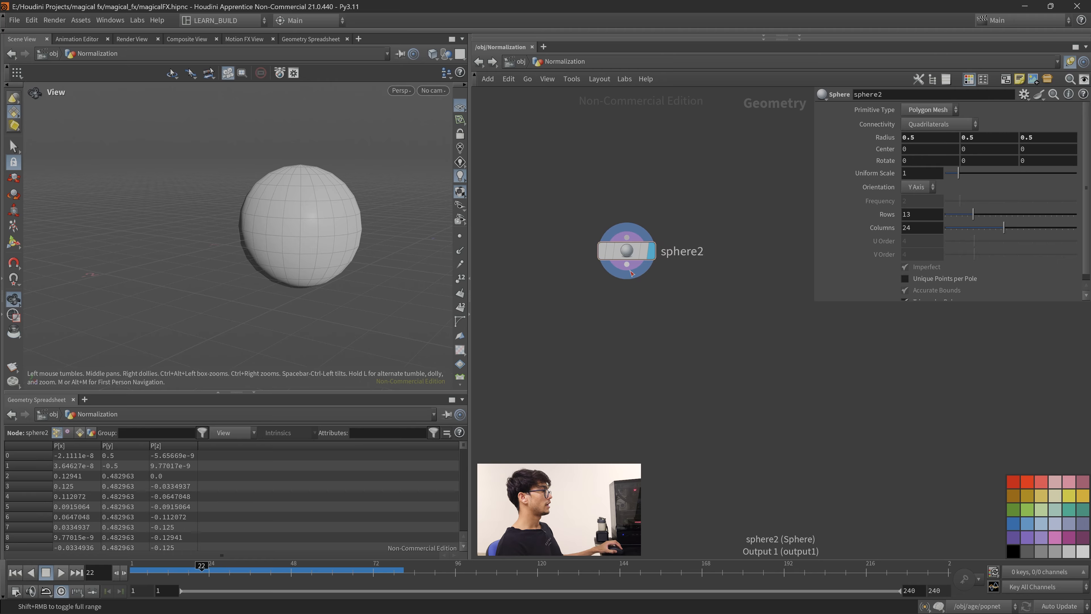
# Add a Normal node below sphere2 and set it to add normals to Points.
pyautogui.press('Tab')
pyautogui.write('norm')
pyautogui.press('Return')
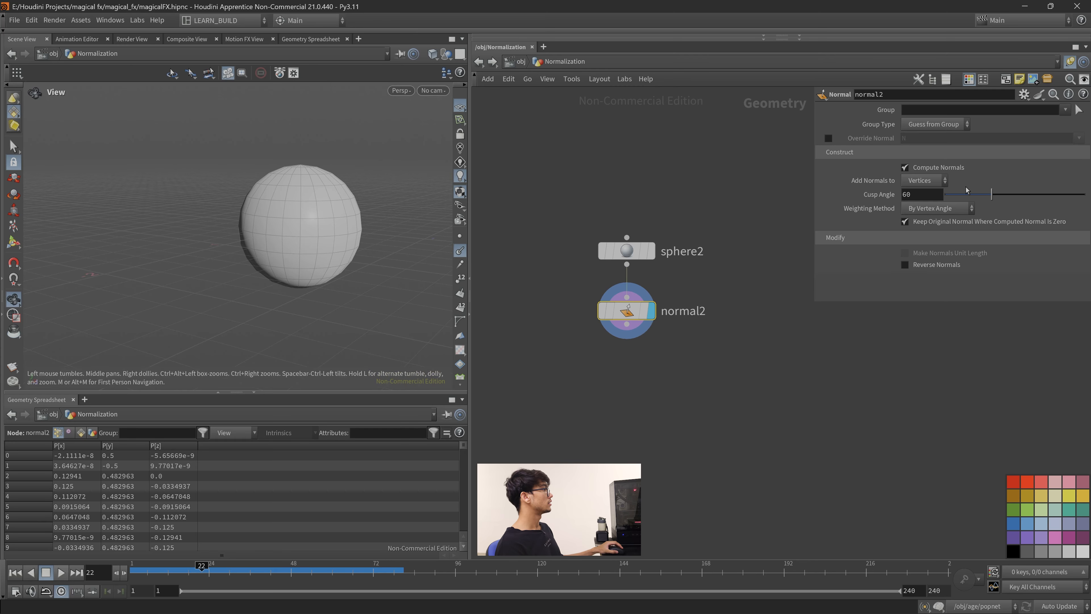
pyautogui.click(925, 180)
pyautogui.click(923, 178)
pyautogui.scroll(3, 337, 247)
pyautogui.moveTo(337, 247); pyautogui.dragTo(327, 255, button='middle')
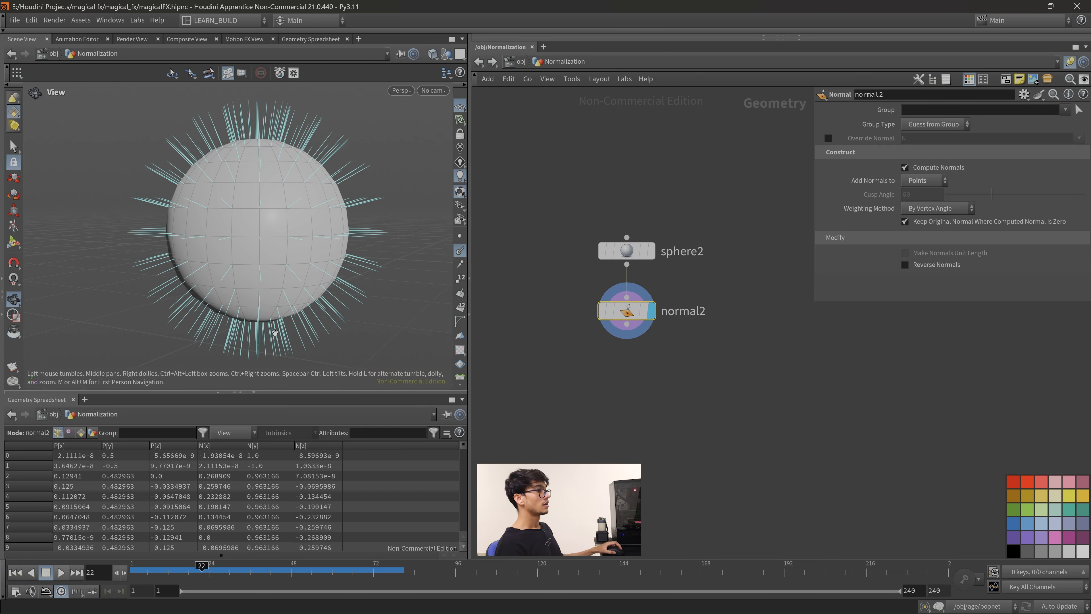
pyautogui.moveTo(221, 391); pyautogui.dragTo(222, 407)
pyautogui.moveTo(253, 317); pyautogui.dragTo(247, 242, button='middle')
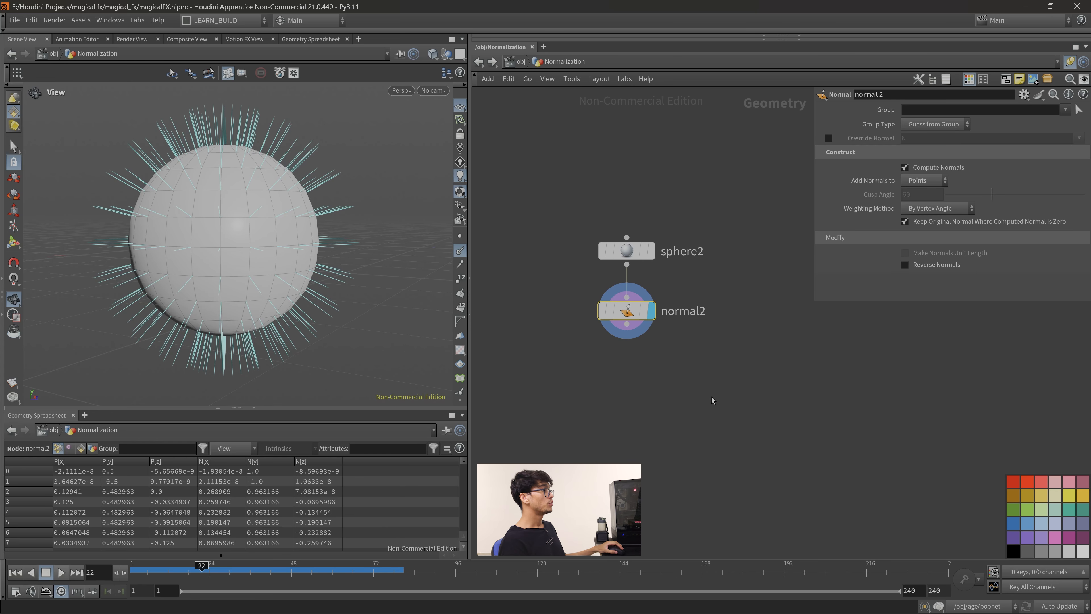
# Add a Point Wrangle node below normal2, wired to its output.
pyautogui.click(626, 330)
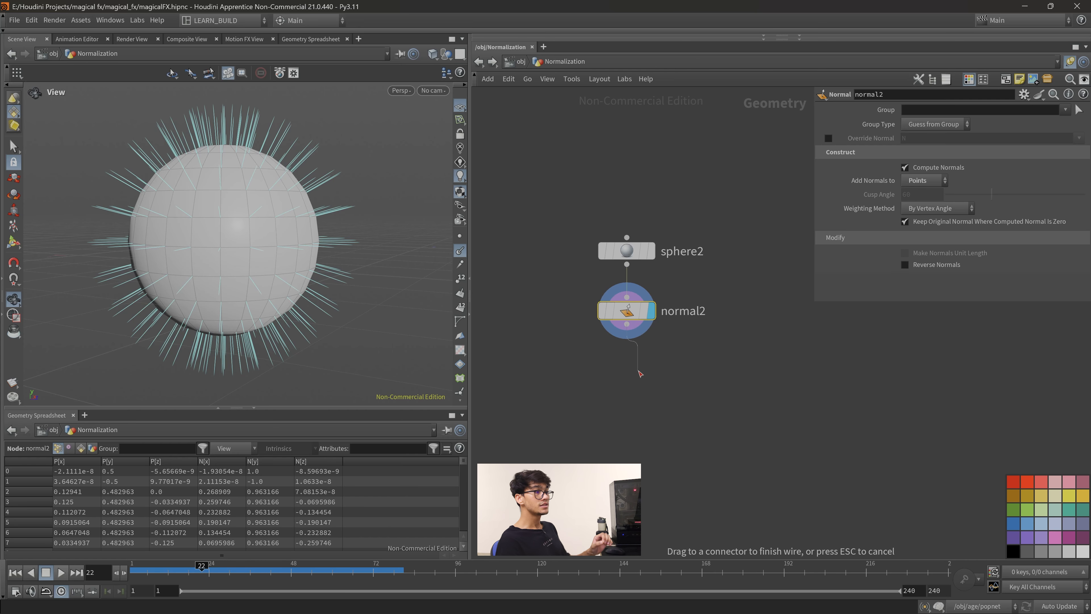
pyautogui.click(640, 373)
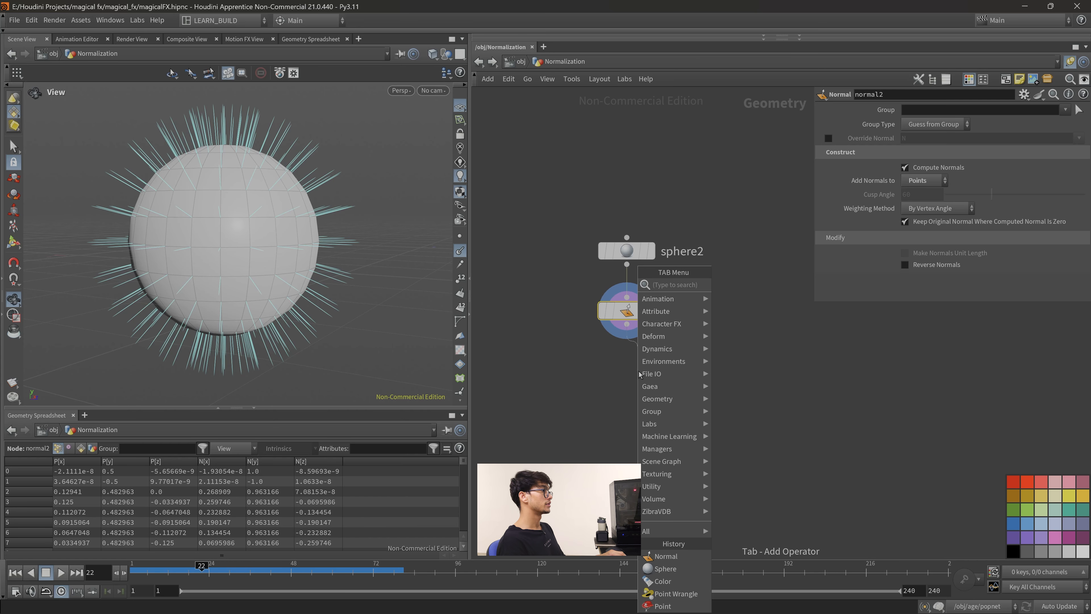
pyautogui.write('poi')
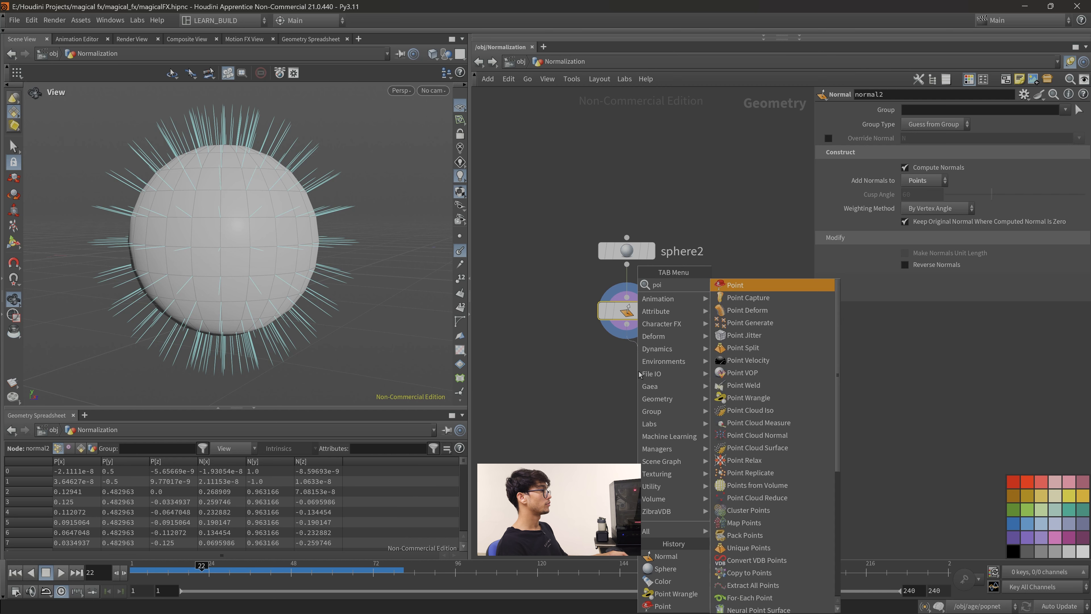
pyautogui.write('ntwr')
pyautogui.press('Return')
pyautogui.moveTo(652, 377); pyautogui.dragTo(641, 393)
# Write the wrangle code f@norm = length(v@N); to store the length of each point normal.
pyautogui.click(934, 209)
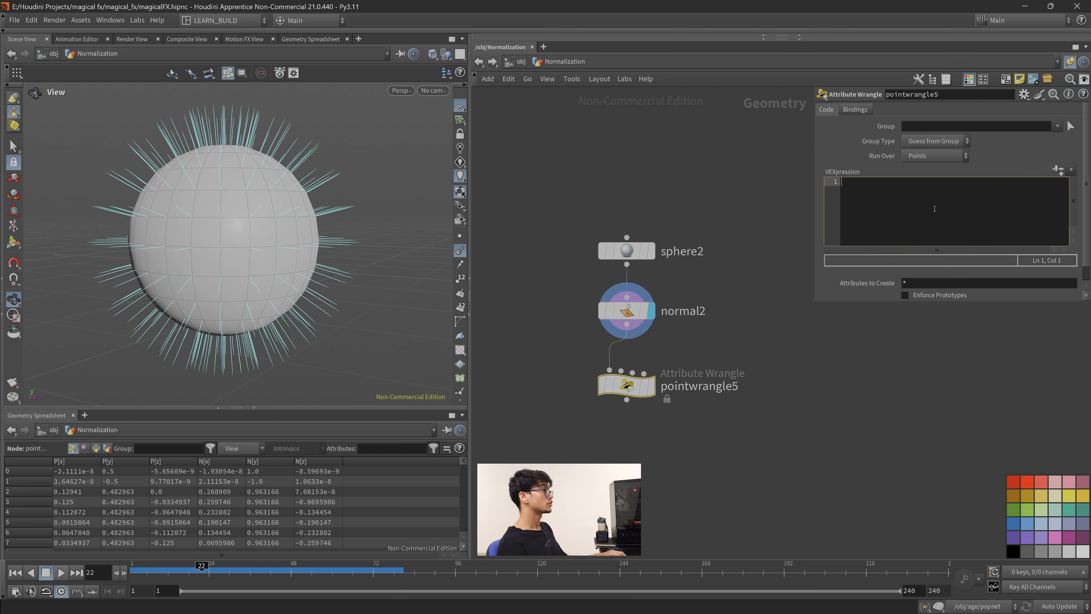
pyautogui.write('v@v')
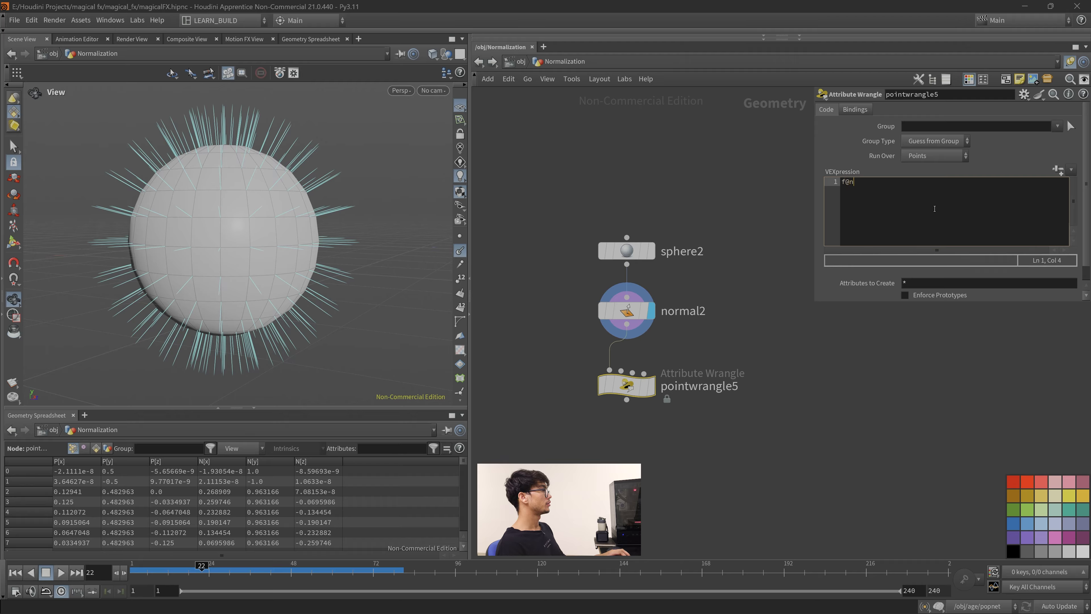
pyautogui.write('= ')
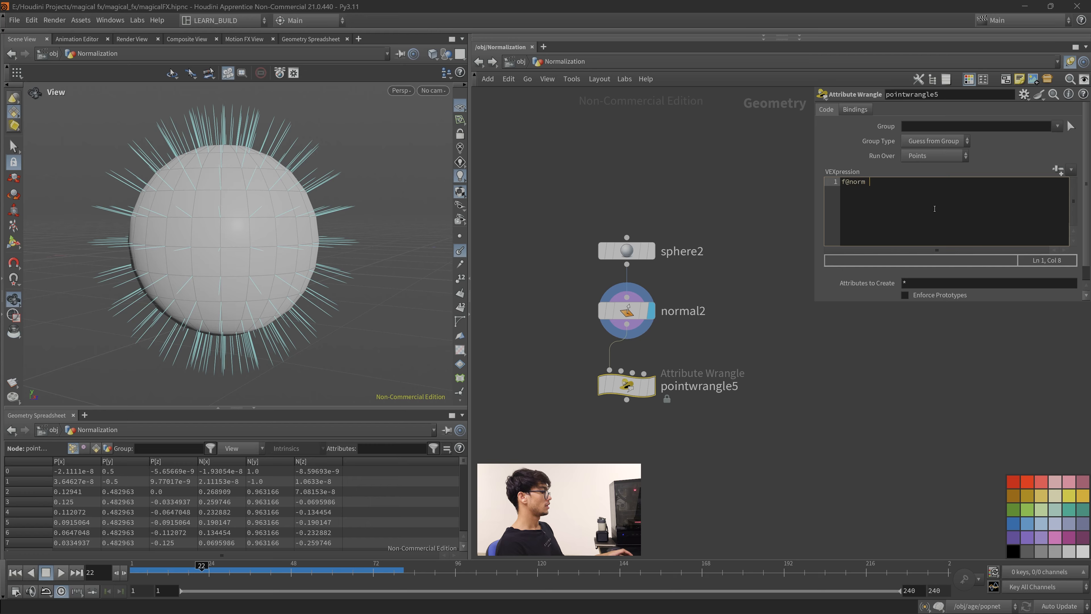
pyautogui.write('length')
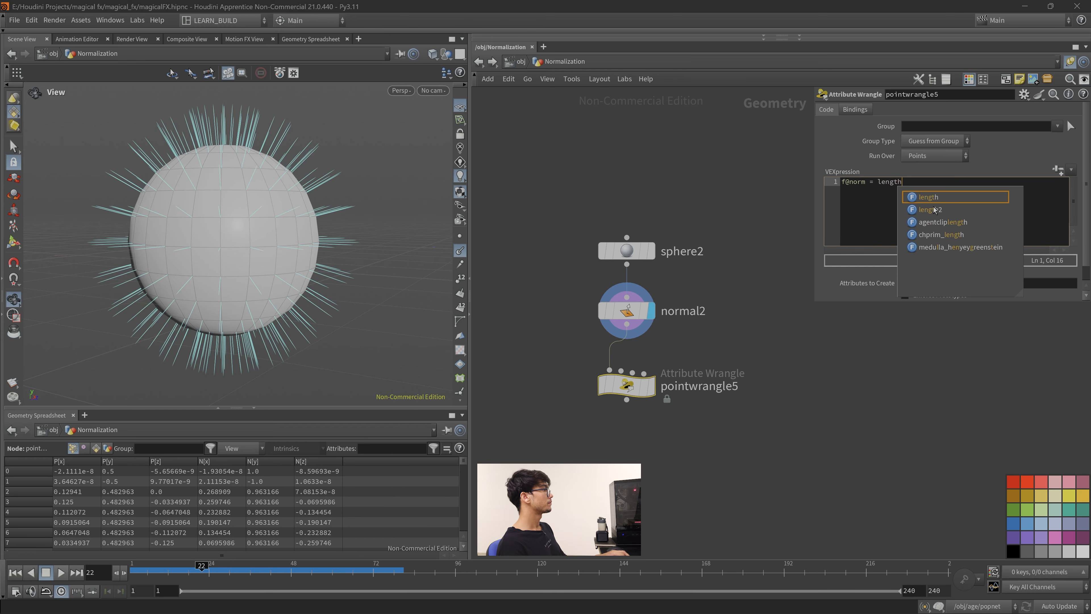
pyautogui.write('();')
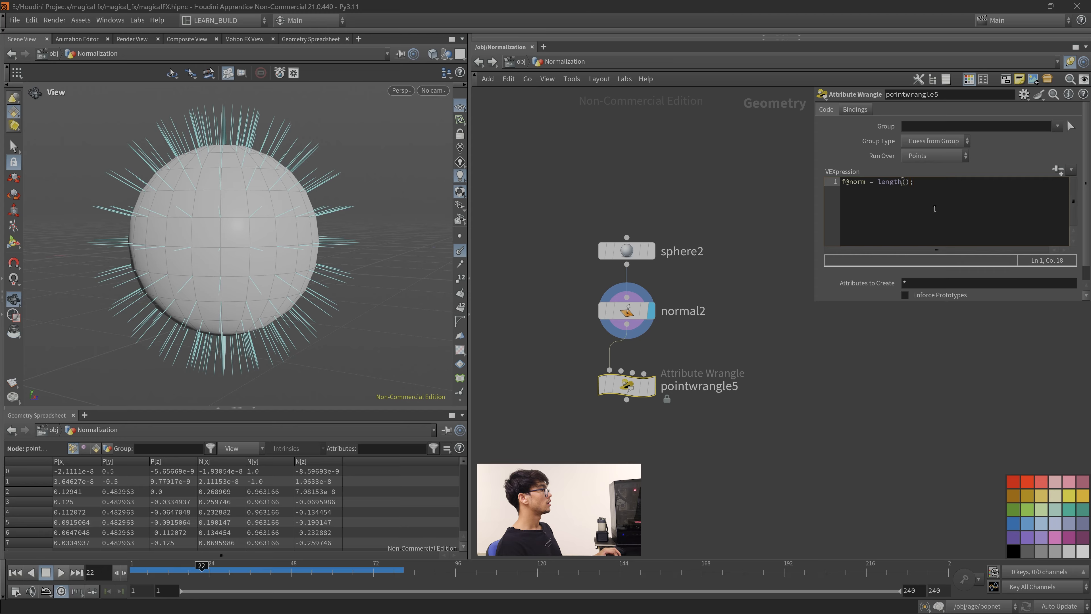
pyautogui.press('Left')
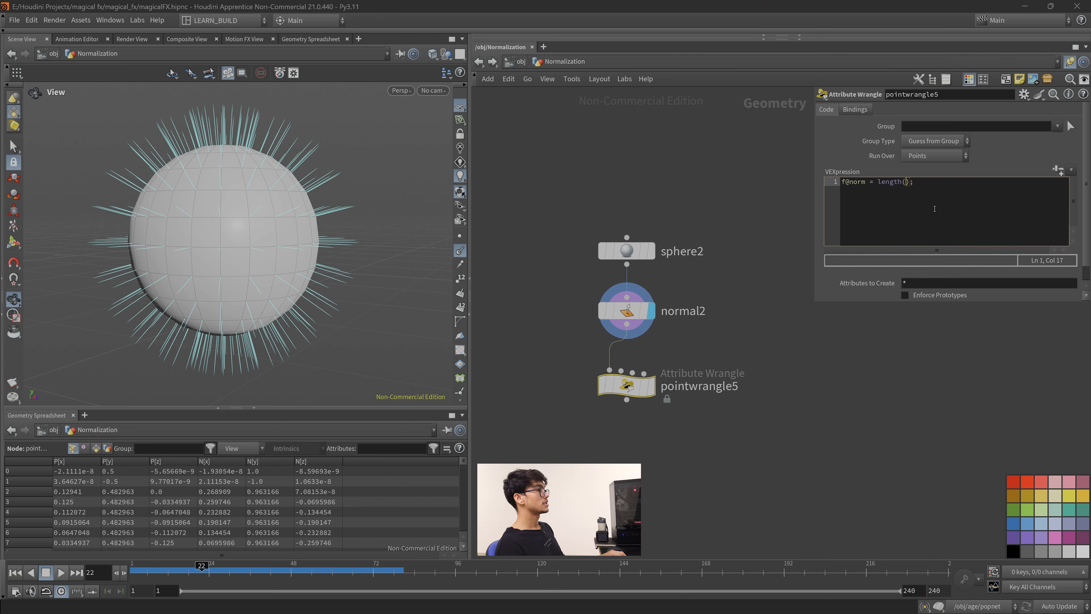
pyautogui.write('@N')
pyautogui.press('Left')
pyautogui.write('v')
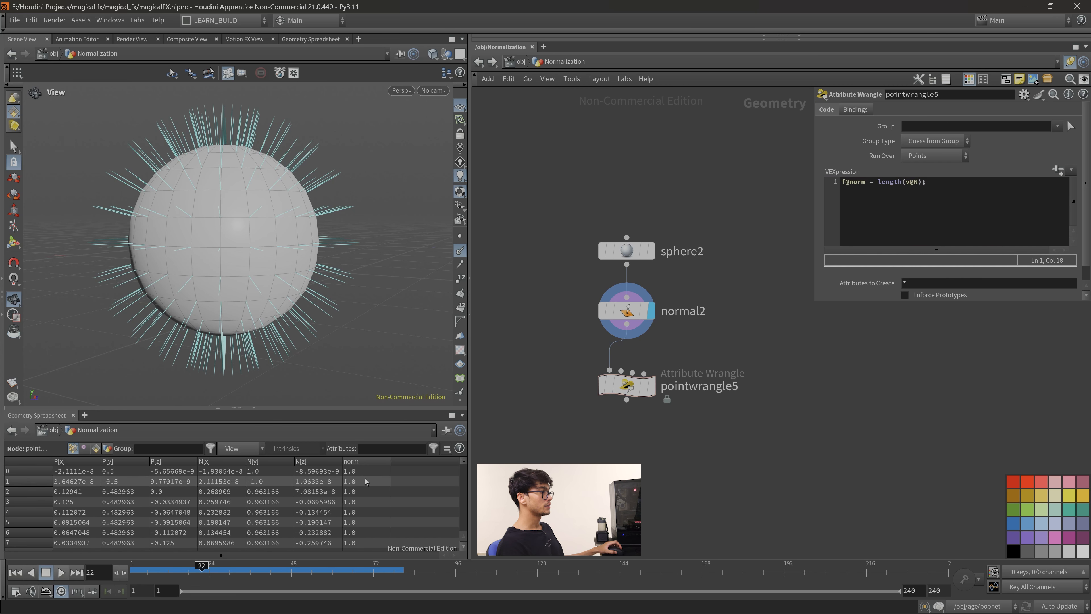
# Check the norm column in the spreadsheet against normal2's attributes, and display the pointwrangle5 node's result.
pyautogui.scroll(-2, 367, 491)
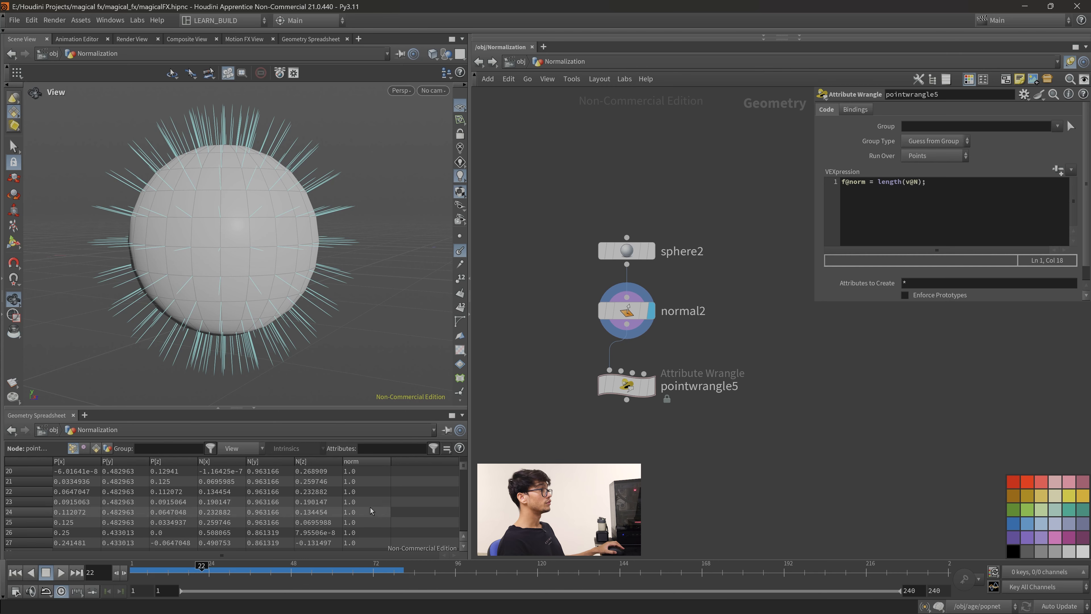
pyautogui.scroll(2, 371, 506)
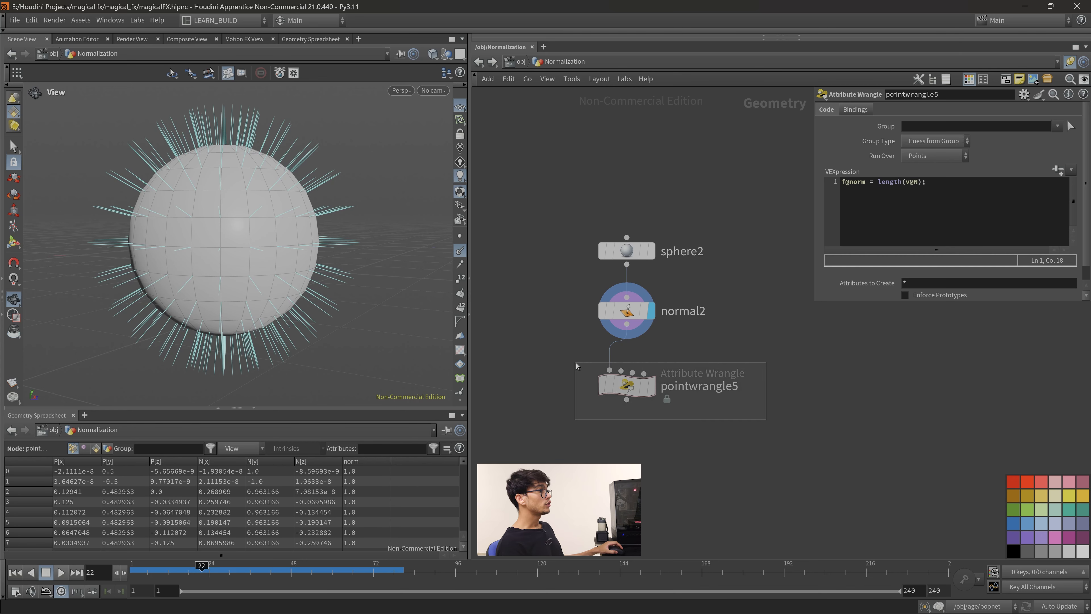
pyautogui.click(627, 310)
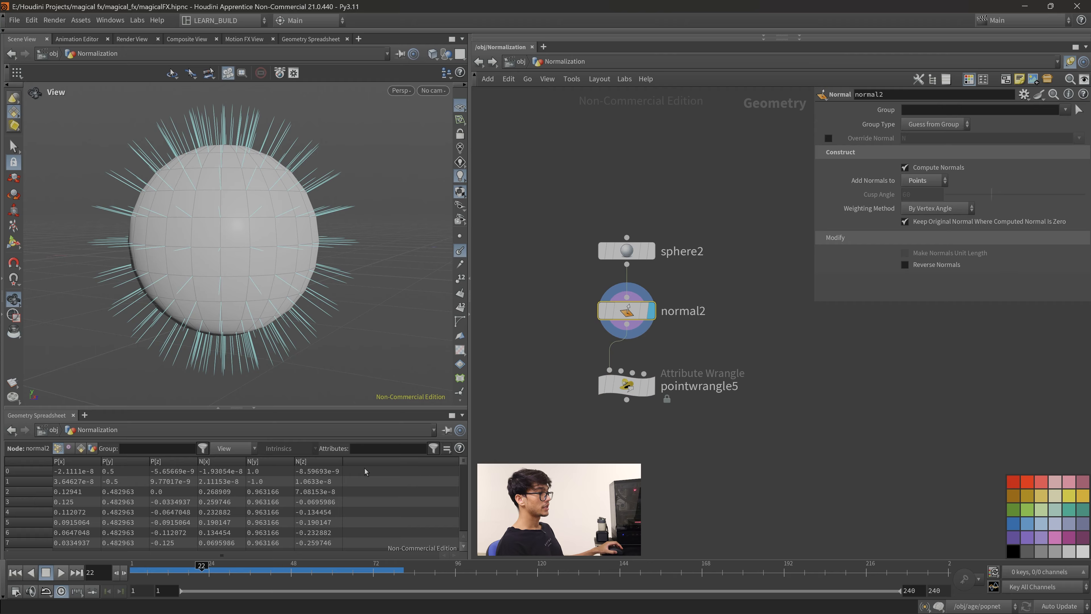
pyautogui.click(627, 385)
pyautogui.doubleClick(884, 181)
pyautogui.click(928, 199)
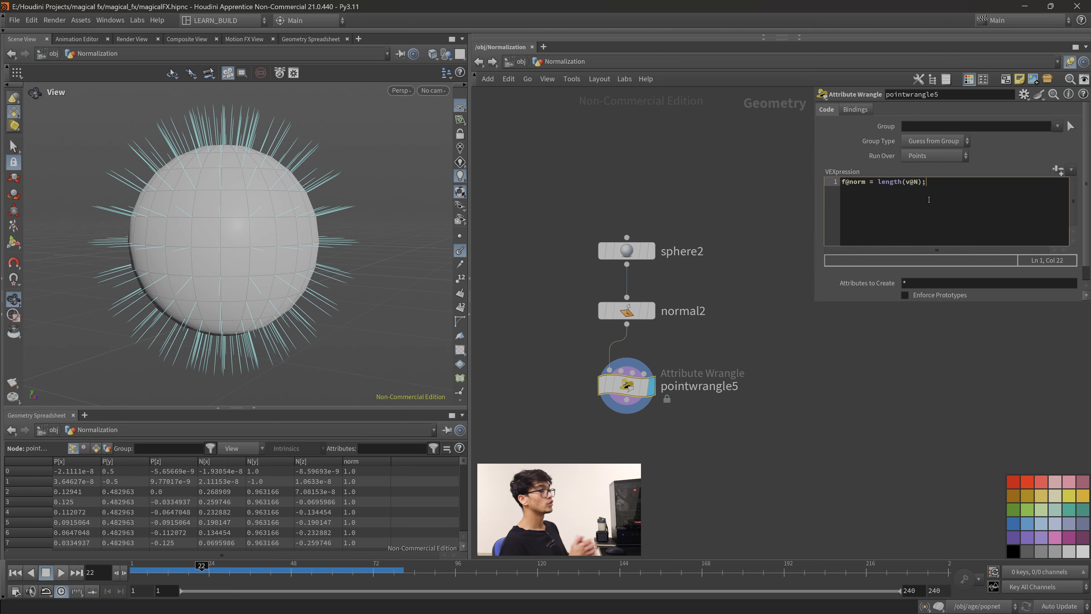
# Move pointwrangle5 aside and add an Attribute VOP node as a second branch from normal2.
pyautogui.click(626, 400)
pyautogui.moveTo(626, 401); pyautogui.dragTo(577, 390)
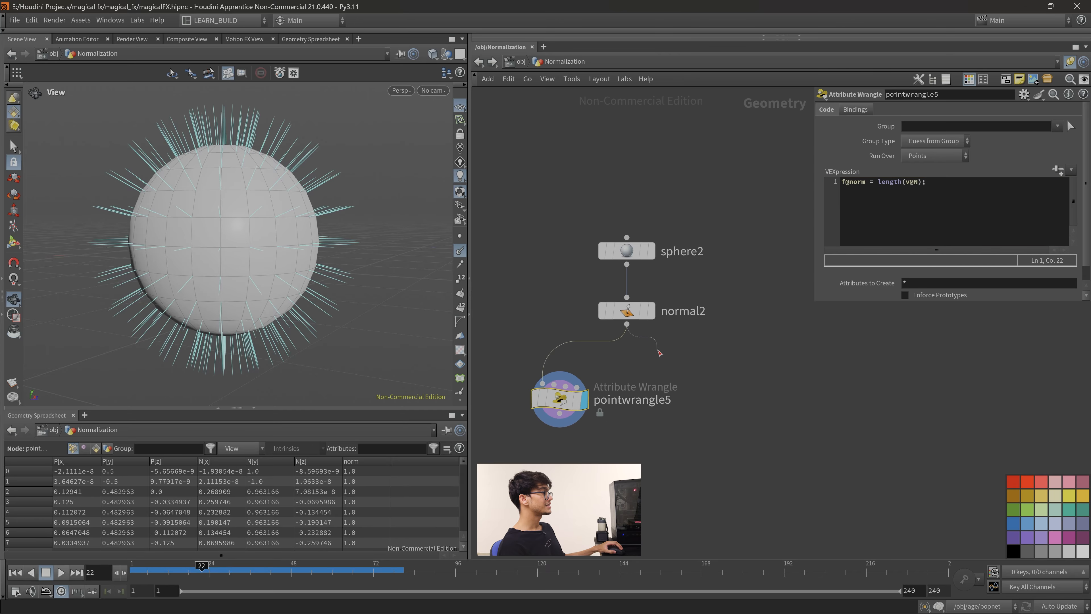
pyautogui.press('Tab')
pyautogui.write('attribute')
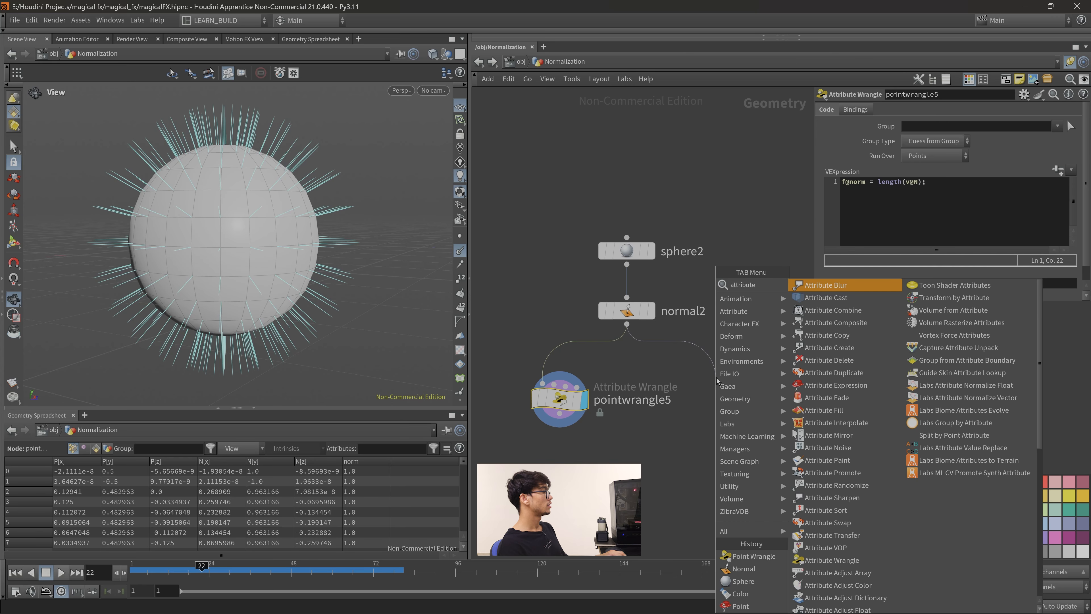
pyautogui.write(' vop')
pyautogui.press('Return')
pyautogui.press('Return')
pyautogui.moveTo(716, 378); pyautogui.dragTo(729, 400)
# Inside the new Attribute VOP, add a Length node and feed it the global N vector.
pyautogui.doubleClick(729, 402)
pyautogui.press('h')
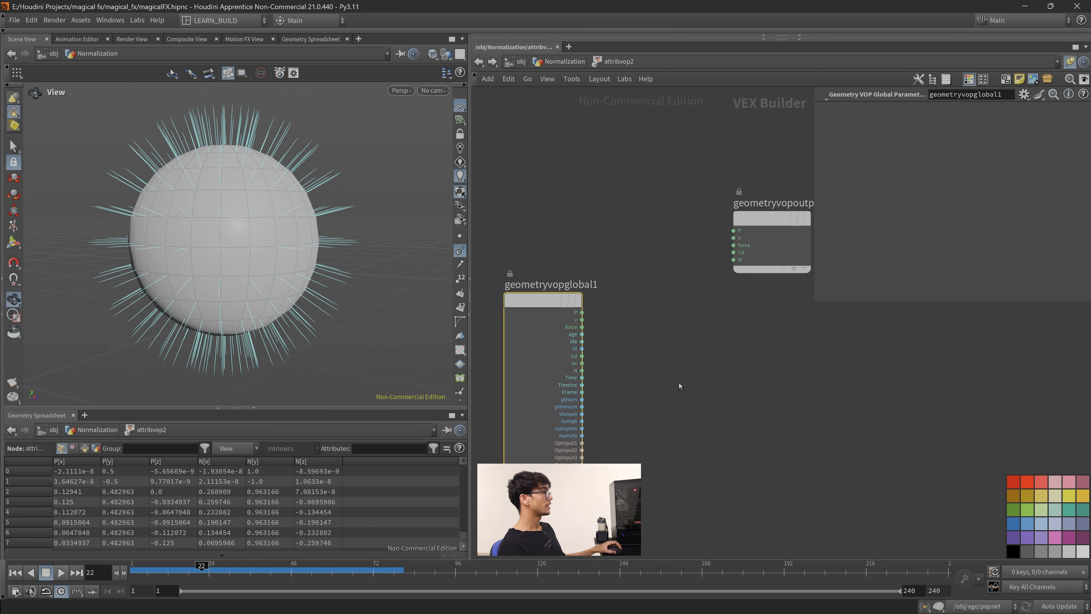
pyautogui.press('Tab')
pyautogui.write('length')
pyautogui.press('Return')
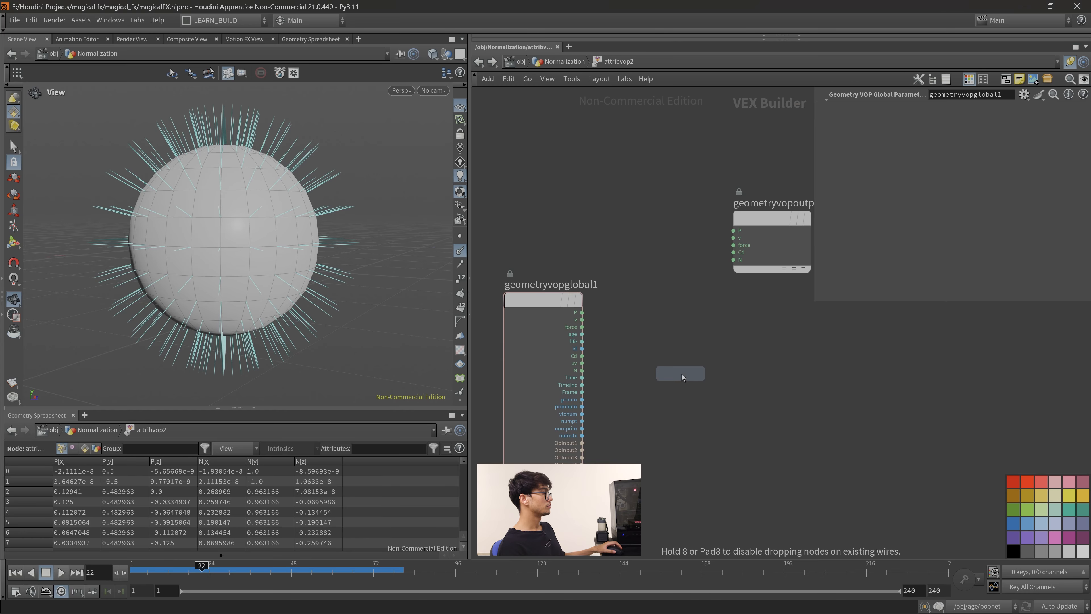
pyautogui.click(717, 373)
pyautogui.moveTo(716, 370); pyautogui.dragTo(723, 372)
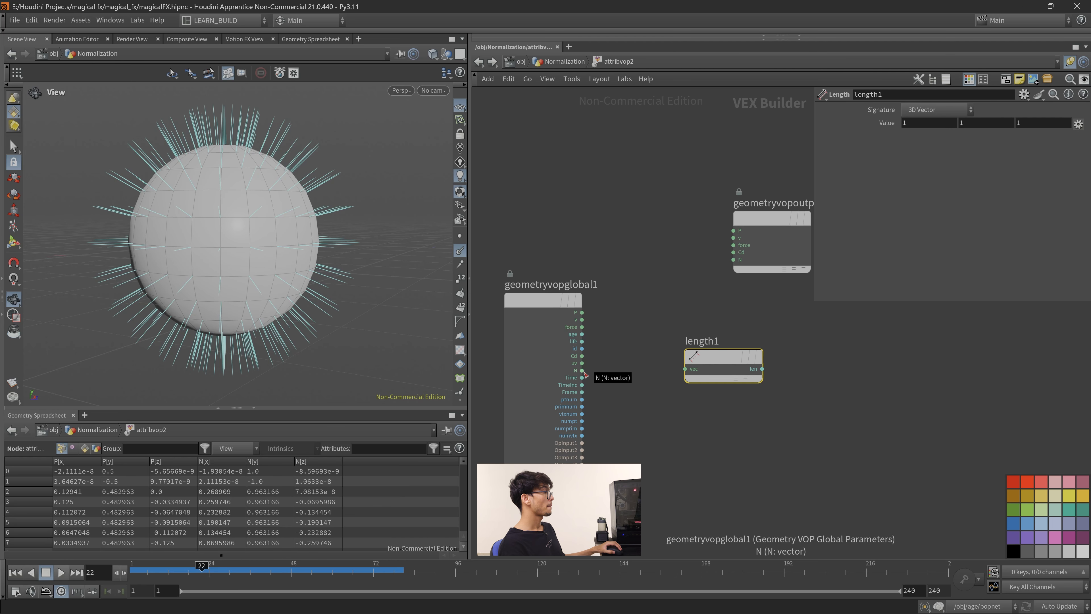
pyautogui.moveTo(712, 376); pyautogui.dragTo(745, 355)
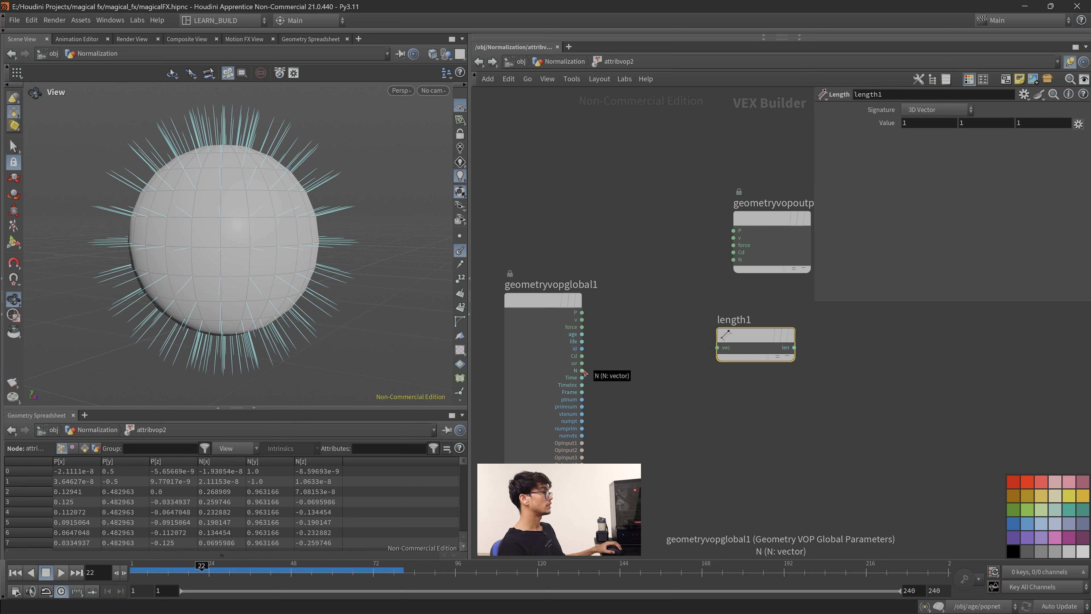
pyautogui.moveTo(582, 371); pyautogui.dragTo(715, 388)
pyautogui.click(732, 344)
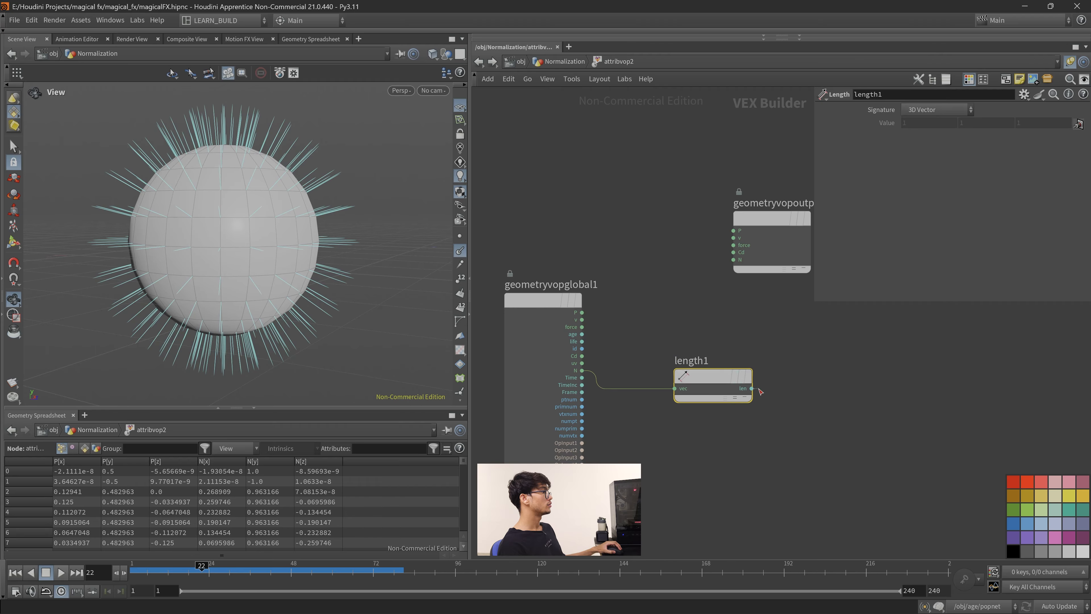
# Add a Bind node beside the Length node and connect the len output to its input.
pyautogui.press('Tab')
pyautogui.write('binde')
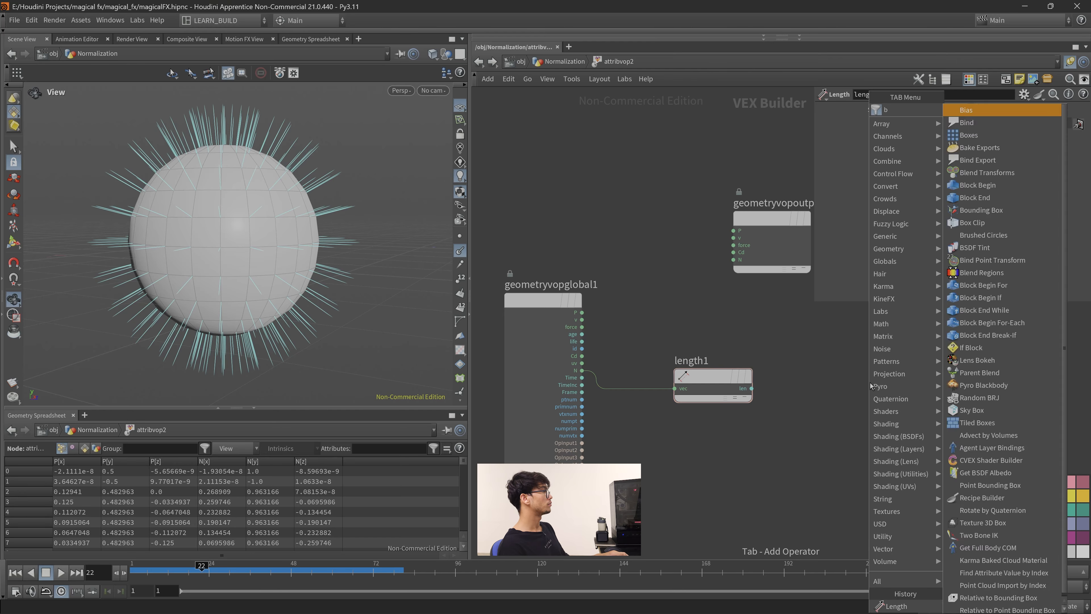
pyautogui.press('Return')
pyautogui.click(870, 385)
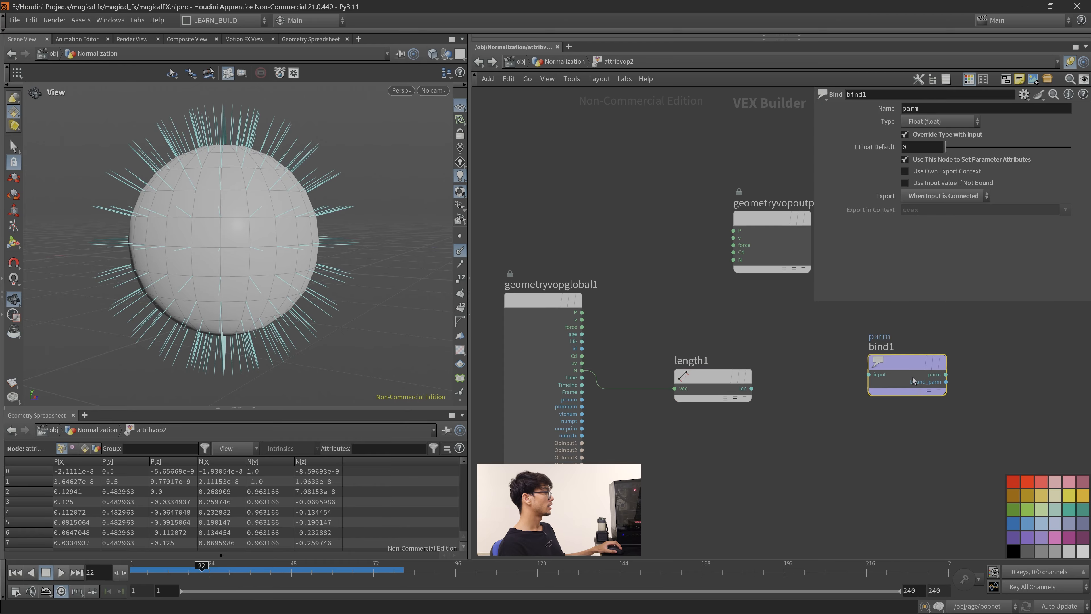
pyautogui.moveTo(751, 389); pyautogui.dragTo(858, 392)
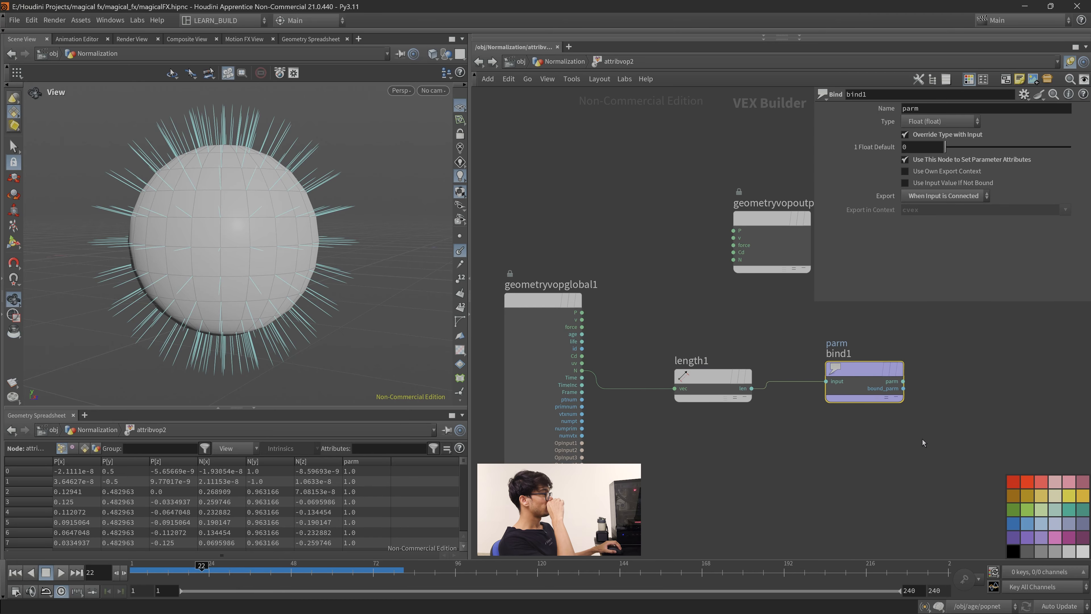
# Name the bound attribute norm_vop and check its values in the spreadsheet.
pyautogui.doubleClick(949, 109)
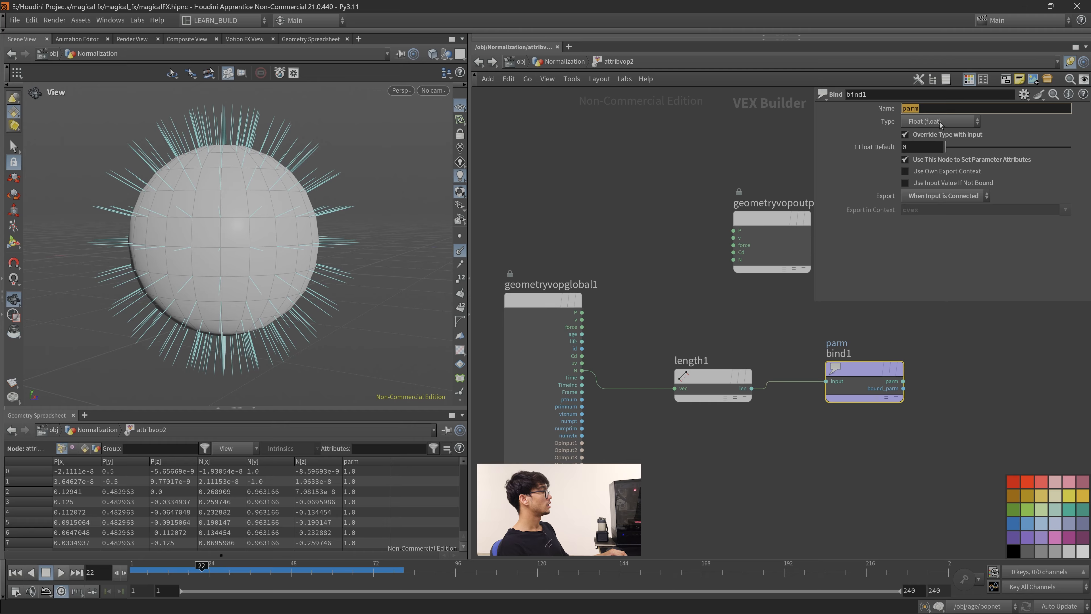
pyautogui.write('n')
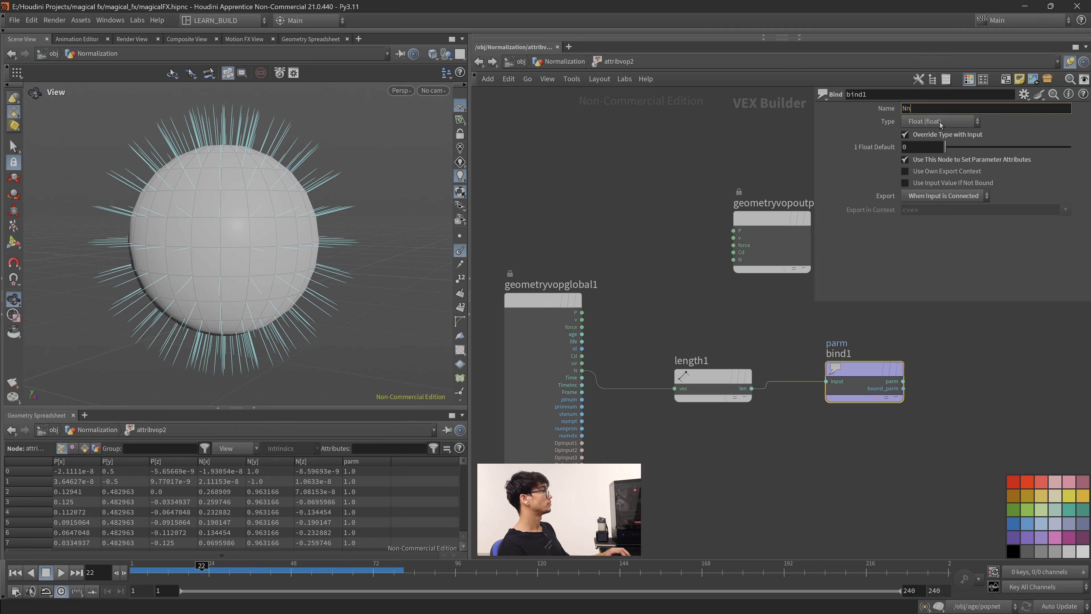
pyautogui.write('ewnorm_vop')
pyautogui.press('Return')
pyautogui.scroll(-2, 362, 481)
pyautogui.scroll(2, 363, 514)
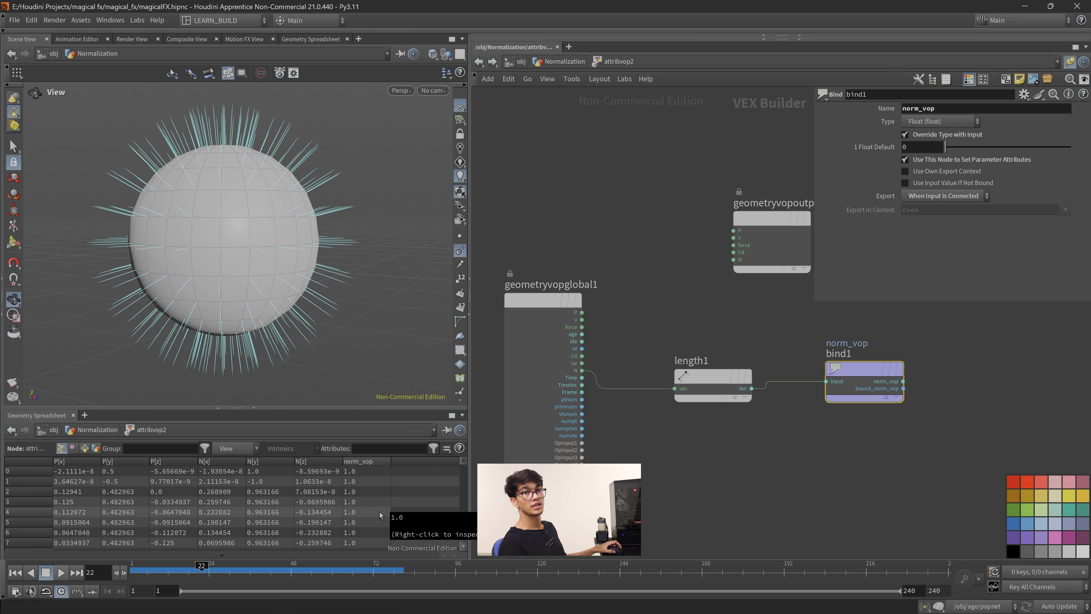
# Return to the Normalization network and move pointwrangle5 farther away from attribvop2.
pyautogui.click(726, 378)
pyautogui.moveTo(628, 466); pyautogui.dragTo(554, 327)
pyautogui.press('u')
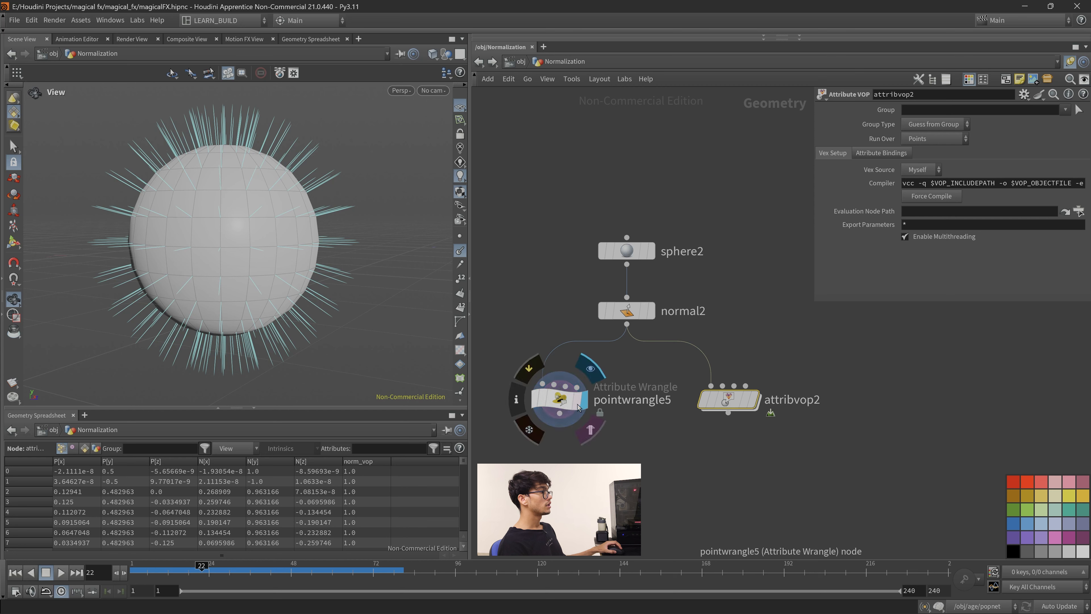
pyautogui.moveTo(577, 408); pyautogui.dragTo(543, 414)
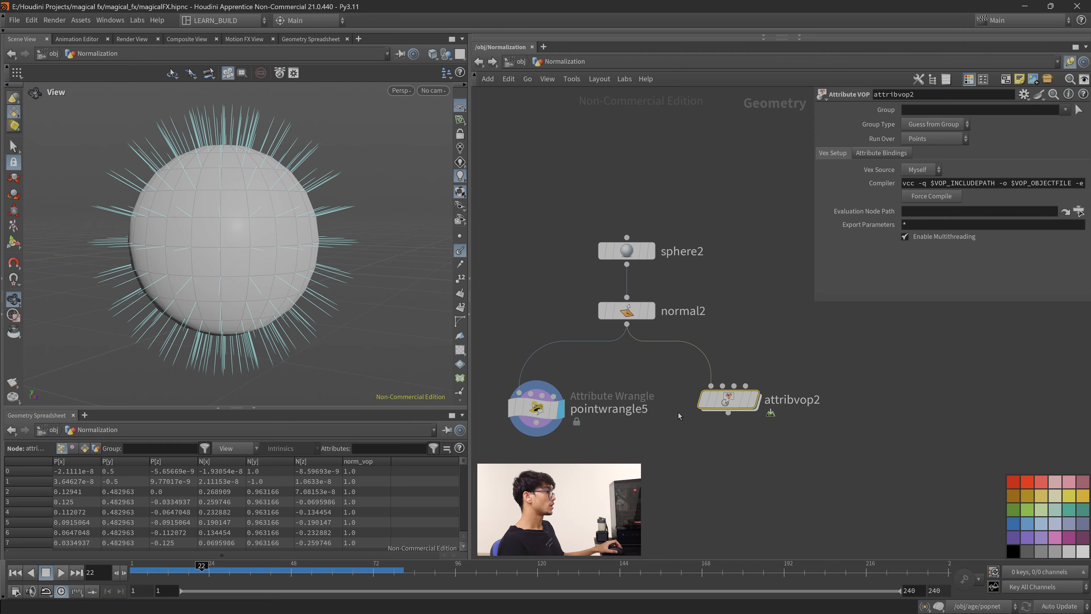
pyautogui.scroll(-4, 678, 412)
pyautogui.moveTo(803, 356); pyautogui.dragTo(660, 353, button='middle')
pyautogui.scroll(3, 729, 331)
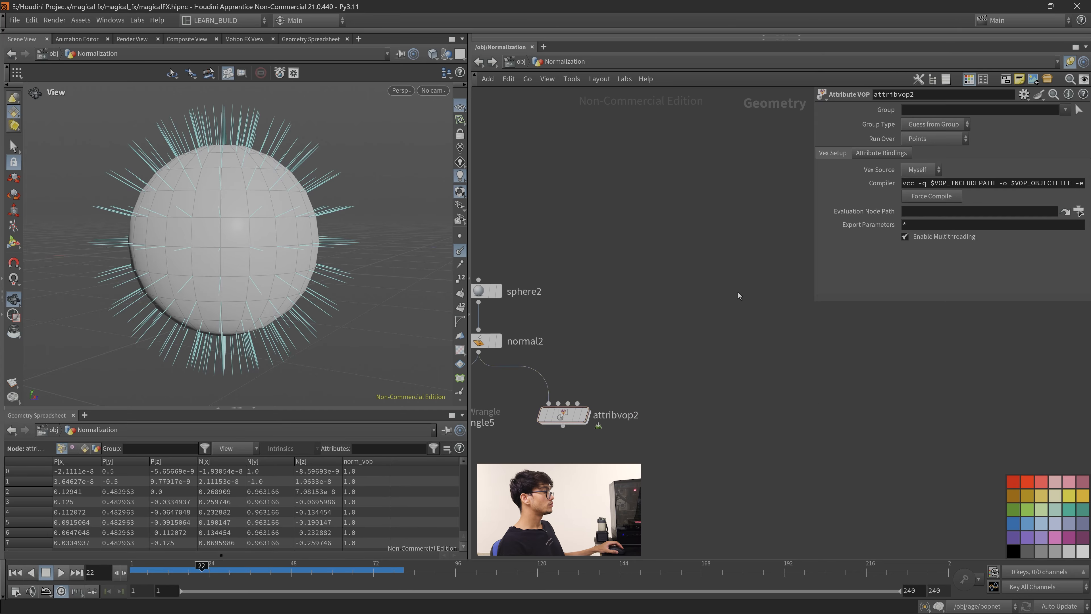
pyautogui.press('Tab')
pyautogui.write('pi')
pyautogui.press('BackSpace')
pyautogui.press('BackSpace')
pyautogui.write('poin')
pyautogui.press('Return')
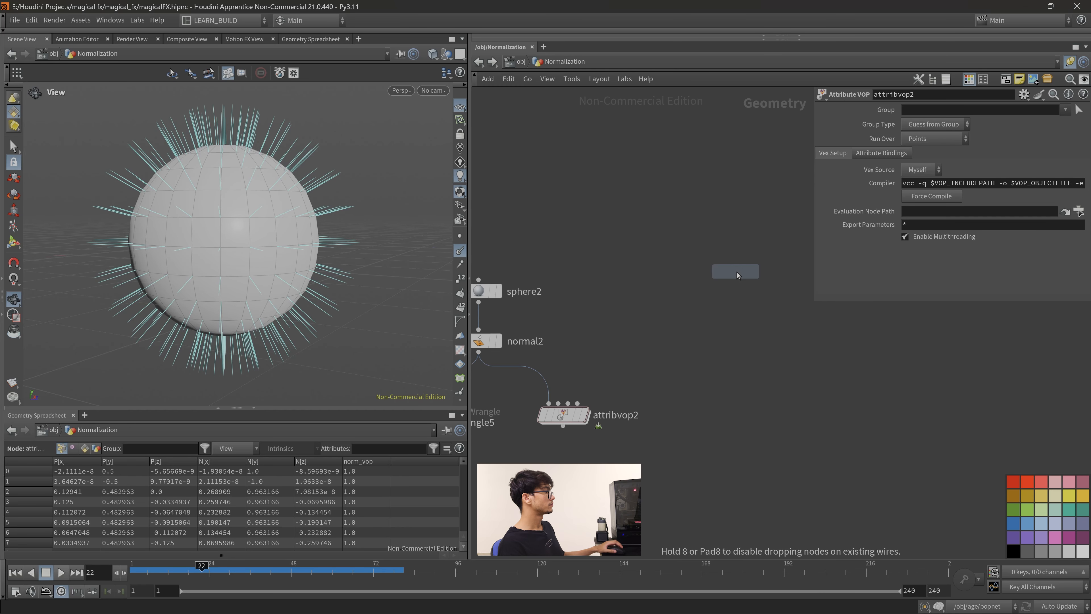
pyautogui.click(644, 327)
pyautogui.press('Delete')
# Place a separate Add node beside the sphere branch, give it one point at the origin, and display and frame it.
pyautogui.press('Tab')
pyautogui.write('a')
pyautogui.press('Return')
pyautogui.click(682, 330)
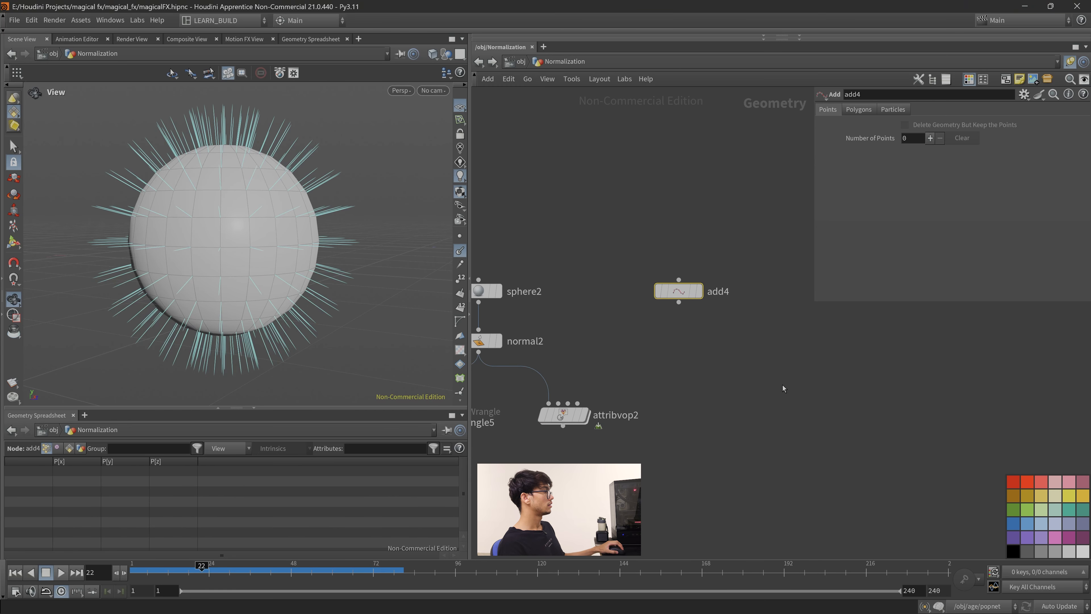
pyautogui.click(931, 139)
pyautogui.press('r')
pyautogui.moveTo(684, 391); pyautogui.dragTo(628, 224)
pyautogui.hotkey('space', 'f')
pyautogui.moveTo(251, 274); pyautogui.dragTo(280, 289)
pyautogui.moveTo(280, 288)
pyautogui.mouseDown(button='middle')
pyautogui.moveTo(256, 268)
pyautogui.moveTo(272, 290)
pyautogui.mouseUp(button='middle')
pyautogui.moveTo(678, 294); pyautogui.dragTo(696, 270)
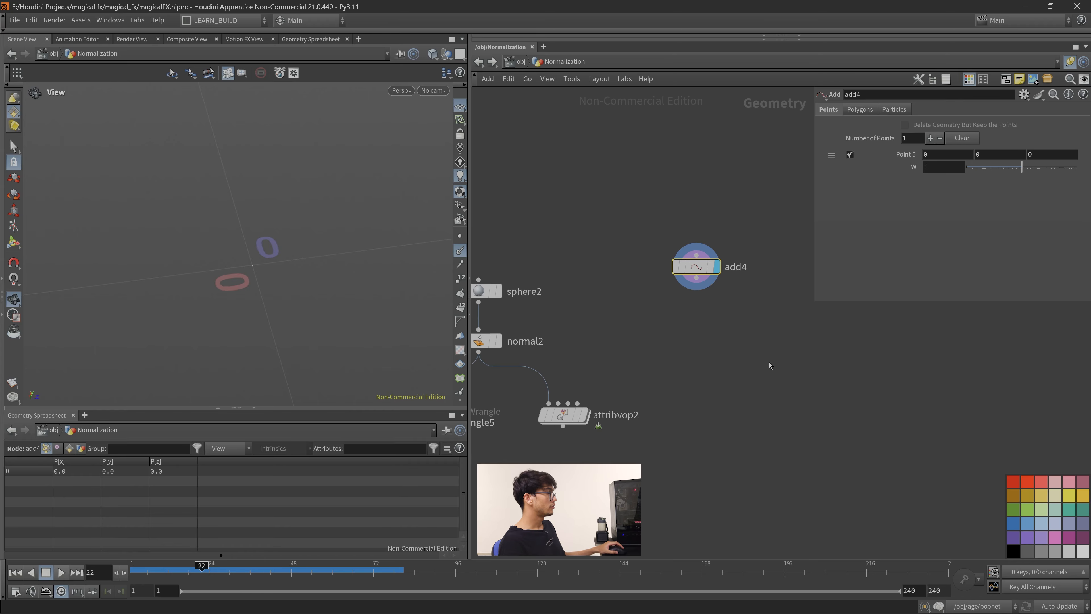
# Add an Attribute Randomize node connected below add4.
pyautogui.click(696, 278)
pyautogui.click(731, 333)
pyautogui.write('attribute')
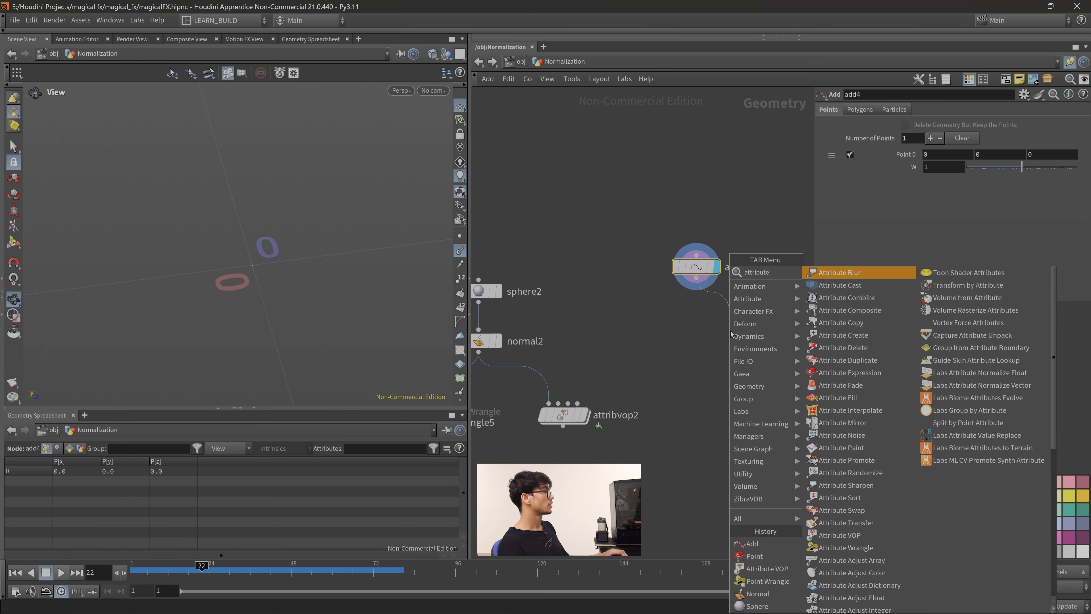
pyautogui.write(' rand')
pyautogui.press('Return')
# Make attribrandomize4 randomize the v attribute with a global scale of 20.
pyautogui.doubleClick(986, 156)
pyautogui.write('v')
pyautogui.click(941, 340)
pyautogui.moveTo(959, 182); pyautogui.dragTo(1090, 184)
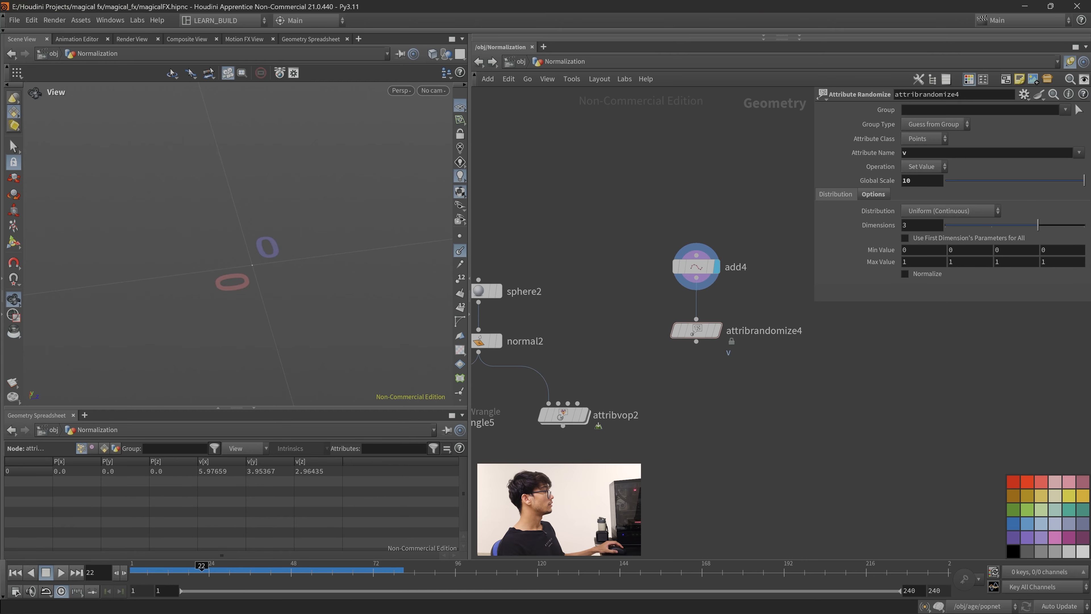
pyautogui.doubleClick(918, 185)
pyautogui.write('20')
pyautogui.press('Return')
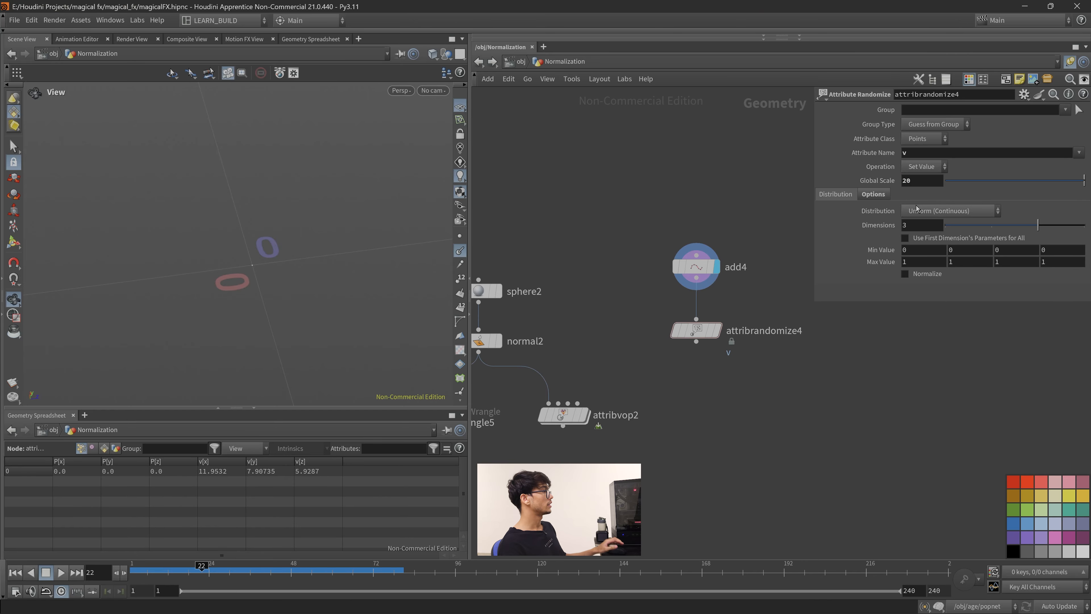
# Make attribrandomize4 the displayed node of the new branch.
pyautogui.moveTo(768, 389); pyautogui.dragTo(688, 322)
pyautogui.press('r')
pyautogui.moveTo(661, 366); pyautogui.dragTo(695, 346, button='middle')
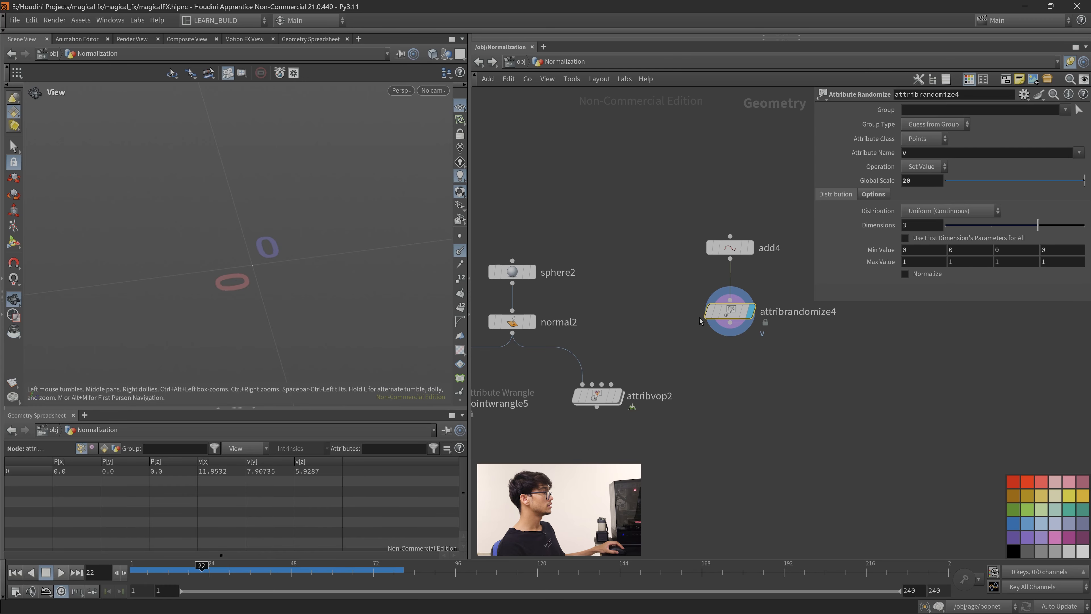
pyautogui.click(703, 338)
pyautogui.click(548, 327)
pyautogui.click(661, 168)
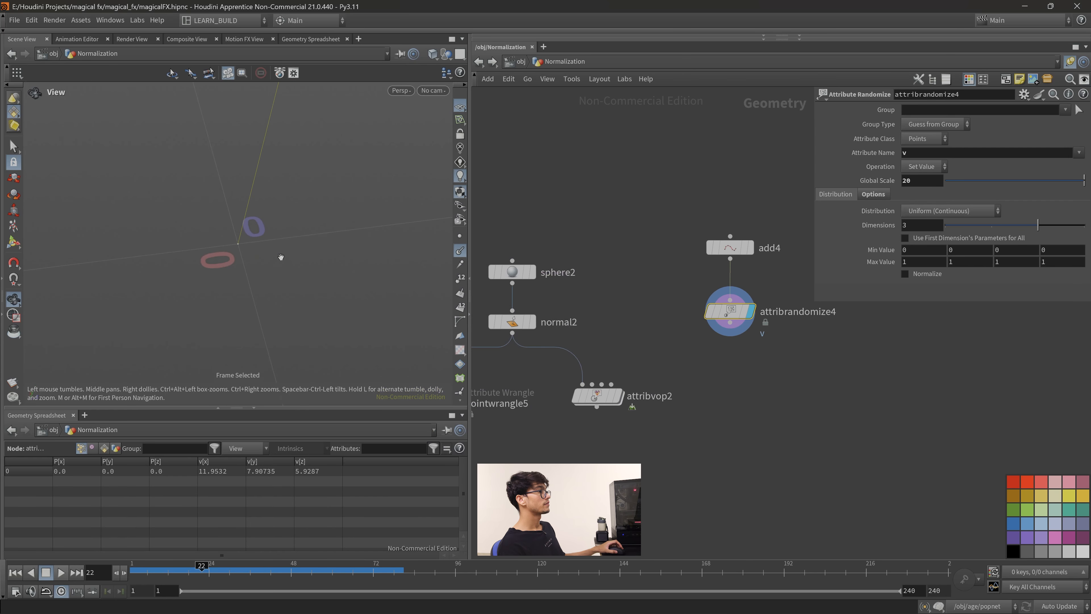
# Inspect the displayed point and the area around the origin in the viewport.
pyautogui.moveTo(307, 359); pyautogui.dragTo(370, 168, button='middle')
pyautogui.scroll(-5, 323, 328)
pyautogui.scroll(-5, 301, 208)
pyautogui.scroll(-5, 371, 170)
pyautogui.scroll(-4, 370, 168)
pyautogui.moveTo(344, 246); pyautogui.dragTo(371, 213, button='middle')
pyautogui.moveTo(318, 321); pyautogui.dragTo(280, 258)
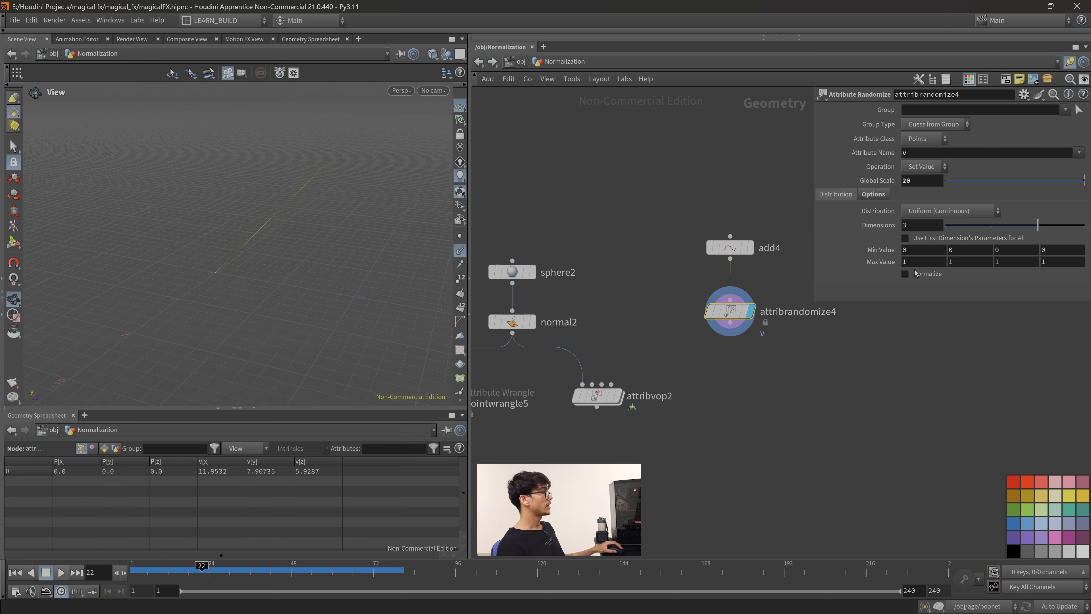
# Nudge attribrandomize4 closer to add4 and shift attribvop2 slightly away from it.
pyautogui.moveTo(729, 323); pyautogui.dragTo(729, 319)
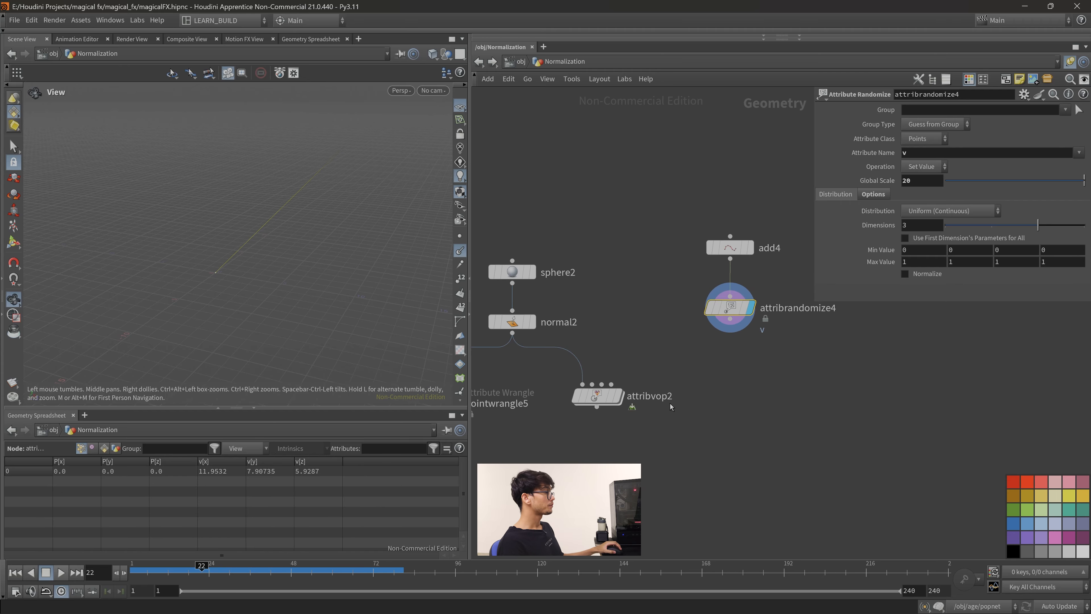
pyautogui.moveTo(612, 404); pyautogui.dragTo(600, 408)
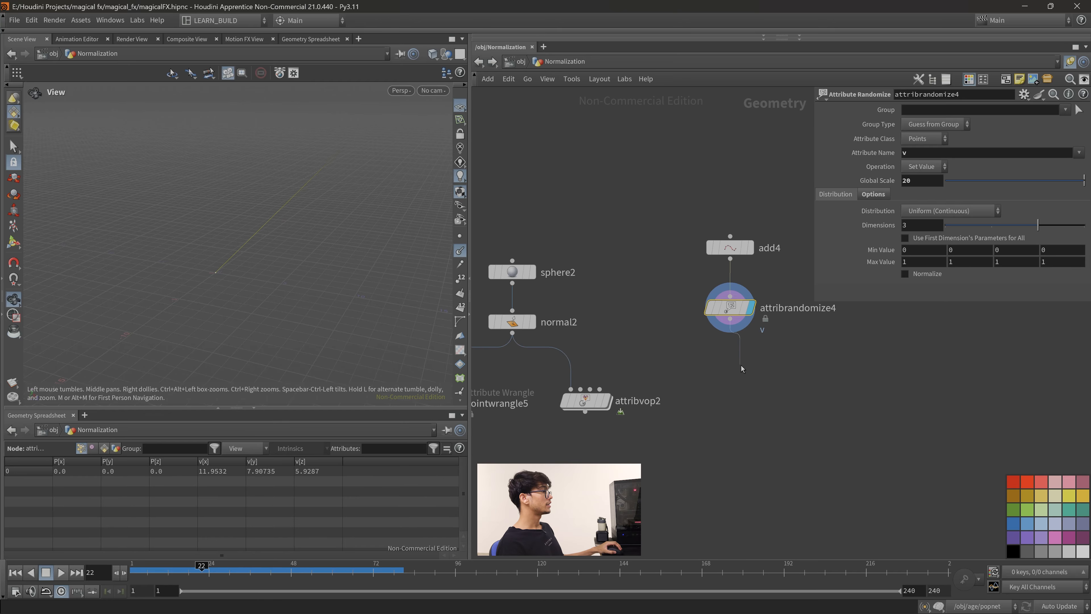
pyautogui.click(730, 319)
pyautogui.press('Tab')
pyautogui.write('a')
pyautogui.press('BackSpace')
pyautogui.write('opint')
pyautogui.press('BackSpace')
pyautogui.press('BackSpace')
pyautogui.press('BackSpace')
pyautogui.press('BackSpace')
pyautogui.press('BackSpace')
pyautogui.write('pointvop')
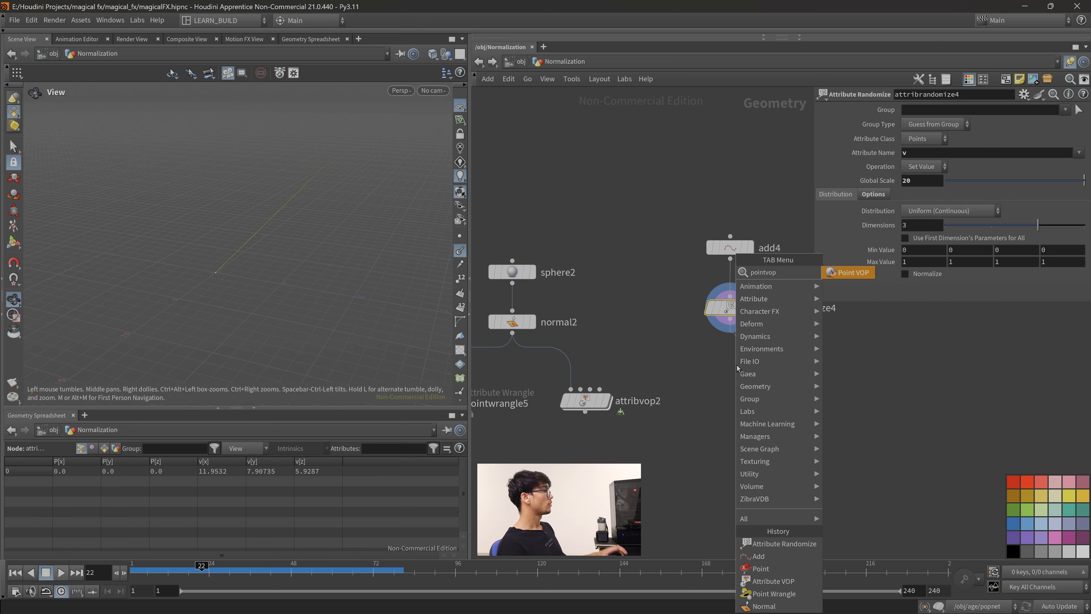
pyautogui.press('Return')
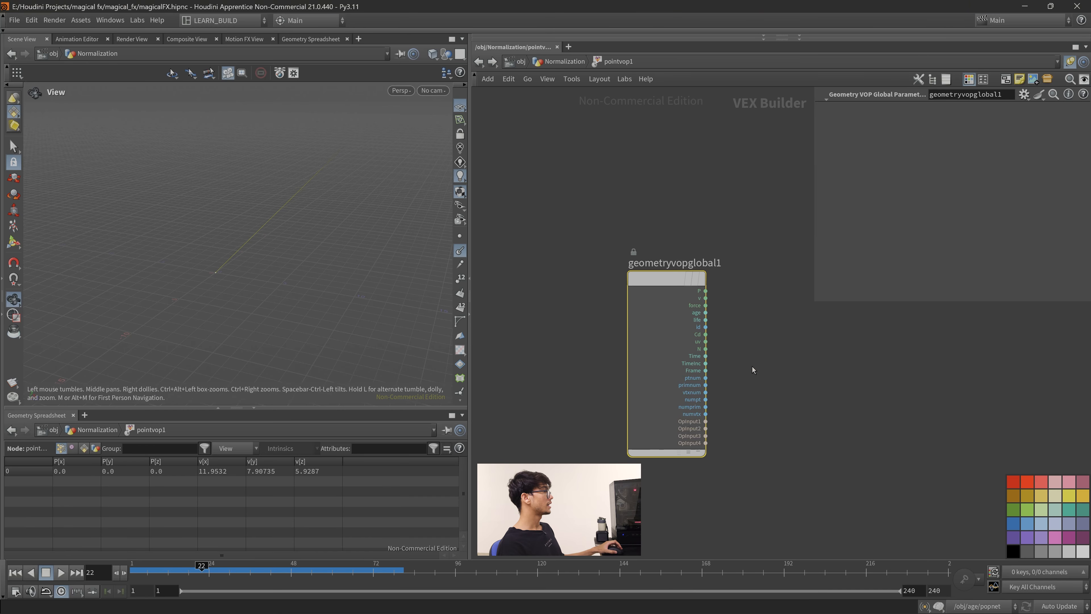
pyautogui.doubleClick(746, 378)
pyautogui.click(479, 61)
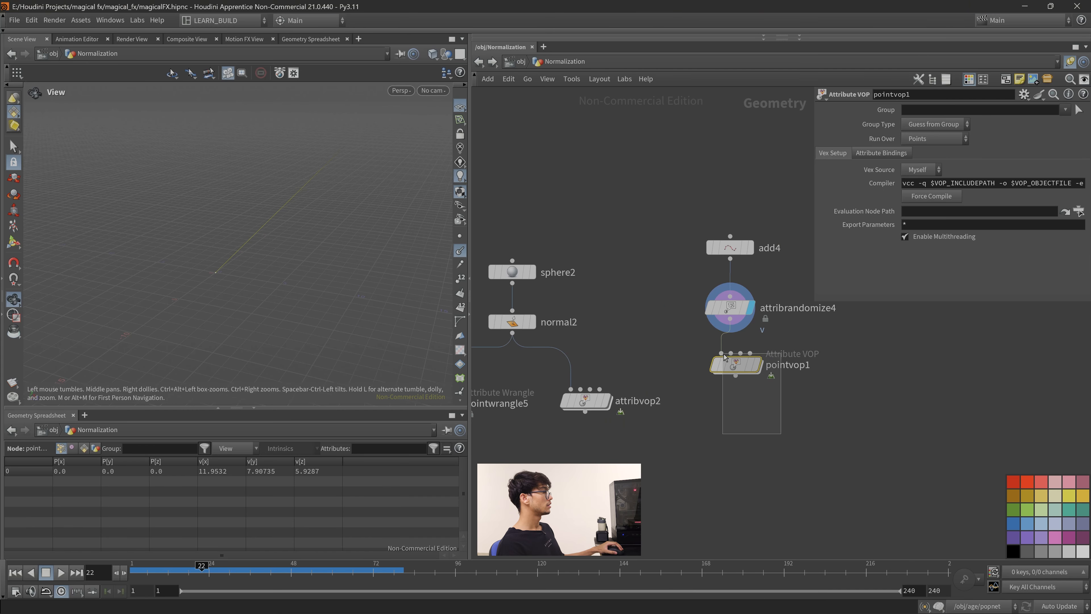
pyautogui.press('Delete')
# Add a Point Wrangle below attribrandomize4, connect it to that node's output, and display it.
pyautogui.press('Tab')
pyautogui.write('pointwr')
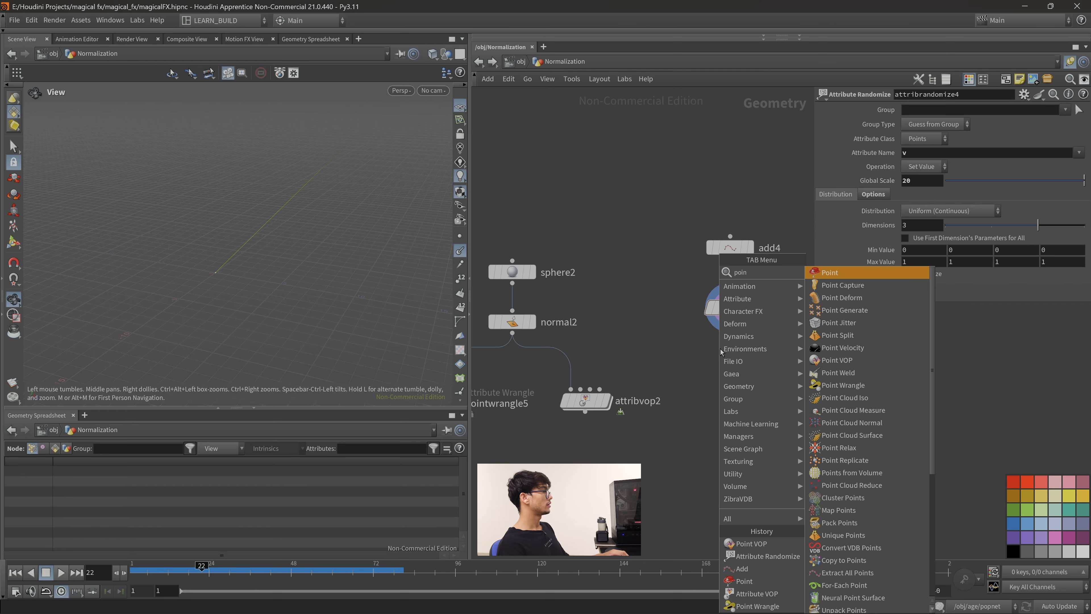
pyautogui.press('Return')
pyautogui.click(745, 401)
pyautogui.moveTo(730, 319); pyautogui.dragTo(728, 368)
pyautogui.click(751, 364)
# Write the VEX line f@norm_v = length(v@v); in pointwrangle6 and evaluate it.
pyautogui.click(907, 191)
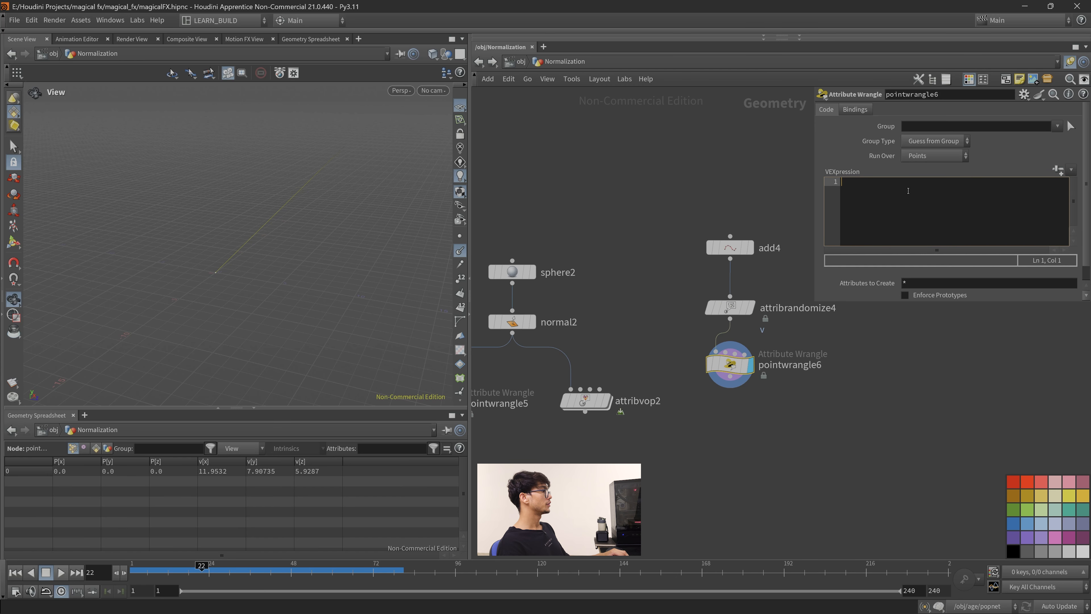
pyautogui.write('@')
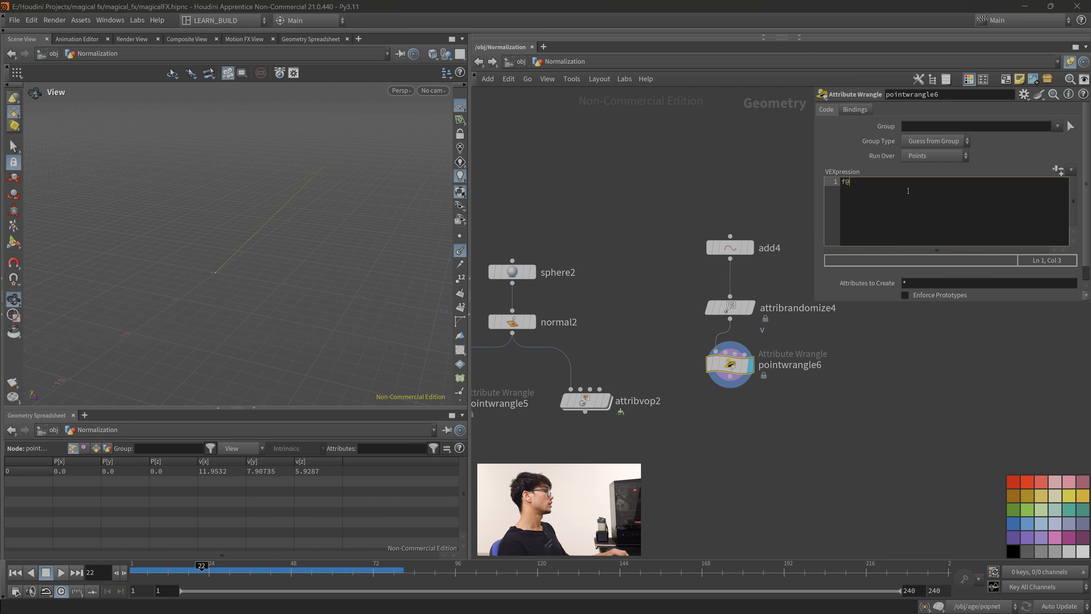
pyautogui.write('no')
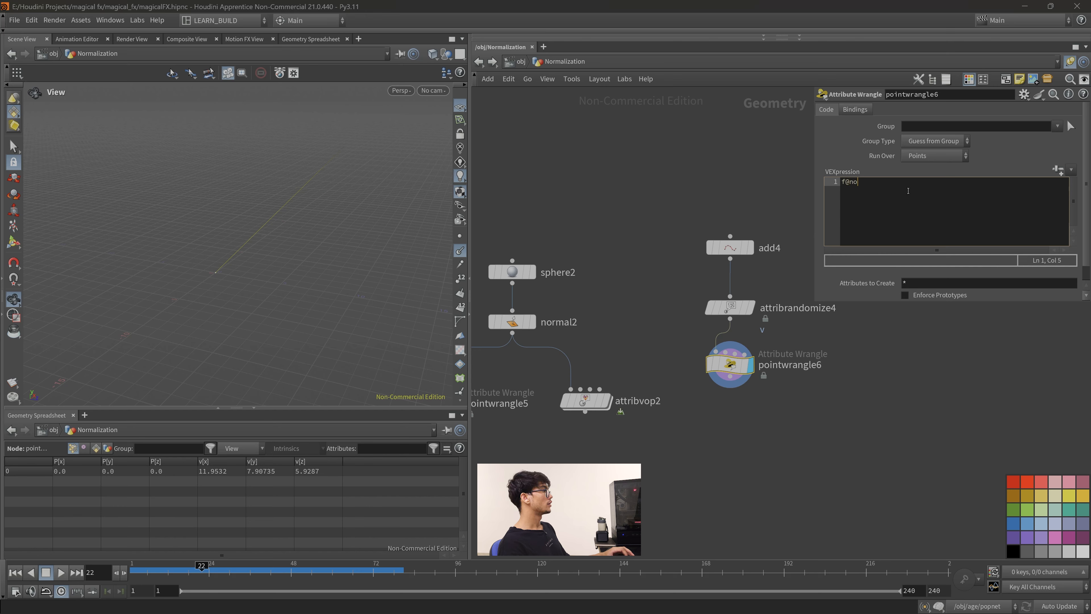
pyautogui.write('rm+')
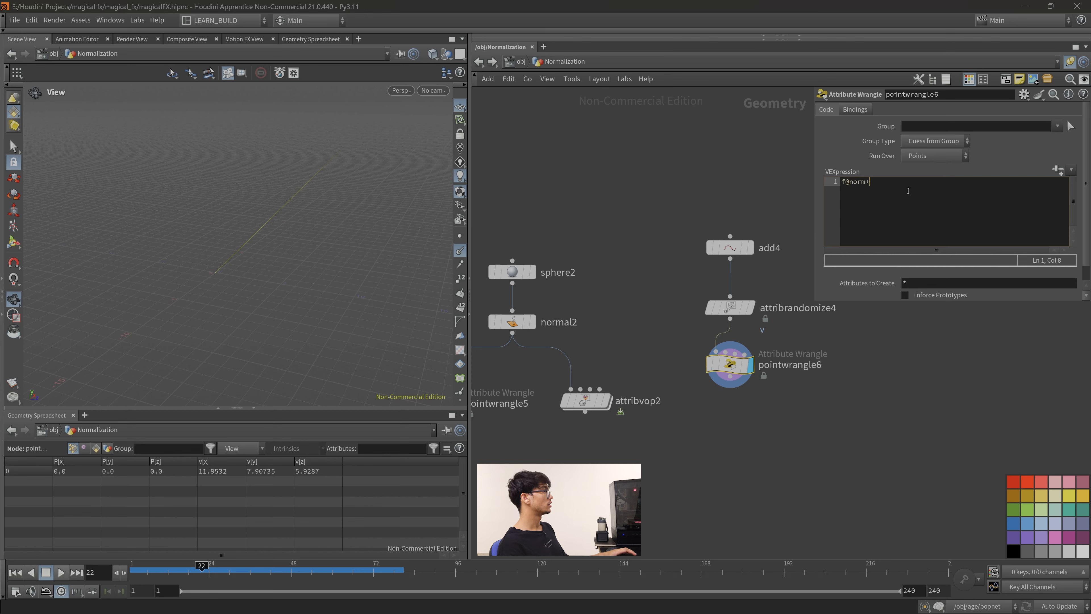
pyautogui.press('BackSpace')
pyautogui.write('_v =')
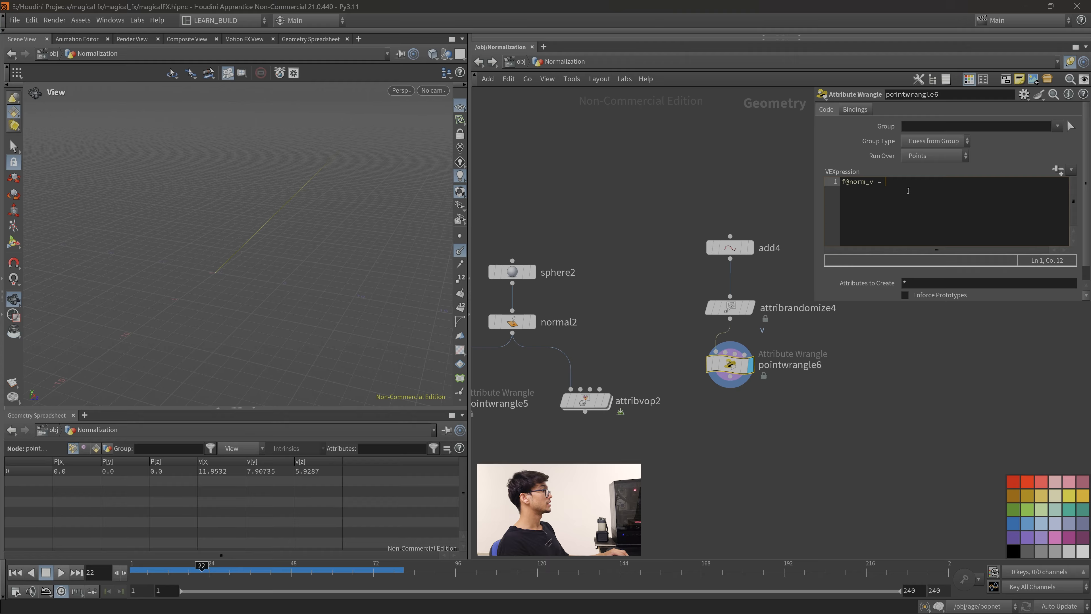
pyautogui.write('length(')
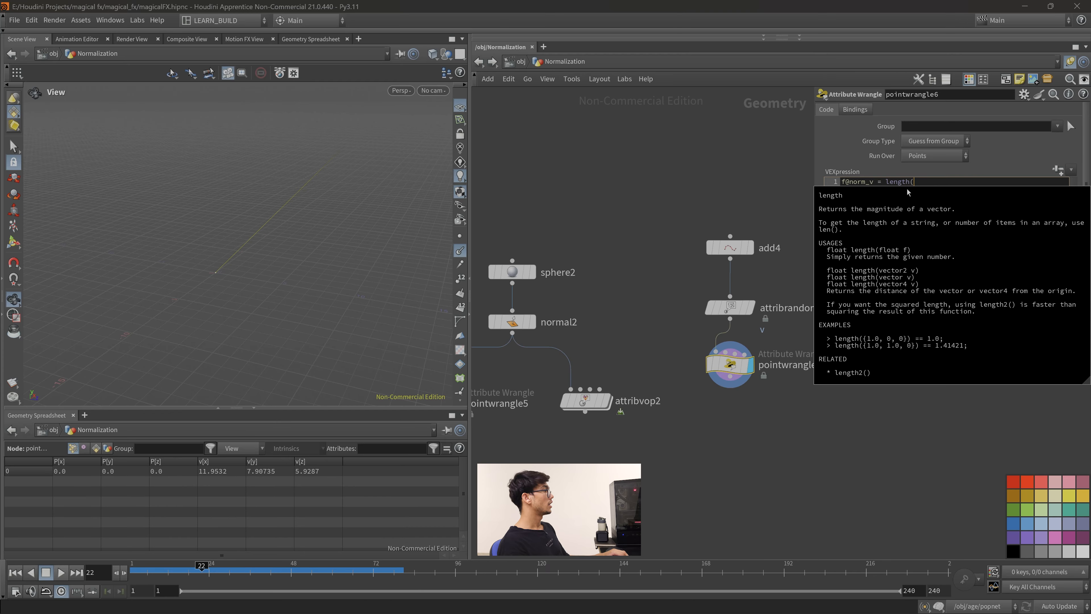
pyautogui.write(')')
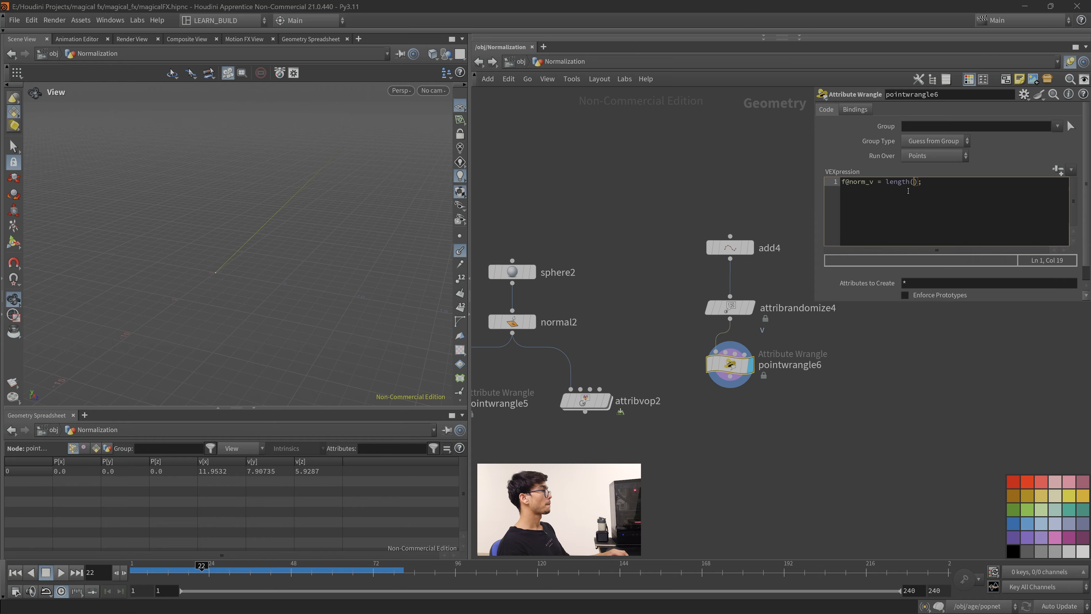
pyautogui.write('v@v')
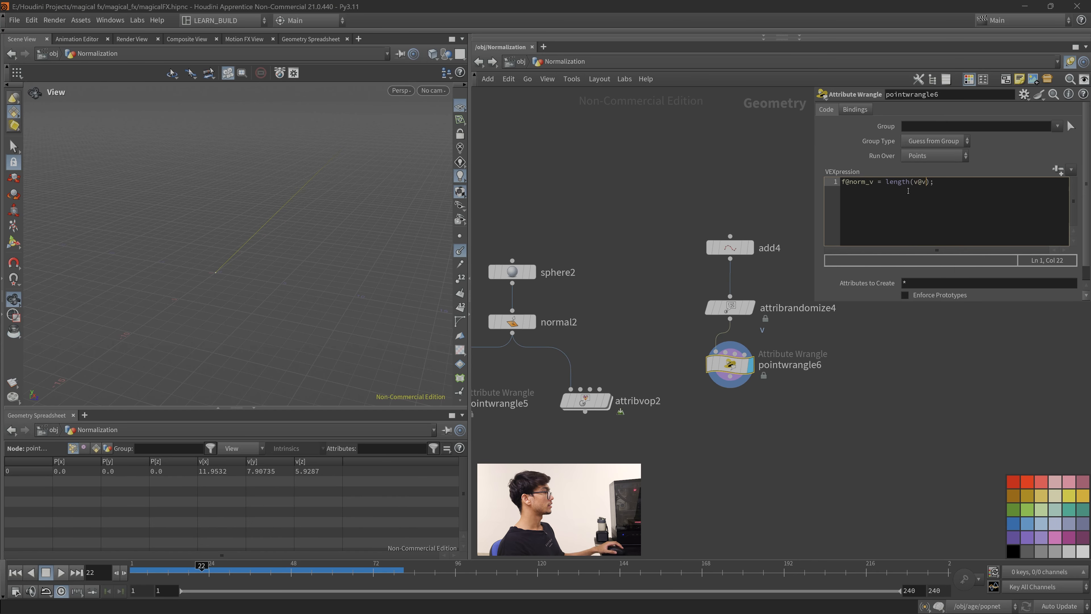
pyautogui.click(923, 452)
pyautogui.moveTo(824, 420); pyautogui.dragTo(728, 349)
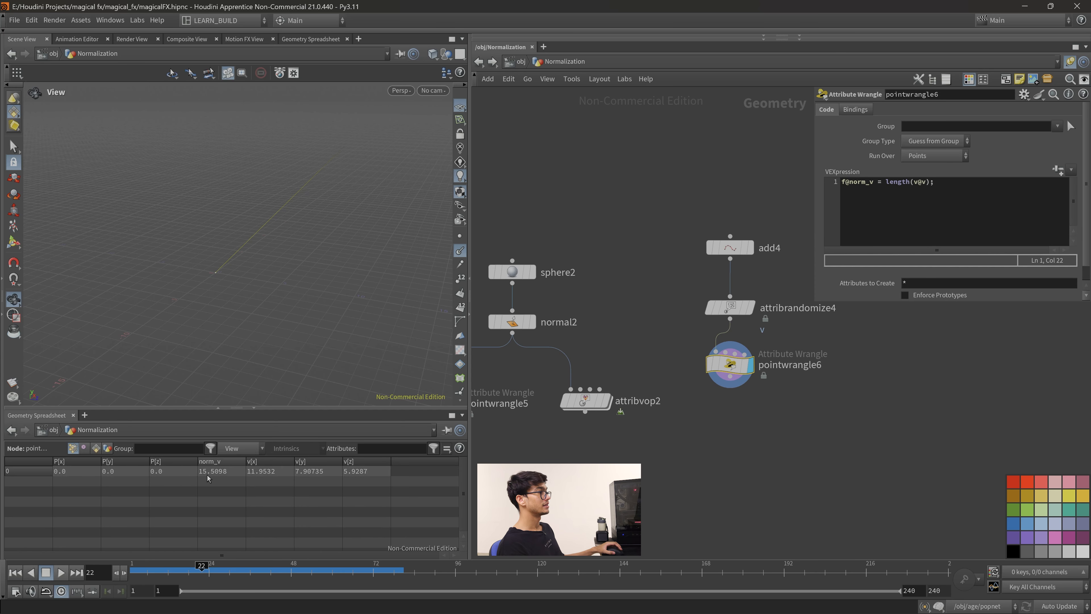
# Review attribrandomize4's distribution settings and its v values against the pointwrangle6 node.
pyautogui.moveTo(809, 337); pyautogui.dragTo(795, 348, button='middle')
pyautogui.click(716, 319)
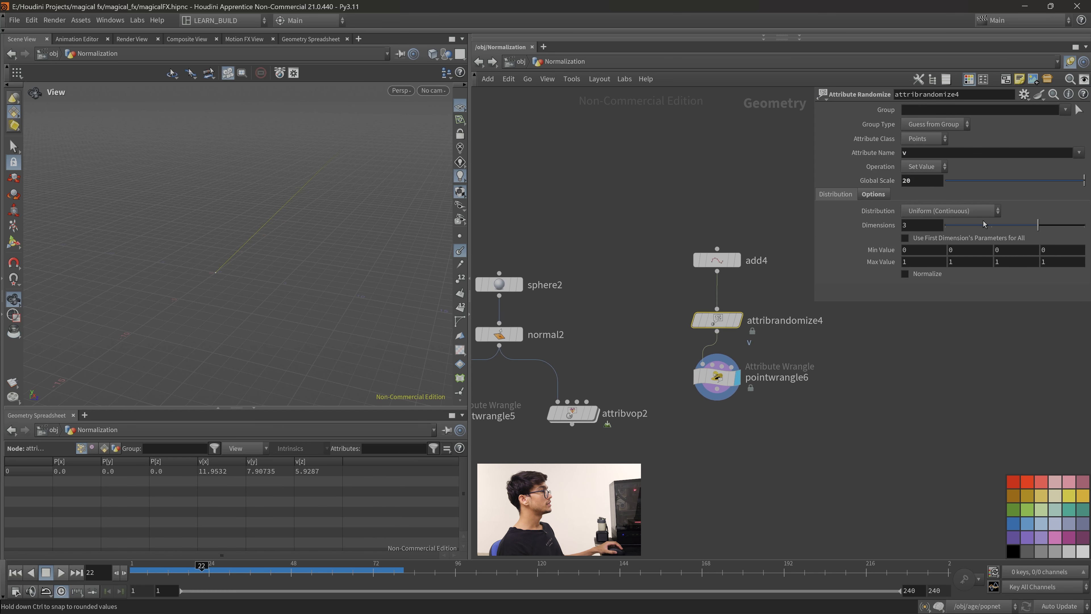
pyautogui.click(716, 377)
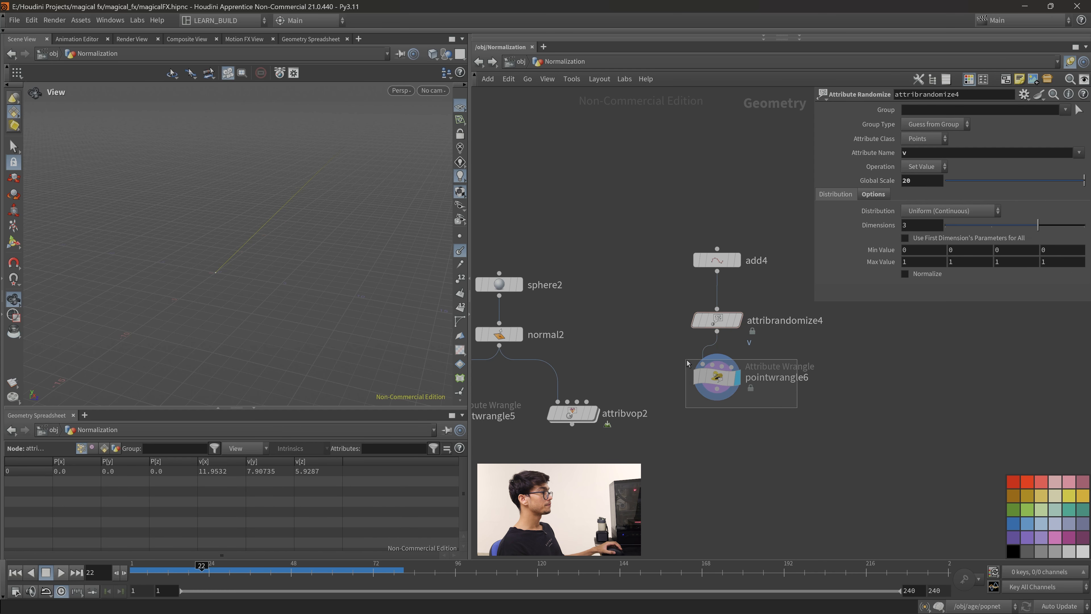
pyautogui.click(725, 321)
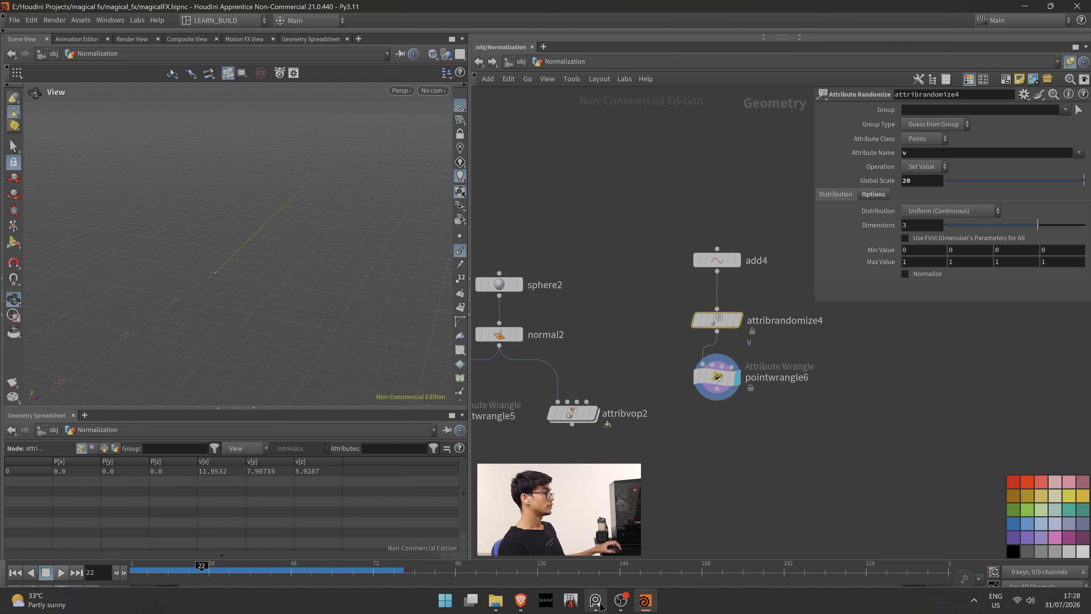
# Switch to the handwritten notes canvas and change the pen color to a pale orange.
pyautogui.click(597, 601)
pyautogui.scroll(-2, 574, 339)
pyautogui.click(105, 591)
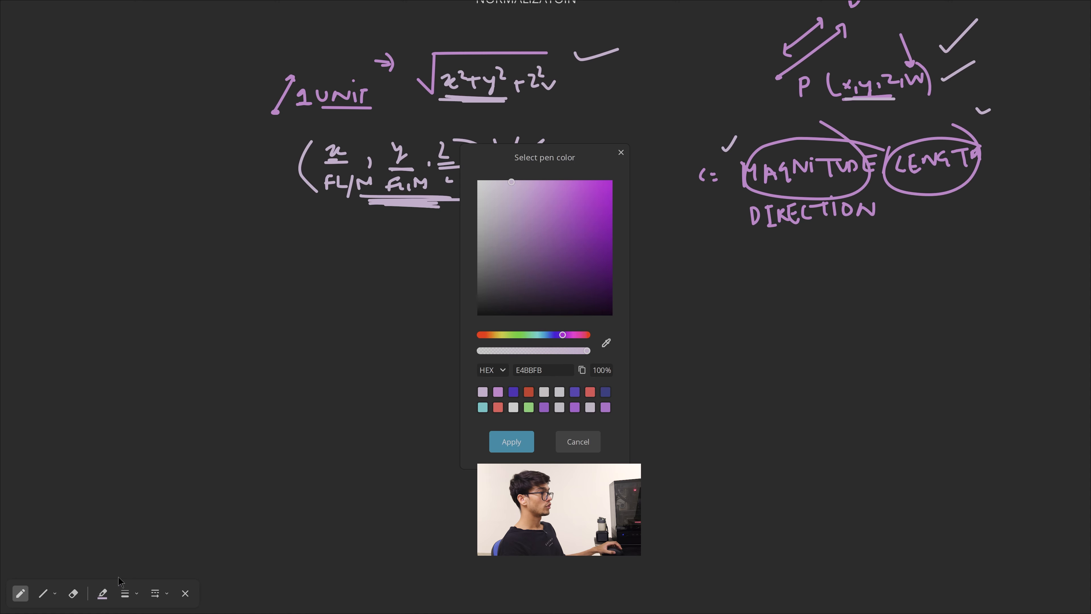
pyautogui.moveTo(558, 339); pyautogui.dragTo(486, 336)
pyautogui.click(511, 441)
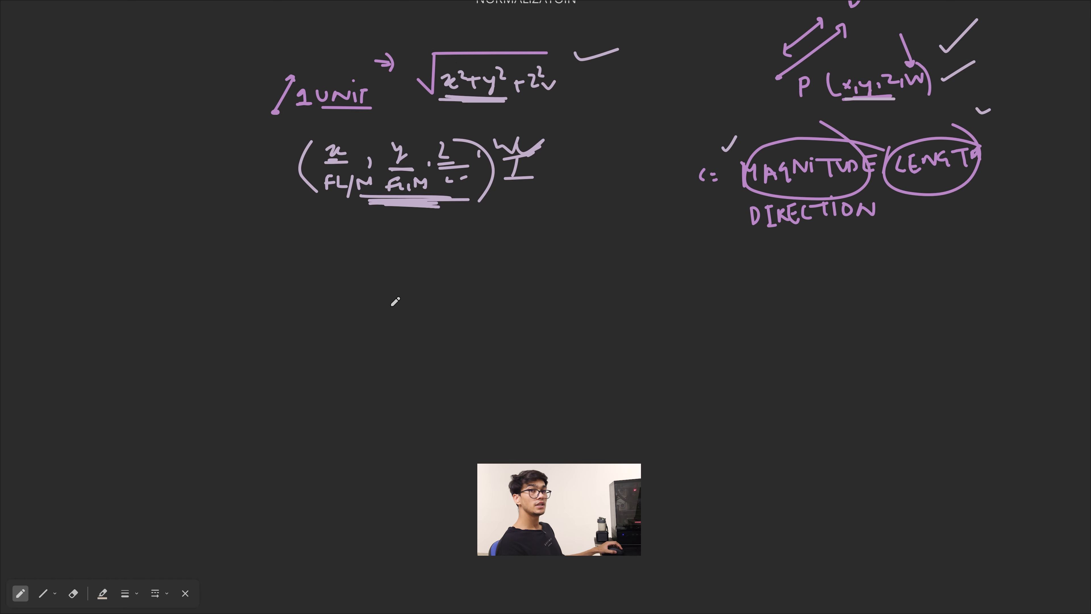
# Handwrite "v@v ⇒" in the empty area below the formulas, with a 3 above and beside it.
pyautogui.moveTo(508, 302)
pyautogui.mouseDown()
pyautogui.moveTo(520, 301)
pyautogui.moveTo(494, 313)
pyautogui.moveTo(504, 306)
pyautogui.moveTo(486, 303)
pyautogui.moveTo(499, 316)
pyautogui.moveTo(475, 314)
pyautogui.moveTo(482, 301)
pyautogui.moveTo(554, 303)
pyautogui.mouseUp()
pyautogui.moveTo(544, 309); pyautogui.dragTo(555, 320)
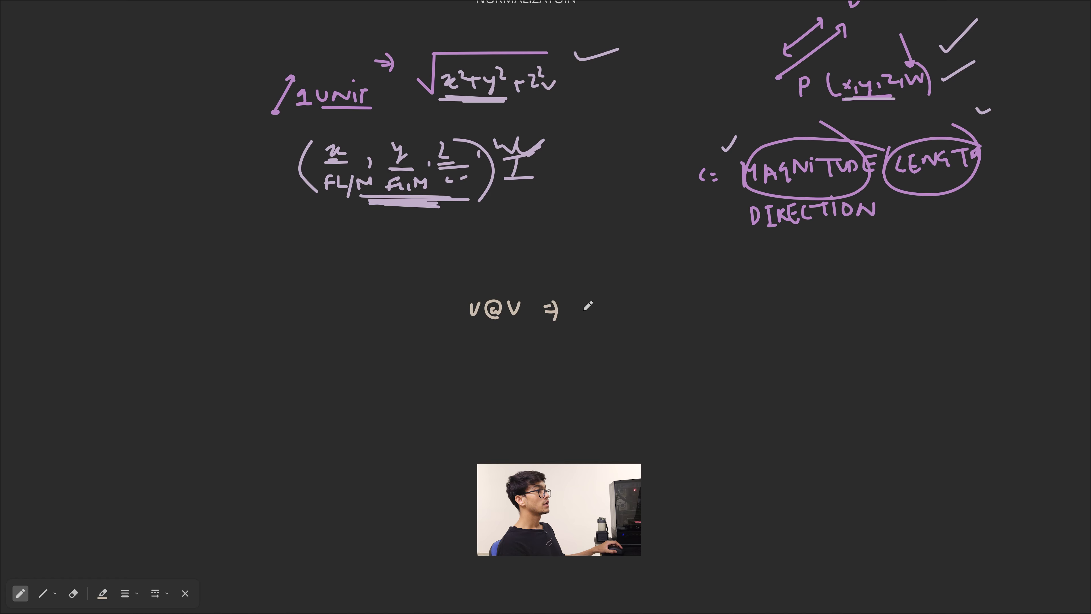
pyautogui.moveTo(641, 260)
pyautogui.mouseDown()
pyautogui.moveTo(651, 258)
pyautogui.moveTo(655, 275)
pyautogui.moveTo(644, 277)
pyautogui.mouseUp()
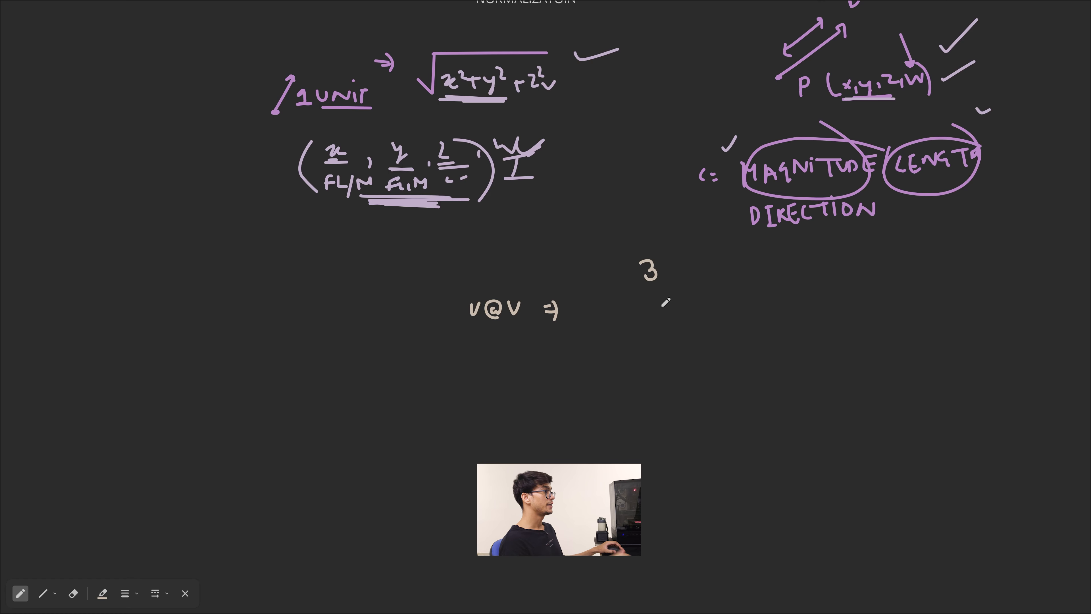
# Handwrite "min — max" beside the 3, with 0 beneath min and 1 beneath max.
pyautogui.moveTo(741, 270); pyautogui.dragTo(823, 266)
pyautogui.moveTo(847, 272)
pyautogui.mouseDown()
pyautogui.moveTo(871, 260)
pyautogui.moveTo(898, 271)
pyautogui.mouseUp()
pyautogui.moveTo(897, 264); pyautogui.dragTo(888, 272)
pyautogui.moveTo(771, 287); pyautogui.dragTo(767, 286)
pyautogui.moveTo(870, 285)
pyautogui.mouseDown()
pyautogui.moveTo(872, 297)
pyautogui.moveTo(886, 294)
pyautogui.mouseUp()
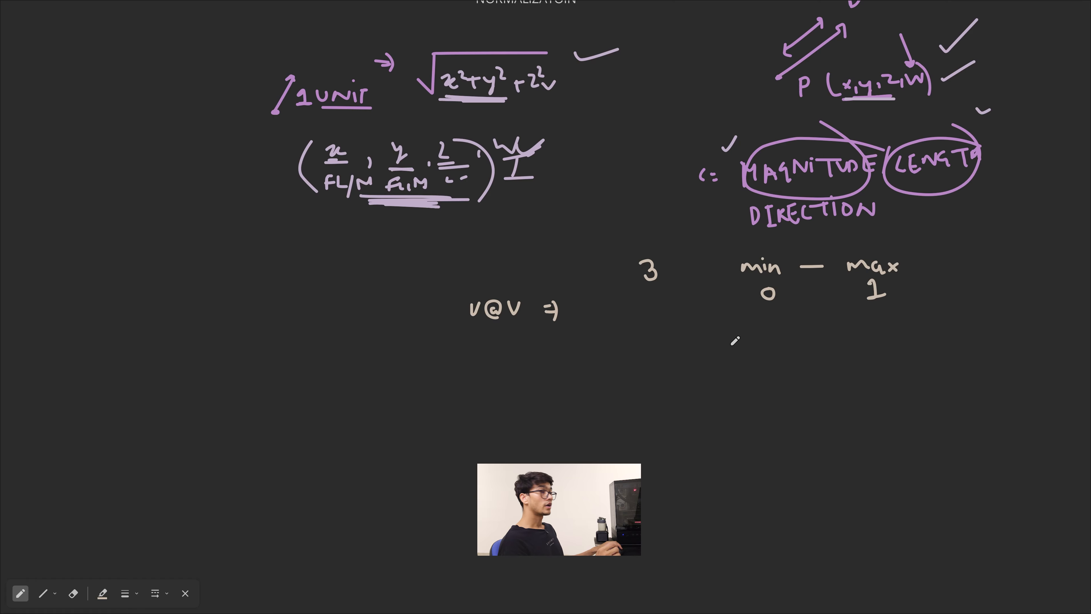
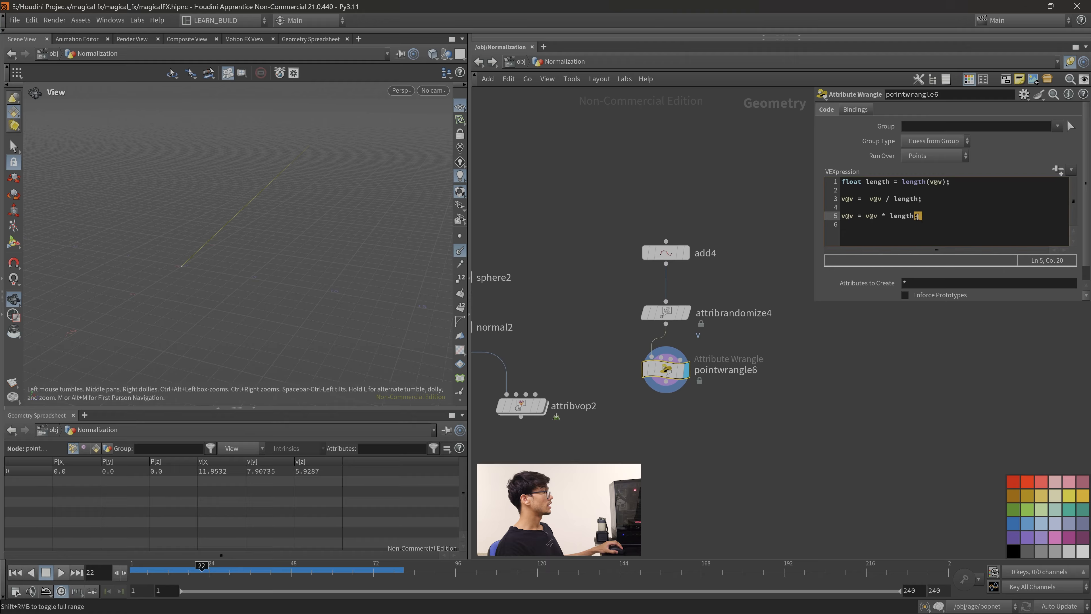
# Add the line "f@magnitude = length(v@v);" below the multiplication line in pointwrangle6's VEX code.
pyautogui.click(941, 221)
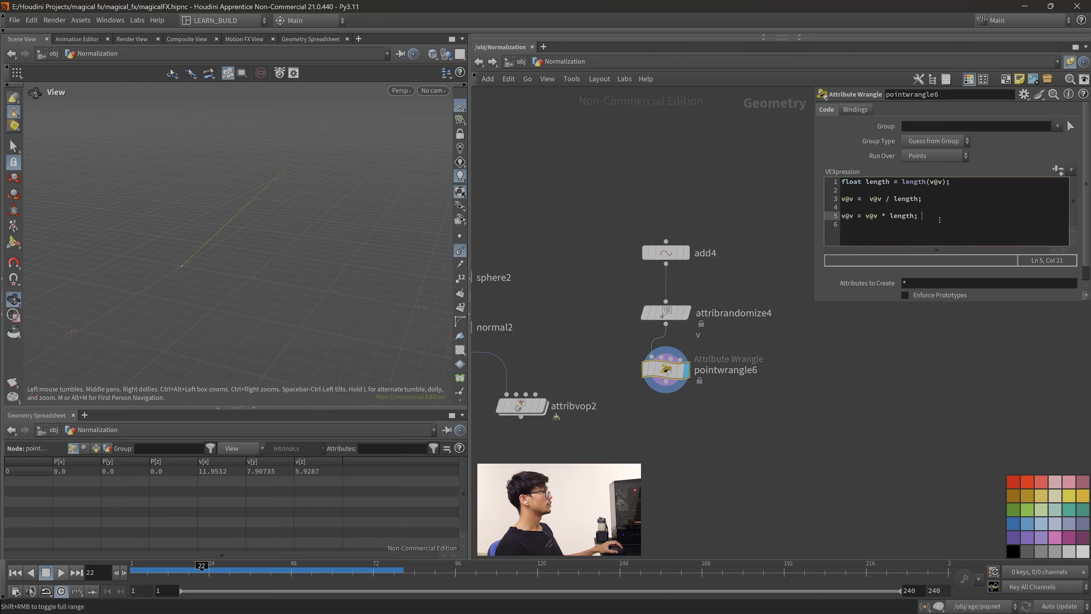
pyautogui.press('Return')
pyautogui.press('Return')
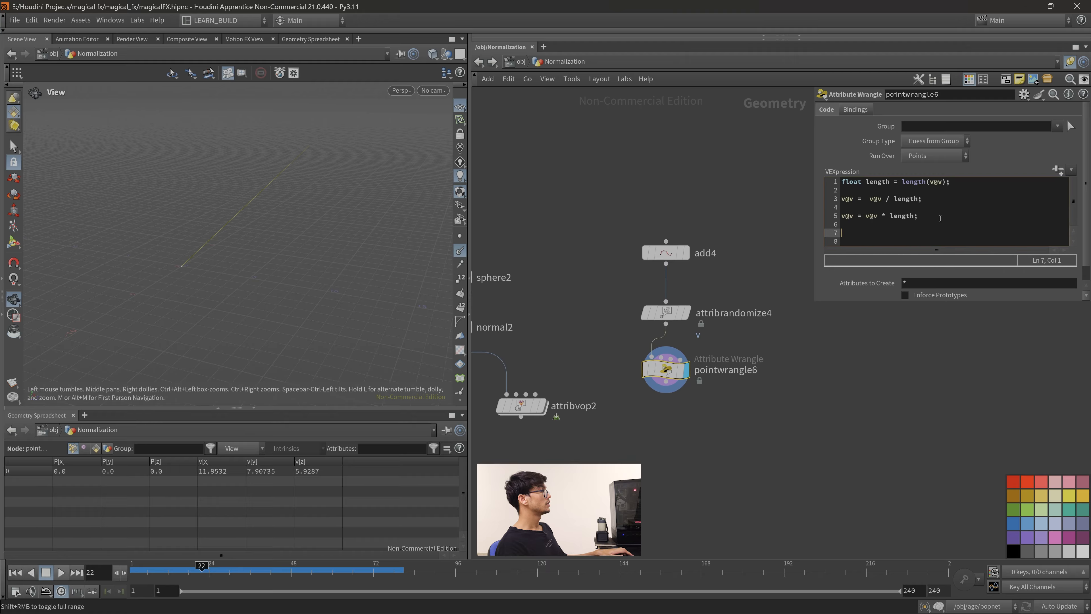
pyautogui.moveTo(966, 180); pyautogui.dragTo(840, 182)
pyautogui.click(967, 215)
pyautogui.press('Return')
pyautogui.press('Return')
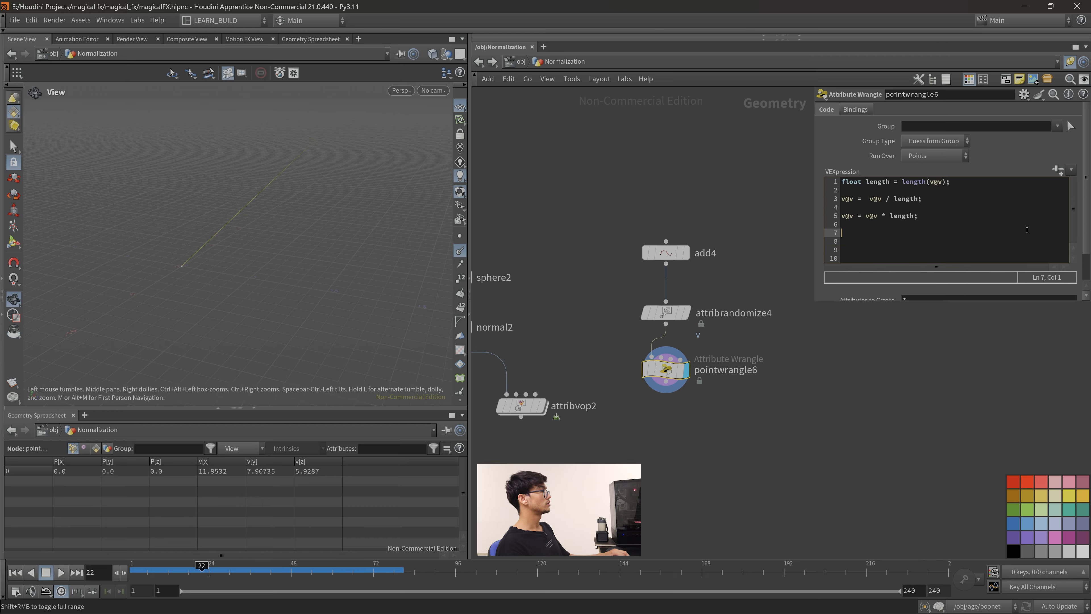
pyautogui.write('v@v')
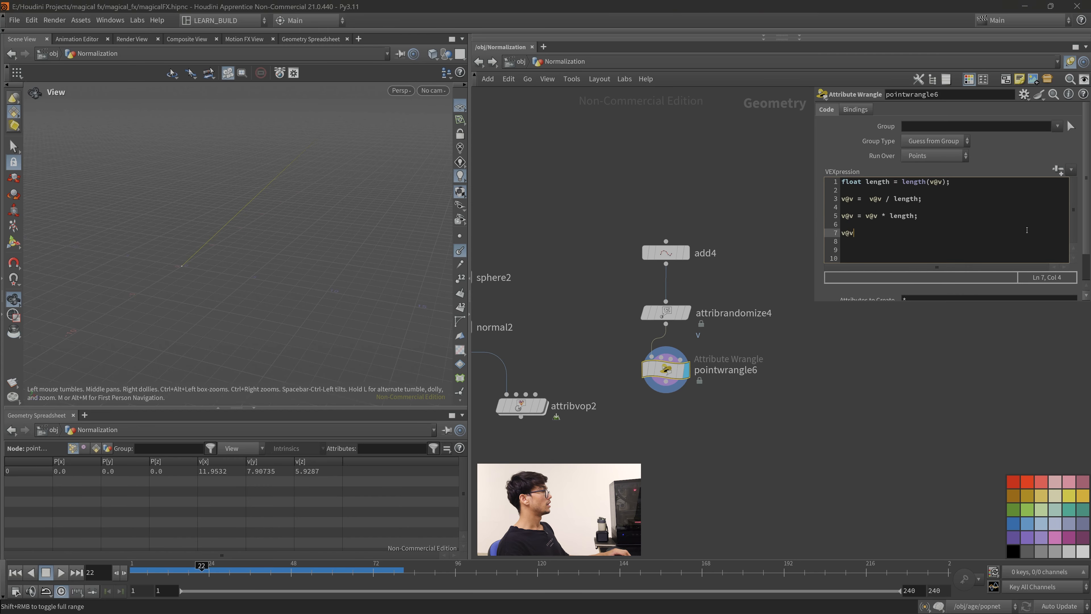
pyautogui.press('BackSpace')
pyautogui.press('BackSpace')
pyautogui.press('BackSpace')
pyautogui.write('f@')
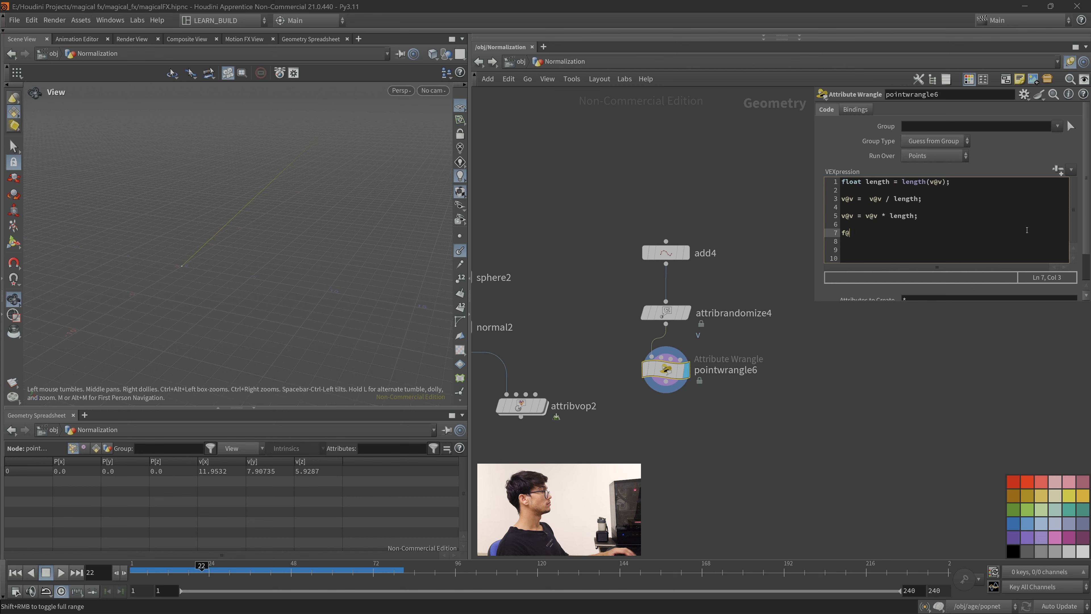
pyautogui.write('normagnit')
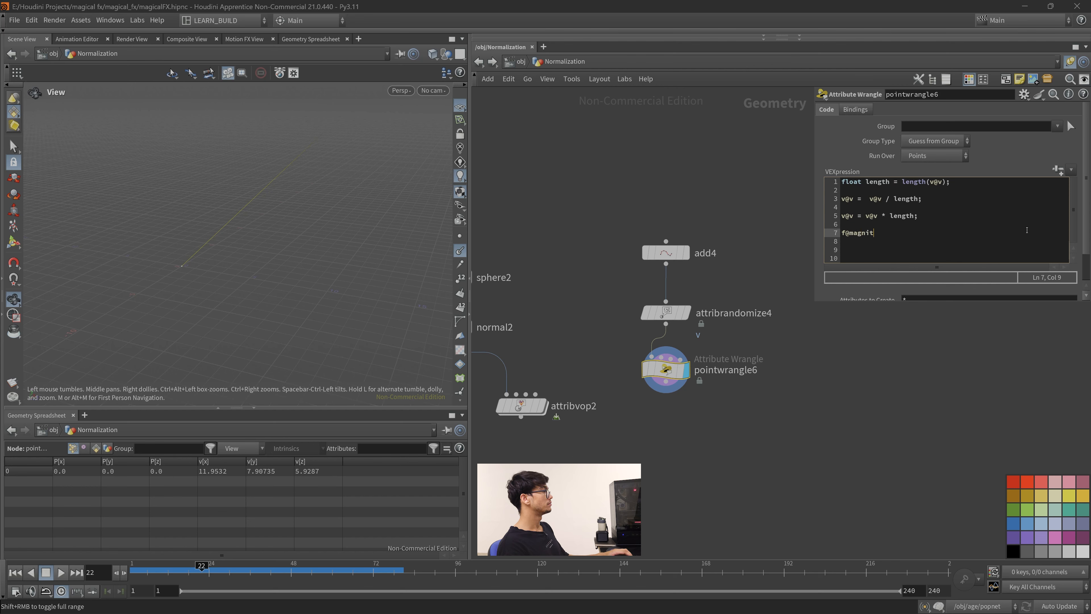
pyautogui.write('ude =')
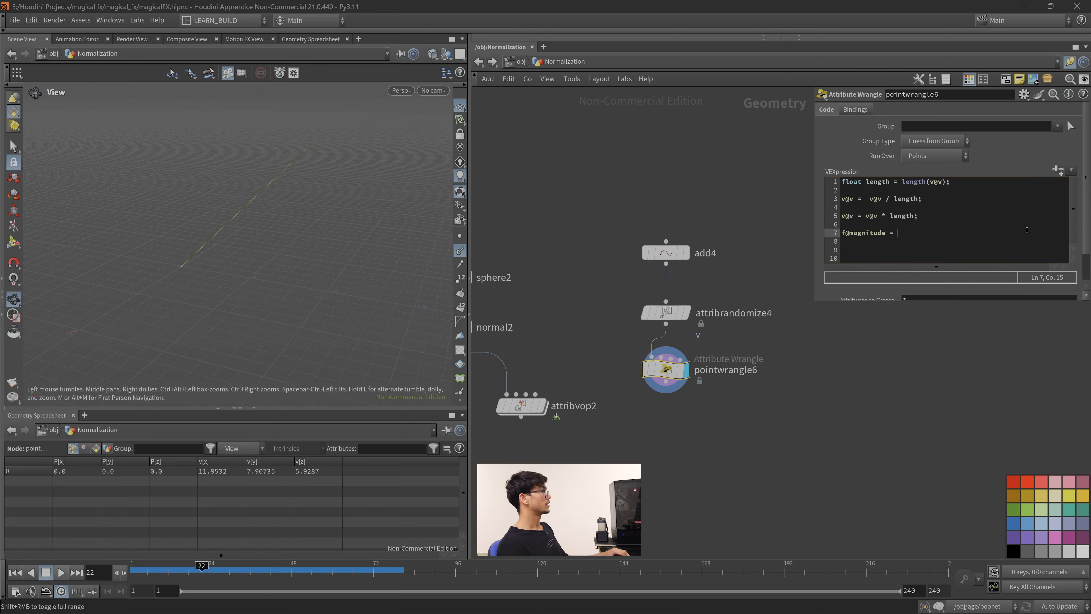
pyautogui.write('length (v@v')
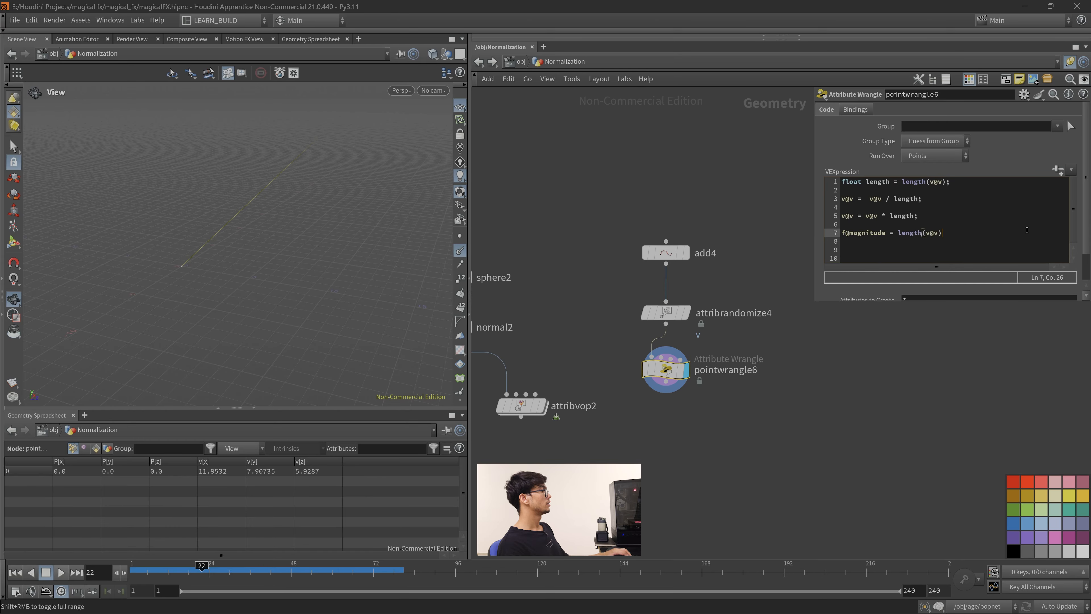
pyautogui.write(');')
pyautogui.press('Return')
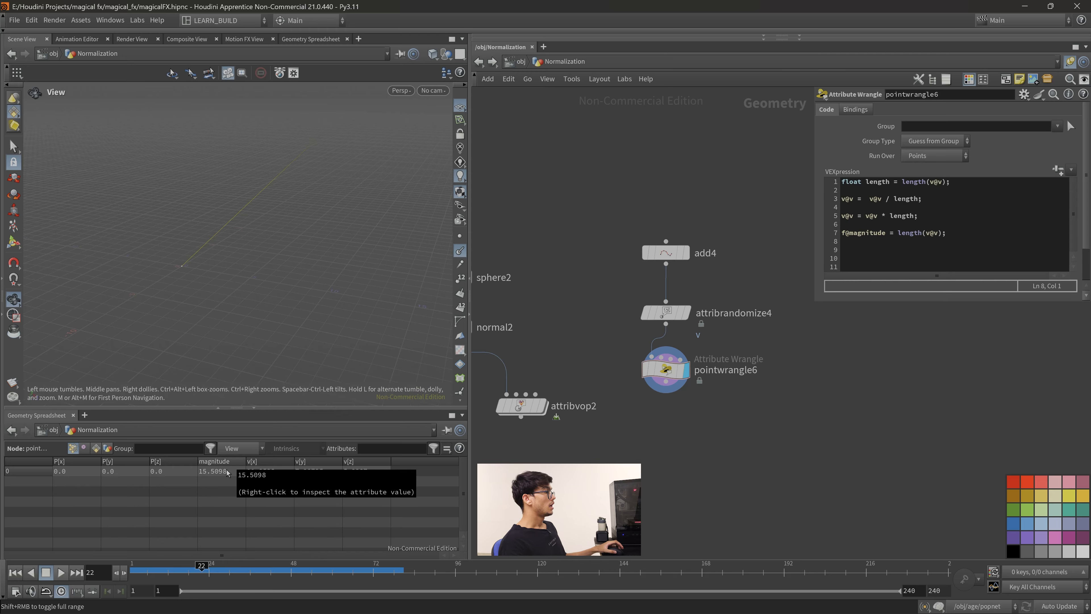
# Insert the shorthand line "v@v *= length;" directly below "v@v = v@v * length;" in pointwrangle6 and apply the code.
pyautogui.click(983, 234)
pyautogui.moveTo(983, 234); pyautogui.dragTo(841, 181)
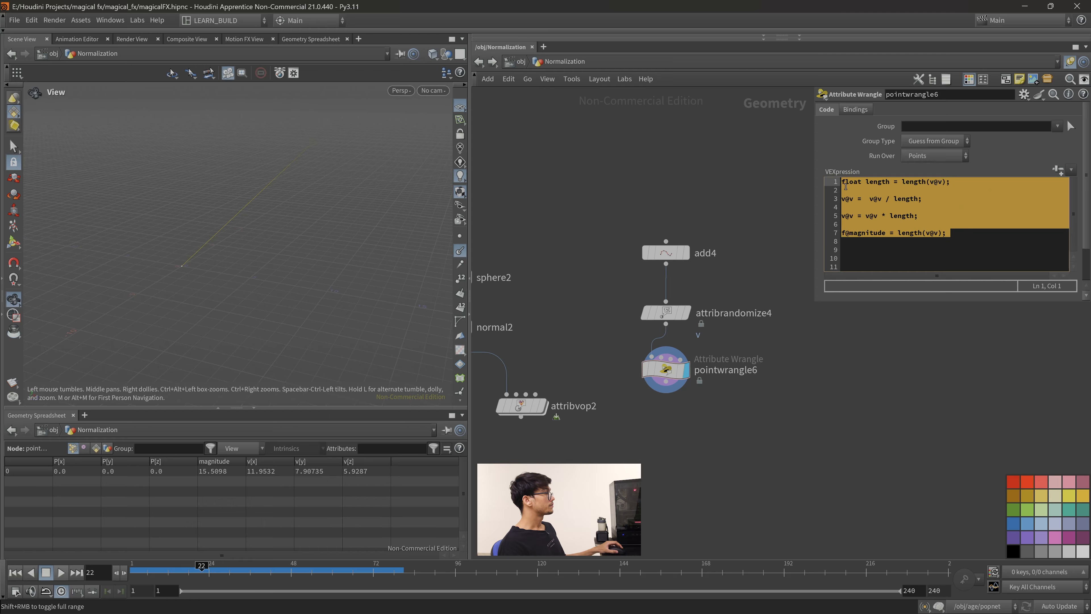
pyautogui.click(996, 235)
pyautogui.moveTo(928, 214); pyautogui.dragTo(842, 215)
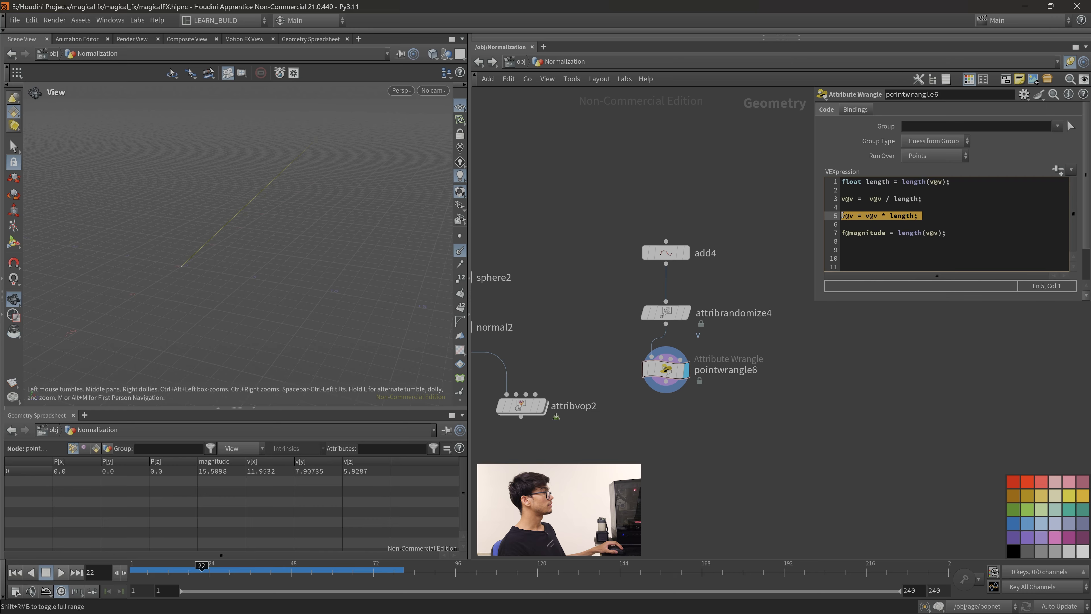
pyautogui.click(964, 217)
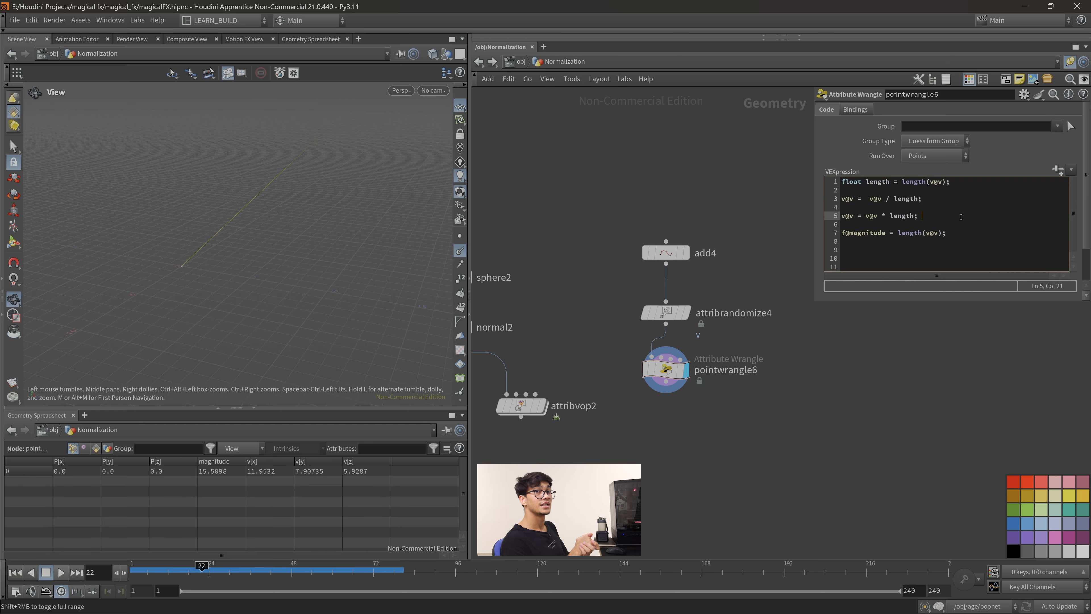
pyautogui.press('Return')
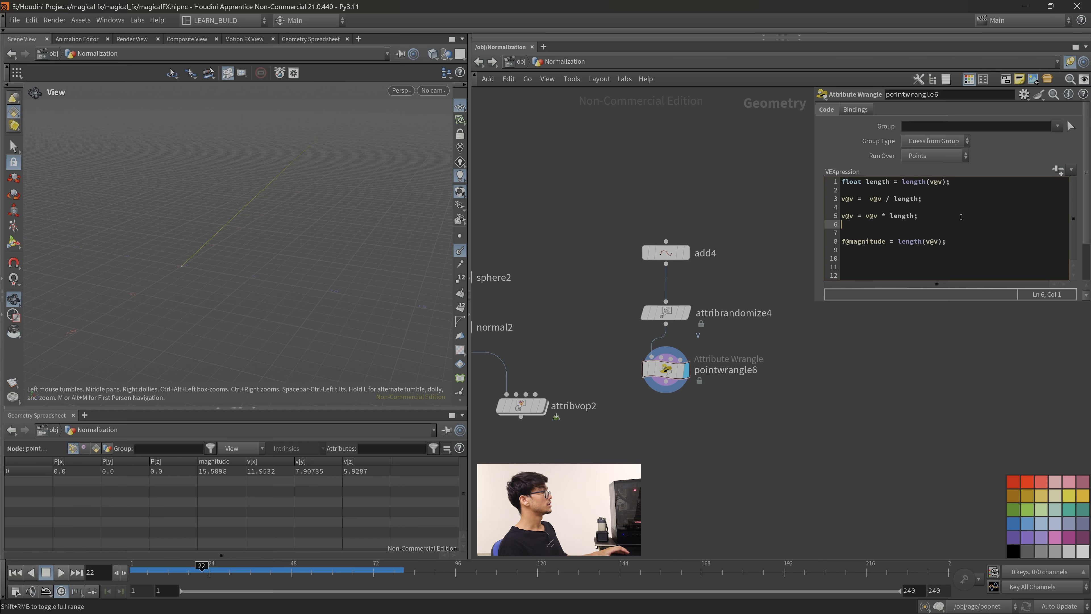
pyautogui.write('v@')
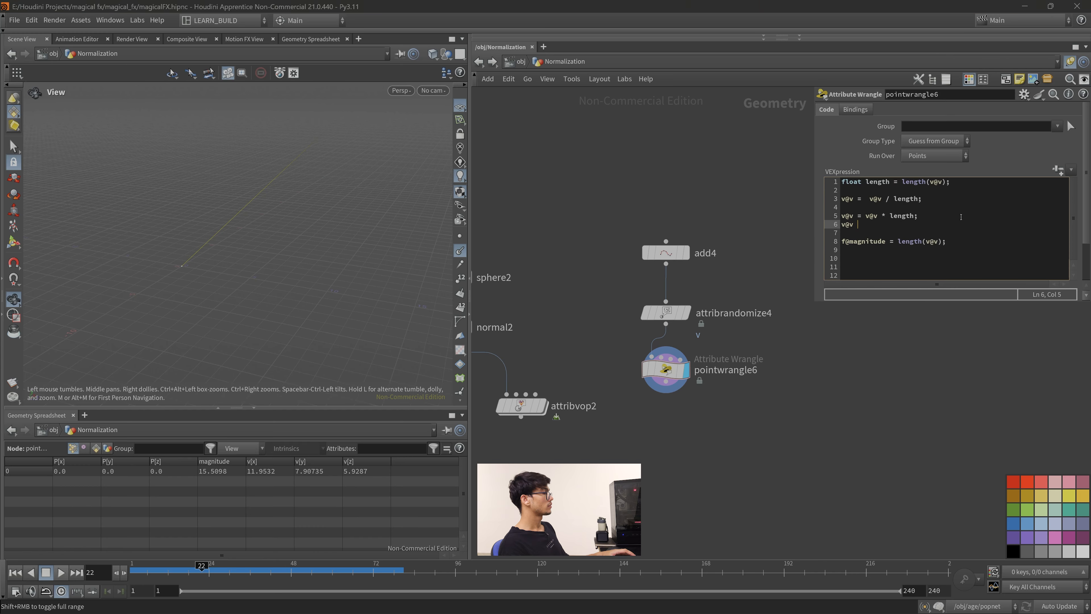
pyautogui.write('v *= leng')
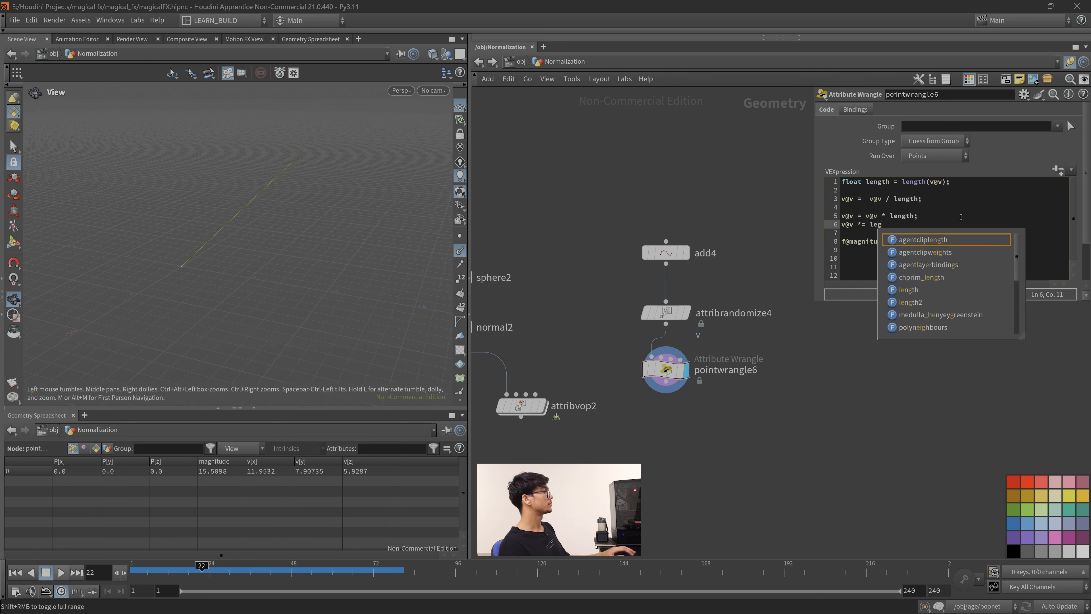
pyautogui.write('th;')
pyautogui.press('Return')
pyautogui.click(862, 362)
pyautogui.moveTo(905, 225); pyautogui.dragTo(841, 209)
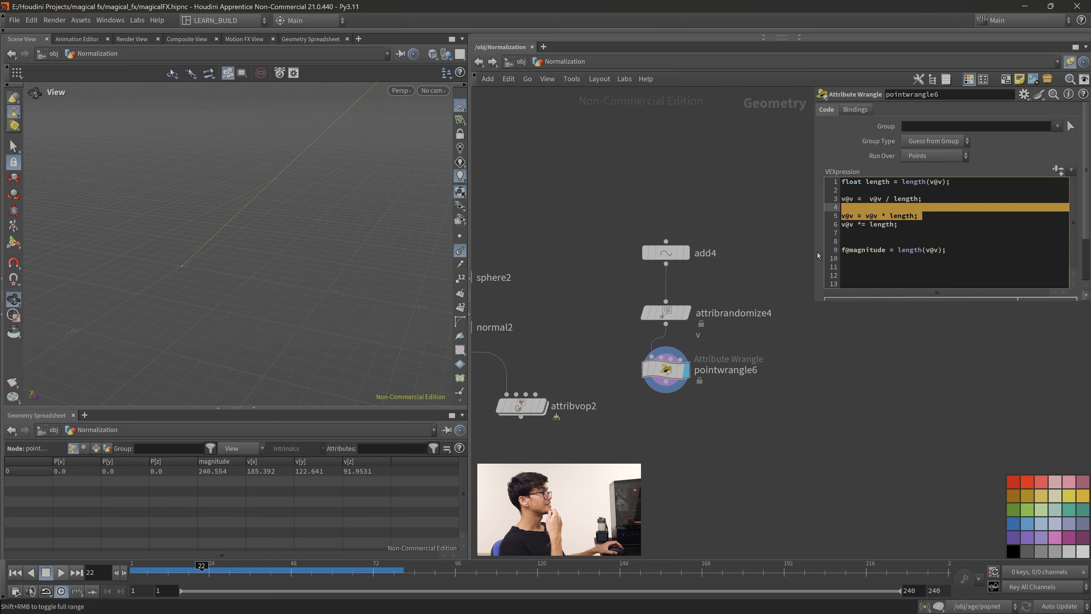
# Examine the sticky note on the two ways to write the length multiplication, focusing on the "*=" form.
pyautogui.moveTo(547, 159); pyautogui.dragTo(756, 349, button='middle')
pyautogui.scroll(-5, 756, 349)
pyautogui.moveTo(653, 331); pyautogui.dragTo(901, 343, button='middle')
pyautogui.scroll(5, 670, 288)
pyautogui.scroll(-1, 594, 261)
pyautogui.moveTo(594, 260); pyautogui.dragTo(653, 287, button='middle')
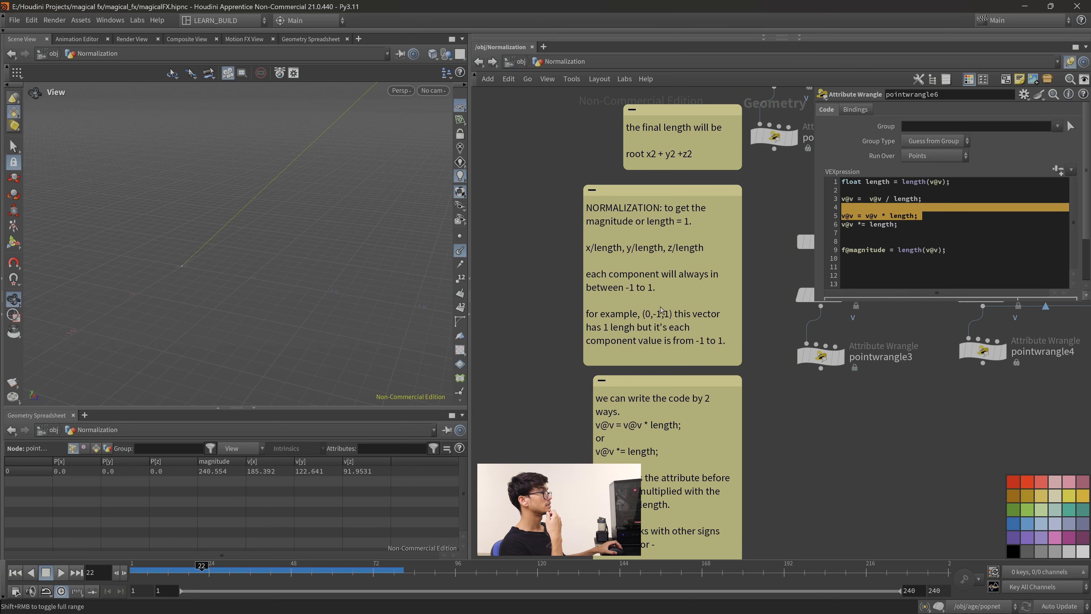
pyautogui.moveTo(676, 378); pyautogui.dragTo(662, 279, button='middle')
pyautogui.scroll(1, 649, 317)
pyautogui.moveTo(636, 349); pyautogui.dragTo(602, 316, button='middle')
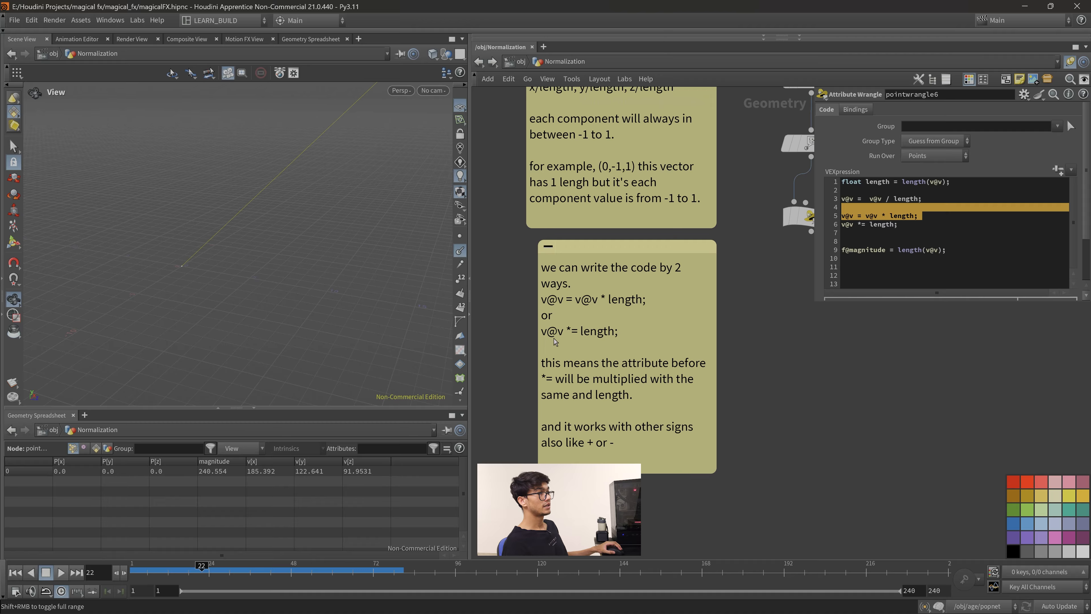
pyautogui.click(638, 333)
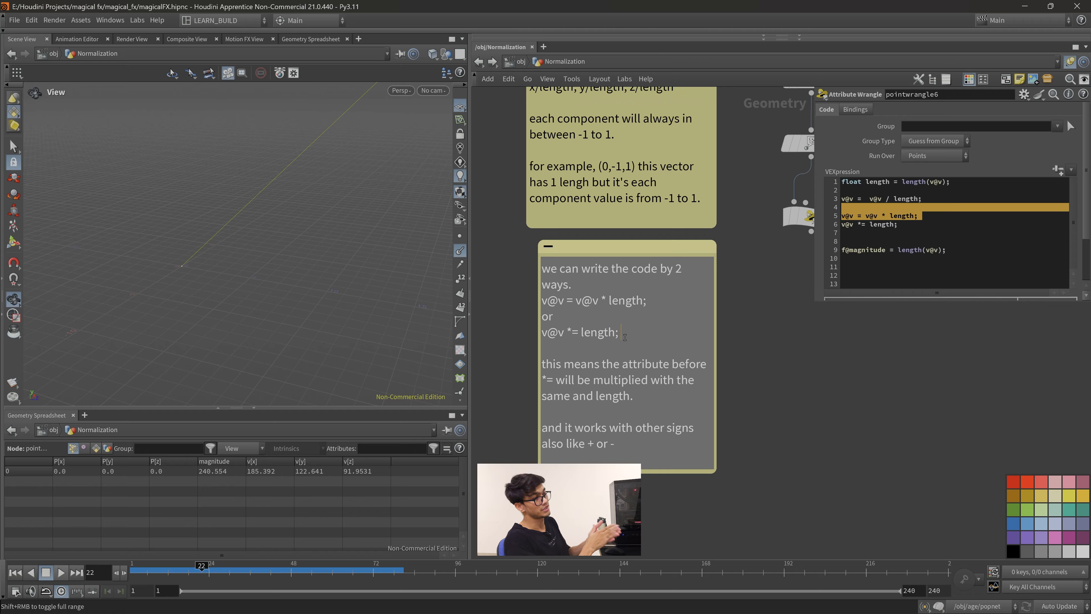
pyautogui.click(652, 343)
pyautogui.moveTo(573, 331)
pyautogui.mouseDown()
pyautogui.moveTo(566, 300)
pyautogui.moveTo(541, 301)
pyautogui.moveTo(576, 304)
pyautogui.moveTo(548, 304)
pyautogui.moveTo(558, 332)
pyautogui.moveTo(604, 333)
pyautogui.moveTo(585, 333)
pyautogui.mouseUp()
pyautogui.click(600, 303)
pyautogui.click(594, 331)
pyautogui.click(578, 333)
pyautogui.click(651, 333)
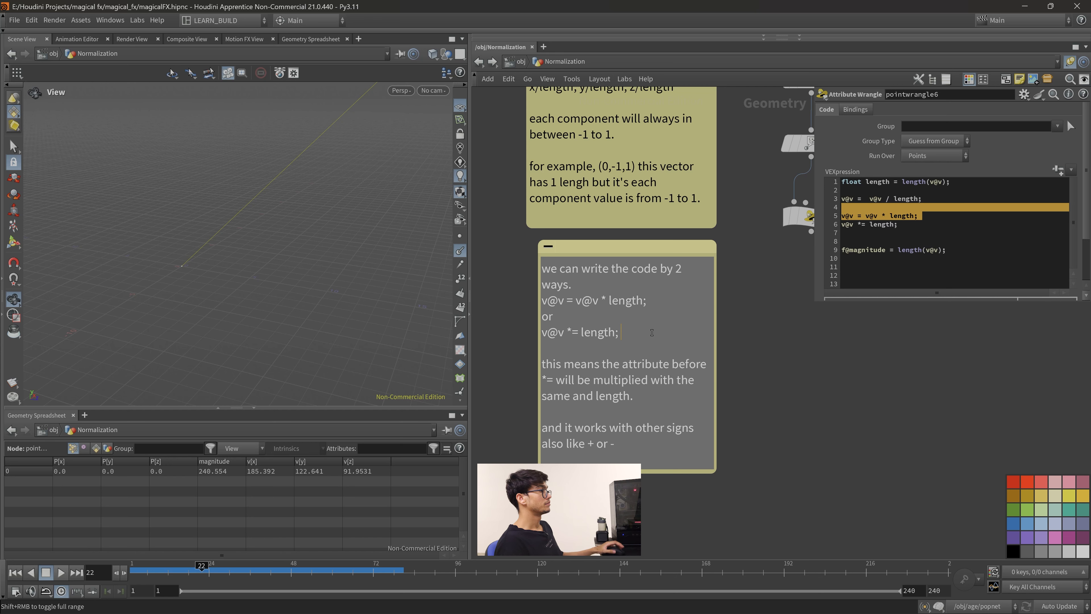
# Compare the note with pointwrangle6's code, checking the division and multiplication lines.
pyautogui.click(906, 370)
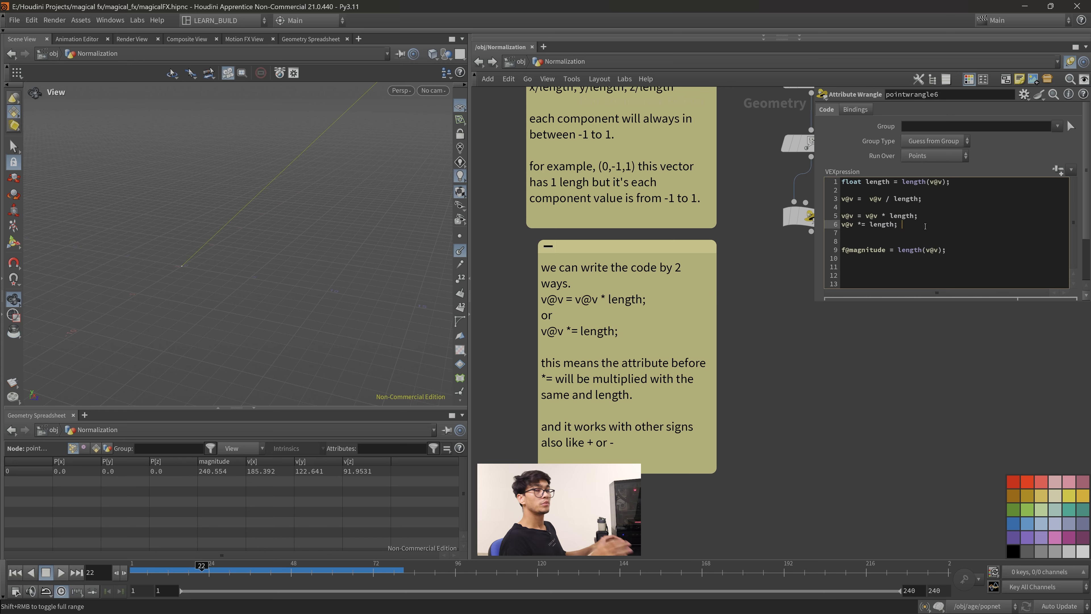
pyautogui.scroll(-2, 964, 435)
pyautogui.scroll(-1, 310, 249)
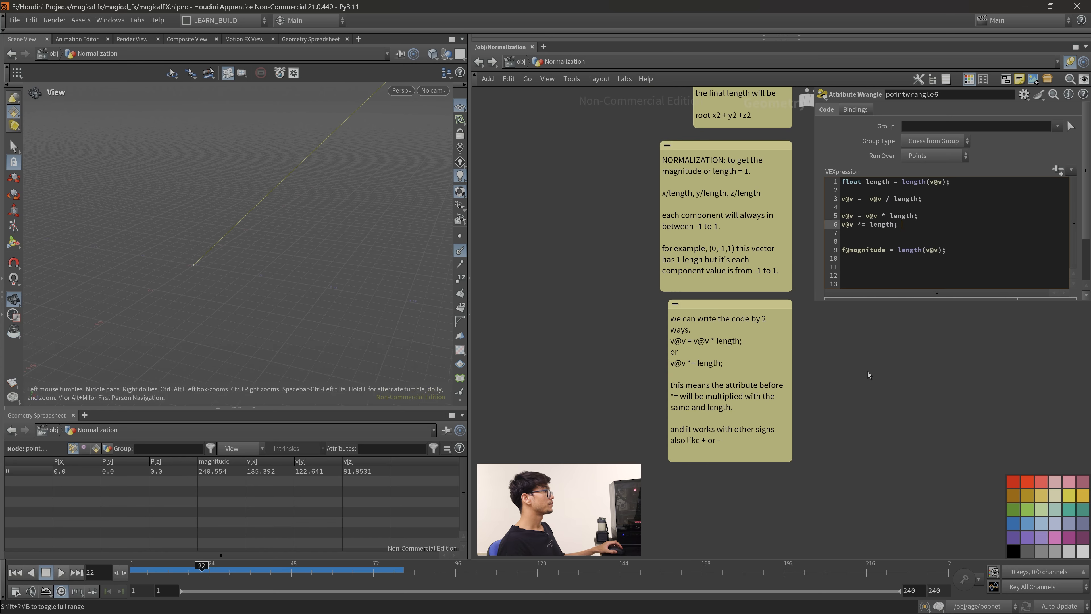
pyautogui.moveTo(908, 377); pyautogui.dragTo(854, 394, button='middle')
pyautogui.scroll(2, 854, 394)
pyautogui.click(993, 258)
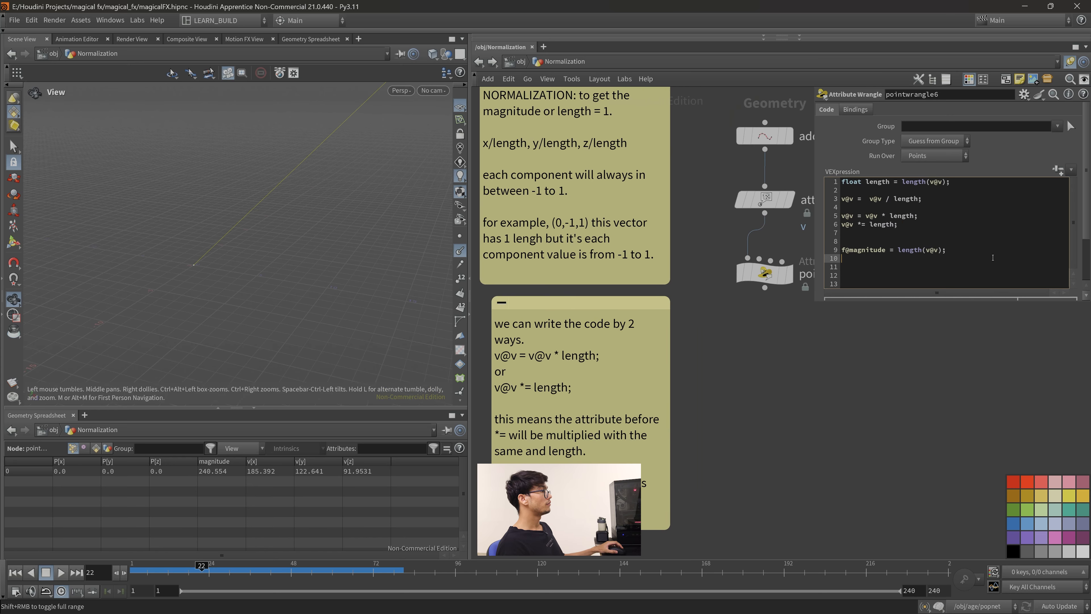
pyautogui.click(930, 219)
pyautogui.moveTo(928, 199); pyautogui.dragTo(842, 201)
pyautogui.click(977, 219)
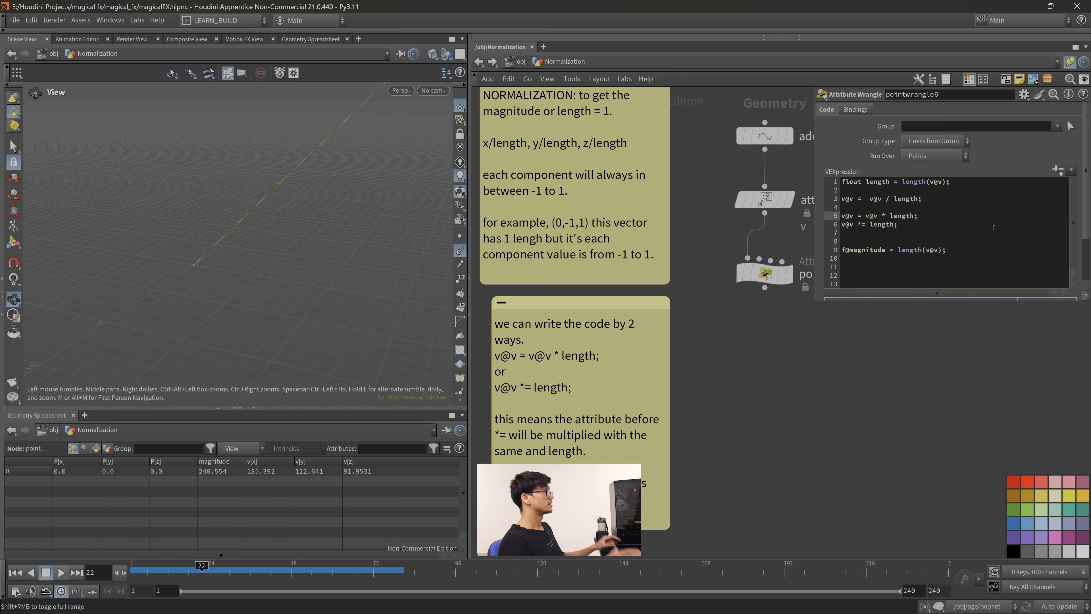
# Insert "v@v = normalize(v@v);" below the float length declaration in pointwrangle6, separated by blank lines from the surrounding code.
pyautogui.click(987, 199)
pyautogui.press('Return')
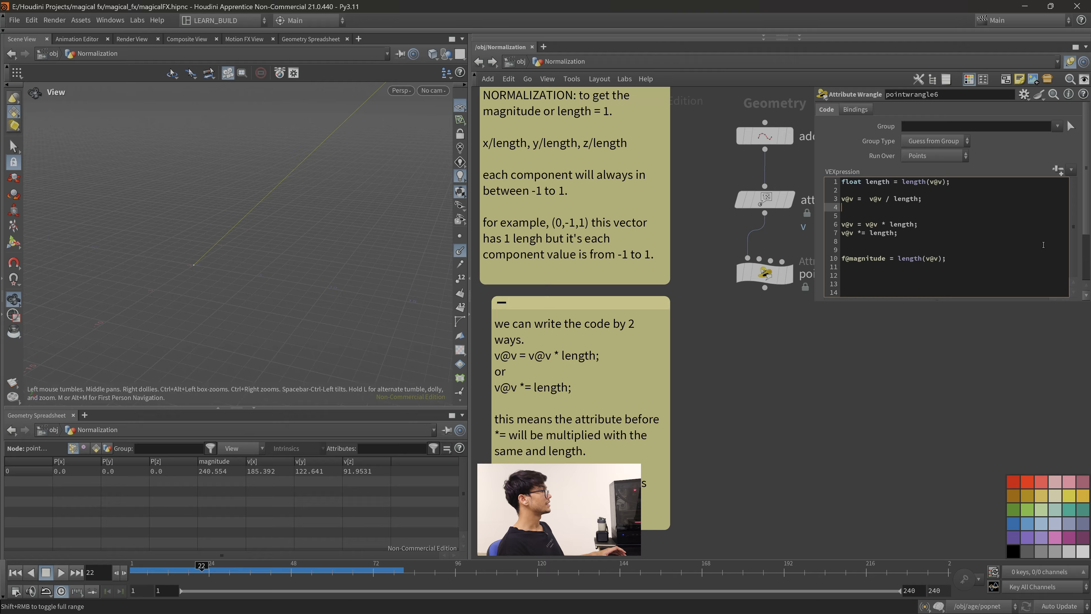
pyautogui.click(988, 184)
pyautogui.press('Return')
pyautogui.press('Return')
pyautogui.write('v@v = normalize(')
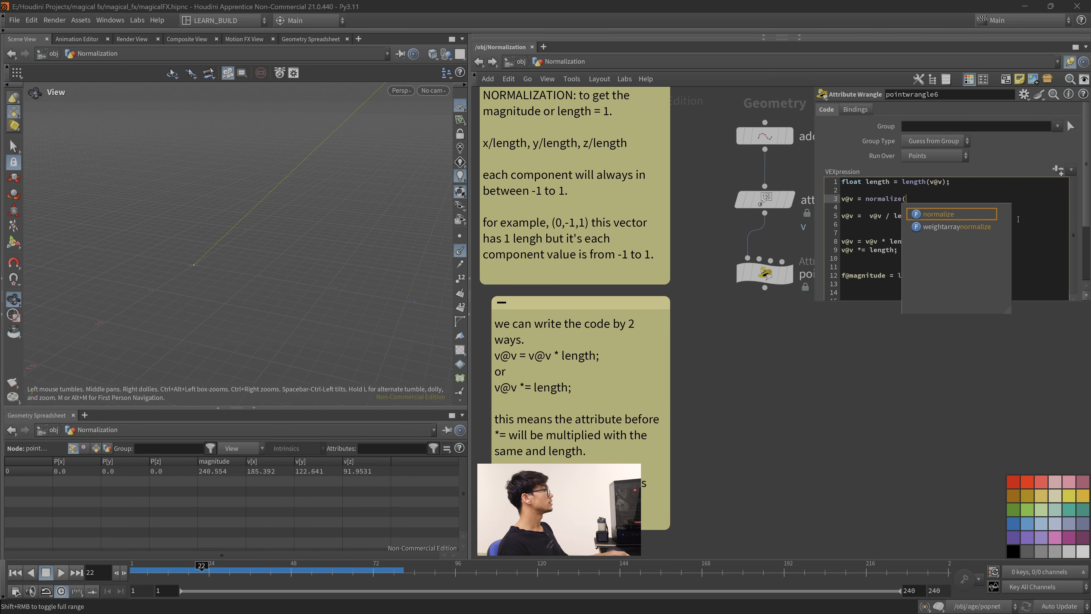
pyautogui.write('v@v)')
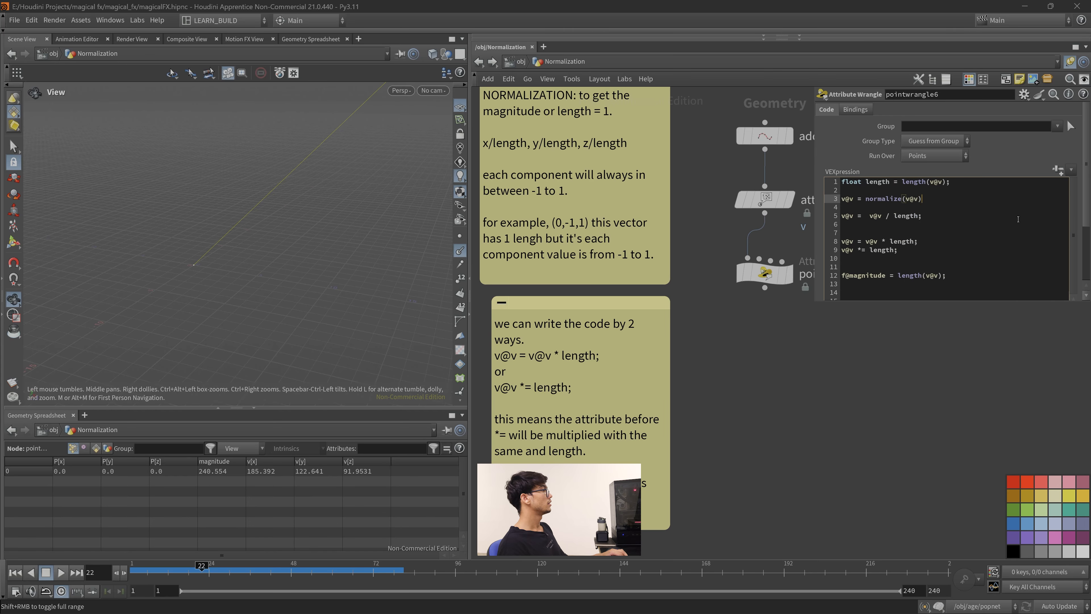
pyautogui.write(';')
pyautogui.press('Return')
pyautogui.moveTo(930, 199); pyautogui.dragTo(841, 199)
# Move pointwrangle6 aside and add a second Point Wrangle beside it, connected to attribrandomize4's output.
pyautogui.moveTo(859, 373); pyautogui.dragTo(813, 456, button='middle')
pyautogui.moveTo(719, 356); pyautogui.dragTo(695, 368)
pyautogui.moveTo(902, 445); pyautogui.dragTo(723, 466, button='middle')
pyautogui.scroll(-2, 899, 451)
pyautogui.scroll(-4, 768, 475)
pyautogui.moveTo(807, 485); pyautogui.dragTo(528, 278, button='middle')
pyautogui.scroll(6, 730, 415)
pyautogui.moveTo(737, 389); pyautogui.dragTo(752, 517, button='middle')
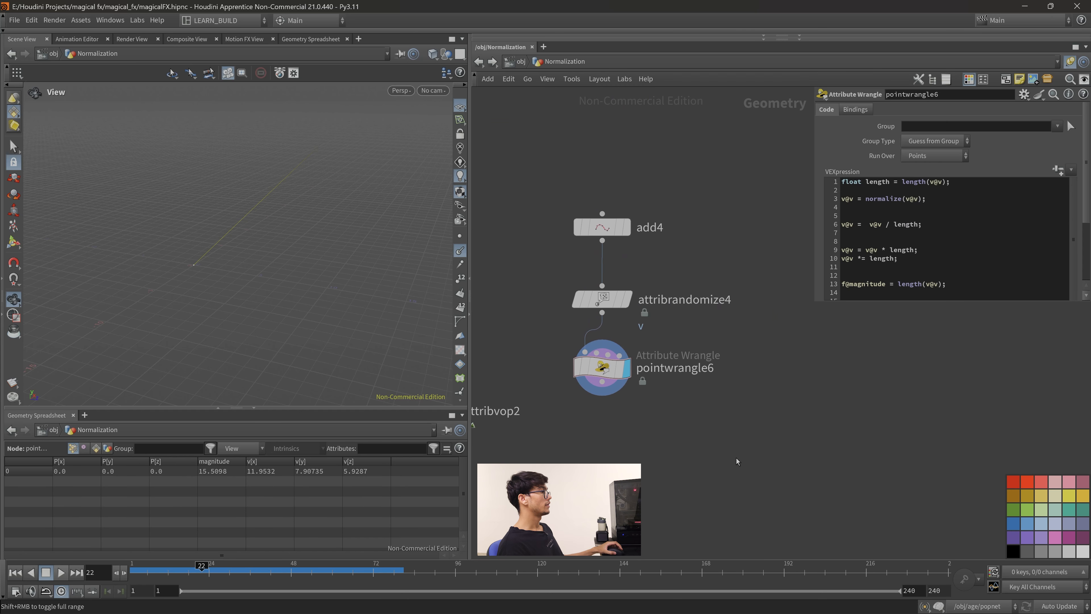
pyautogui.moveTo(597, 369); pyautogui.dragTo(545, 369)
pyautogui.click(602, 313)
pyautogui.press('Tab')
pyautogui.write('pw')
pyautogui.press('Return')
pyautogui.press('Return')
# Declare "float magnitude = length(v@v);" in pointwrangle7's VEXpression, followed by a blank line.
pyautogui.click(891, 211)
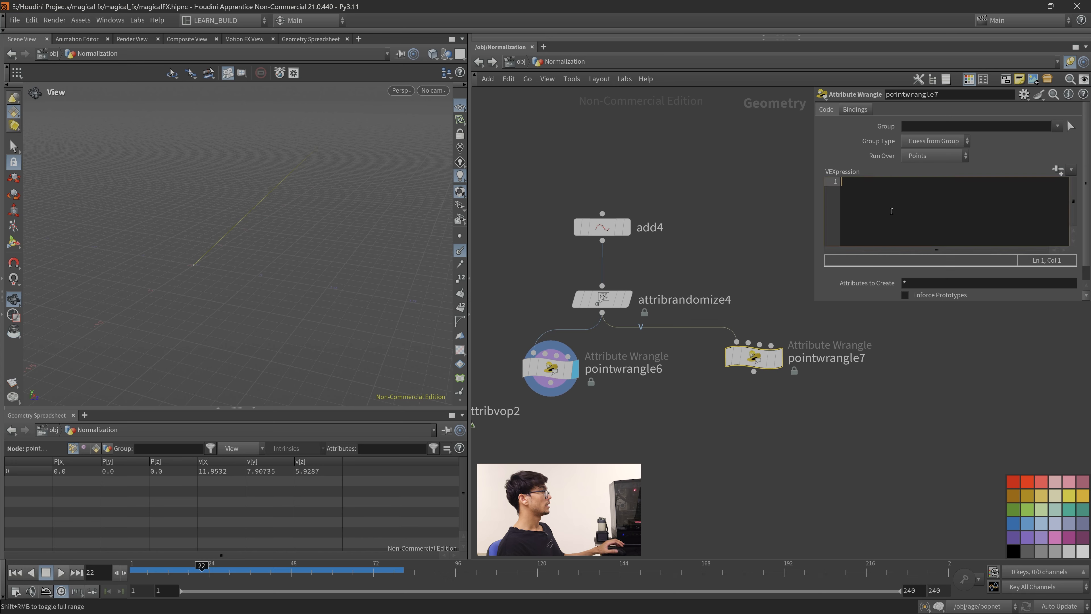
pyautogui.write('ff')
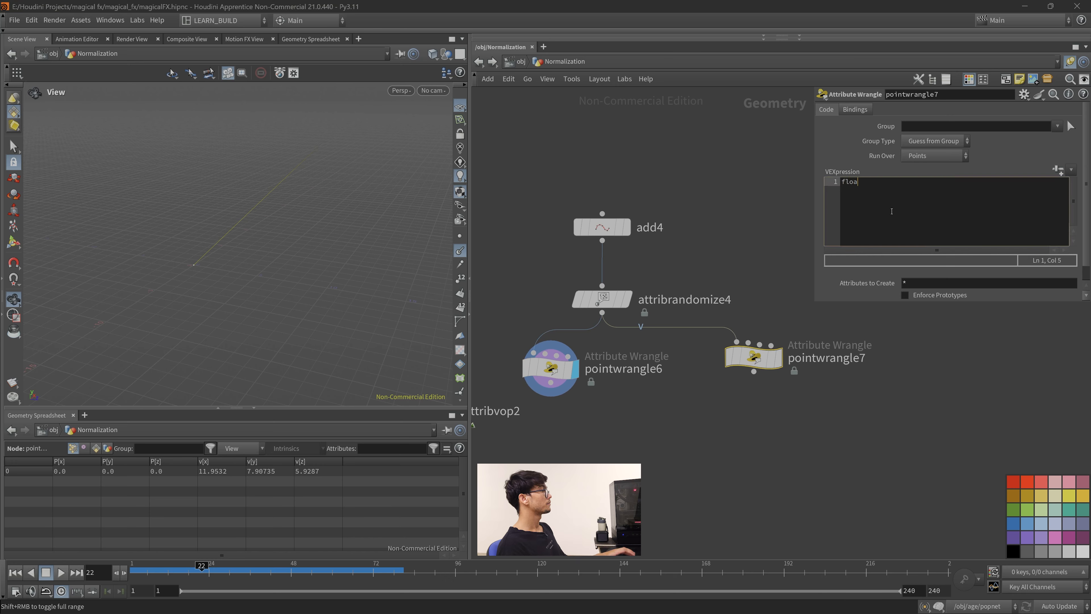
pyautogui.press('BackSpace')
pyautogui.write('lat magnitude =-')
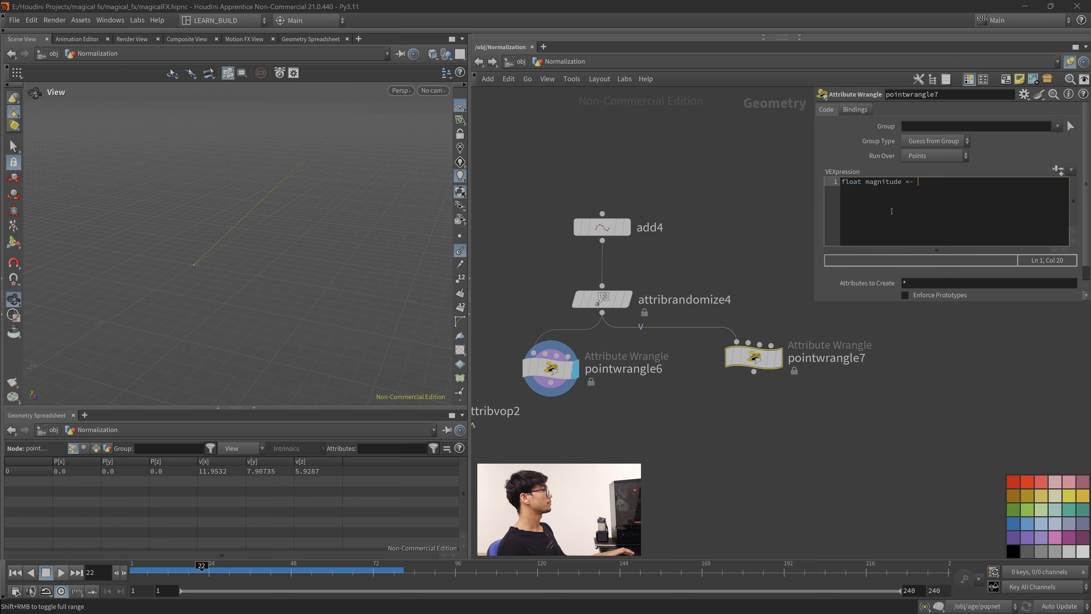
pyautogui.press('BackSpace')
pyautogui.press('BackSpace')
pyautogui.write(' length(v@v')
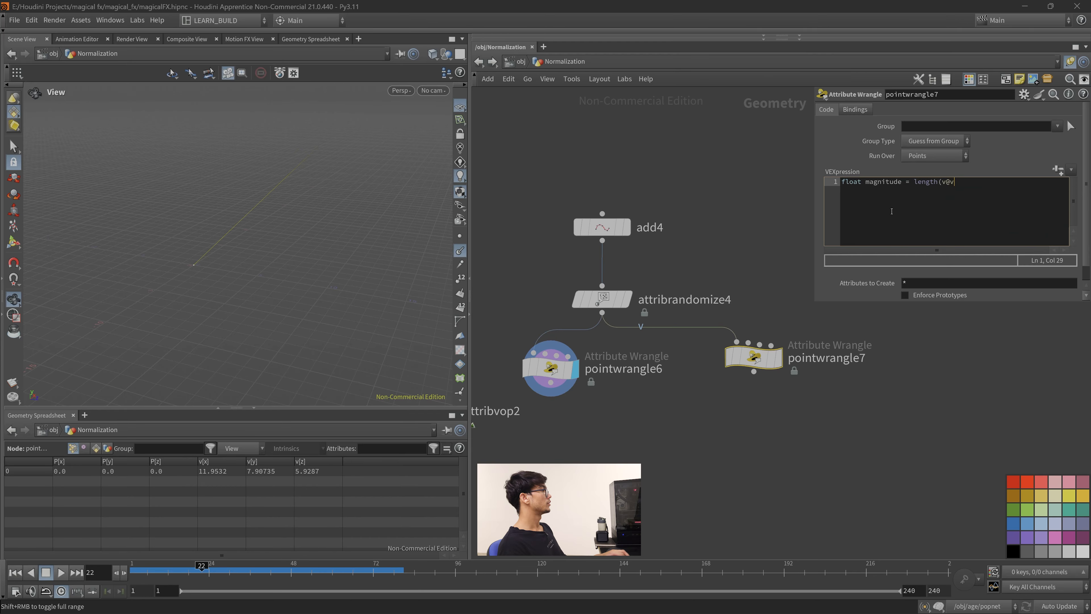
pyautogui.write(');')
pyautogui.press('Return')
pyautogui.press('Return')
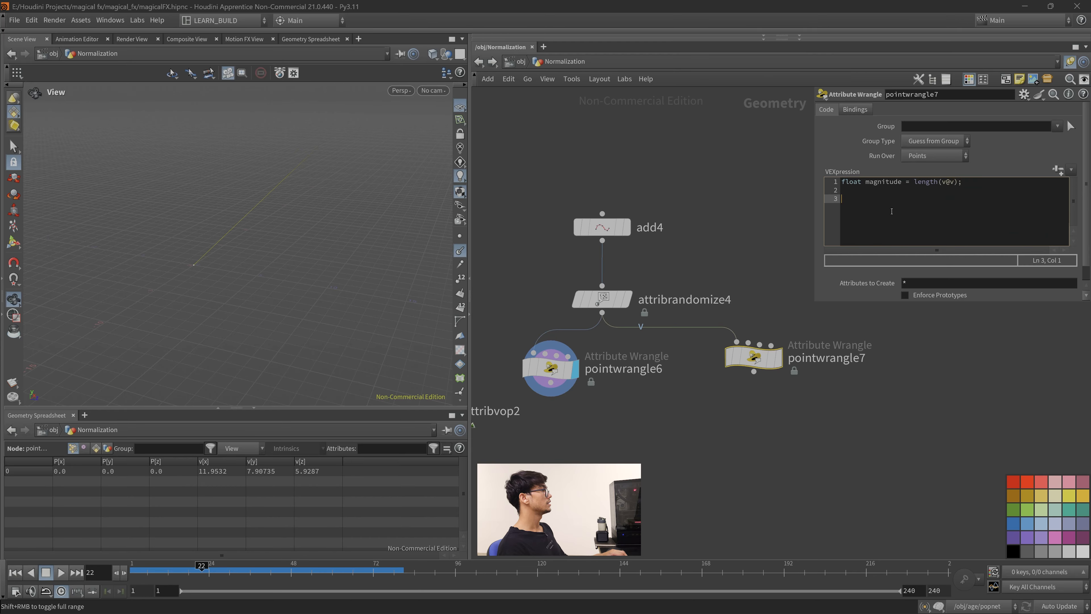
# Add the line "v@v = normalize(v@v);" below the magnitude declaration in pointwrangle7 and apply the code.
pyautogui.write('v@v')
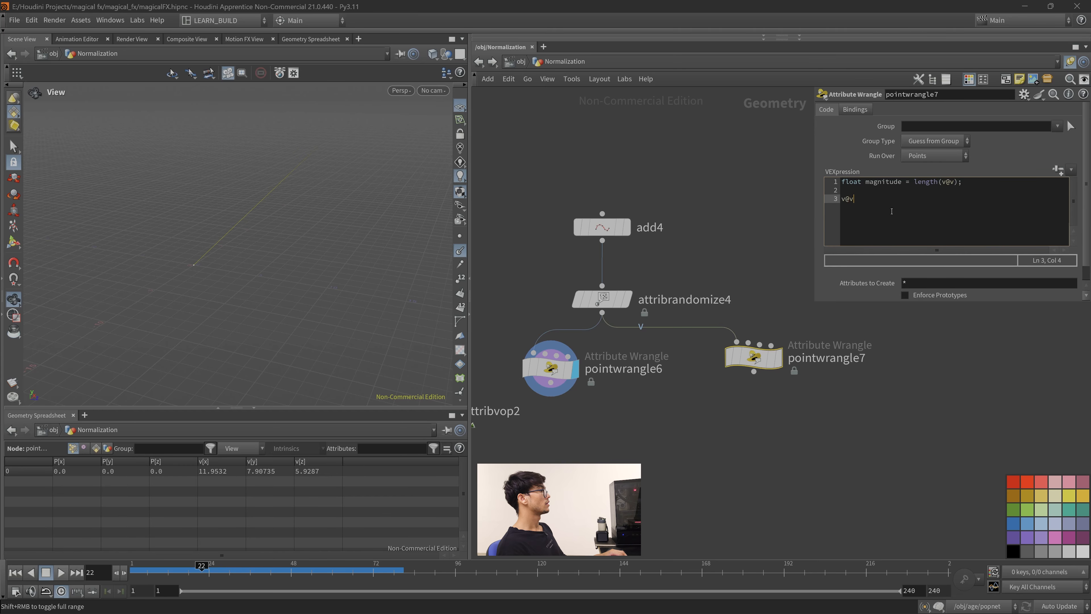
pyautogui.write(' = normalized')
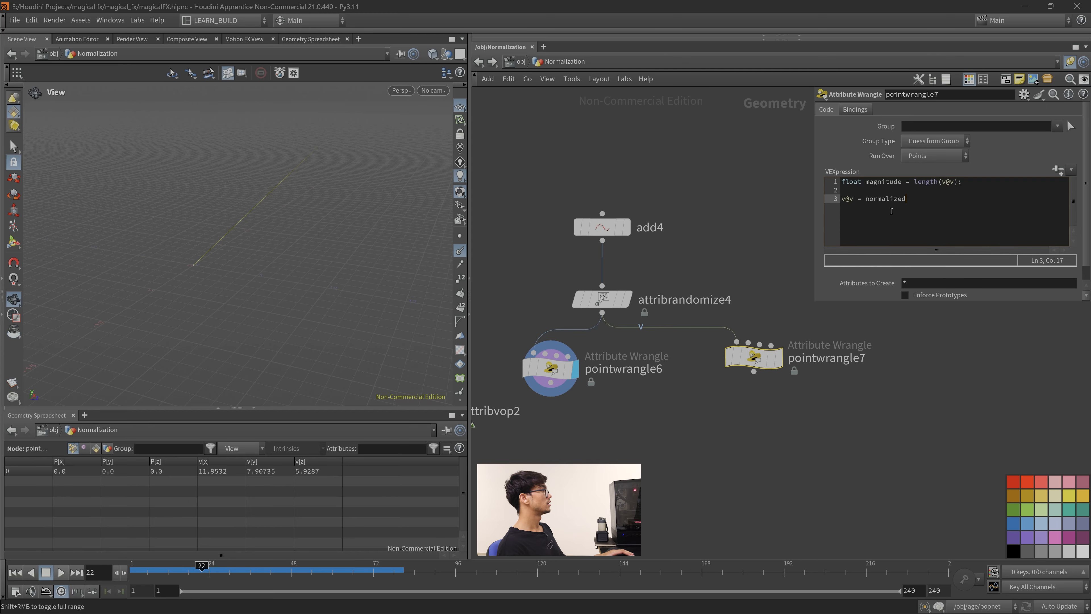
pyautogui.press('BackSpace')
pyautogui.press('BackSpace')
pyautogui.press('BackSpace')
pyautogui.press('BackSpace')
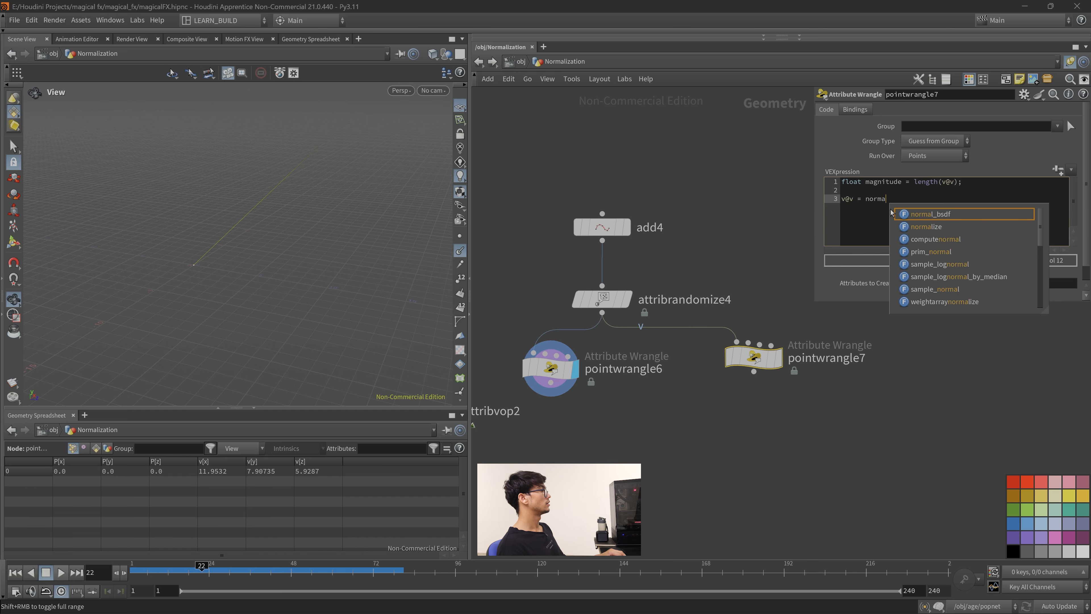
pyautogui.write('lize(')
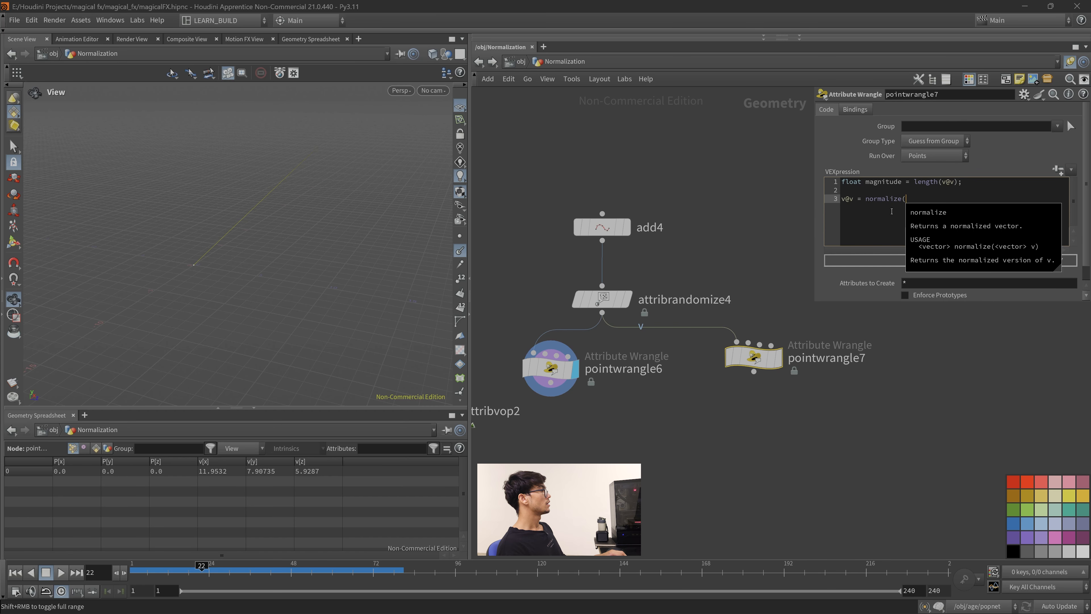
pyautogui.write('v@v);')
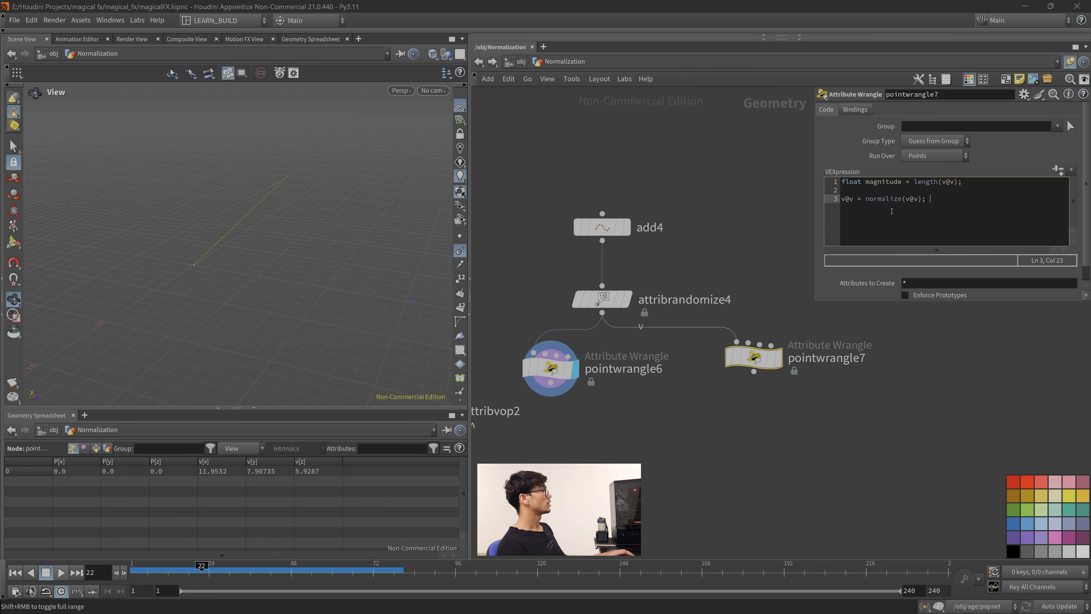
pyautogui.press('BackSpace')
pyautogui.hotkey('ctrl', 'Return')
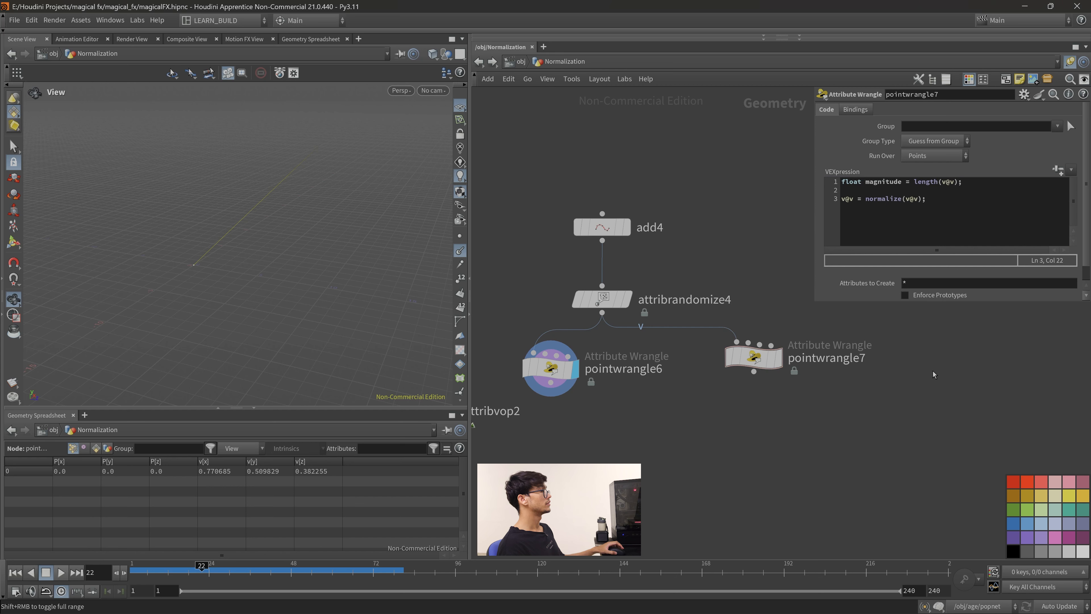
# Make pointwrangle7 the displayed node to preview its output in the viewport.
pyautogui.click(778, 358)
pyautogui.scroll(-1, 240, 303)
pyautogui.scroll(3, 207, 288)
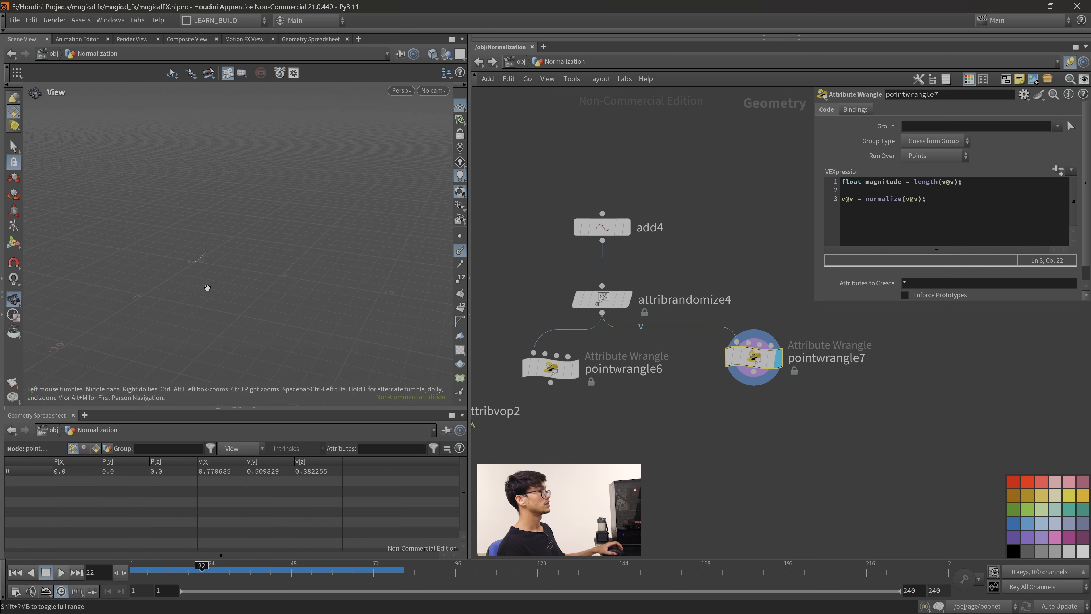
pyautogui.scroll(8, 234, 277)
pyautogui.moveTo(229, 263); pyautogui.dragTo(254, 318, button='middle')
# Compare pointwrangle7's length and normalize lines with the division by length in pointwrangle6's code.
pyautogui.moveTo(978, 184); pyautogui.dragTo(839, 183)
pyautogui.click(990, 185)
pyautogui.moveTo(974, 185); pyautogui.dragTo(917, 184)
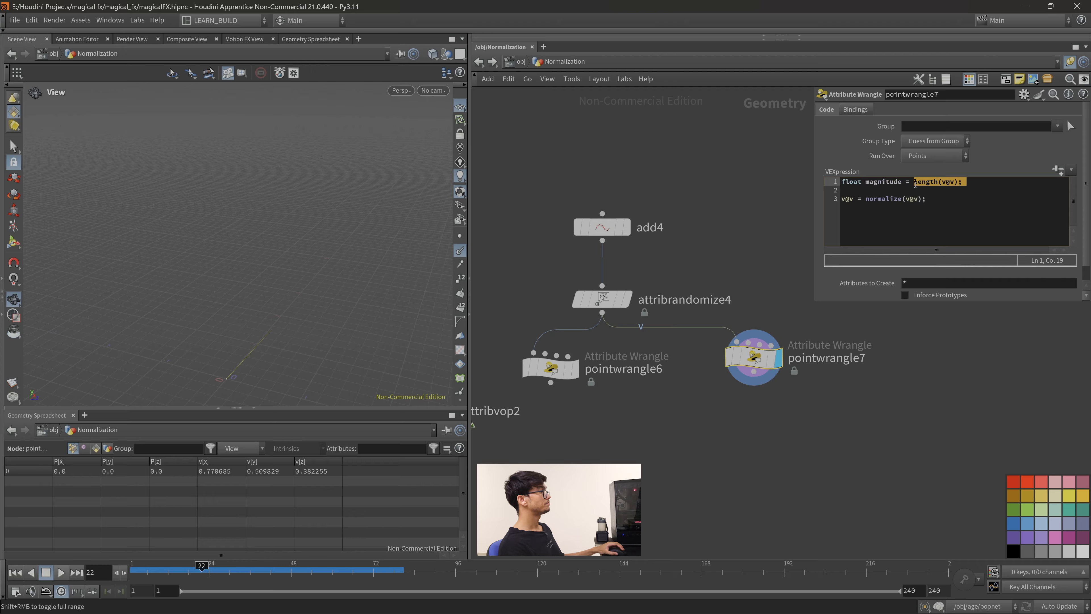
pyautogui.click(978, 184)
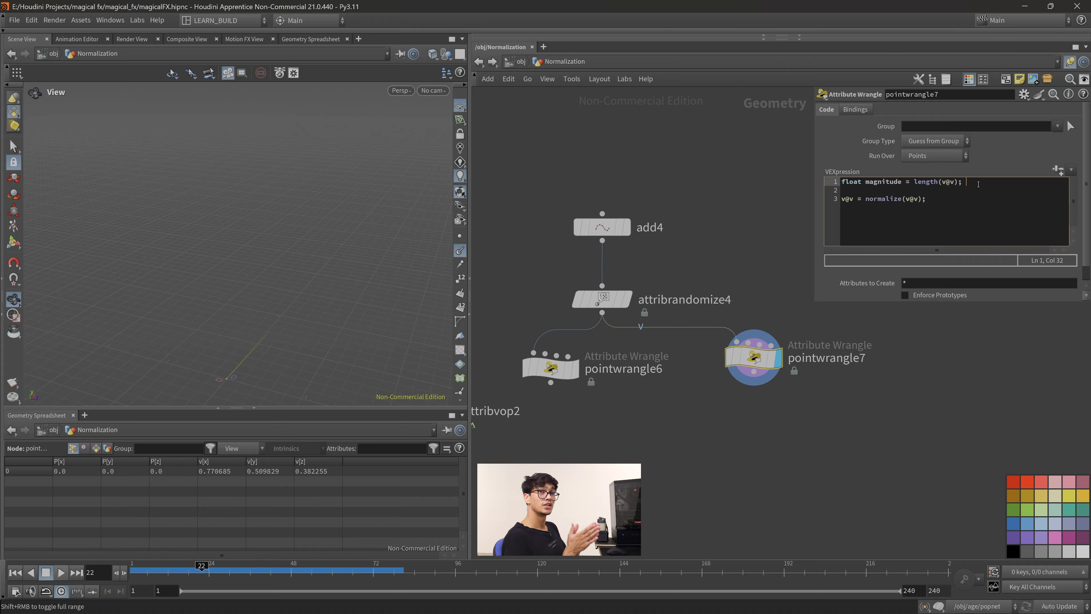
pyautogui.moveTo(927, 200); pyautogui.dragTo(842, 199)
pyautogui.click(865, 224)
pyautogui.moveTo(623, 416); pyautogui.dragTo(546, 361)
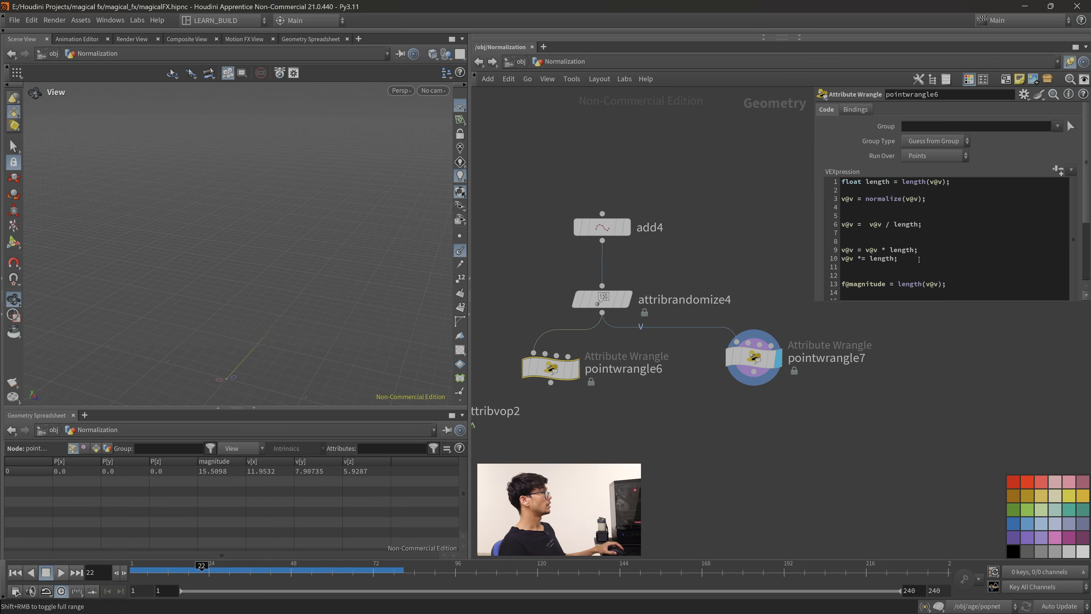
pyautogui.moveTo(925, 228); pyautogui.dragTo(865, 226)
pyautogui.click(955, 228)
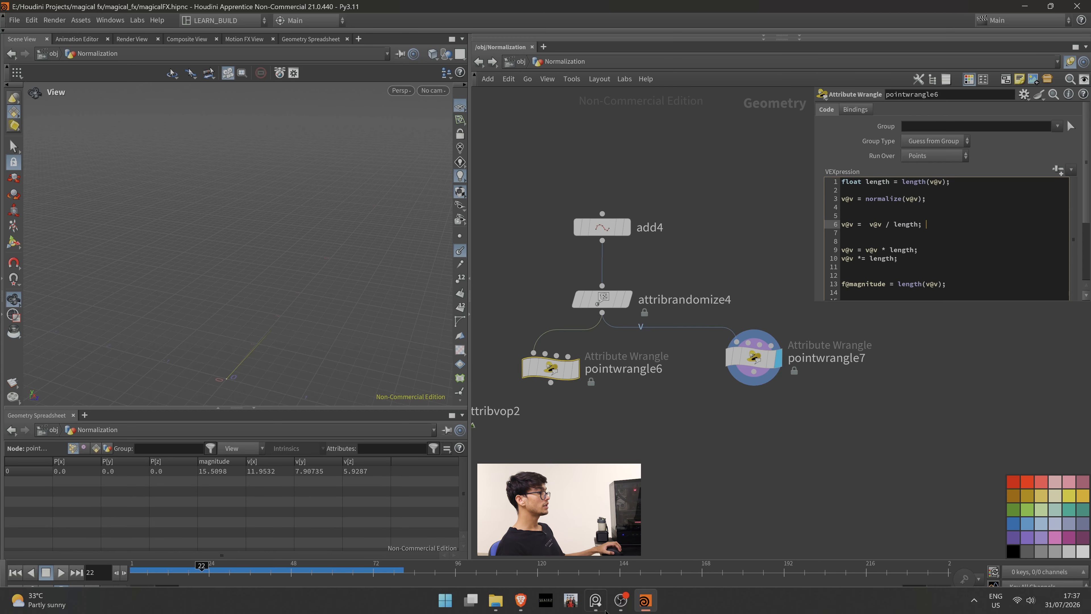
# Switch to the Normalization whiteboard and circle the x, y and z components divided by length or magnitude.
pyautogui.click(595, 601)
pyautogui.moveTo(538, 343); pyautogui.dragTo(511, 372, button='middle')
pyautogui.moveTo(400, 176)
pyautogui.mouseDown()
pyautogui.moveTo(346, 165)
pyautogui.moveTo(398, 185)
pyautogui.moveTo(378, 163)
pyautogui.mouseUp()
pyautogui.moveTo(444, 171)
pyautogui.mouseDown()
pyautogui.moveTo(429, 234)
pyautogui.moveTo(461, 163)
pyautogui.moveTo(520, 175)
pyautogui.moveTo(481, 152)
pyautogui.mouseUp()
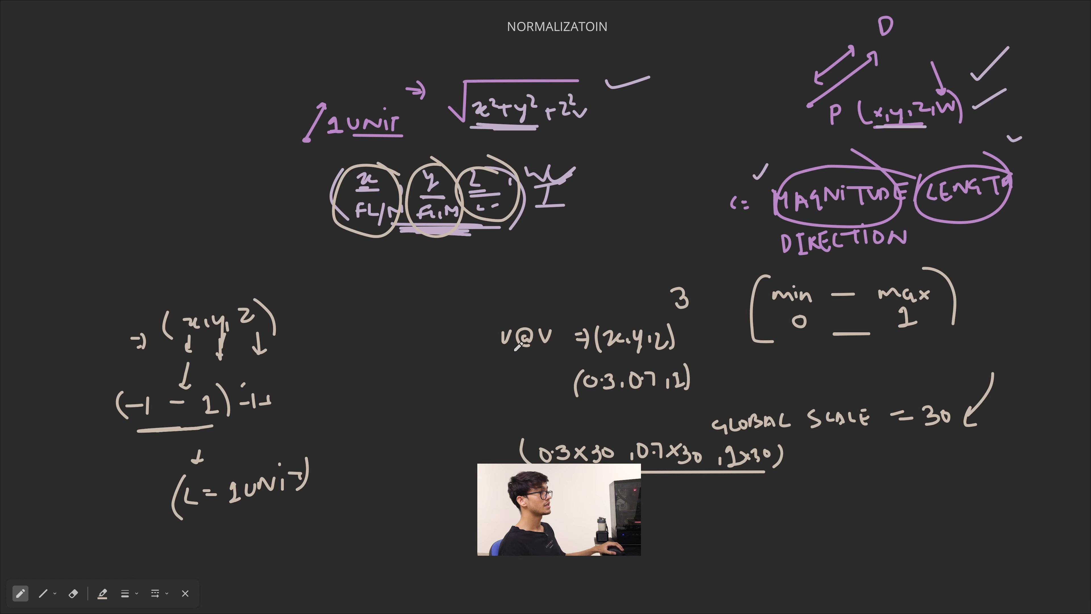
# Handwrite a circled "v@v" over "L / M" as a fraction below the component notes, with an arrow beside it.
pyautogui.moveTo(365, 280); pyautogui.dragTo(392, 293)
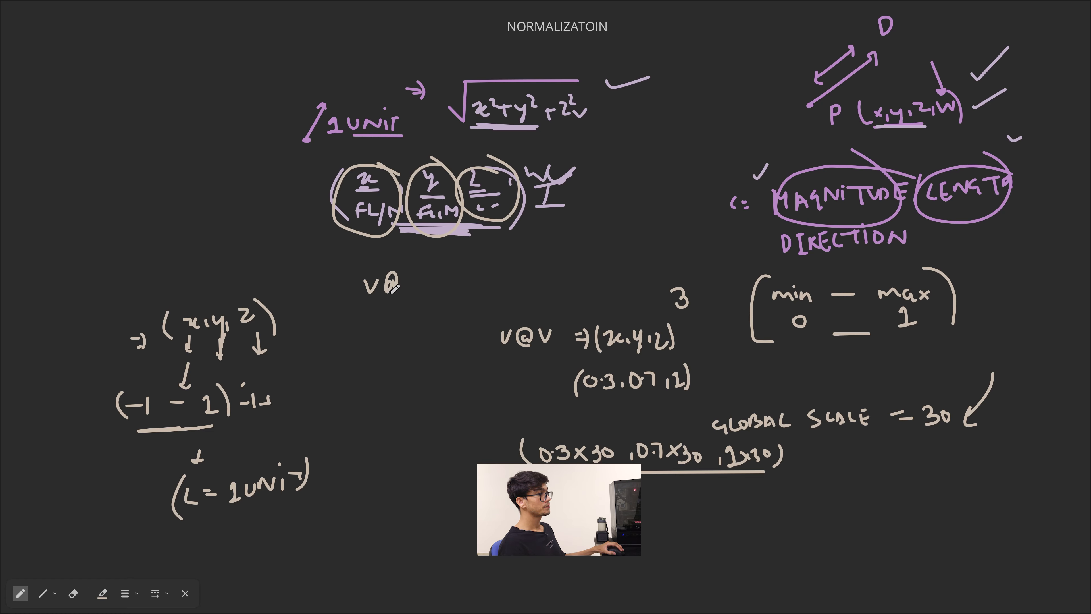
pyautogui.moveTo(413, 257)
pyautogui.mouseDown()
pyautogui.moveTo(356, 296)
pyautogui.moveTo(423, 261)
pyautogui.mouseUp()
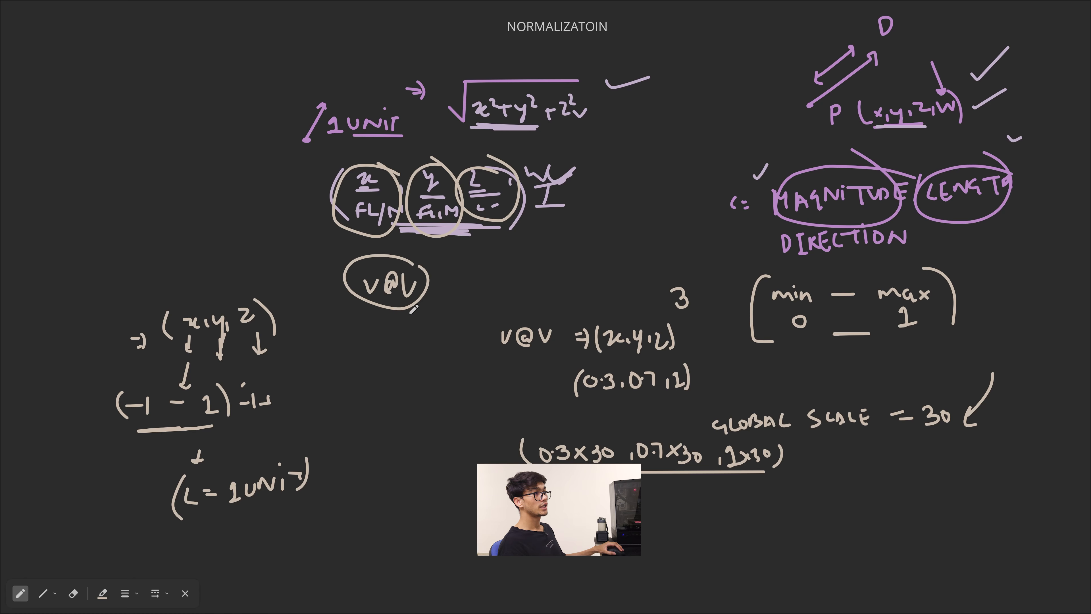
pyautogui.moveTo(337, 313); pyautogui.dragTo(452, 298)
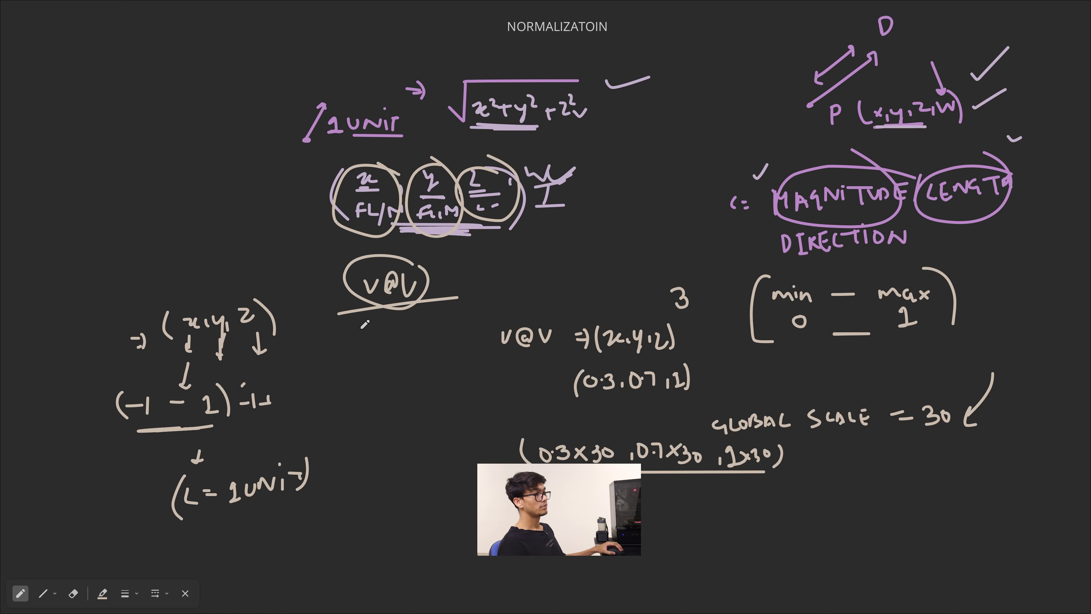
pyautogui.moveTo(400, 335); pyautogui.dragTo(415, 325)
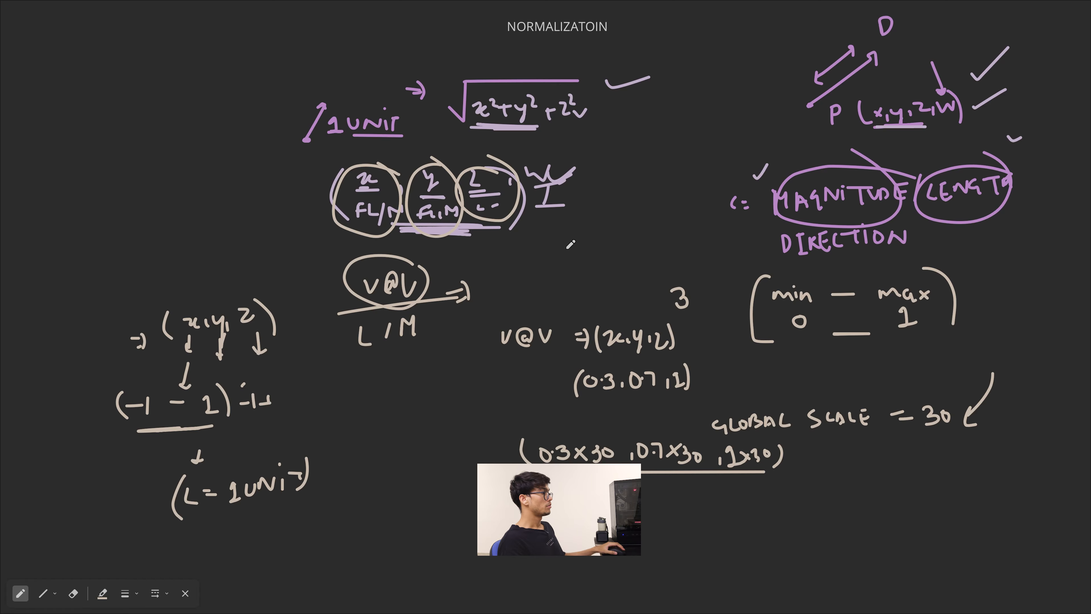
# Switch back to Houdini, move pointwrangle6 lower in the network and make it the displayed node.
pyautogui.press('super')
pyautogui.moveTo(625, 602)
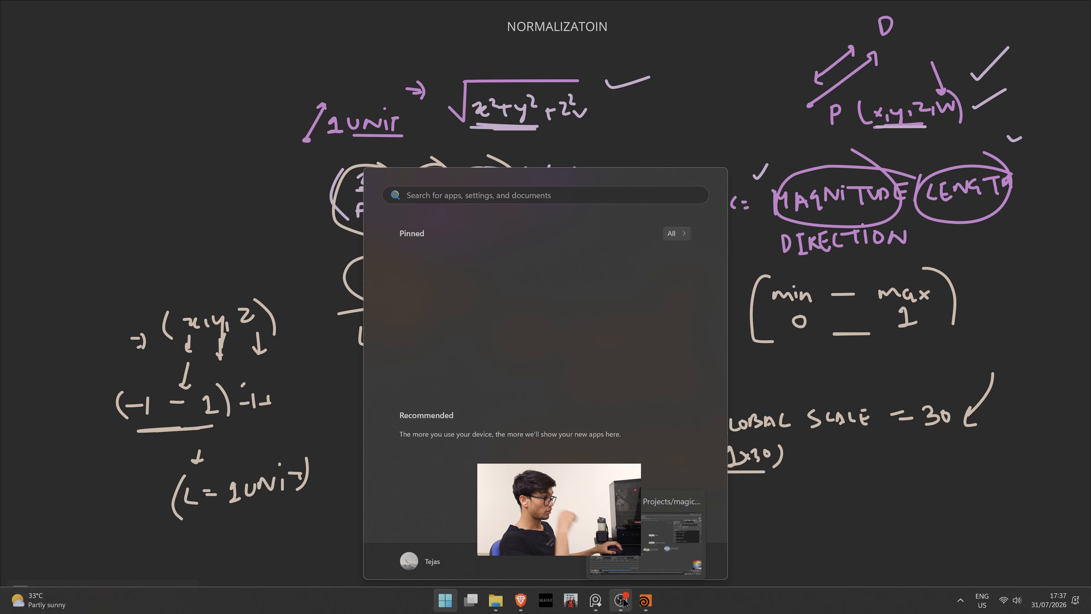
pyautogui.click(644, 600)
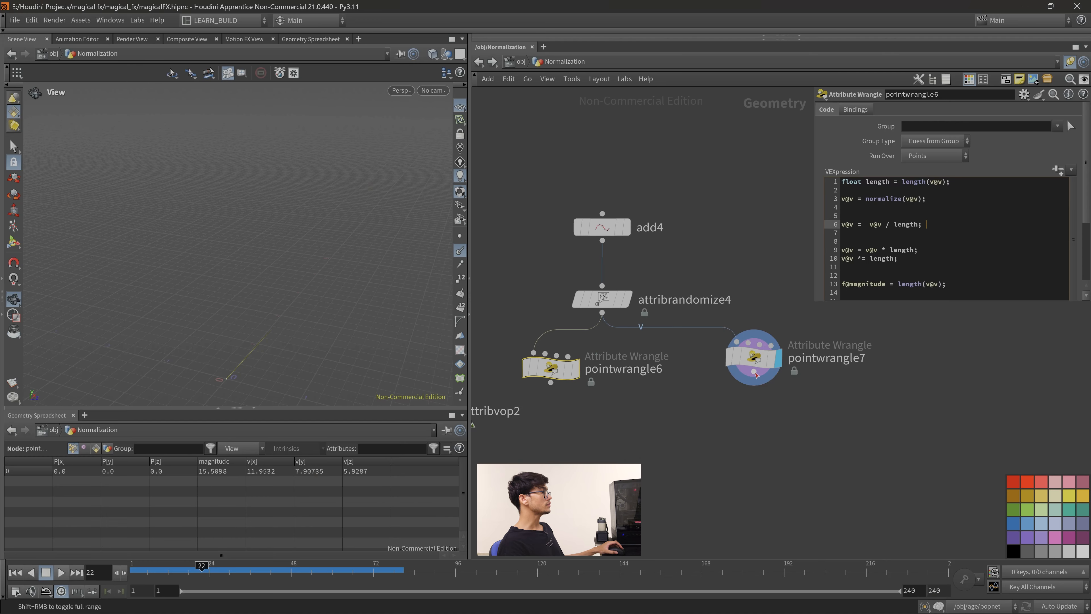
pyautogui.scroll(-2, 723, 393)
pyautogui.moveTo(723, 395); pyautogui.dragTo(734, 393, button='middle')
pyautogui.moveTo(590, 369); pyautogui.dragTo(598, 397)
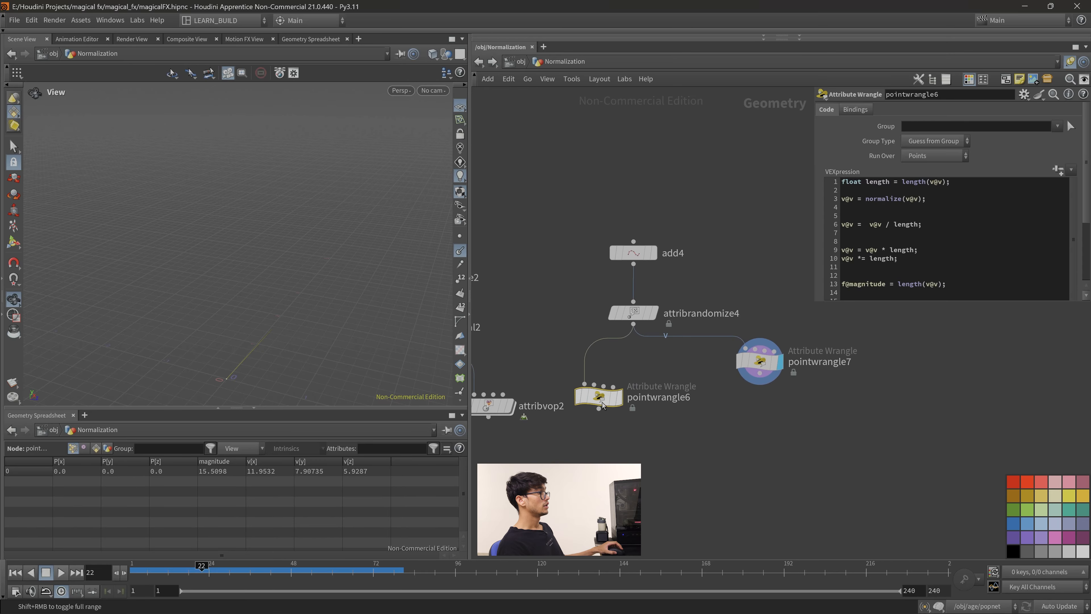
pyautogui.click(618, 397)
# Examine the magnitude and length-multiplication lines in pointwrangle6's code.
pyautogui.moveTo(711, 454); pyautogui.dragTo(682, 438, button='middle')
pyautogui.scroll(-3, 683, 437)
pyautogui.moveTo(245, 232); pyautogui.dragTo(331, 295)
pyautogui.scroll(3, 331, 300)
pyautogui.moveTo(950, 284); pyautogui.dragTo(922, 293)
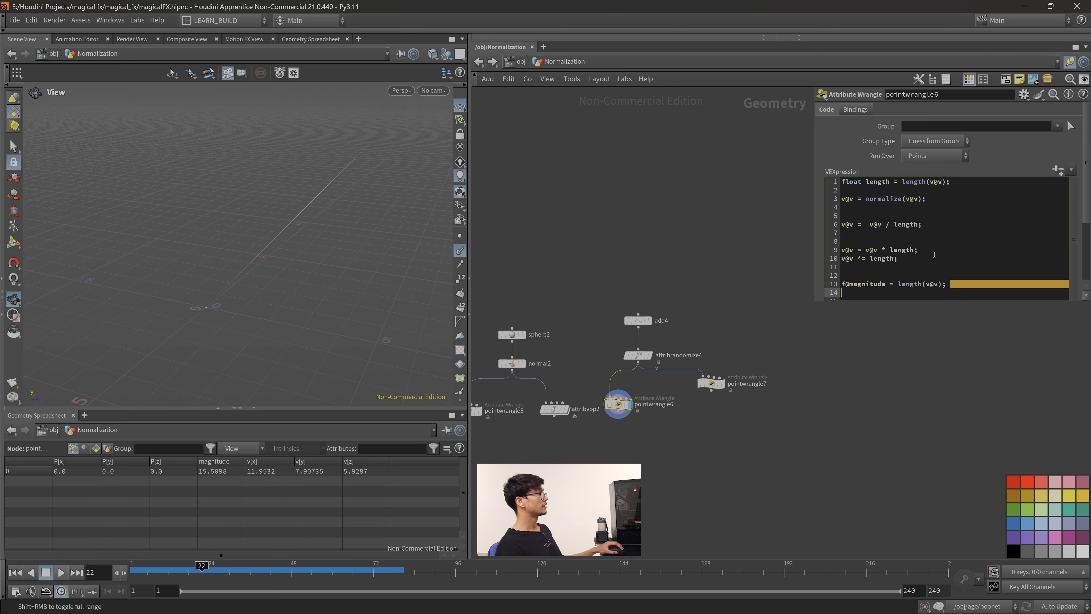
pyautogui.moveTo(933, 252); pyautogui.dragTo(923, 242)
# Add a Point VOP beside the two wrangles, connected to attribrandomize4's output.
pyautogui.scroll(-2, 881, 342)
pyautogui.scroll(5, 726, 412)
pyautogui.moveTo(645, 316); pyautogui.dragTo(561, 396, button='middle')
pyautogui.moveTo(524, 362); pyautogui.dragTo(870, 430)
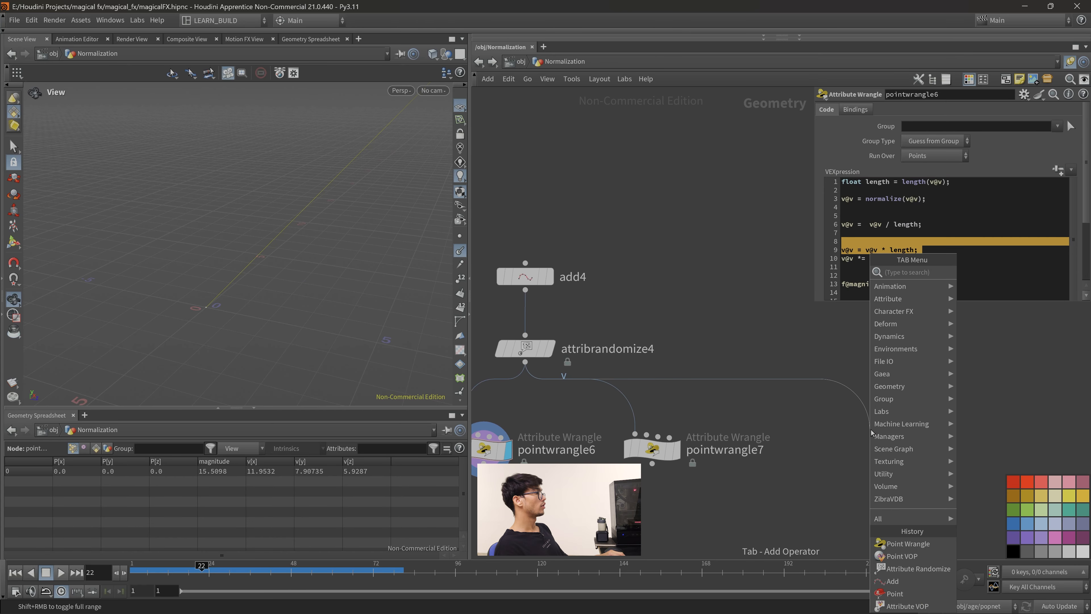
pyautogui.write('pointvop')
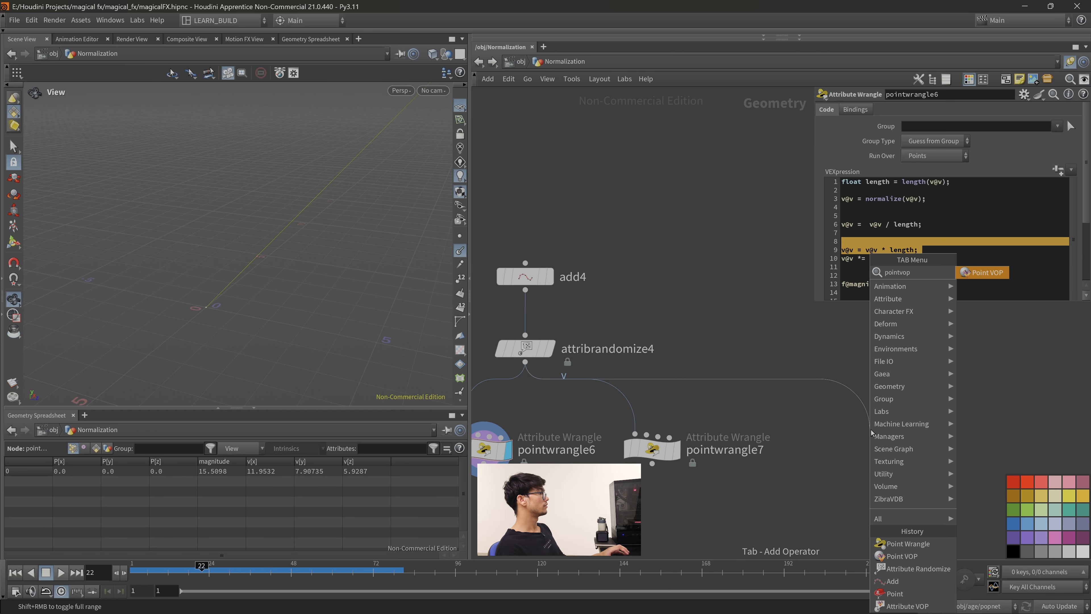
pyautogui.press('Return')
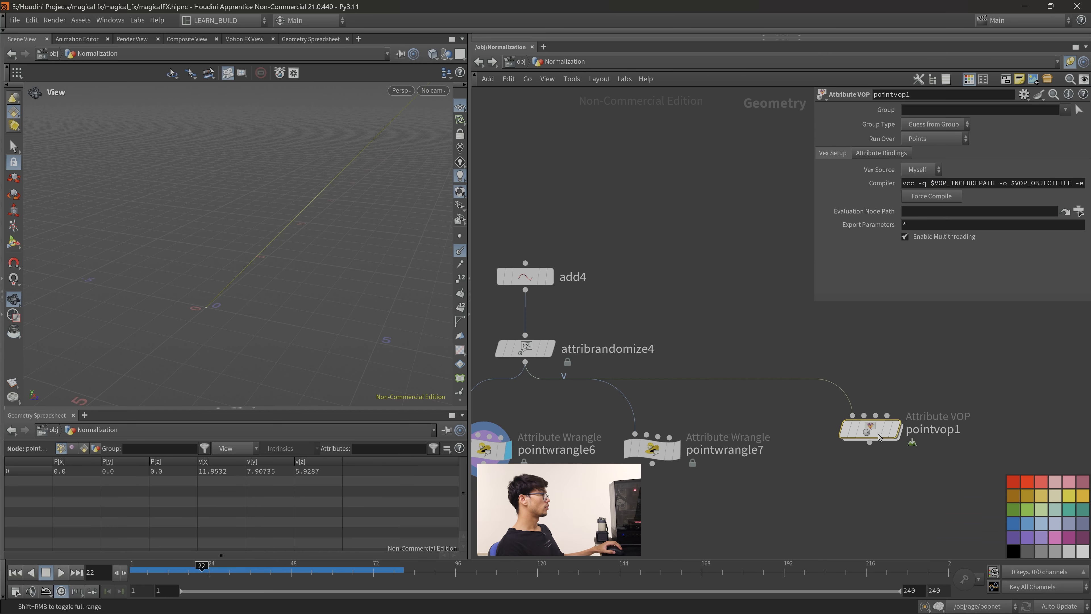
# Enter the new Point VOP's network and place a Length node and a Divide node.
pyautogui.doubleClick(867, 429)
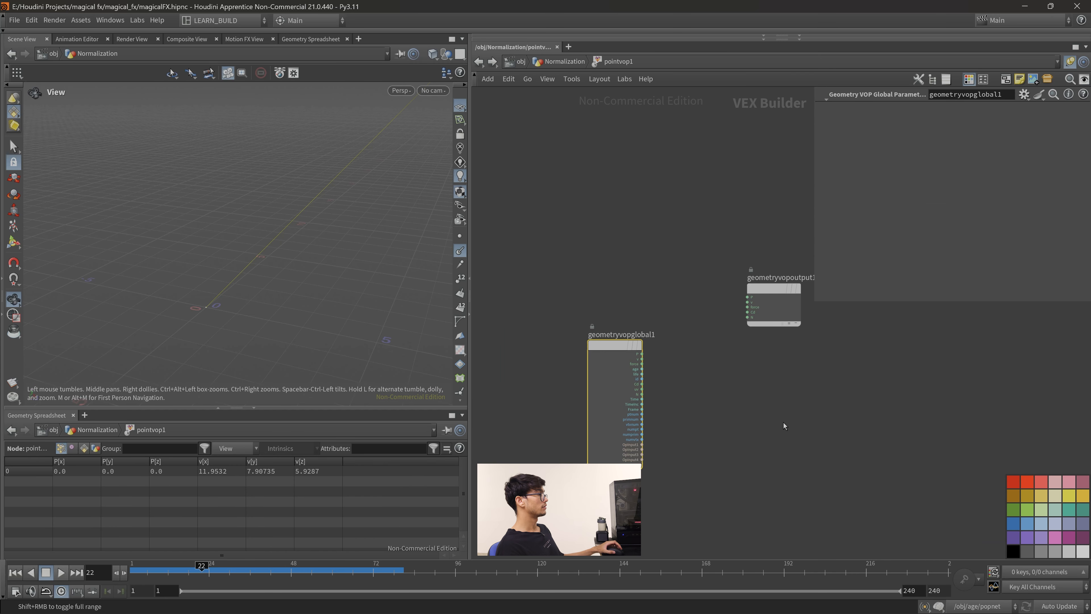
pyautogui.scroll(3, 653, 376)
pyautogui.press('Tab')
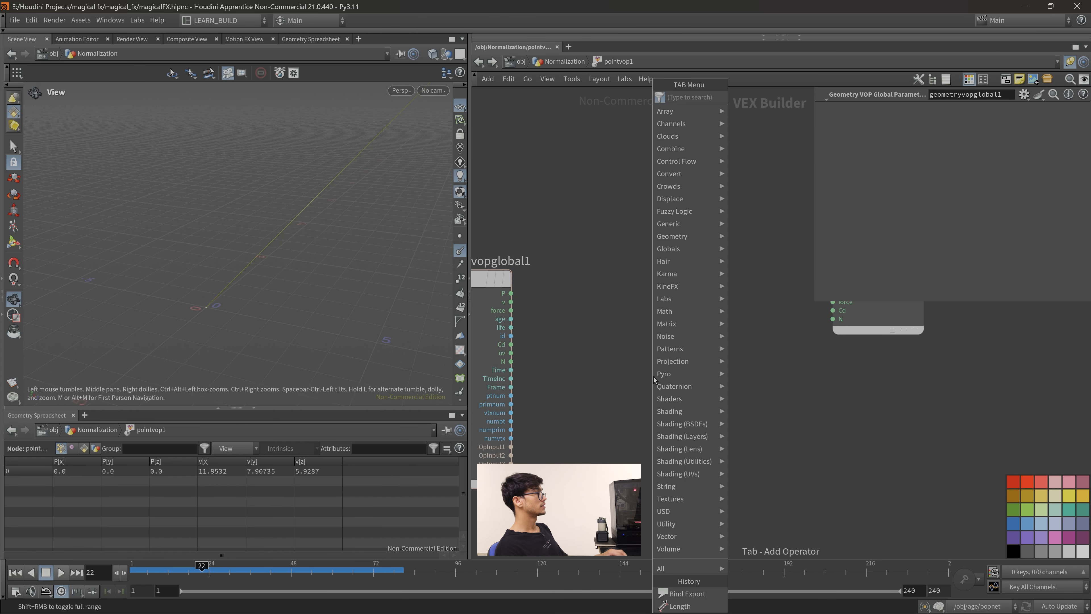
pyautogui.write('length')
pyautogui.press('Return')
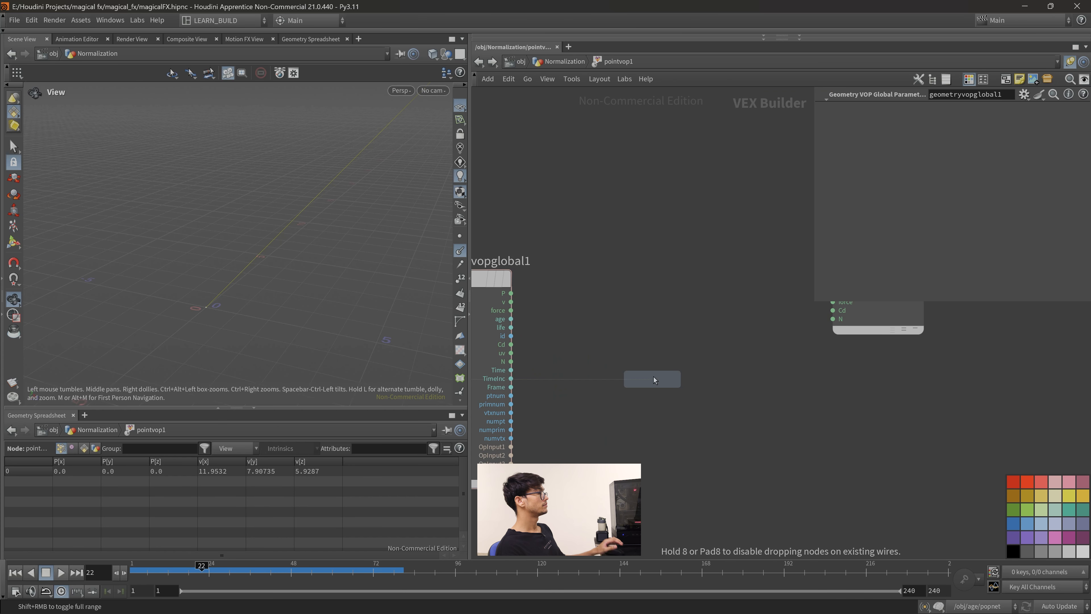
pyautogui.click(665, 378)
pyautogui.press('Tab')
pyautogui.write('divi')
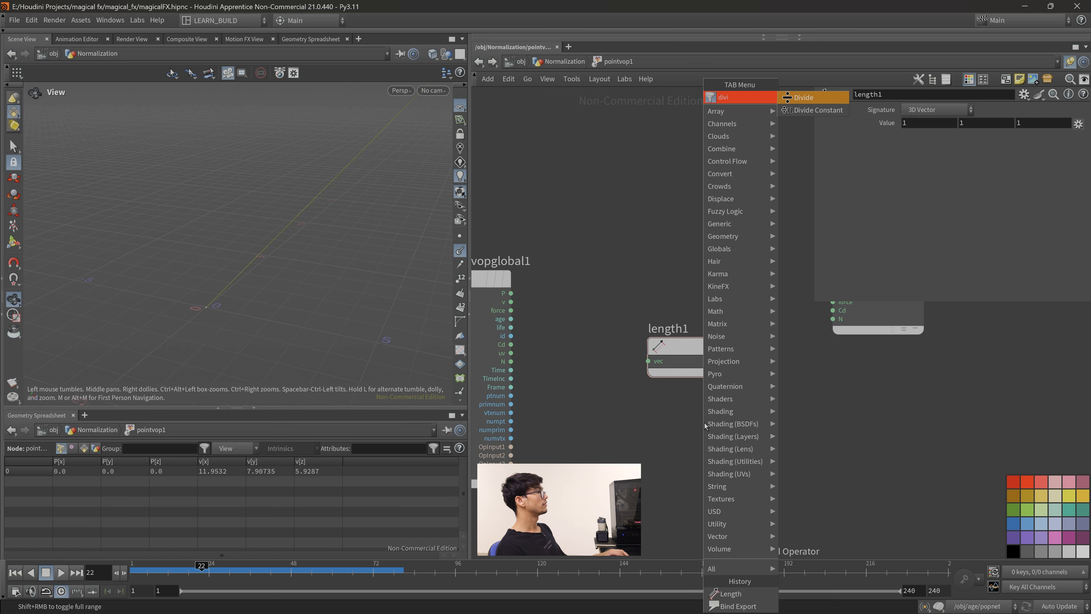
pyautogui.press('Return')
pyautogui.click(708, 439)
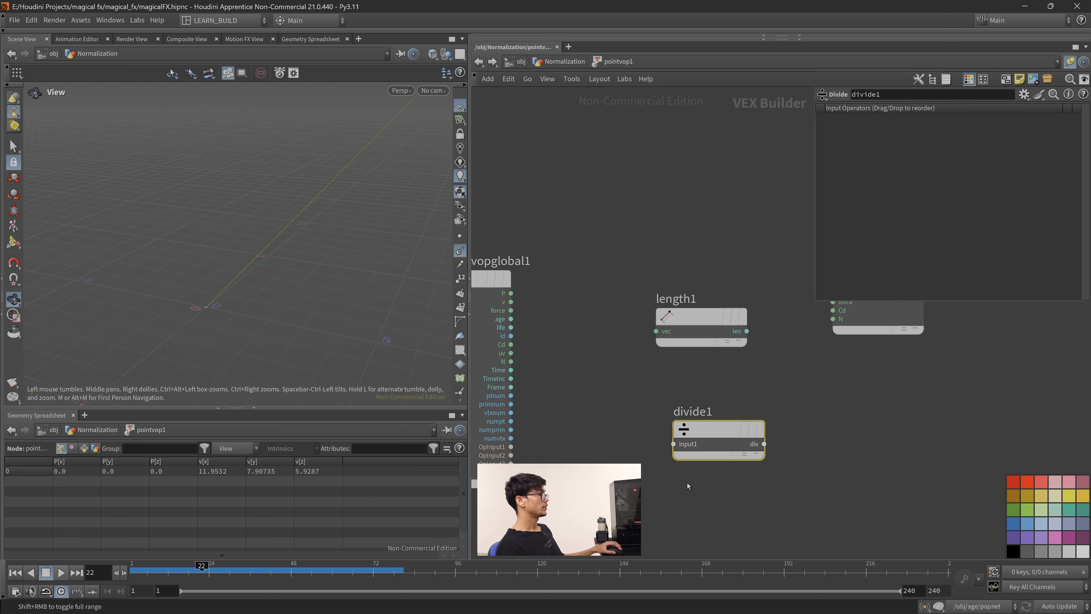
# Feed the global v into the Divide and Length nodes, and wire the length output into the Divide's second input.
pyautogui.moveTo(710, 440); pyautogui.dragTo(675, 420)
pyautogui.click(511, 302)
pyautogui.click(624, 438)
pyautogui.moveTo(671, 439); pyautogui.dragTo(677, 447)
pyautogui.moveTo(699, 332); pyautogui.dragTo(640, 316)
pyautogui.click(719, 328)
pyautogui.click(644, 442)
pyautogui.moveTo(511, 302); pyautogui.dragTo(664, 296)
# Add a Null node above length1, connected to its len output.
pyautogui.moveTo(723, 292); pyautogui.dragTo(662, 333, button='middle')
pyautogui.click(644, 334)
pyautogui.press('Tab')
pyautogui.write('nu')
pyautogui.press('Return')
pyautogui.click(675, 217)
# Rename the null above length1 to noramalized_vector and shift geometryvopoutput1 slightly away from it.
pyautogui.doubleClick(653, 199)
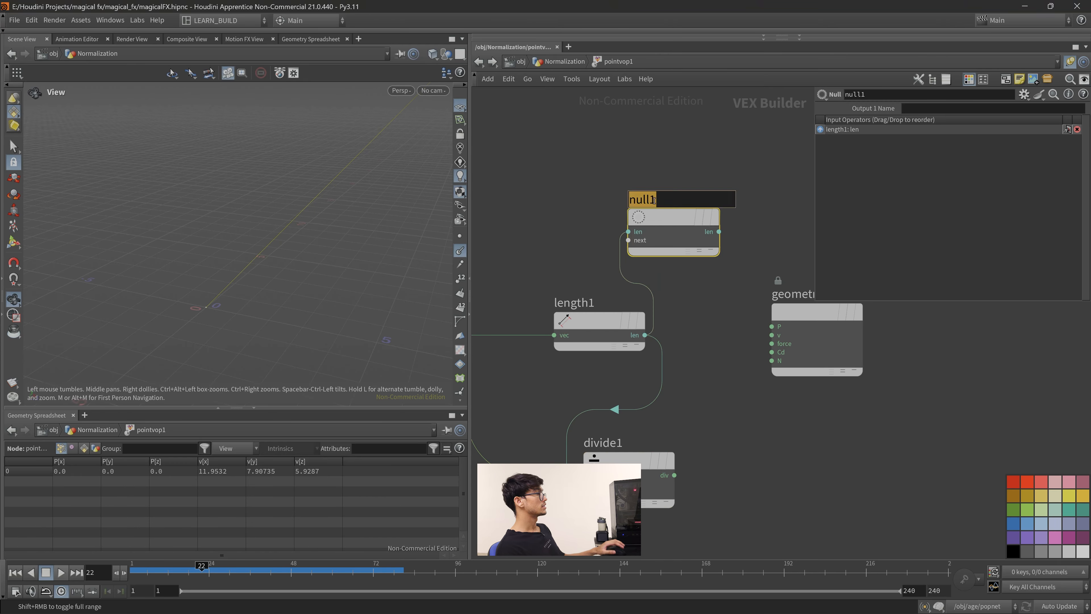
pyautogui.write('nor')
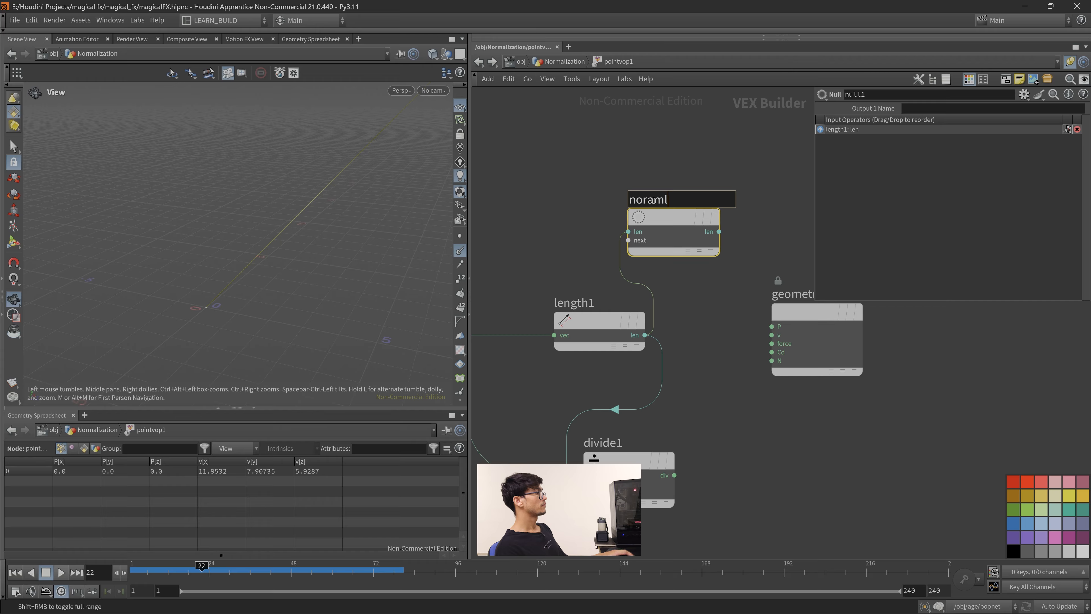
pyautogui.write('amalized_vector')
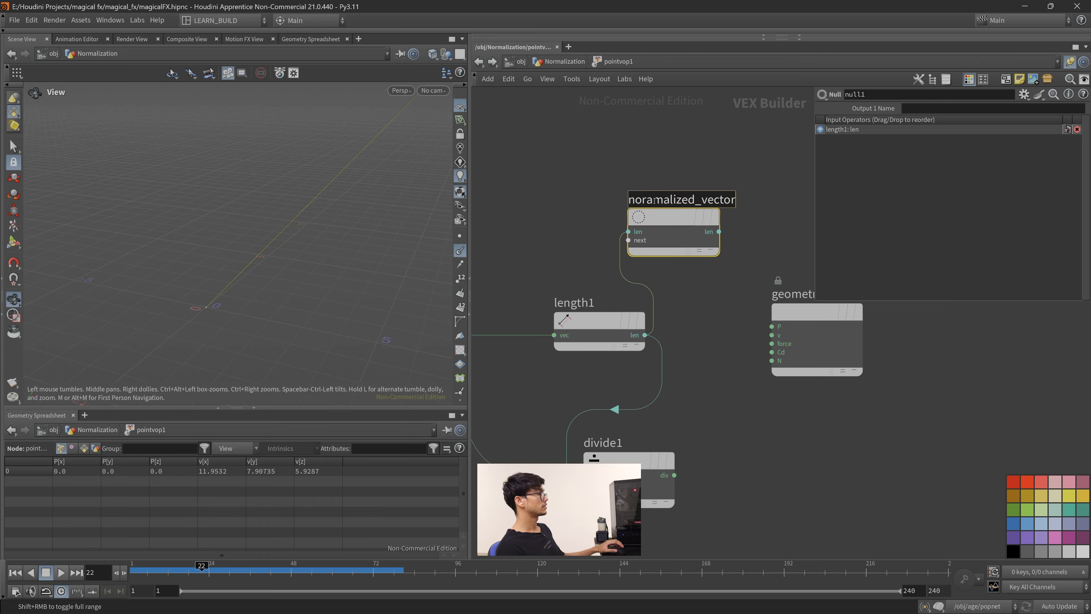
pyautogui.press('Return')
pyautogui.press('h')
pyautogui.moveTo(754, 330); pyautogui.dragTo(788, 341)
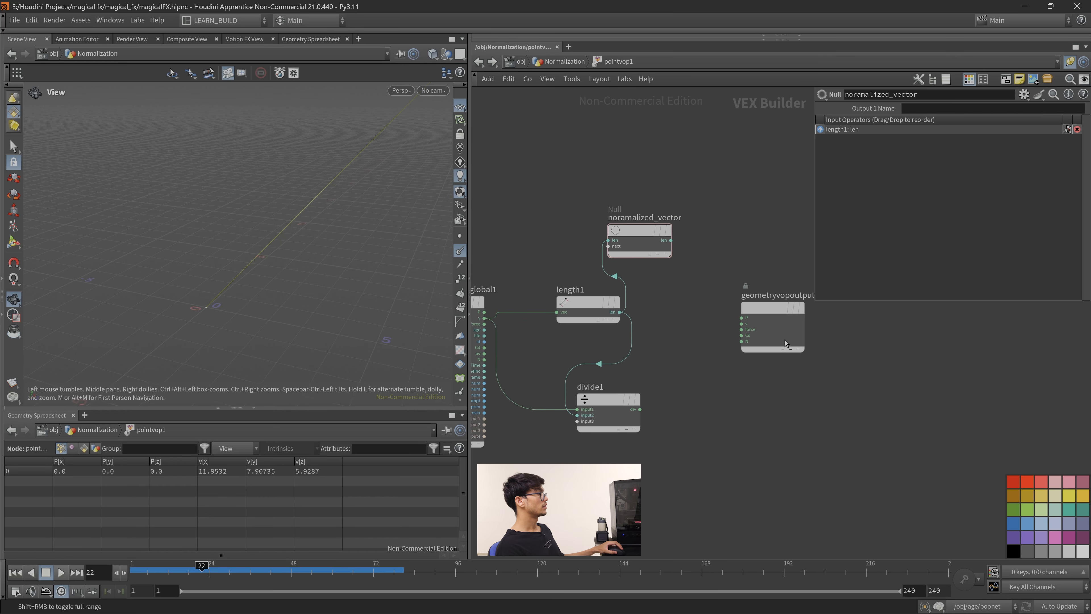
# Add a Bind Export node fed by the noramalized_vector null and name its exported attribute result.
pyautogui.moveTo(671, 241)
pyautogui.mouseDown()
pyautogui.moveTo(726, 273)
pyautogui.moveTo(726, 311)
pyautogui.moveTo(711, 242)
pyautogui.moveTo(680, 238)
pyautogui.mouseUp()
pyautogui.click(672, 241)
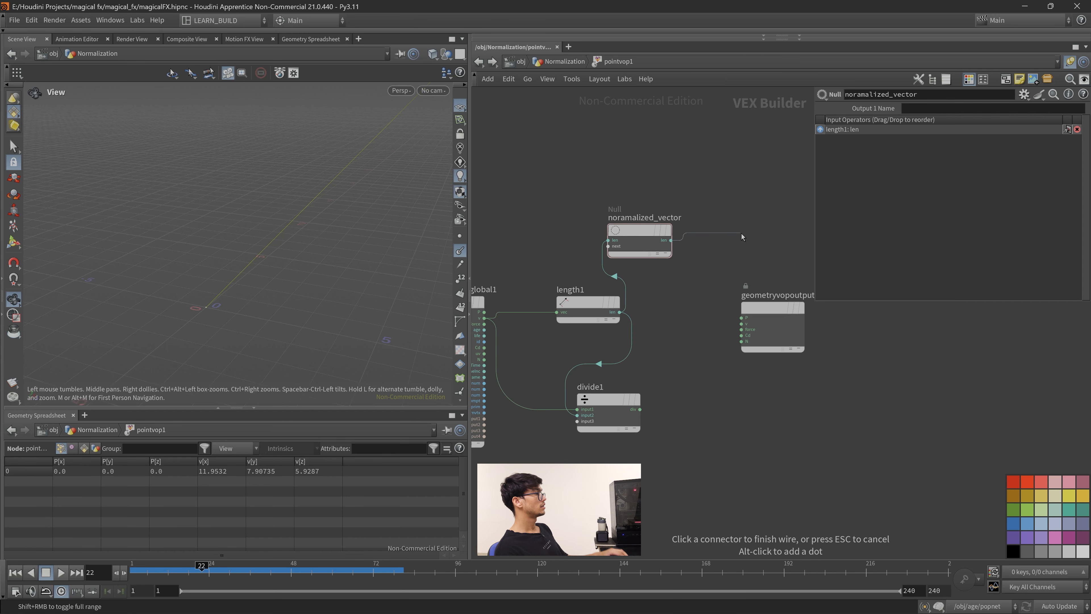
pyautogui.press('Tab')
pyautogui.write('bind')
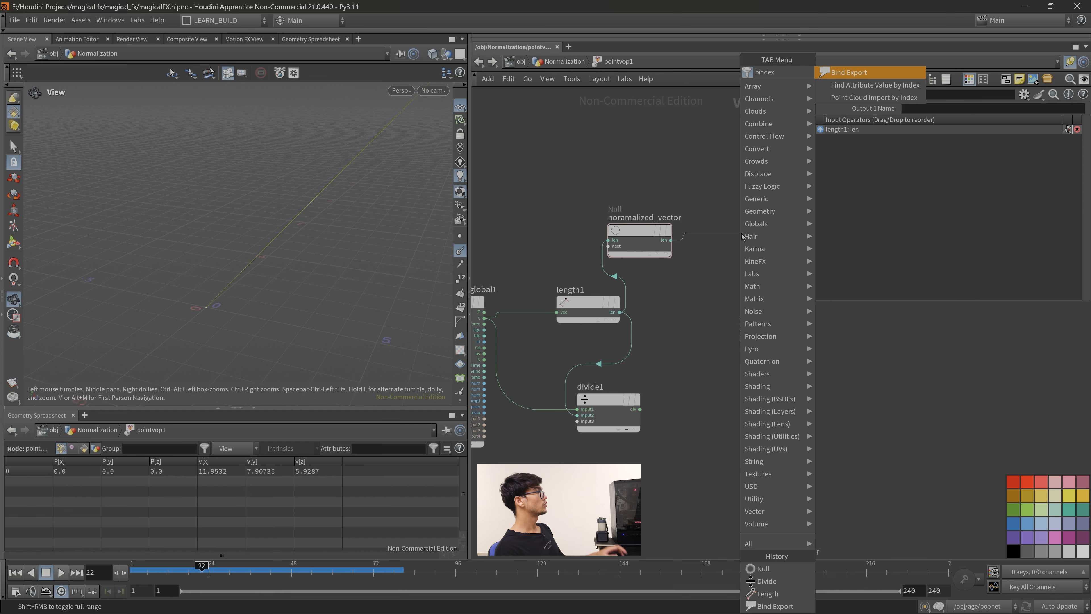
pyautogui.press('Return')
pyautogui.doubleClick(948, 110)
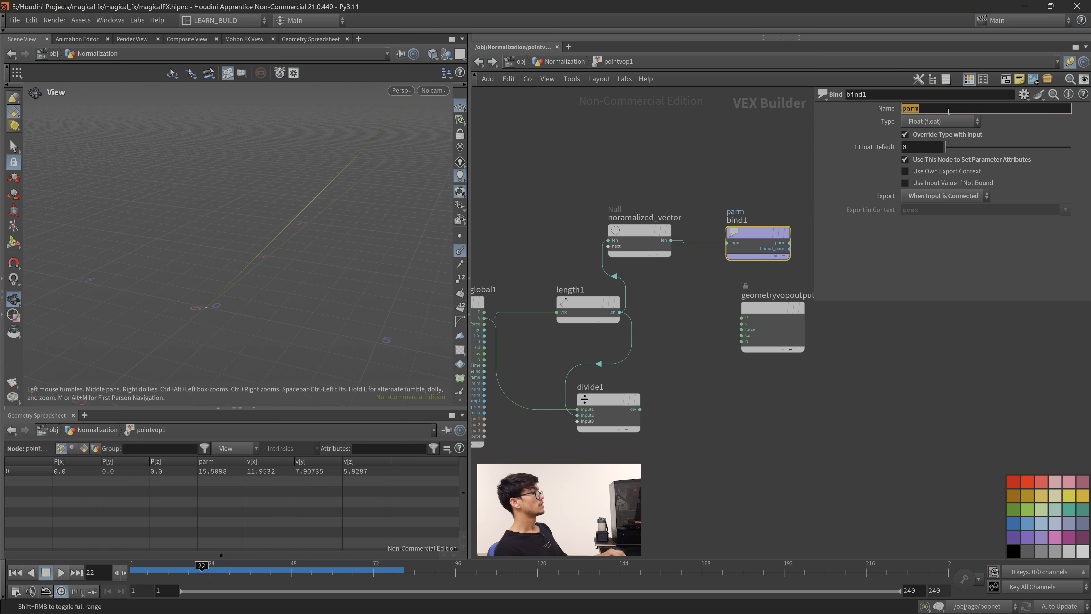
pyautogui.write('result')
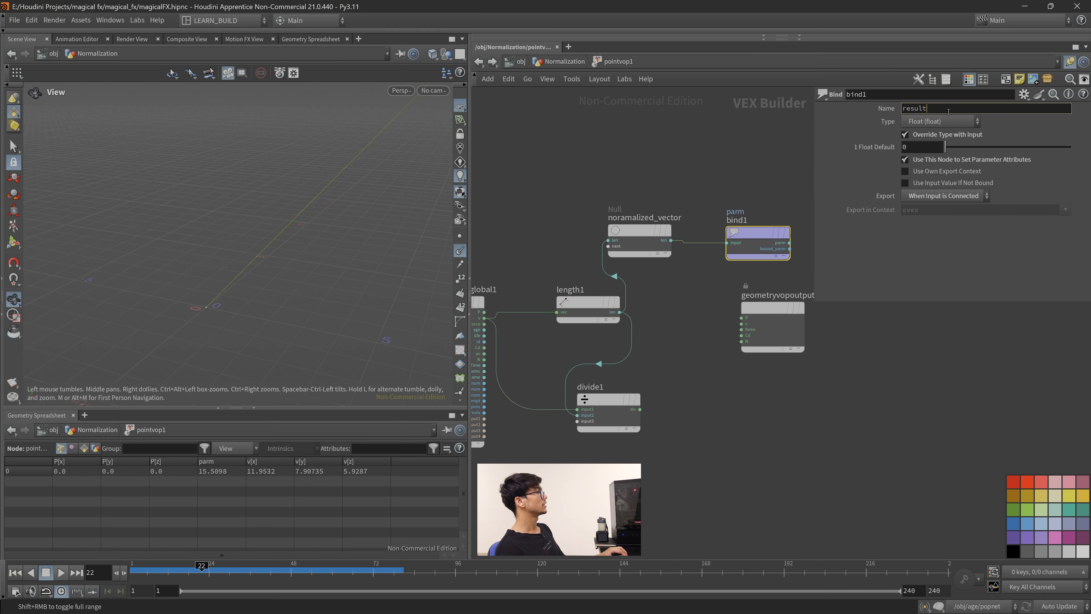
pyautogui.press('Return')
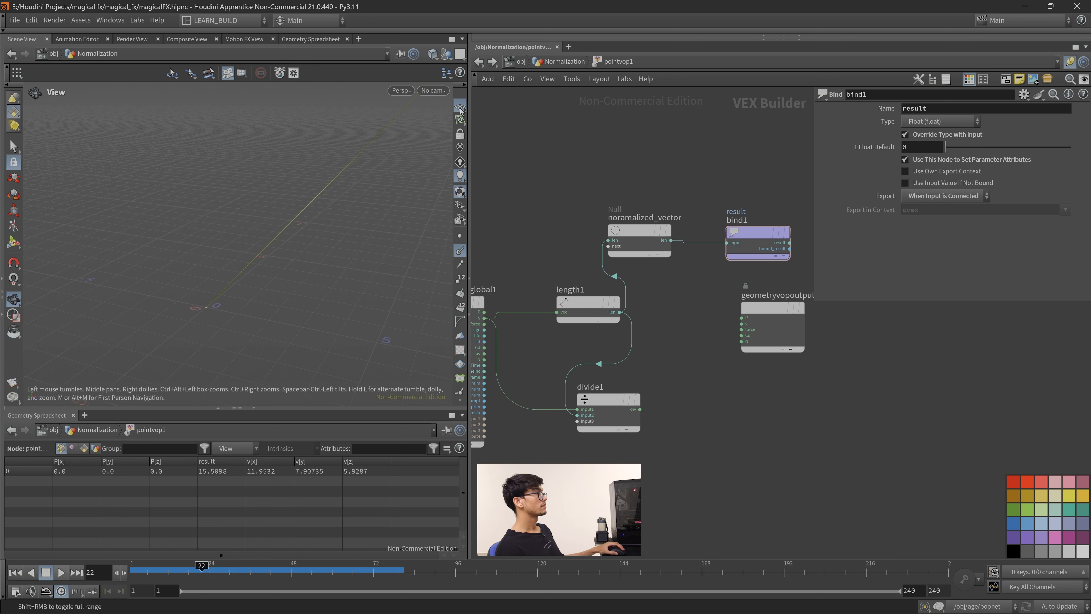
# Rewire the noramalized_vector null to take divide1's output, shifting length1 and the null apart.
pyautogui.moveTo(676, 419); pyautogui.dragTo(695, 435, button='middle')
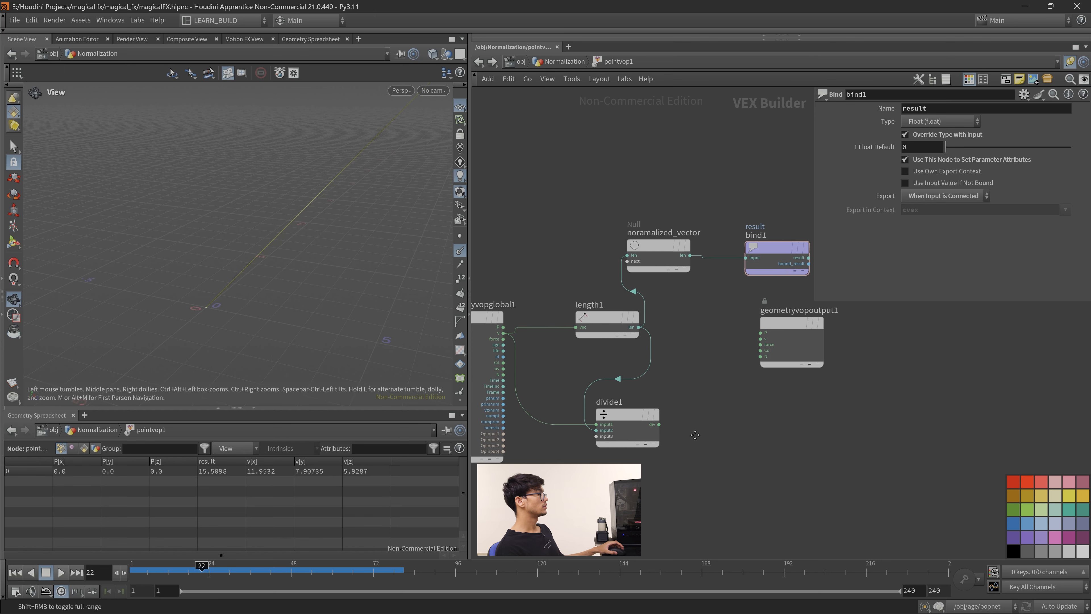
pyautogui.moveTo(627, 317); pyautogui.dragTo(613, 317)
pyautogui.moveTo(663, 260); pyautogui.dragTo(689, 262)
pyautogui.moveTo(659, 424); pyautogui.dragTo(654, 258)
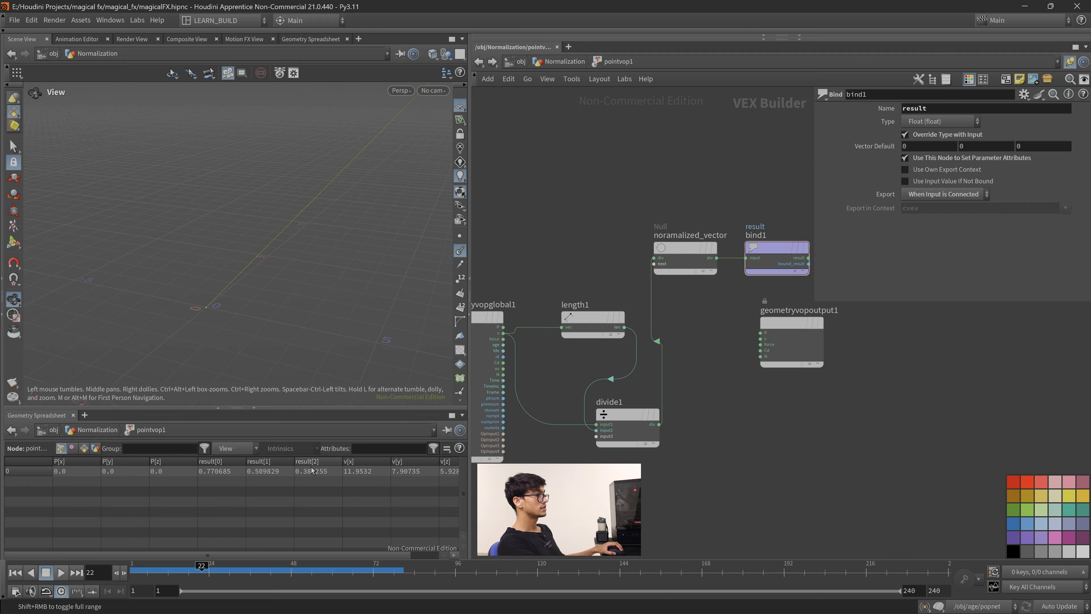
# Place the noramalized_vector null beside divide1, and move bind1 and geometryvopoutput1 to make room for more nodes.
pyautogui.moveTo(679, 251); pyautogui.dragTo(682, 352)
pyautogui.moveTo(846, 414); pyautogui.dragTo(750, 449, button='middle')
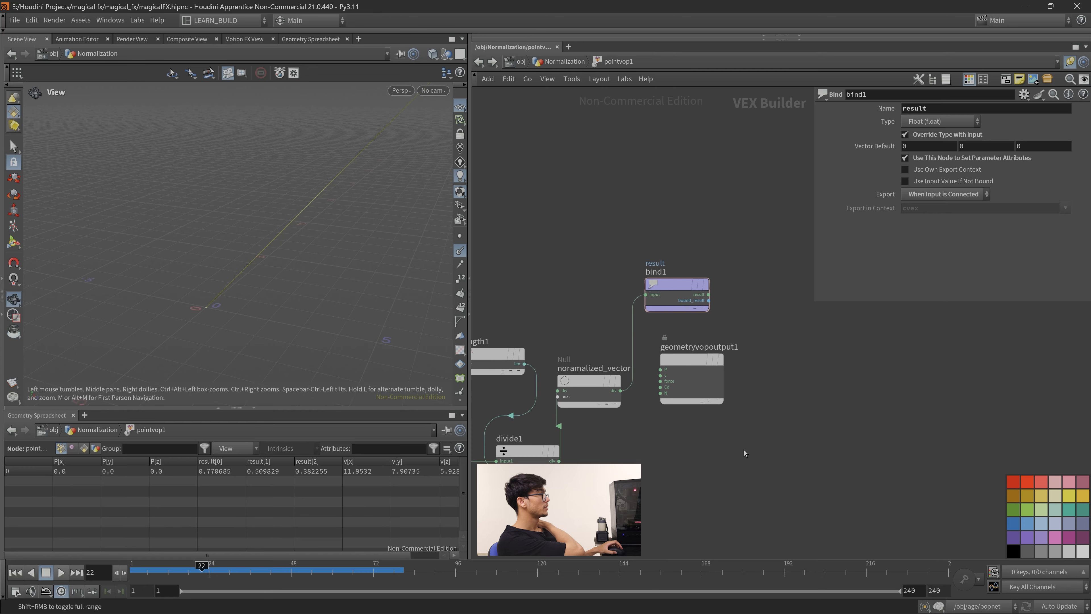
pyautogui.moveTo(692, 378); pyautogui.dragTo(766, 439)
pyautogui.moveTo(682, 289); pyautogui.dragTo(731, 290)
pyautogui.moveTo(579, 385); pyautogui.dragTo(622, 387)
pyautogui.moveTo(605, 446); pyautogui.dragTo(651, 445, button='middle')
pyautogui.scroll(-1, 683, 437)
pyautogui.scroll(2, 657, 444)
pyautogui.moveTo(697, 388); pyautogui.dragTo(677, 474)
# Insert a second Length node between the noramalized_vector null and bind1, placed above the null.
pyautogui.moveTo(703, 379); pyautogui.dragTo(669, 382, button='middle')
pyautogui.press('Tab')
pyautogui.write('len')
pyautogui.press('Return')
pyautogui.click(739, 384)
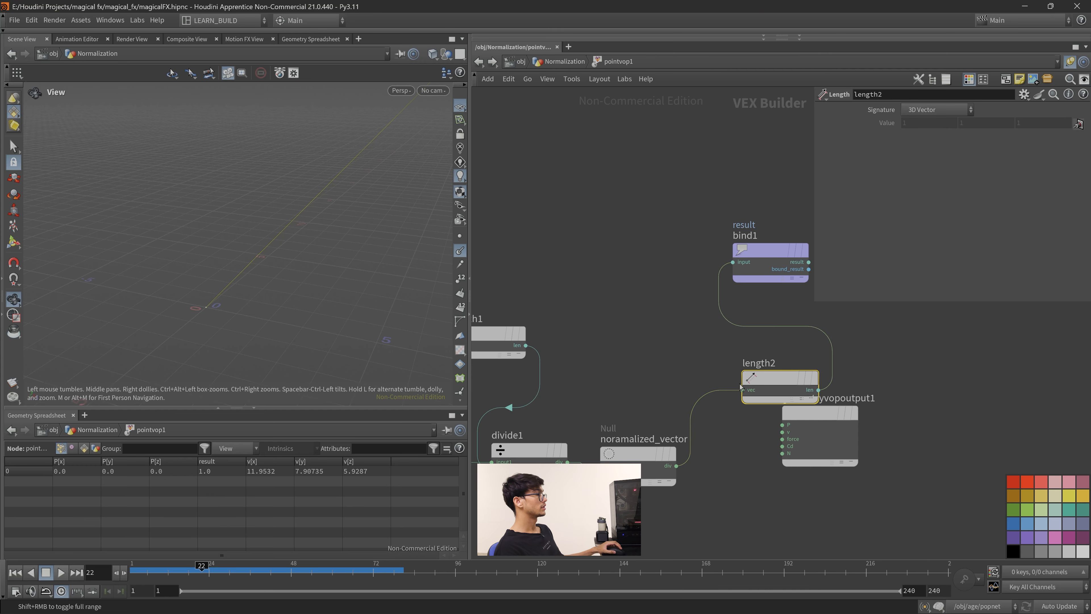
pyautogui.moveTo(776, 377); pyautogui.dragTo(706, 380)
pyautogui.moveTo(724, 467); pyautogui.dragTo(653, 375)
pyautogui.click(705, 453)
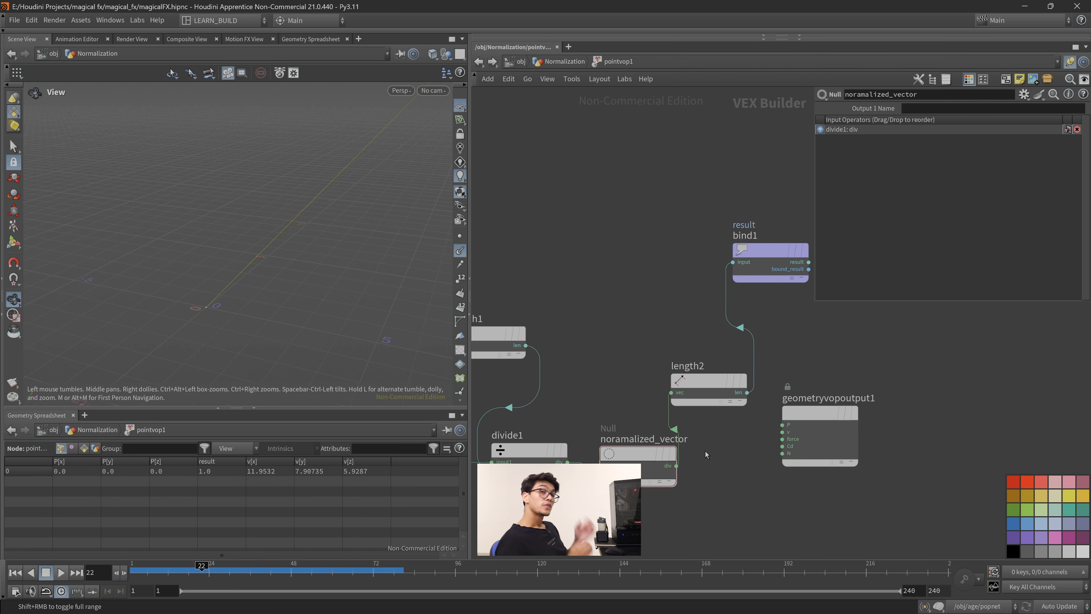
# Add a Multiply node below length2, fed by the noramalized_vector output.
pyautogui.press('h')
pyautogui.scroll(3, 712, 429)
pyautogui.moveTo(644, 374); pyautogui.dragTo(696, 457)
pyautogui.write('mul')
pyautogui.press('Return')
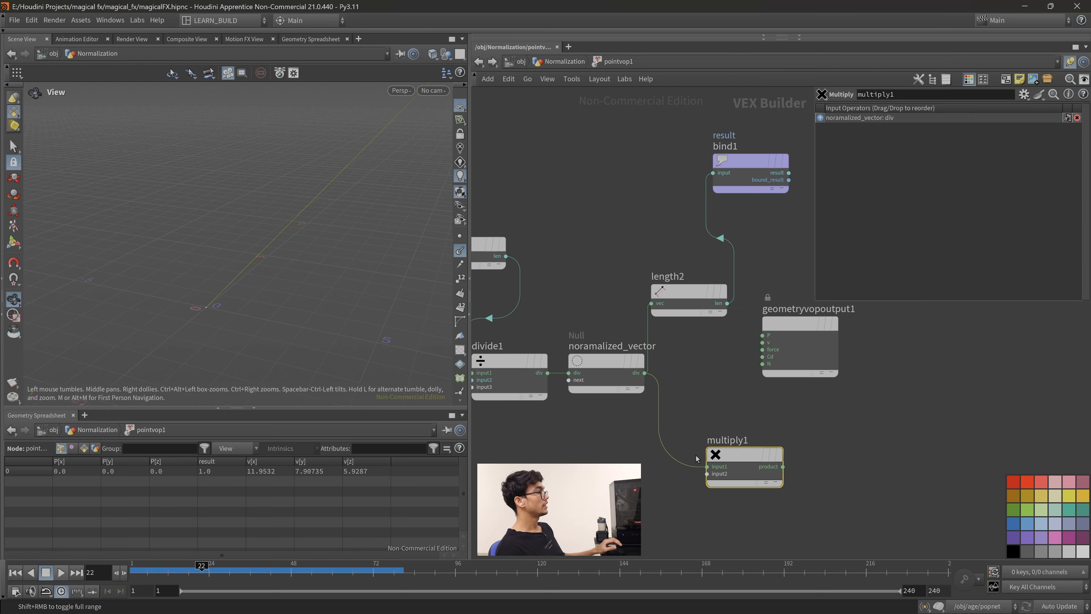
# Feed length1's len into the Multiply's second input and wire its product into bind1.
pyautogui.scroll(-2, 695, 458)
pyautogui.moveTo(695, 459); pyautogui.dragTo(710, 442, button='middle')
pyautogui.scroll(1, 704, 442)
pyautogui.moveTo(703, 347); pyautogui.dragTo(659, 347, button='middle')
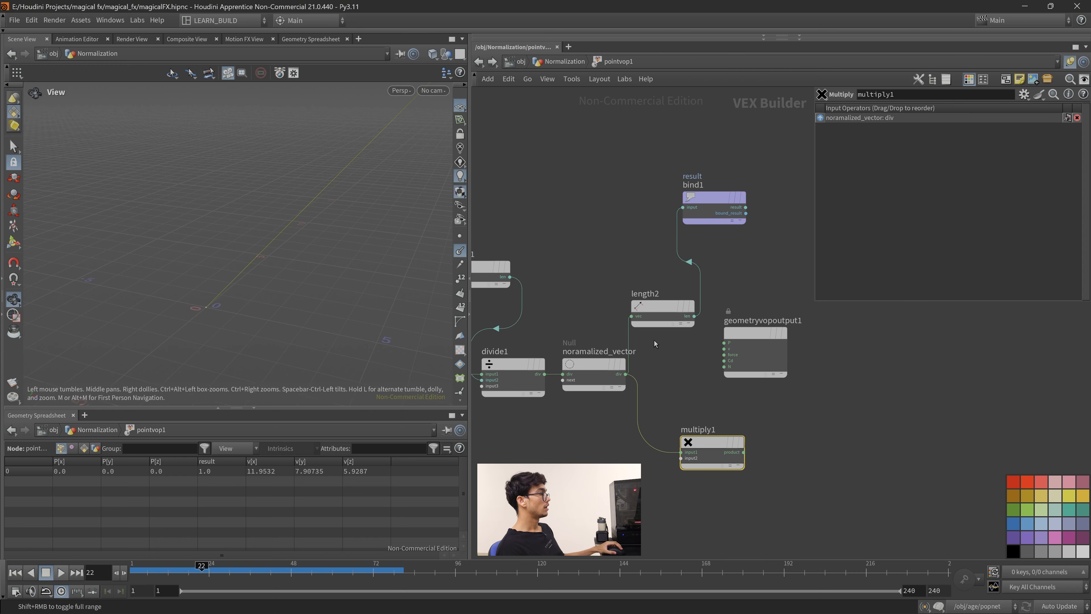
pyautogui.moveTo(510, 276); pyautogui.dragTo(683, 207)
pyautogui.click(746, 213)
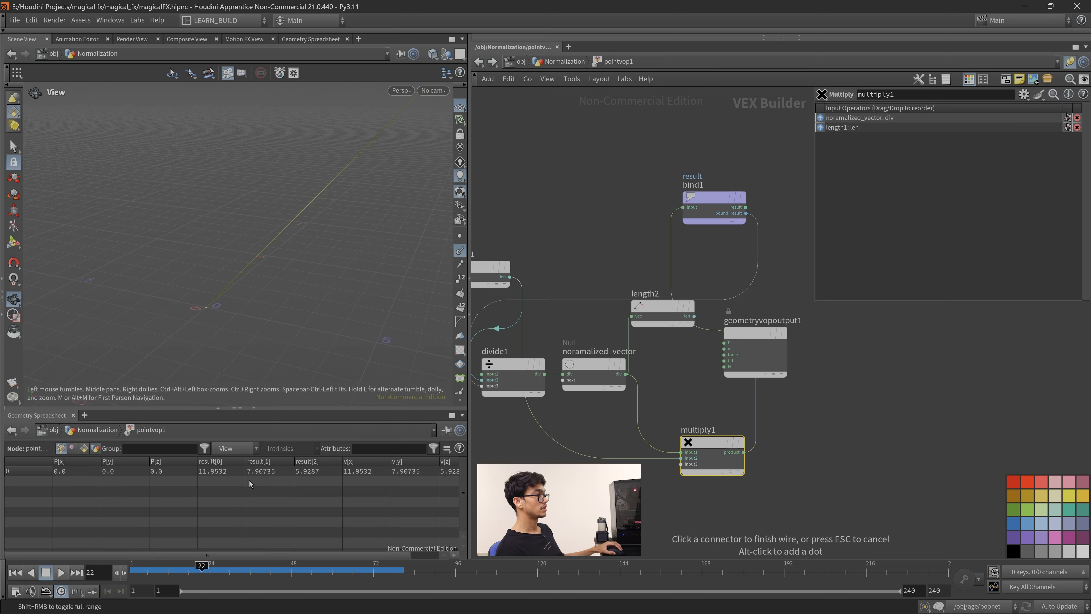
pyautogui.click(757, 262)
# Spread length2, bind1 and geometryvopoutput1 apart to clear the space around the Multiply node.
pyautogui.moveTo(663, 321); pyautogui.dragTo(636, 289)
pyautogui.moveTo(718, 196); pyautogui.dragTo(750, 203)
pyautogui.moveTo(769, 357); pyautogui.dragTo(884, 415)
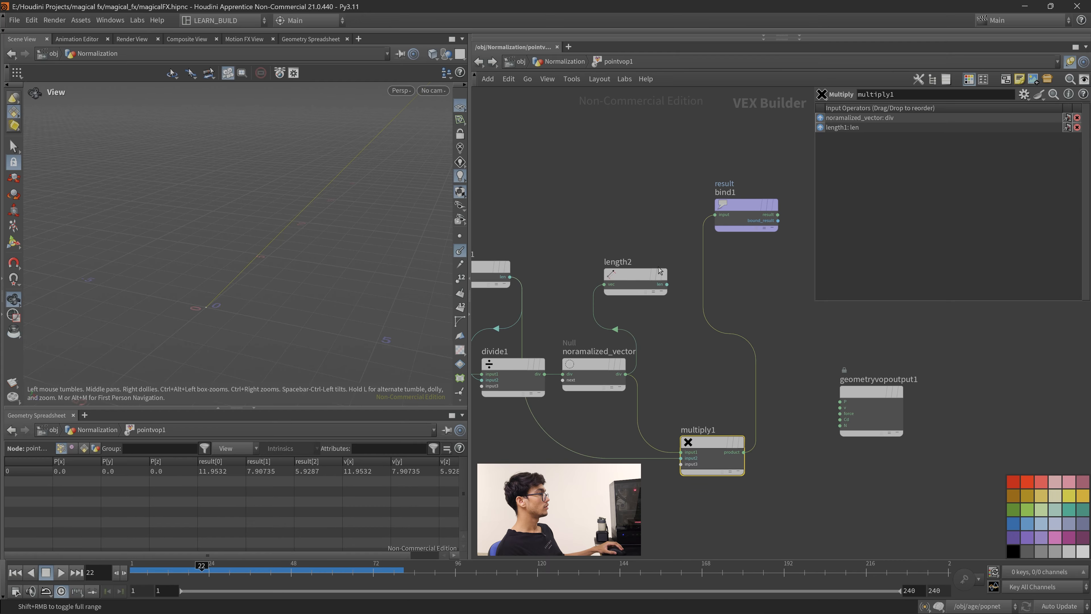
# Move length2 above multiply1 and rewire it between the Multiply's product and bind1's input.
pyautogui.moveTo(659, 272); pyautogui.dragTo(759, 323)
pyautogui.moveTo(755, 365); pyautogui.dragTo(700, 346)
pyautogui.click(706, 335)
pyautogui.click(768, 334)
pyautogui.click(715, 214)
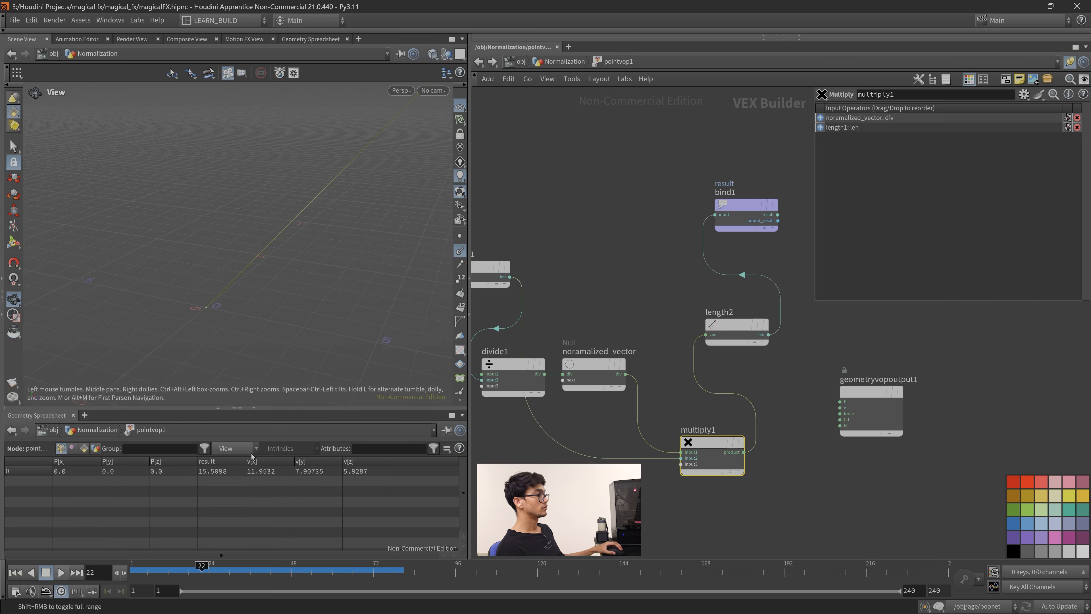
pyautogui.moveTo(687, 445)
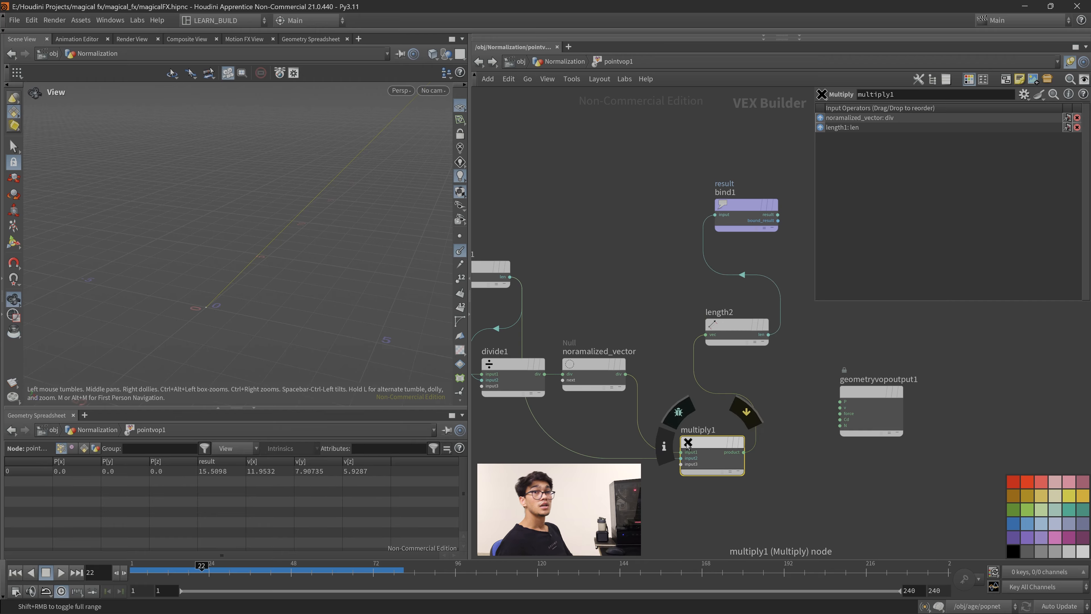
pyautogui.scroll(-2, 644, 487)
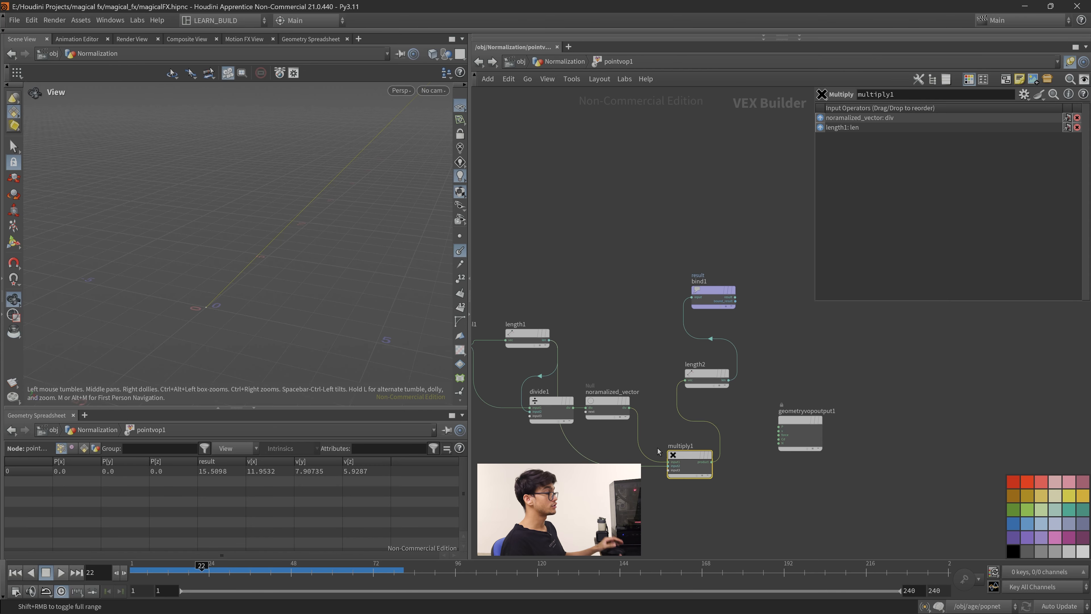
# Return to the Normalization network and review the sticky notes on the final length and the final value of v.
pyautogui.click(479, 62)
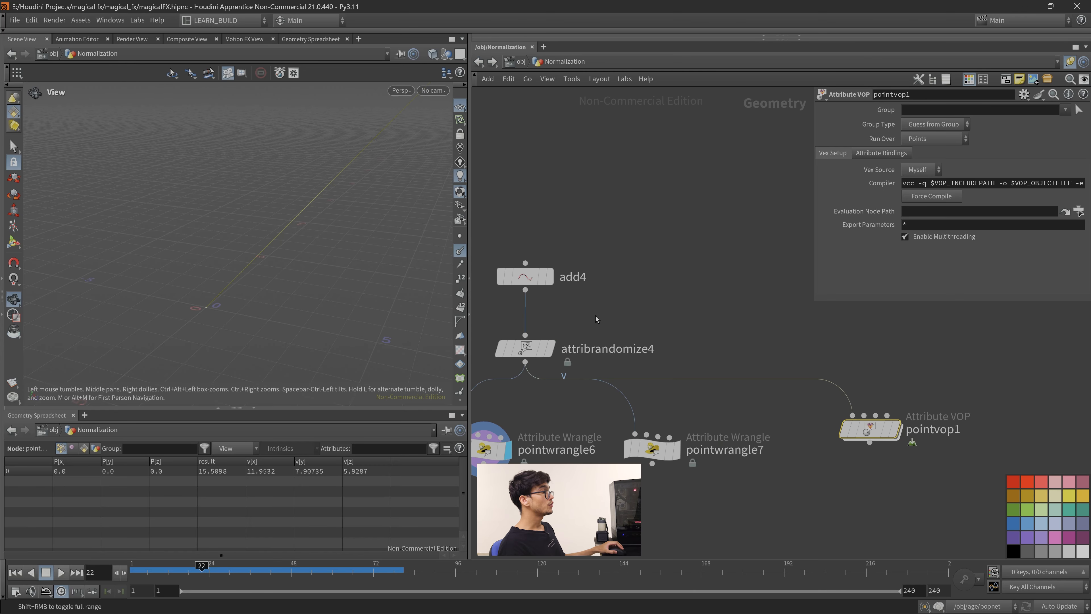
pyautogui.moveTo(781, 334); pyautogui.dragTo(992, 458, button='middle')
pyautogui.scroll(2, 697, 365)
pyautogui.moveTo(696, 365); pyautogui.dragTo(706, 280, button='middle')
pyautogui.scroll(1, 706, 281)
pyautogui.moveTo(765, 222); pyautogui.dragTo(881, 397, button='middle')
pyautogui.scroll(-1, 882, 398)
pyautogui.scroll(2, 703, 370)
pyautogui.moveTo(703, 371); pyautogui.dragTo(642, 371, button='middle')
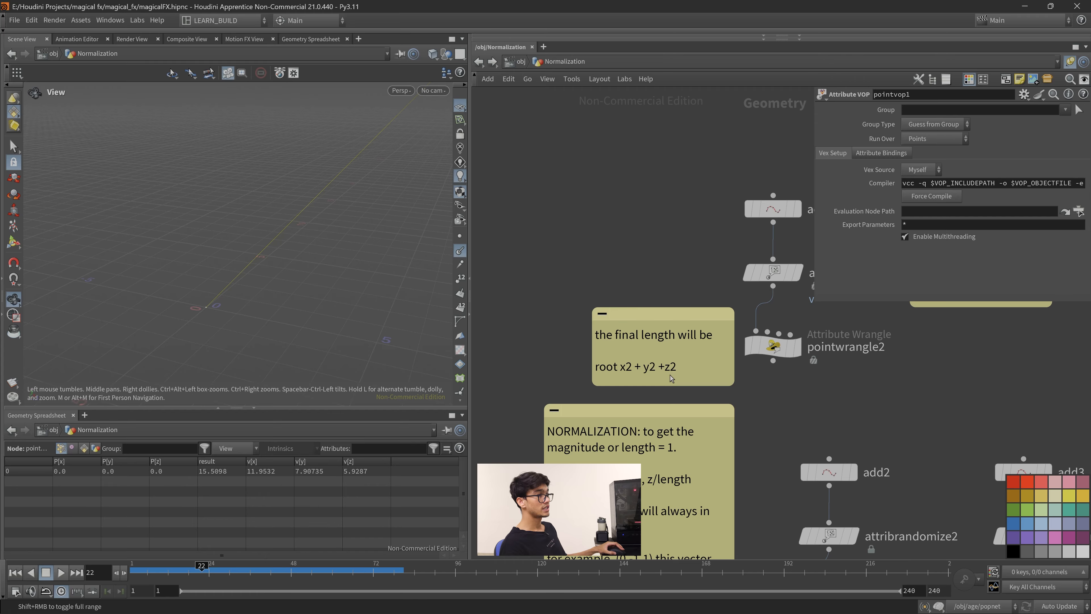
pyautogui.moveTo(671, 378); pyautogui.dragTo(632, 382, button='middle')
pyautogui.scroll(-2, 805, 432)
pyautogui.moveTo(806, 431); pyautogui.dragTo(654, 473, button='middle')
pyautogui.scroll(2, 750, 421)
pyautogui.moveTo(750, 421); pyautogui.dragTo(677, 466, button='middle')
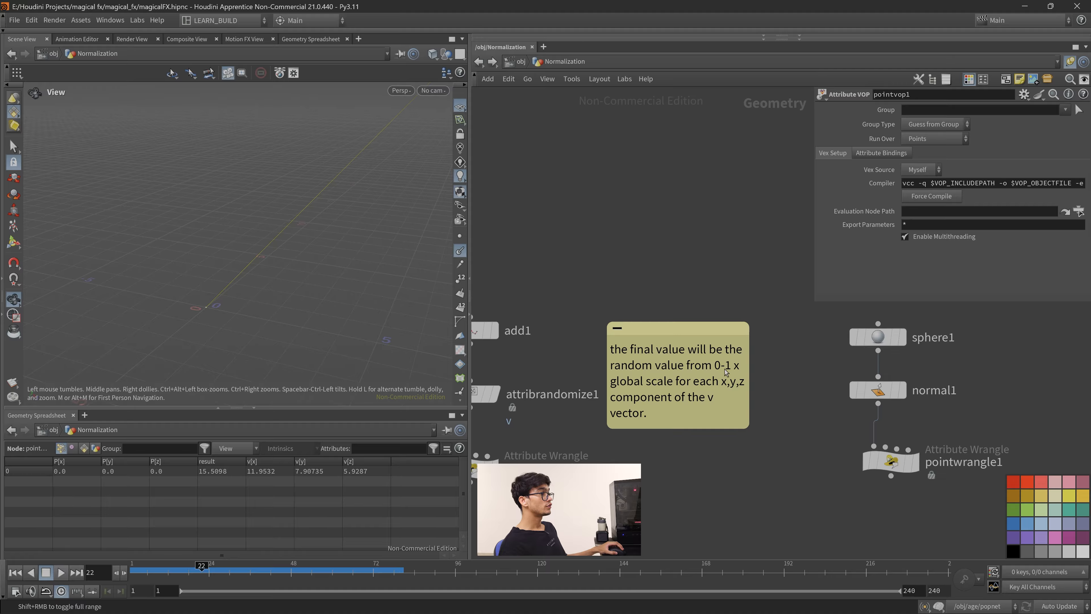
pyautogui.moveTo(659, 444); pyautogui.dragTo(768, 451, button='middle')
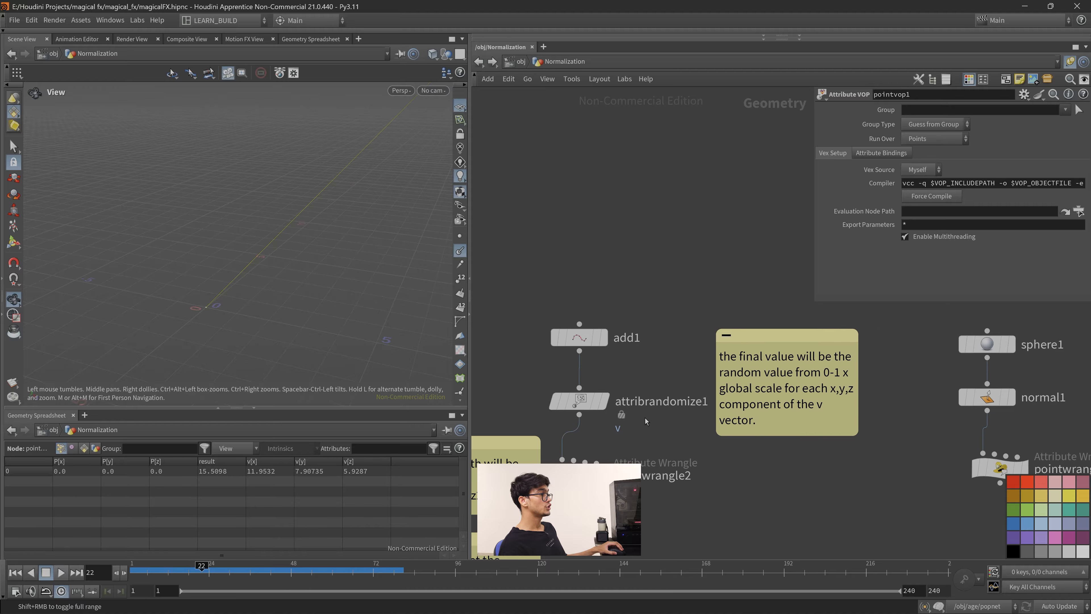
# Inspect attribrandomize1's distribution and global scale settings, enlarging the parameter display slightly.
pyautogui.click(587, 402)
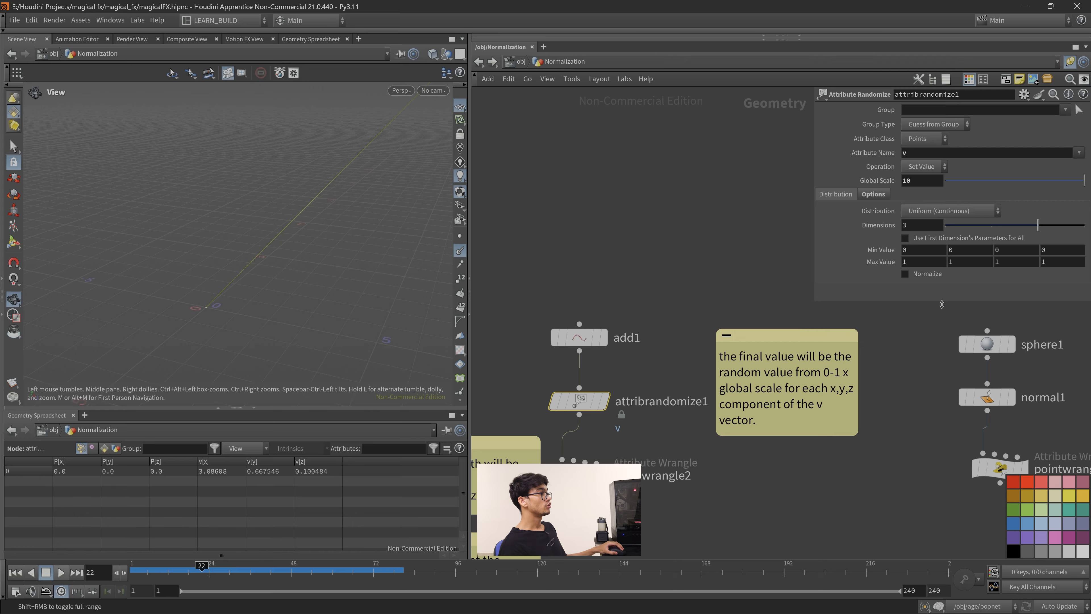
pyautogui.moveTo(942, 304); pyautogui.dragTo(941, 318)
pyautogui.moveTo(822, 368); pyautogui.dragTo(773, 378, button='middle')
pyautogui.scroll(-1, 773, 379)
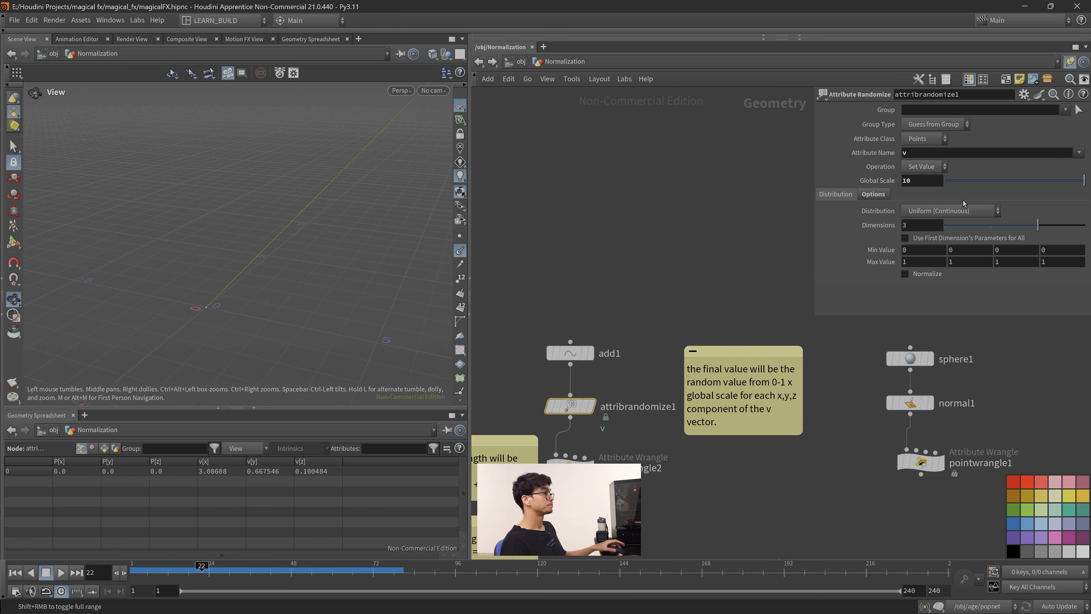
# Review the NORMALIZATION note explaining division by length and the range of each component.
pyautogui.scroll(-2, 719, 483)
pyautogui.moveTo(625, 511); pyautogui.dragTo(752, 314, button='middle')
pyautogui.scroll(3, 756, 351)
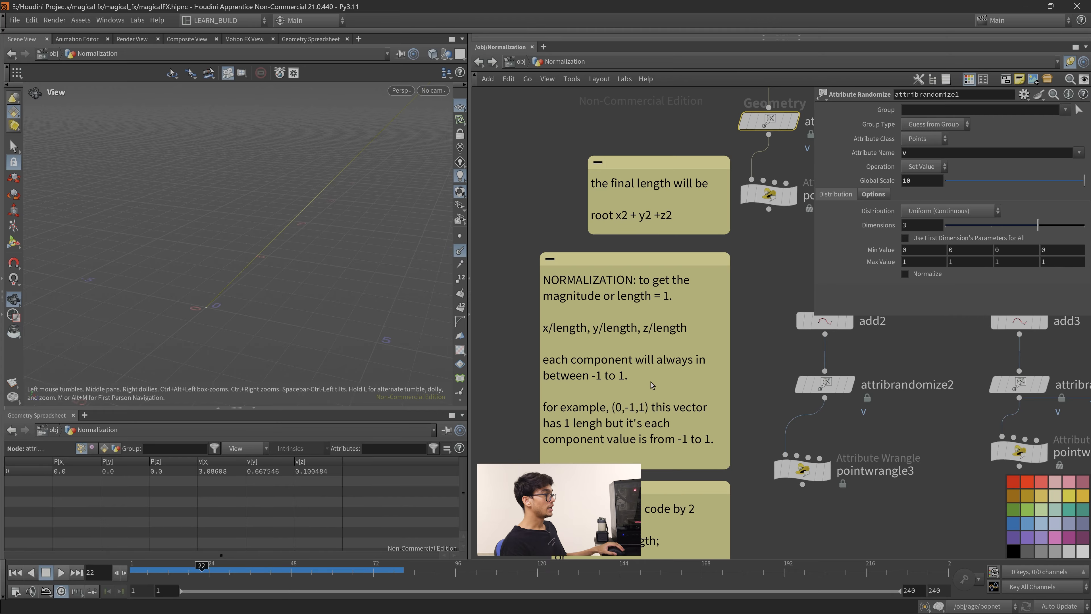
pyautogui.moveTo(681, 402); pyautogui.dragTo(653, 384, button='middle')
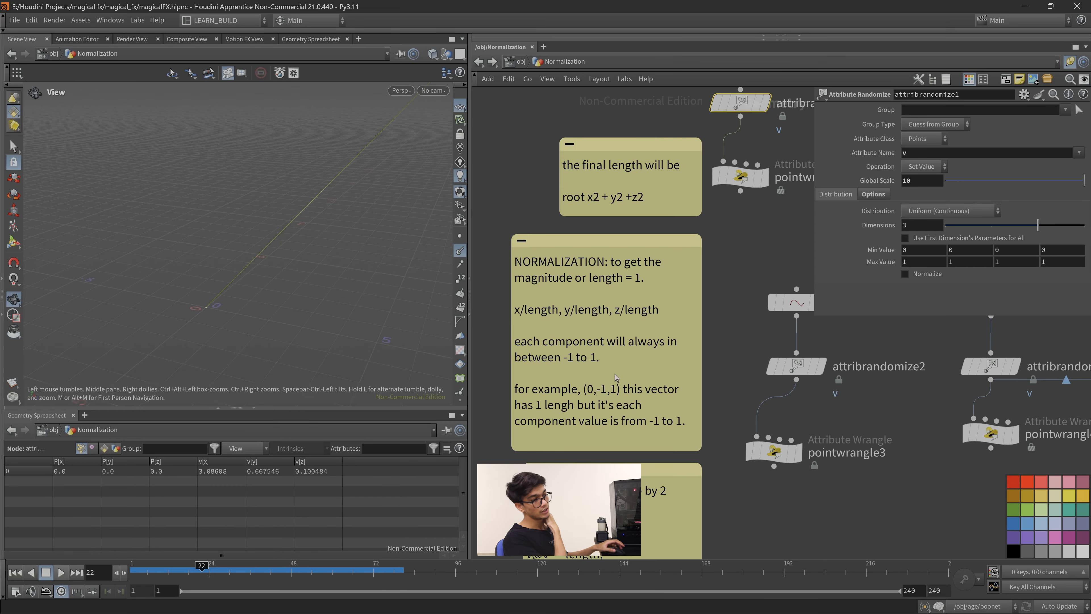
pyautogui.scroll(-1, 644, 400)
pyautogui.moveTo(644, 404); pyautogui.dragTo(624, 393, button='middle')
pyautogui.scroll(1, 617, 379)
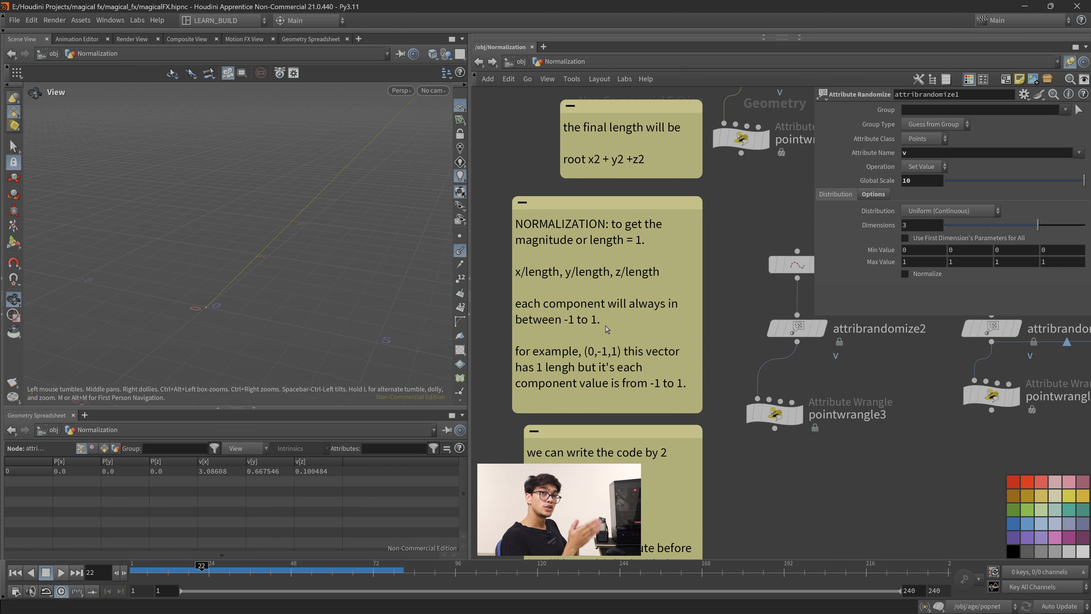
pyautogui.moveTo(650, 384); pyautogui.dragTo(650, 361, button='middle')
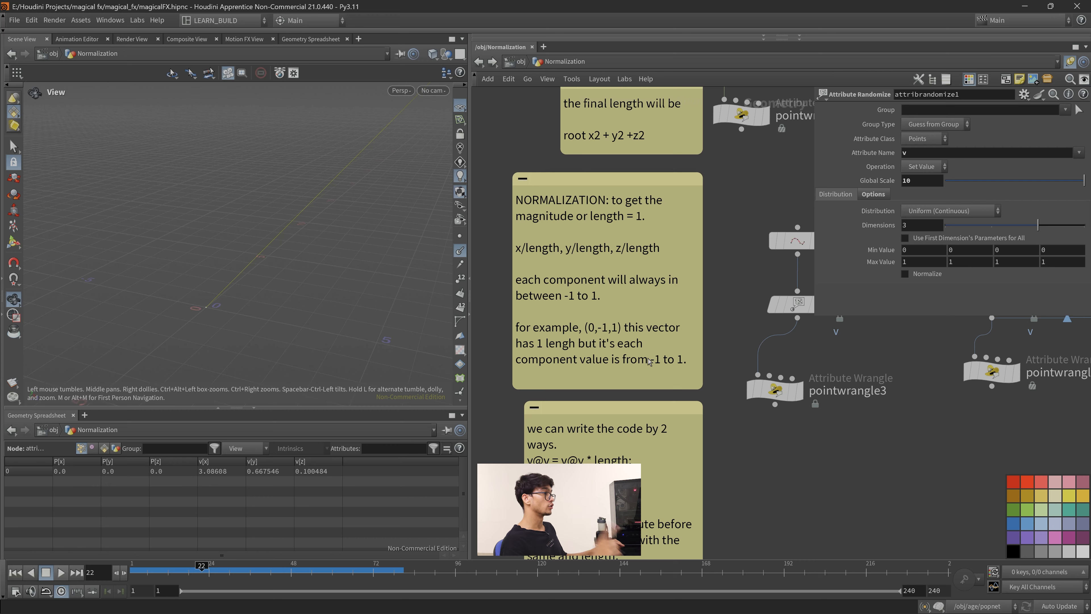
# Read the note on two ways of writing the length multiplication and look over the wrangle and Point VOP branches.
pyautogui.scroll(-3, 649, 360)
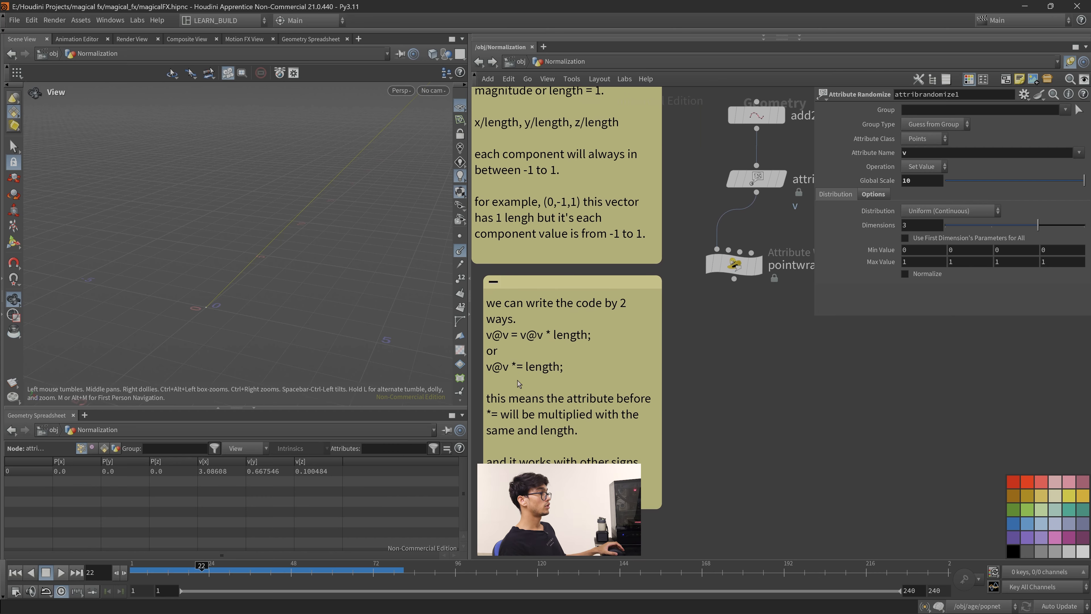
pyautogui.scroll(-1, 559, 423)
pyautogui.moveTo(560, 423); pyautogui.dragTo(496, 419, button='middle')
pyautogui.moveTo(837, 408); pyautogui.dragTo(481, 274, button='middle')
pyautogui.scroll(-2, 829, 475)
pyautogui.scroll(2, 850, 457)
pyautogui.scroll(-3, 855, 456)
pyautogui.moveTo(890, 513); pyautogui.dragTo(832, 355, button='middle')
pyautogui.moveTo(831, 355); pyautogui.dragTo(837, 328)
pyautogui.scroll(-1, 837, 328)
# Switch to the drawing board and go over the normalization sketch, ending at the blank area beside it.
pyautogui.moveTo(580, 612)
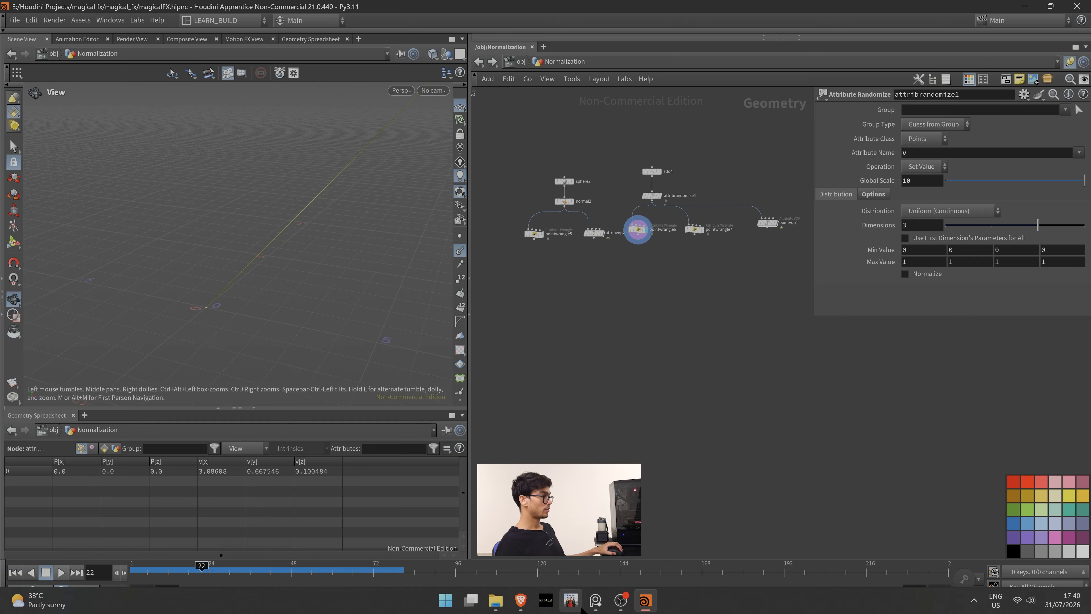
pyautogui.click(595, 600)
pyautogui.scroll(-2, 506, 363)
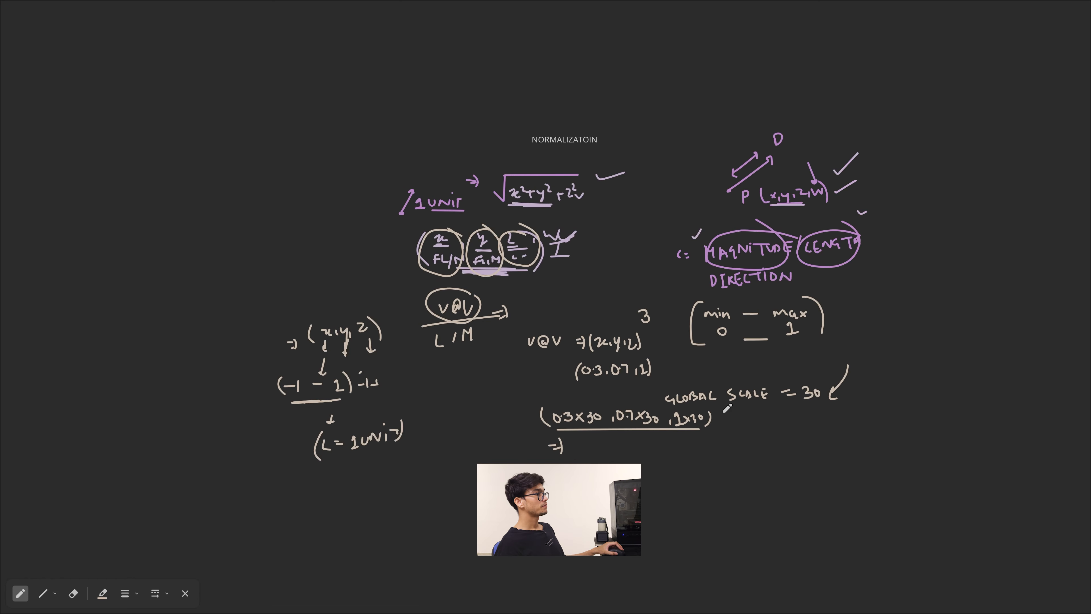
pyautogui.moveTo(506, 363); pyautogui.dragTo(352, 319, button='middle')
pyautogui.scroll(-1, 556, 327)
pyautogui.scroll(2, 583, 328)
pyautogui.moveTo(635, 340); pyautogui.dragTo(626, 334, button='middle')
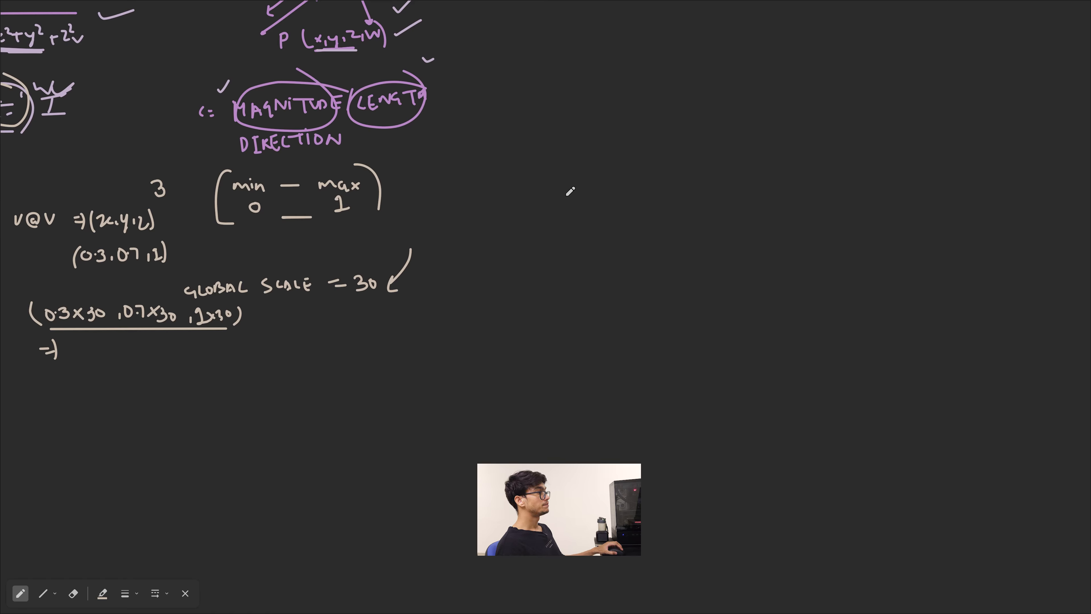
# Handwrite "nage = LIFE" in the blank area, circle nage, and write NAGE in brackets above it.
pyautogui.moveTo(586, 187)
pyautogui.mouseDown()
pyautogui.moveTo(620, 197)
pyautogui.moveTo(717, 189)
pyautogui.mouseUp()
pyautogui.moveTo(554, 165)
pyautogui.mouseDown()
pyautogui.moveTo(558, 197)
pyautogui.moveTo(615, 166)
pyautogui.moveTo(587, 132)
pyautogui.mouseUp()
pyautogui.moveTo(557, 81)
pyautogui.mouseDown()
pyautogui.moveTo(582, 73)
pyautogui.moveTo(595, 88)
pyautogui.moveTo(609, 84)
pyautogui.mouseUp()
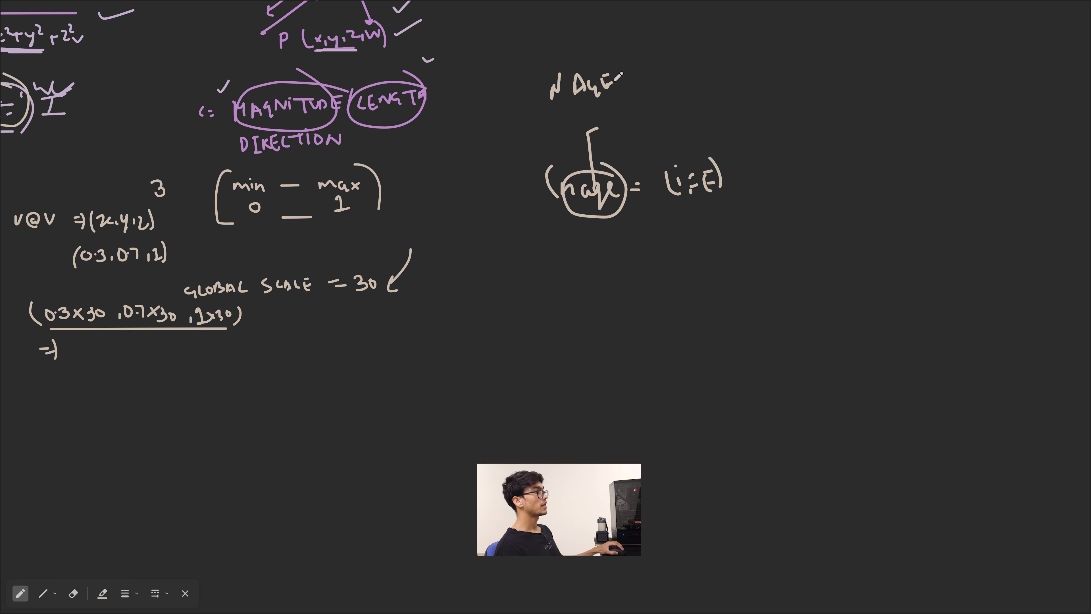
pyautogui.moveTo(546, 72); pyautogui.dragTo(550, 125)
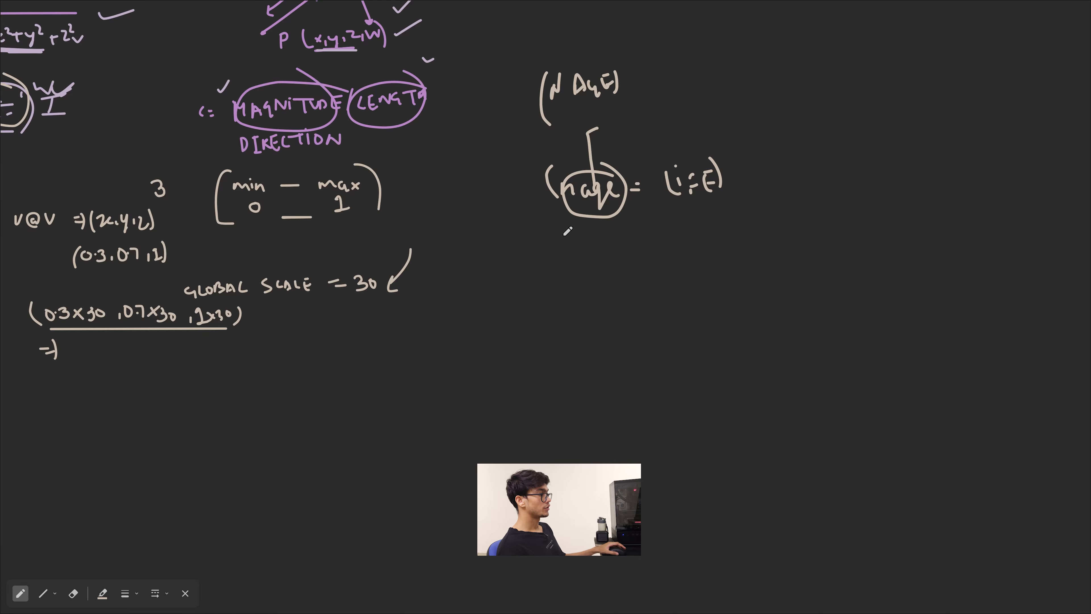
# Switch to Houdini and add a displayed Sphere node in empty space below the existing Normalization nodes.
pyautogui.press('super')
pyautogui.click(646, 602)
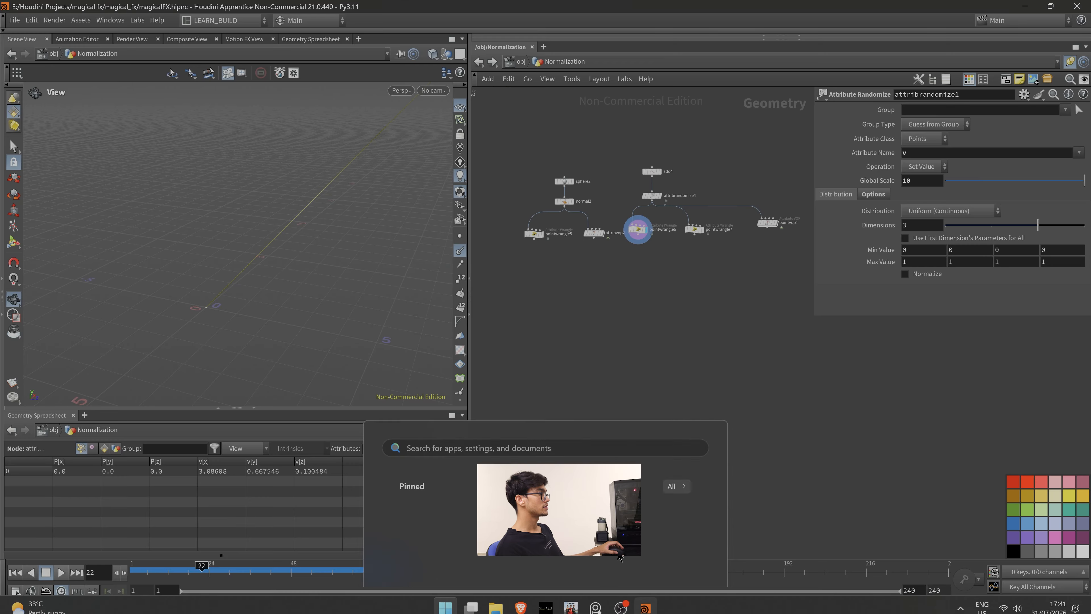
pyautogui.scroll(1, 651, 397)
pyautogui.moveTo(697, 447); pyautogui.dragTo(680, 390, button='middle')
pyautogui.press('Tab')
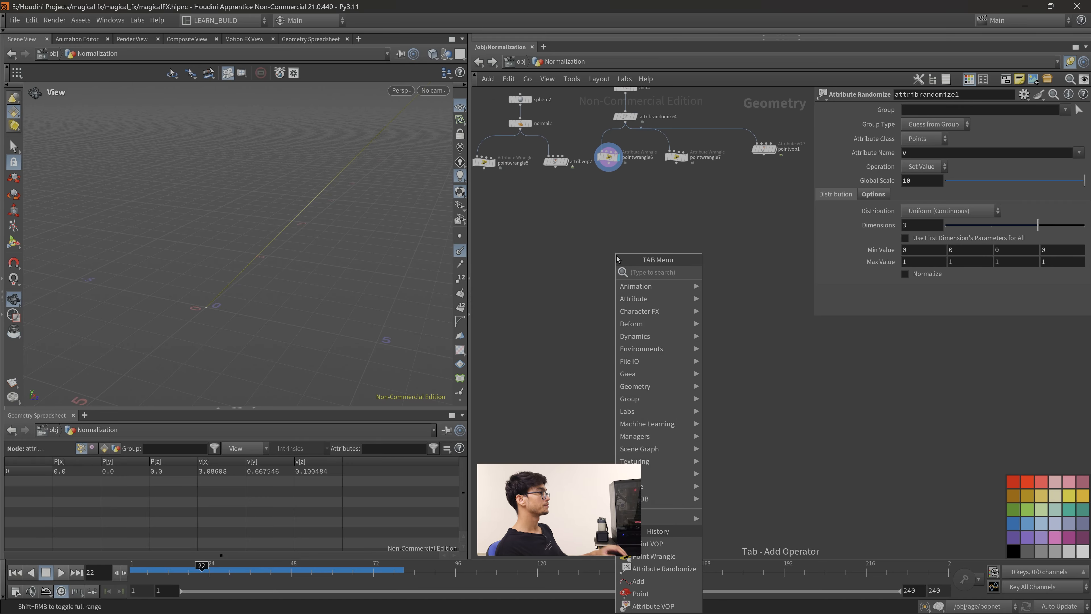
pyautogui.write('sphere')
pyautogui.press('Return')
pyautogui.click(561, 261)
pyautogui.scroll(4, 577, 281)
pyautogui.moveTo(577, 281); pyautogui.dragTo(656, 361, button='middle')
pyautogui.click(642, 310)
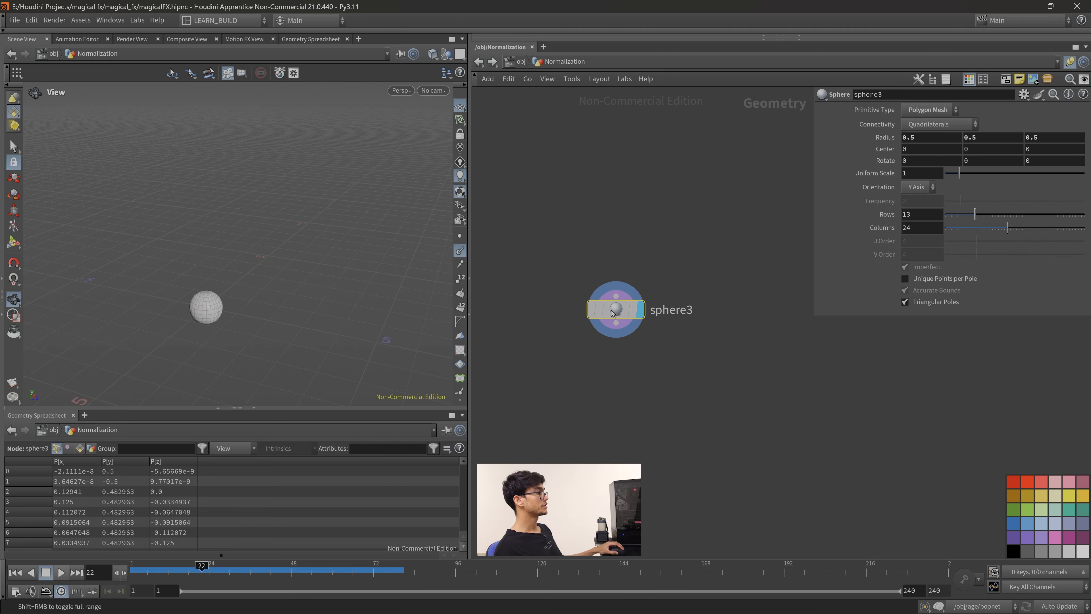
# Add a Scatter node wired below sphere3 and make it the displayed node.
pyautogui.moveTo(616, 328); pyautogui.dragTo(620, 312, button='middle')
pyautogui.moveTo(621, 315); pyautogui.dragTo(622, 371)
pyautogui.write('scatter')
pyautogui.press('Return')
pyautogui.click(632, 362)
pyautogui.click(643, 368)
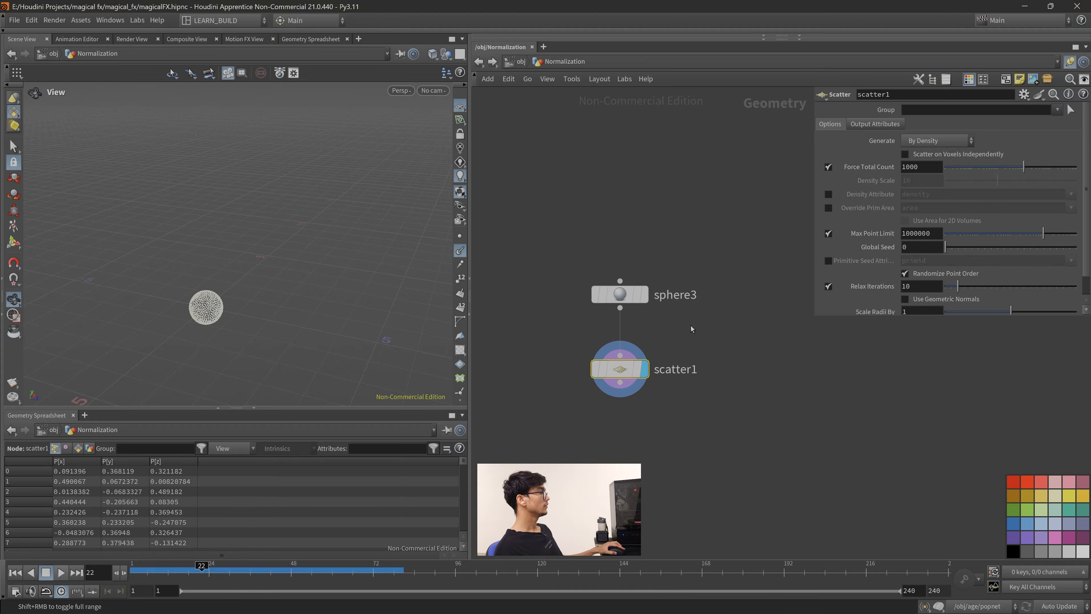
# Turn off Relax Iterations on scatter1 and frame the scattered points in the viewport.
pyautogui.click(828, 286)
pyautogui.moveTo(741, 387); pyautogui.dragTo(750, 287, button='middle')
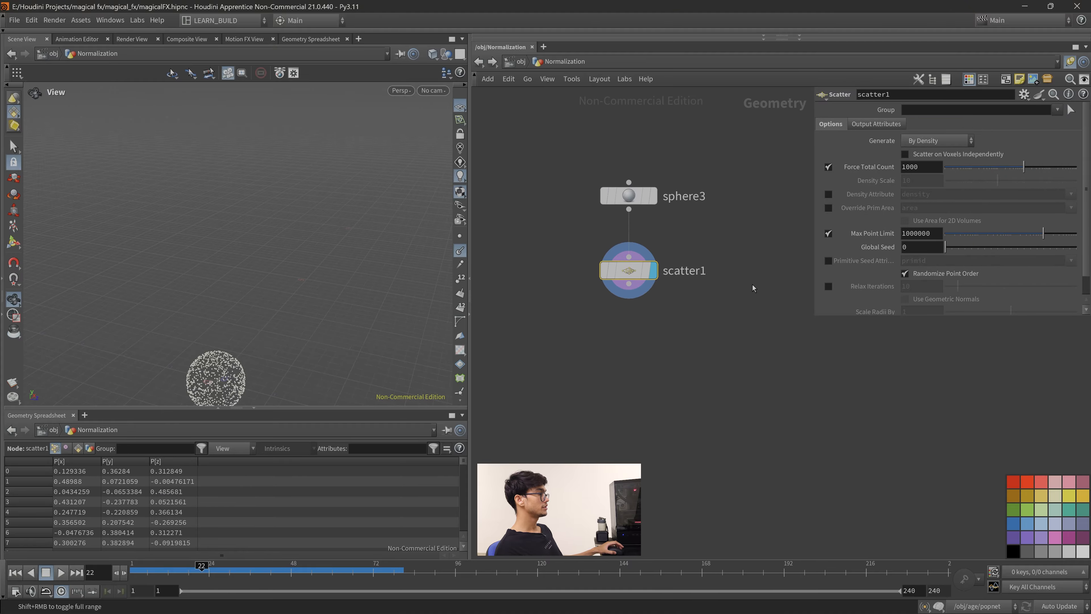
pyautogui.moveTo(275, 327); pyautogui.dragTo(296, 176, button='middle')
pyautogui.press('f')
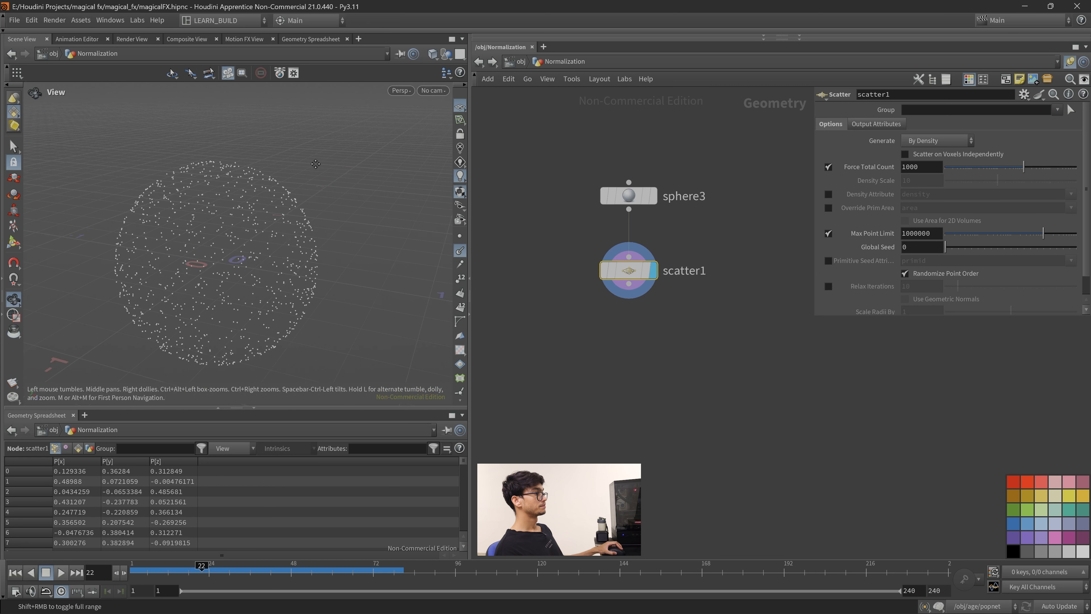
pyautogui.moveTo(346, 249); pyautogui.dragTo(321, 246, button='right')
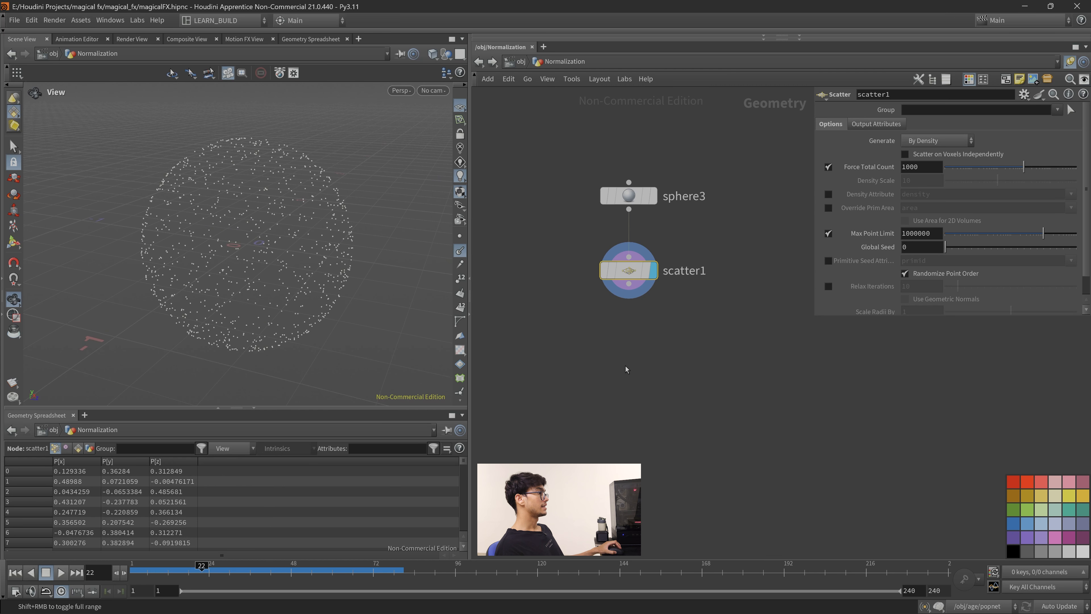
# Wire a displayed Attribute Wrangle to scatter1's output and place it off to one side beneath the scatter.
pyautogui.moveTo(692, 362); pyautogui.dragTo(667, 366, button='middle')
pyautogui.moveTo(622, 284); pyautogui.dragTo(612, 298)
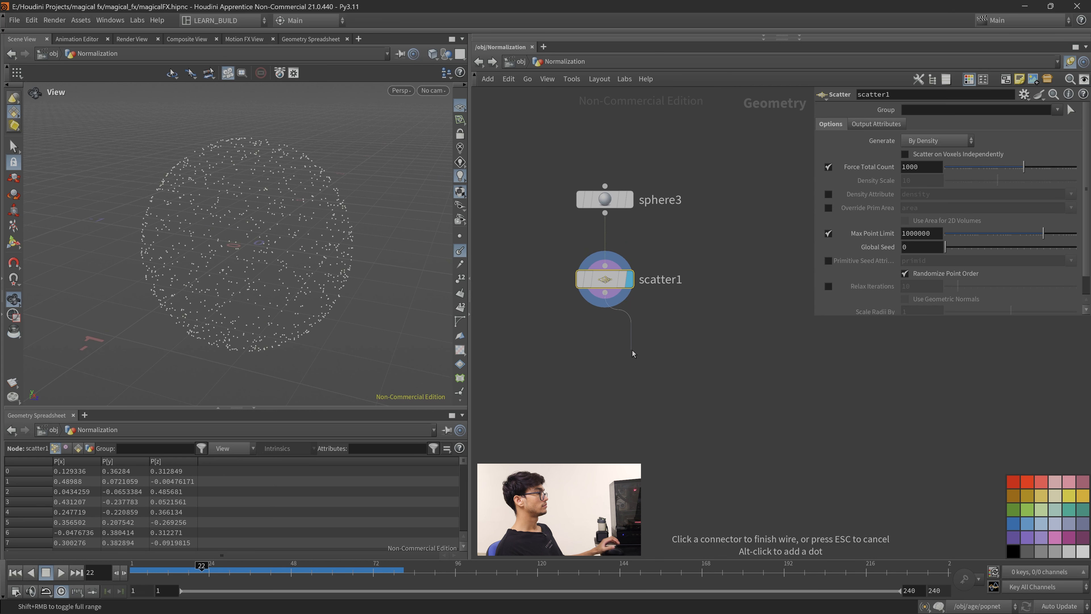
pyautogui.press('Tab')
pyautogui.press('Escape')
pyautogui.click(605, 294)
pyautogui.press('Tab')
pyautogui.write('attribute')
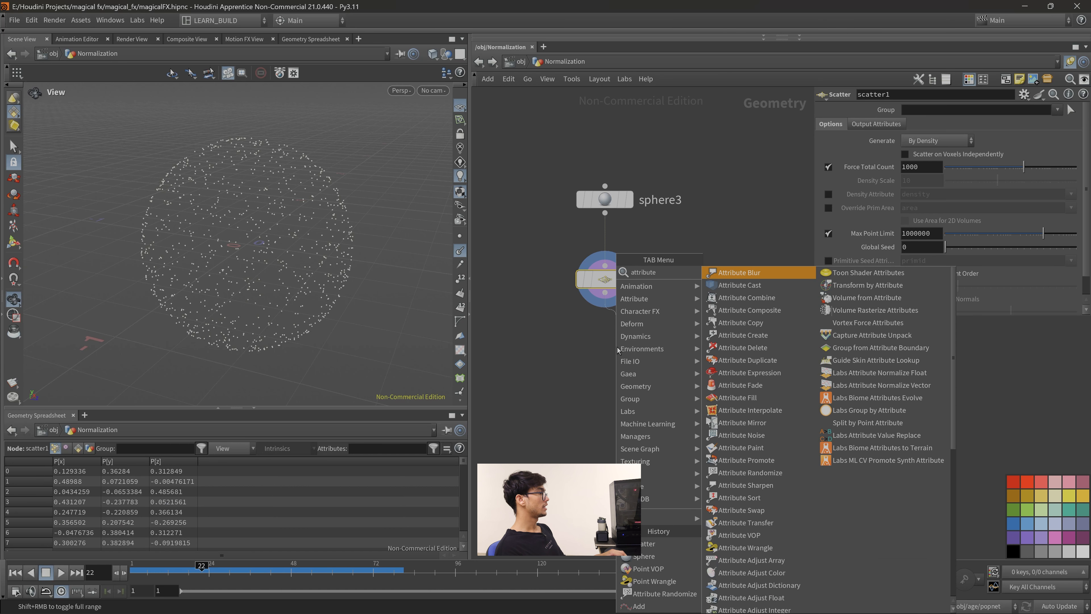
pyautogui.write('wr')
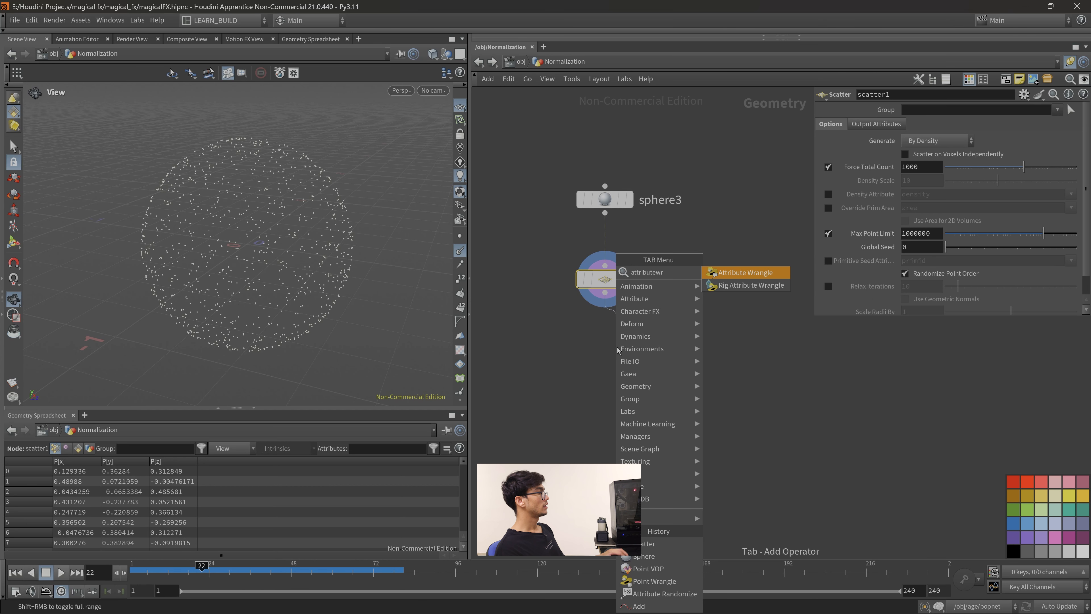
pyautogui.press('Return')
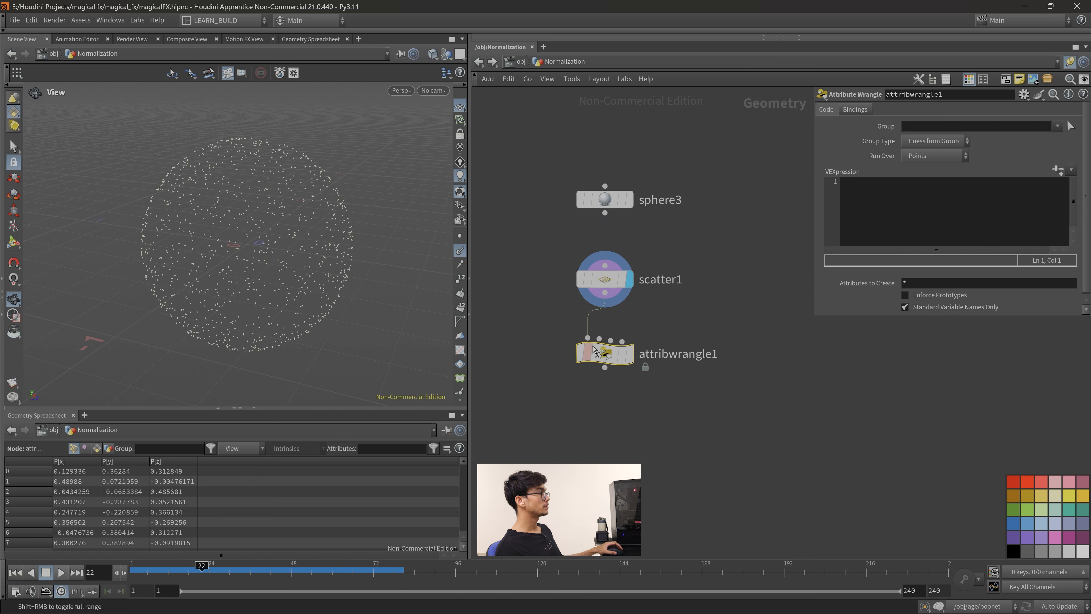
pyautogui.click(596, 349)
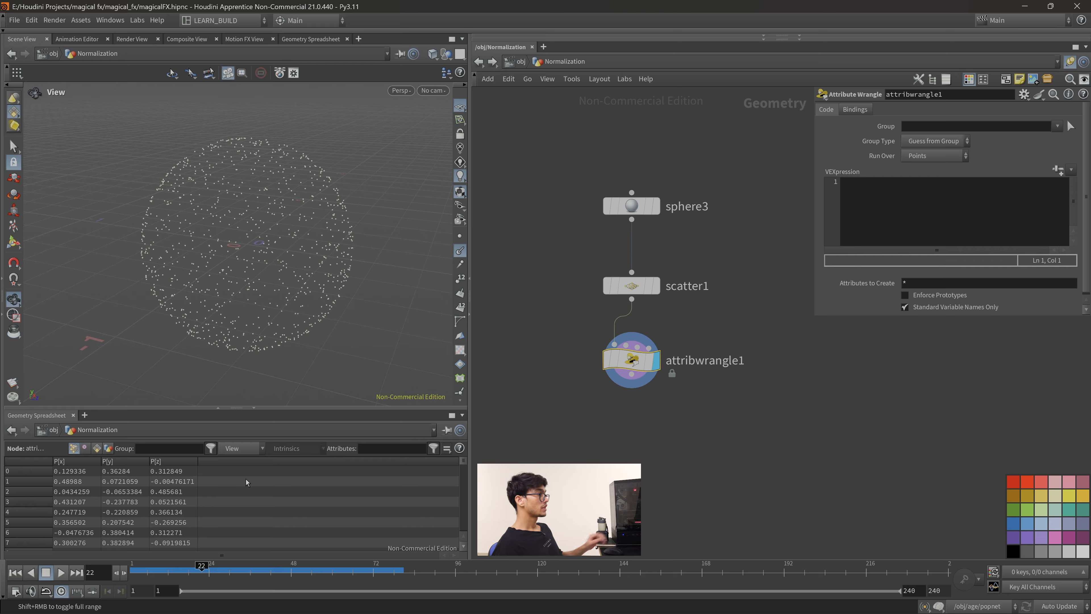
pyautogui.moveTo(629, 363); pyautogui.dragTo(565, 381)
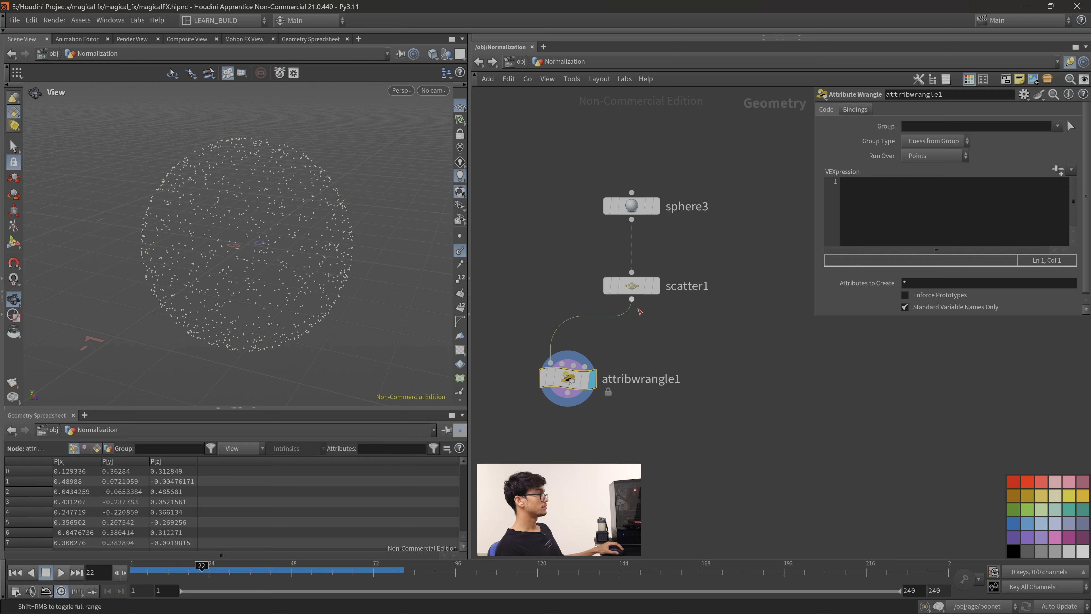
# Add a POP Network on a second branch from scatter1 and go inside it.
pyautogui.press('Tab')
pyautogui.write('popn')
pyautogui.press('BackSpace')
pyautogui.press('BackSpace')
pyautogui.write('opn')
pyautogui.press('Return')
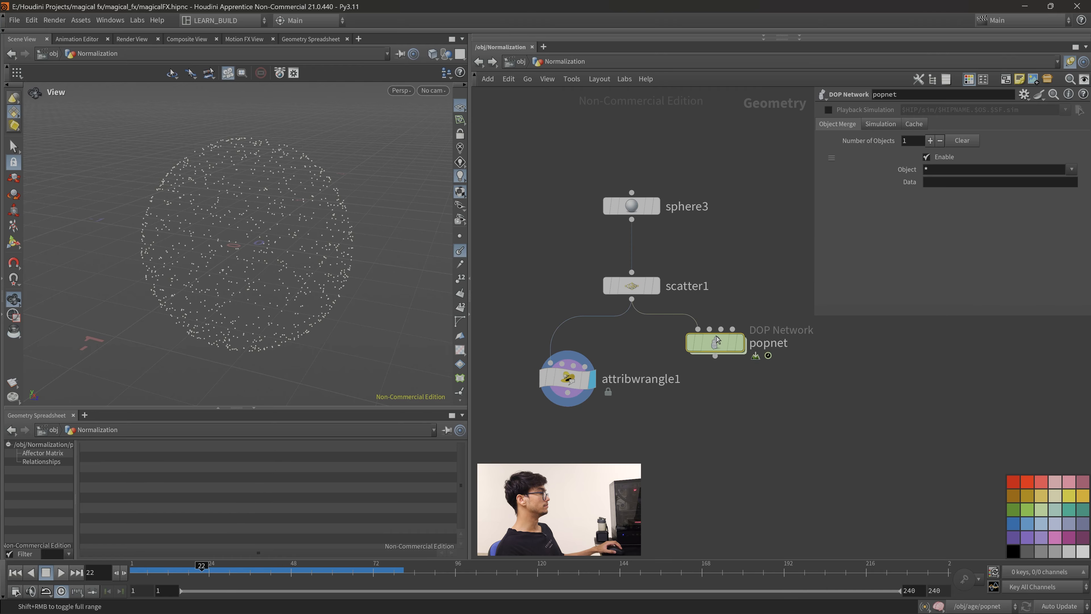
pyautogui.doubleClick(716, 336)
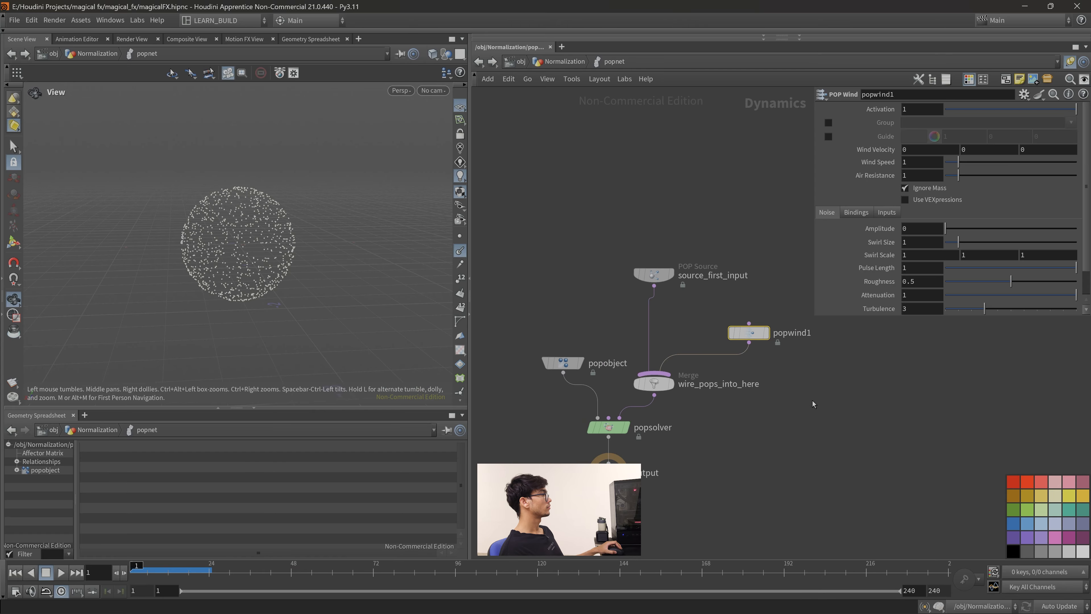
# Set popwind1's noise amplitude to 4 and its roughness to 0.3.
pyautogui.moveTo(945, 228); pyautogui.dragTo(966, 228)
pyautogui.write('4')
pyautogui.press('Return')
pyautogui.moveTo(984, 284); pyautogui.dragTo(989, 284)
pyautogui.moveTo(923, 282); pyautogui.dragTo(900, 284)
pyautogui.write('0')
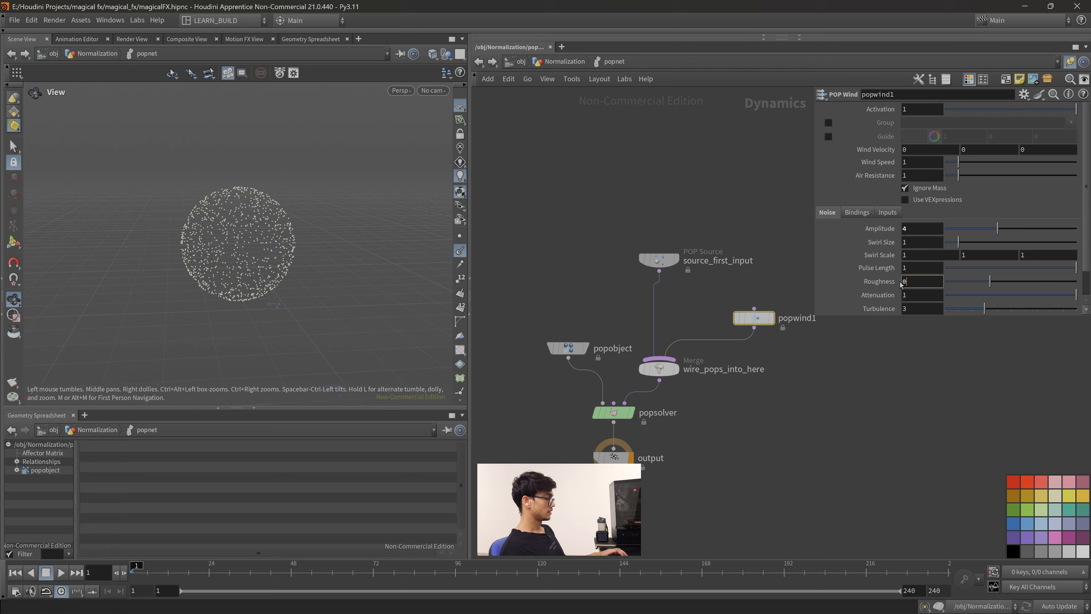
pyautogui.write('.3')
pyautogui.press('Return')
# Play the particle simulation and scrub through its frames to examine the motion, slightly enlarging the viewport.
pyautogui.click(62, 572)
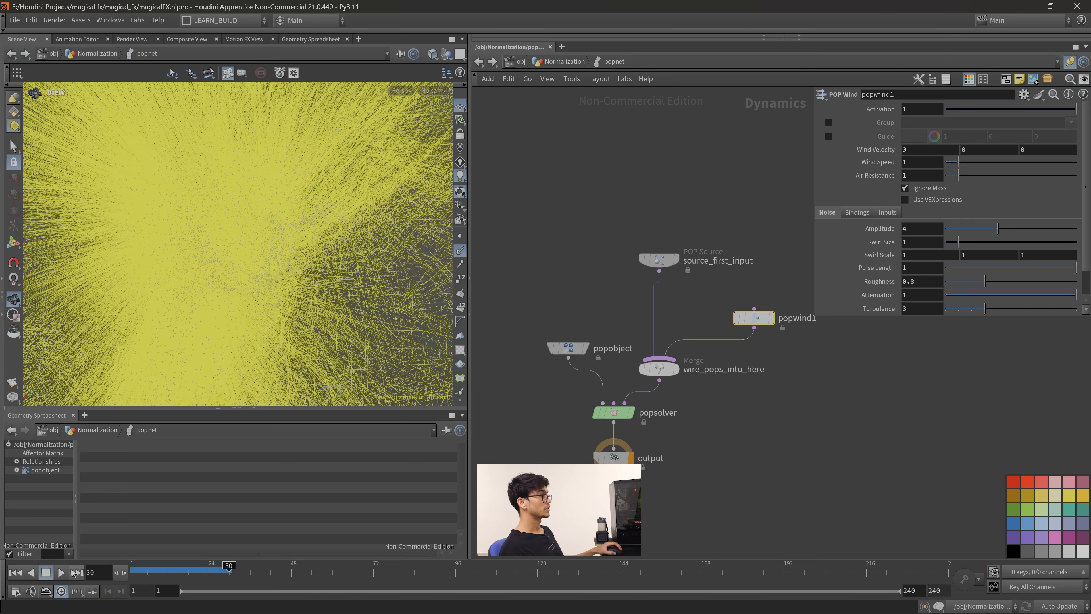
pyautogui.moveTo(450, 407); pyautogui.dragTo(437, 449)
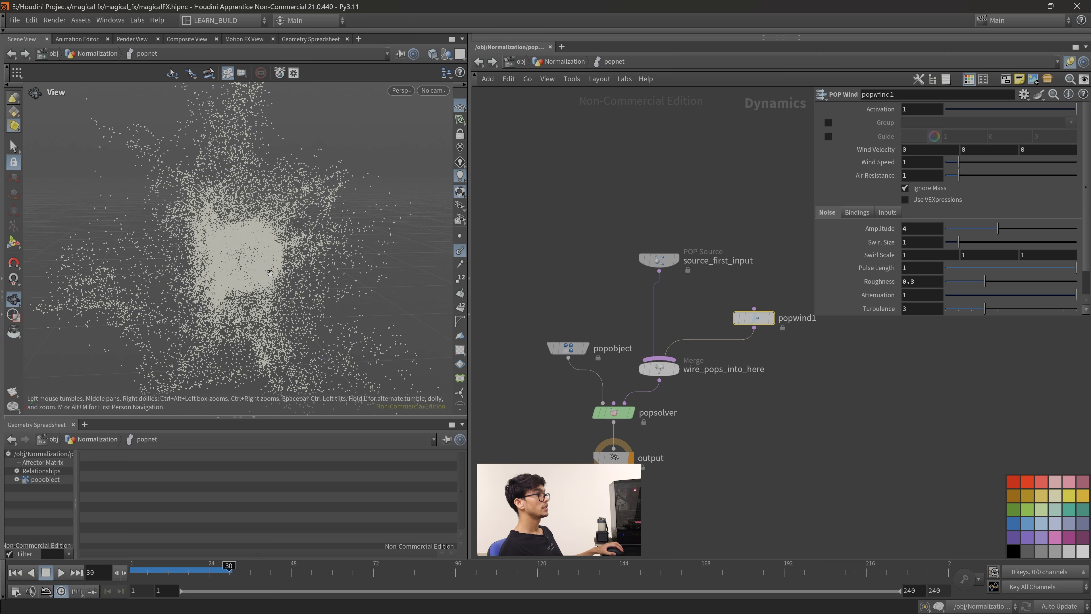
pyautogui.click(155, 566)
pyautogui.moveTo(155, 566); pyautogui.dragTo(267, 575)
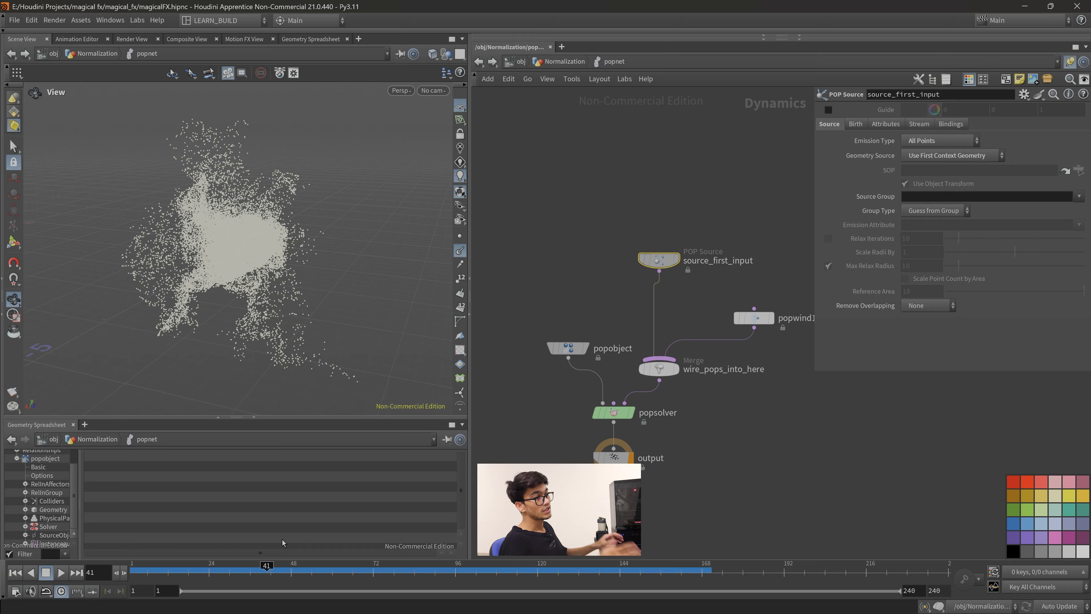
pyautogui.moveTo(282, 571); pyautogui.dragTo(164, 571)
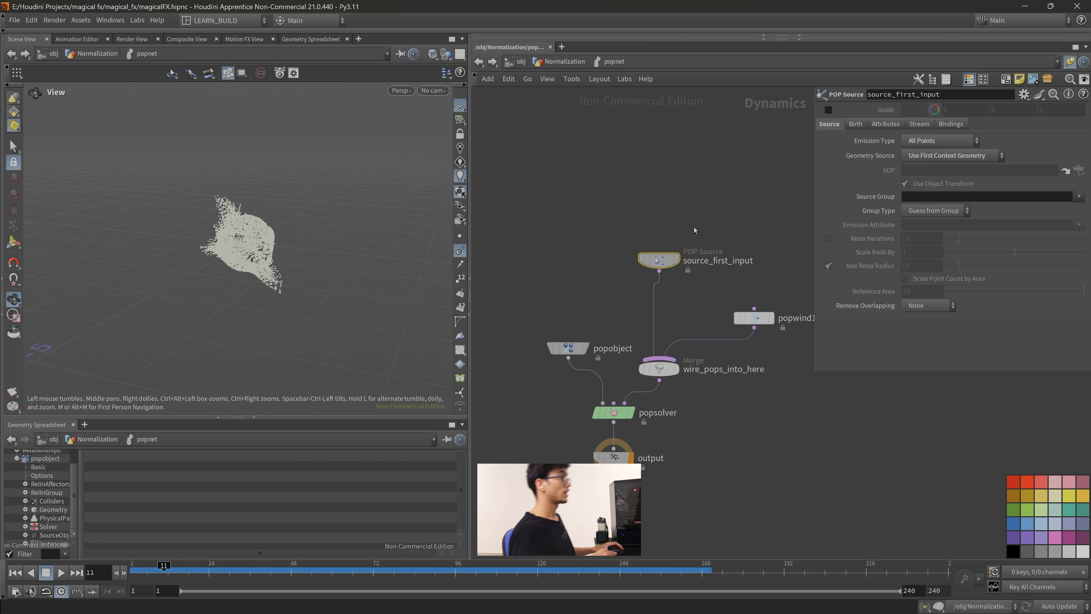
# Return to the Normalization network and insert a Point Wrangle between scatter1 and popnet, spacing the nodes apart.
pyautogui.press('u')
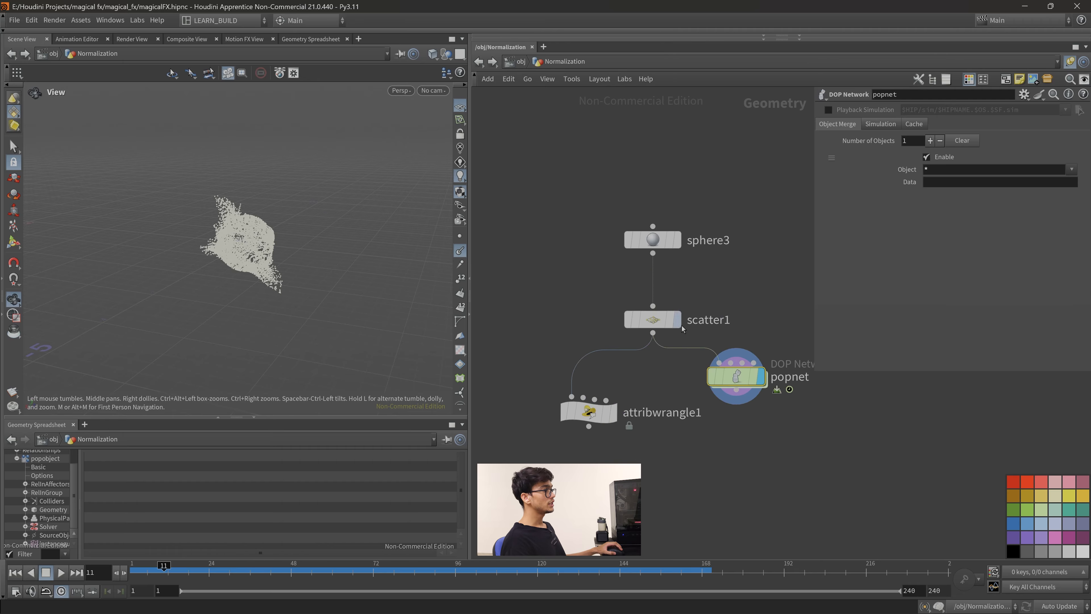
pyautogui.press('l')
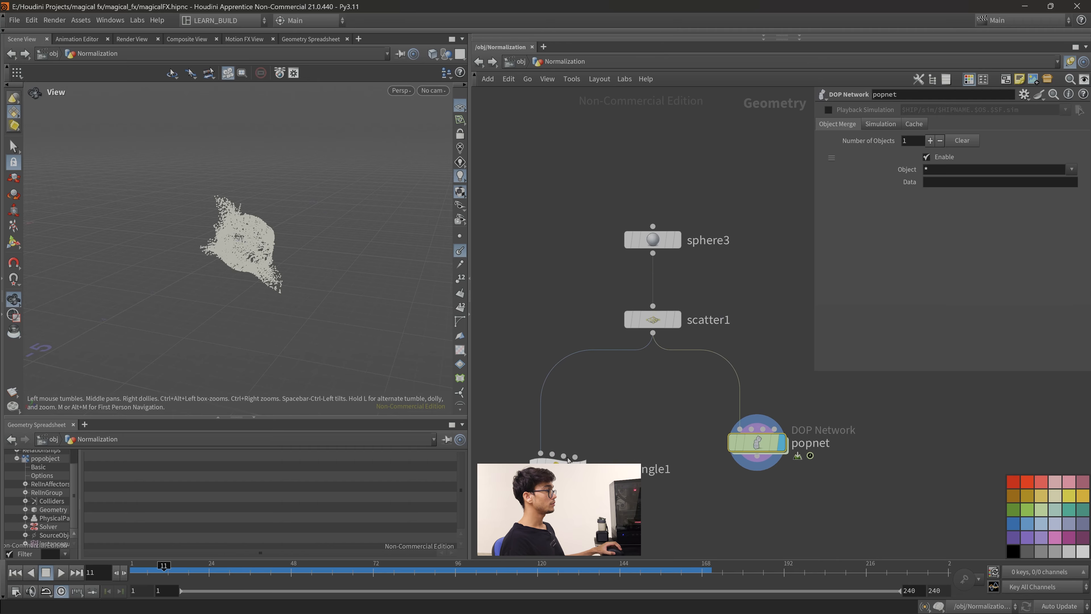
pyautogui.press('Tab')
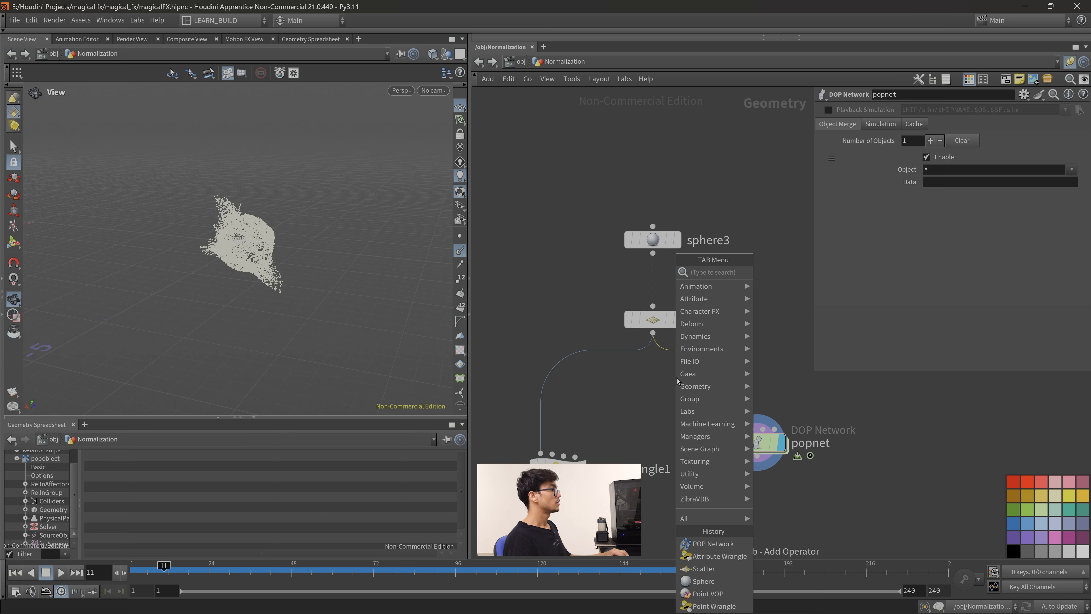
pyautogui.write('pointw')
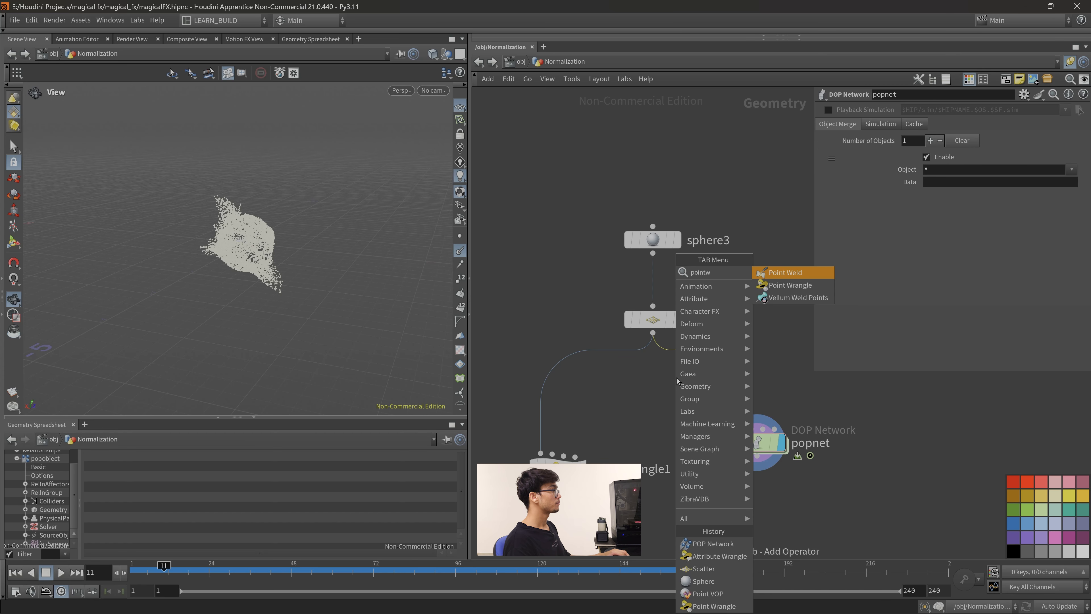
pyautogui.write('r')
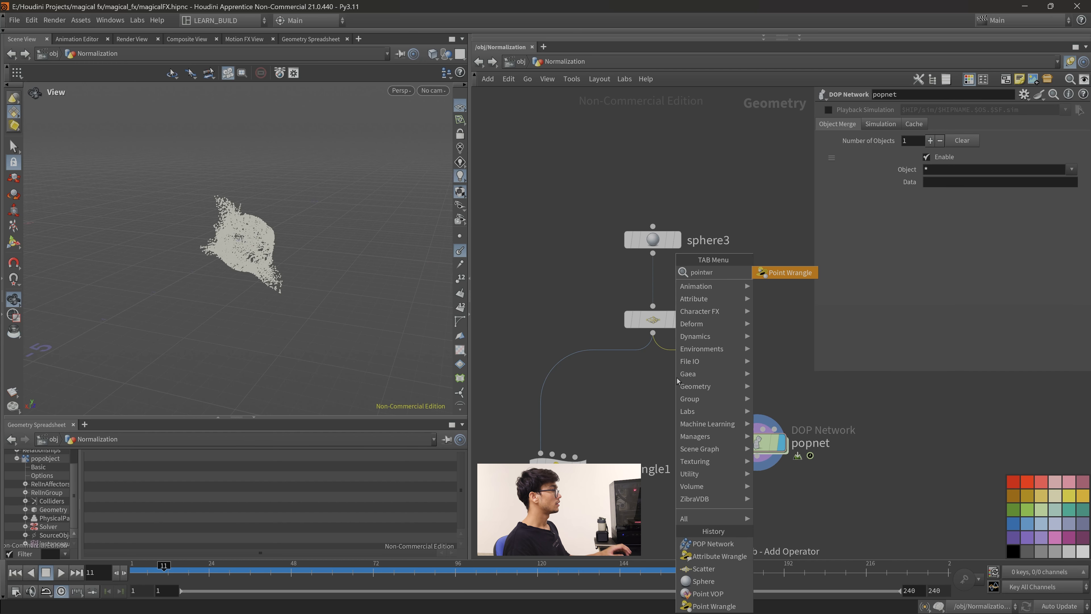
pyautogui.press('Return')
pyautogui.click(677, 378)
pyautogui.moveTo(737, 375); pyautogui.dragTo(721, 381)
pyautogui.click(918, 237)
pyautogui.moveTo(764, 448); pyautogui.dragTo(727, 489)
pyautogui.click(920, 195)
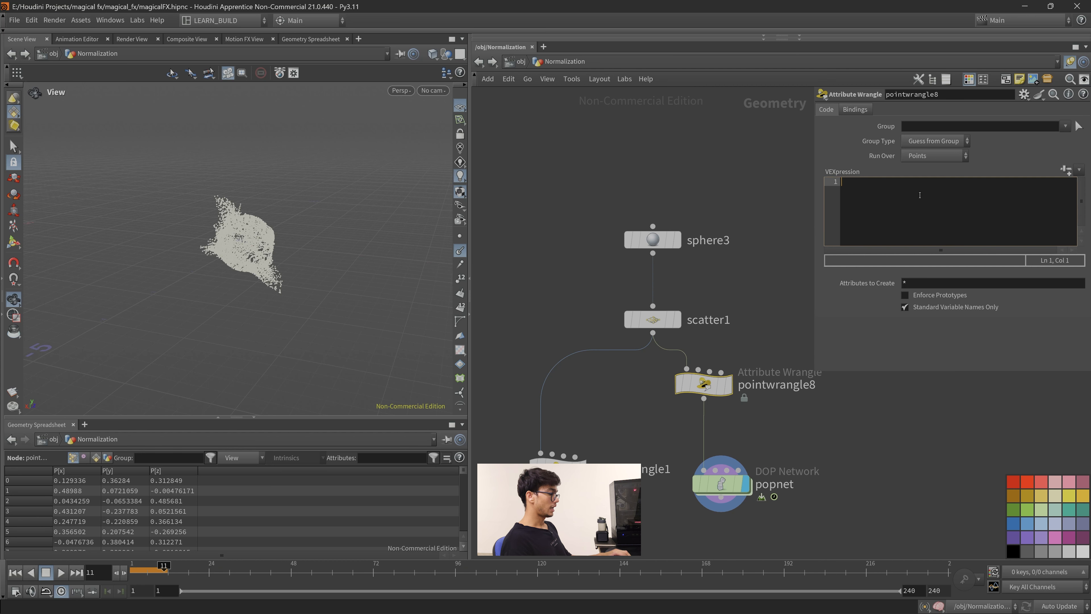
pyautogui.write('f@life = f')
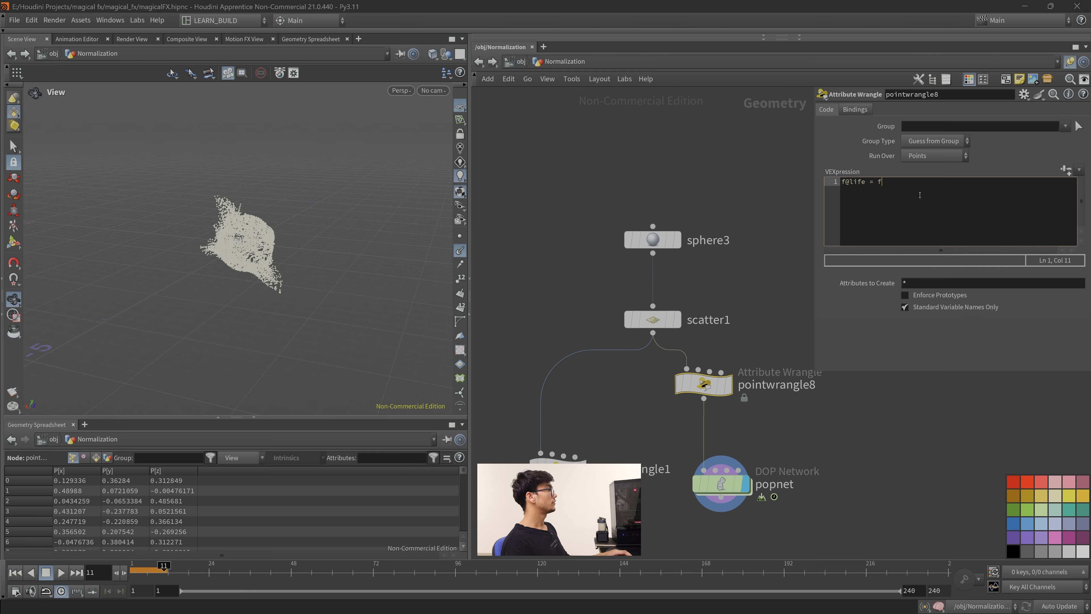
pyautogui.press('BackSpace')
pyautogui.write('r')
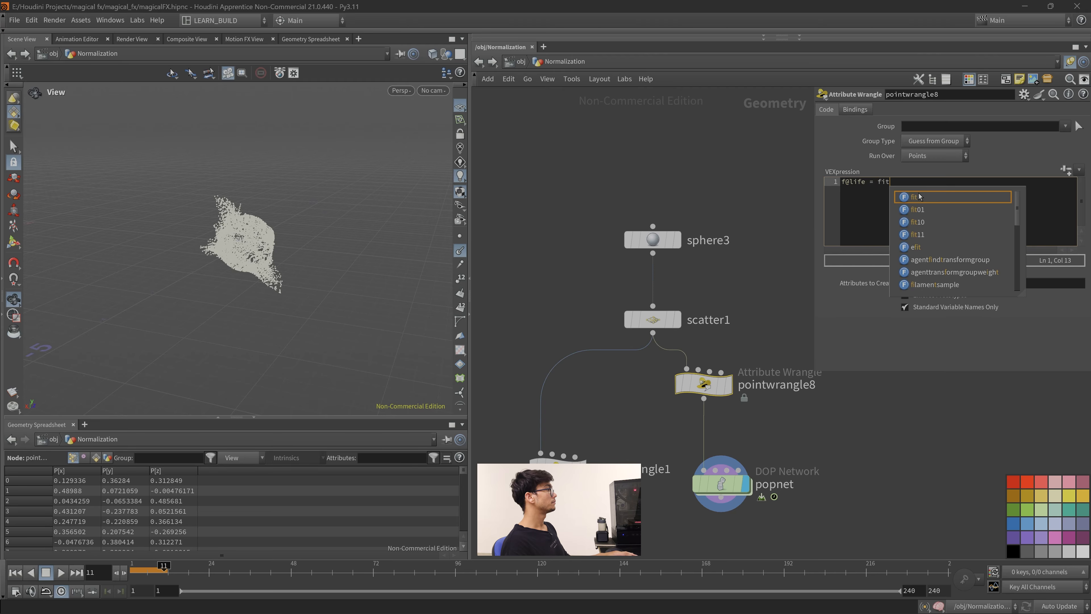
pyautogui.press('Escape')
pyautogui.write('and')
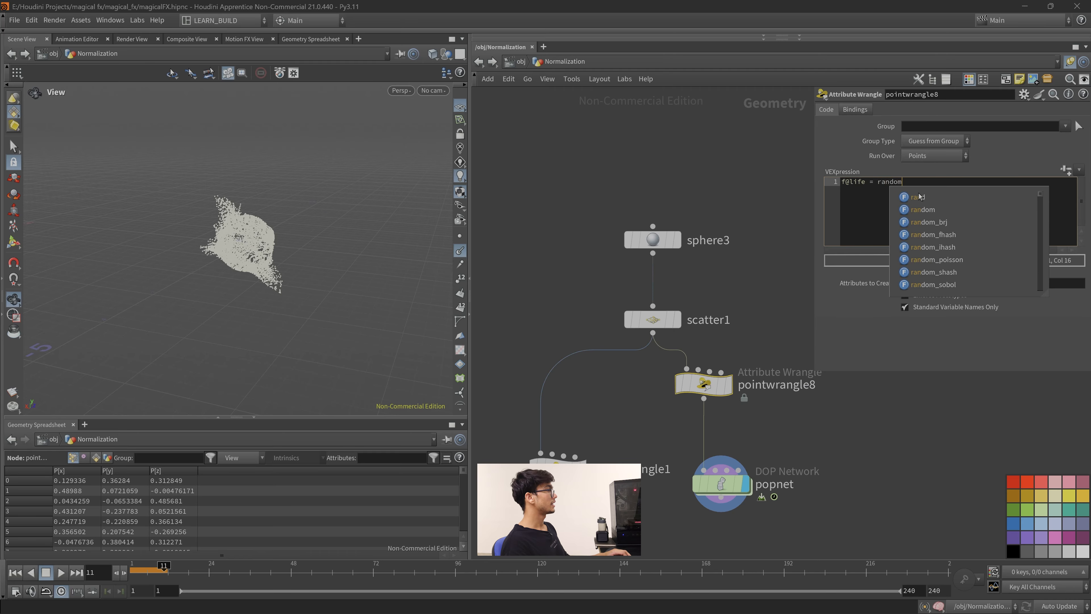
pyautogui.write('(')
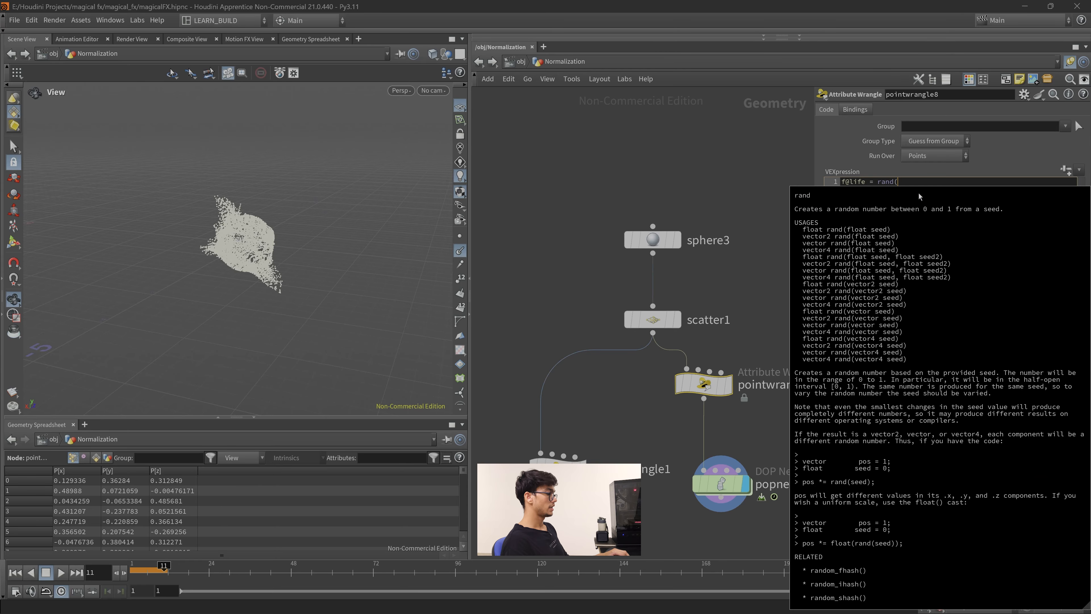
pyautogui.write('@ptnum)')
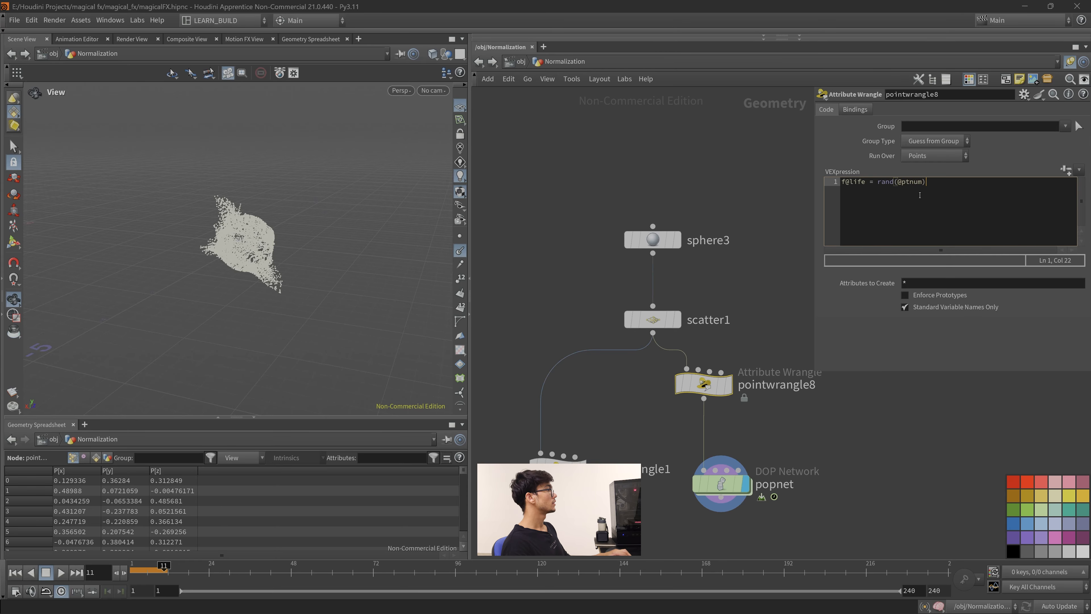
pyautogui.write(';')
pyautogui.scroll(-4, 229, 506)
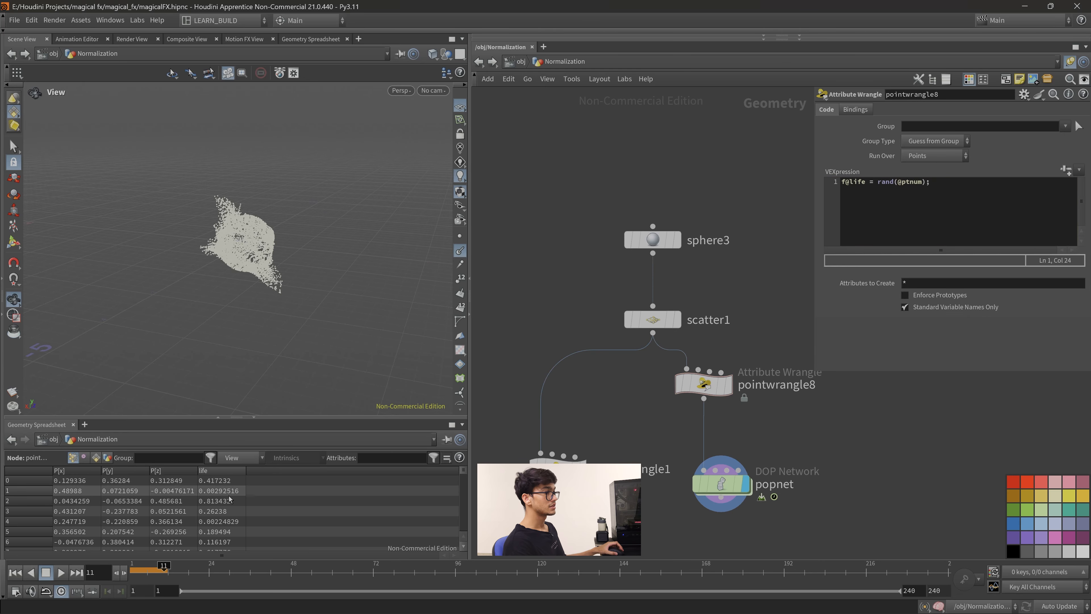
pyautogui.scroll(-10, 230, 521)
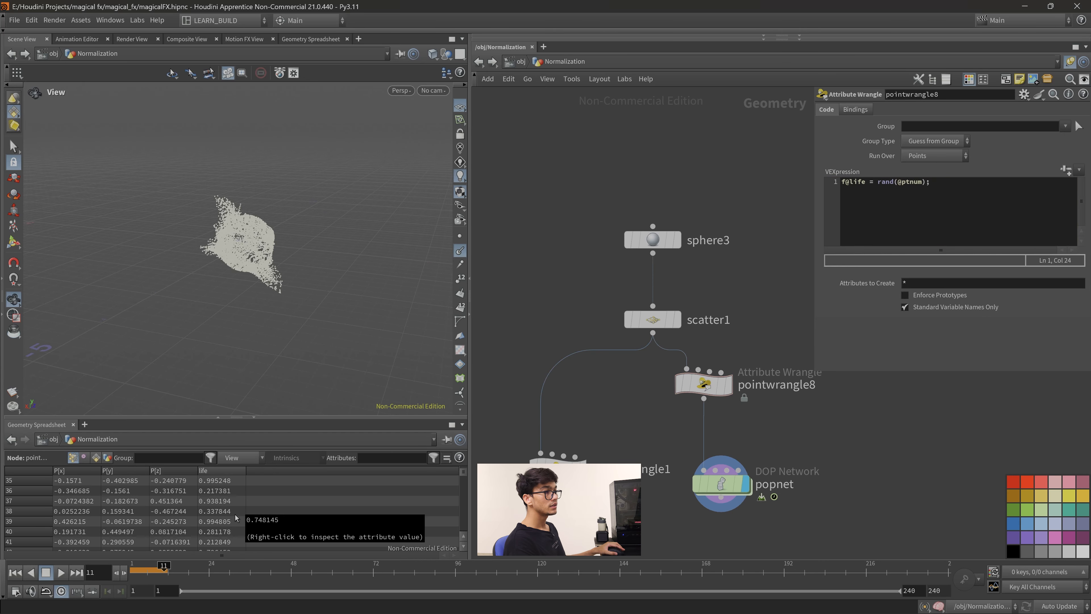
pyautogui.scroll(14, 230, 511)
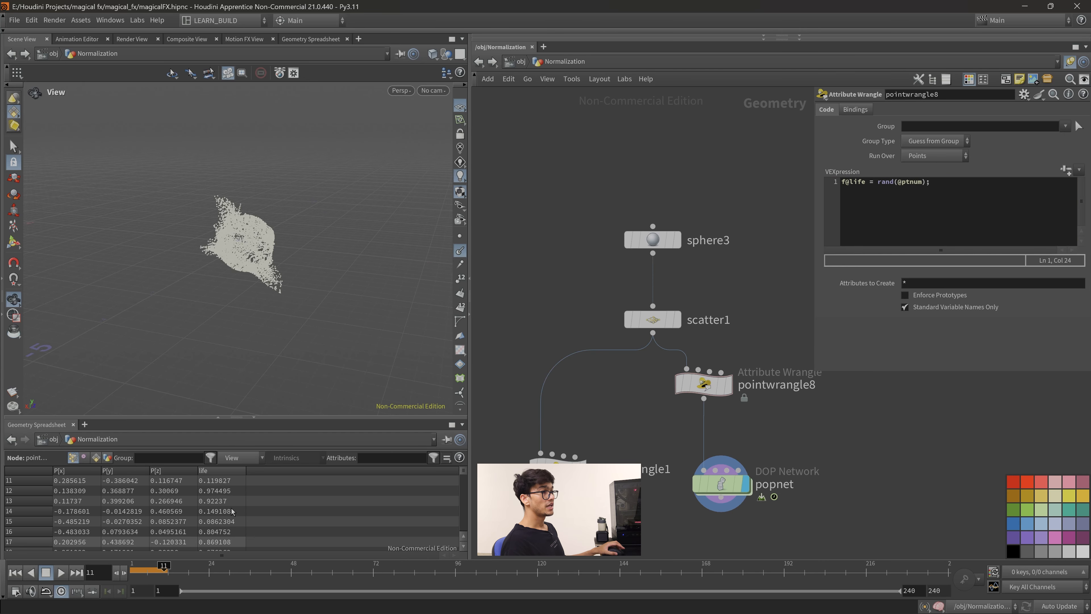
pyautogui.moveTo(925, 188); pyautogui.dragTo(898, 183)
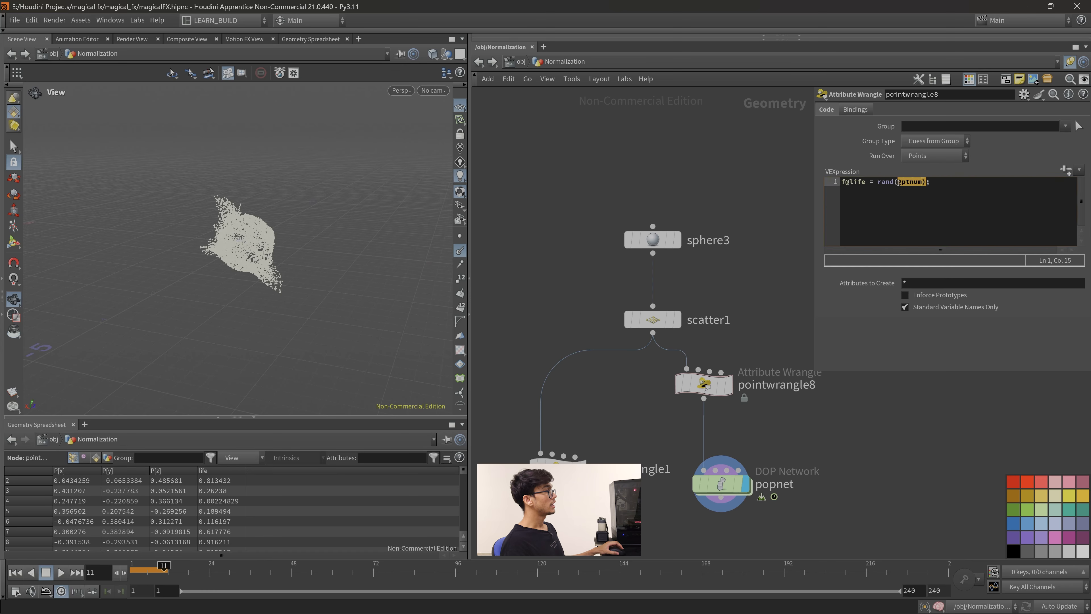
pyautogui.click(883, 182)
pyautogui.click(925, 197)
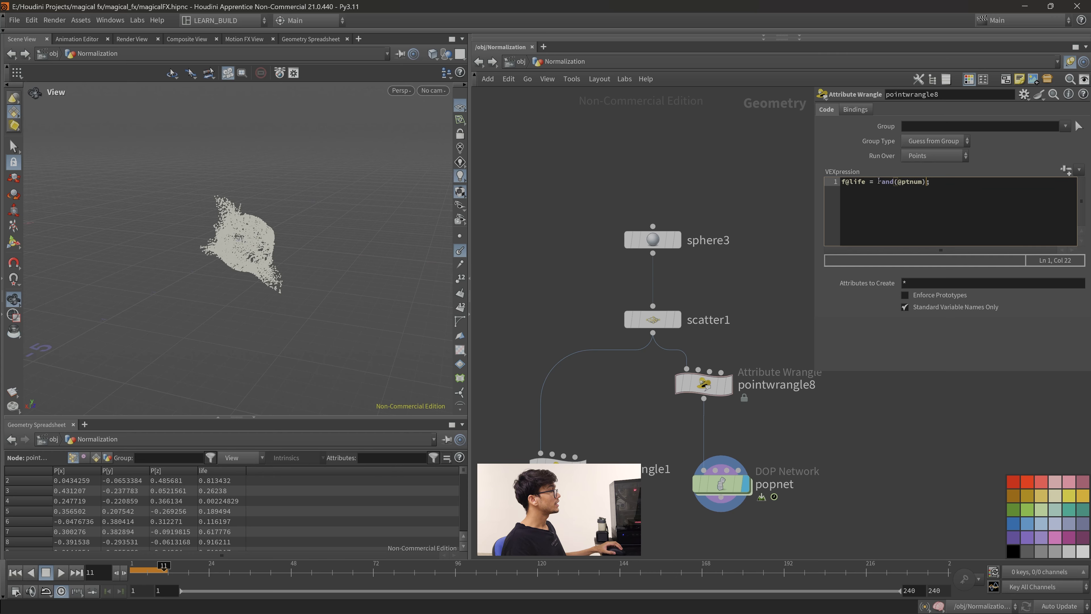
pyautogui.click(972, 182)
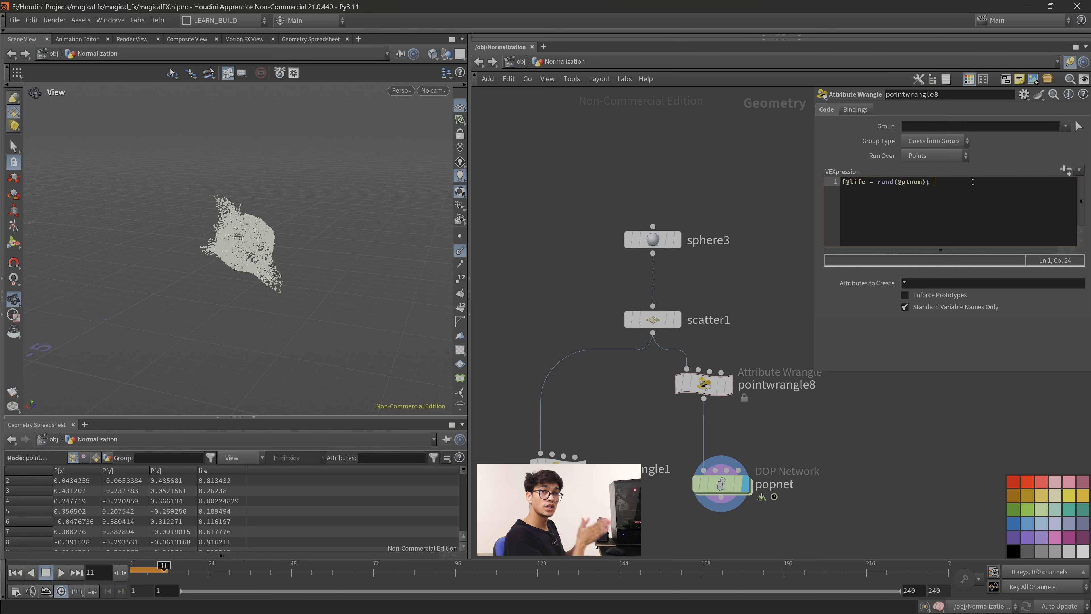
pyautogui.click(875, 181)
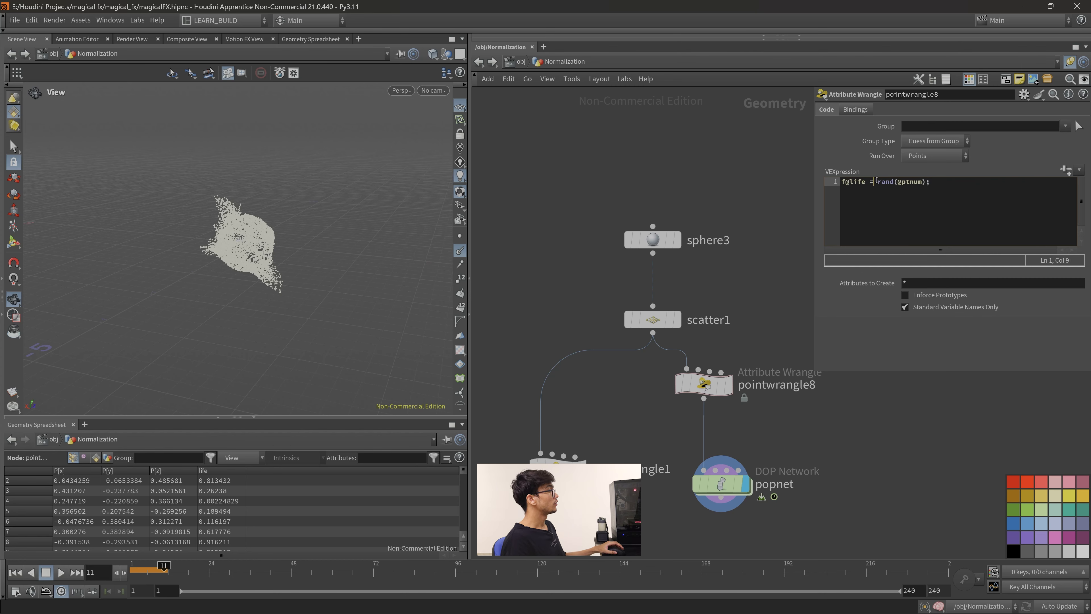
pyautogui.write('fit01')
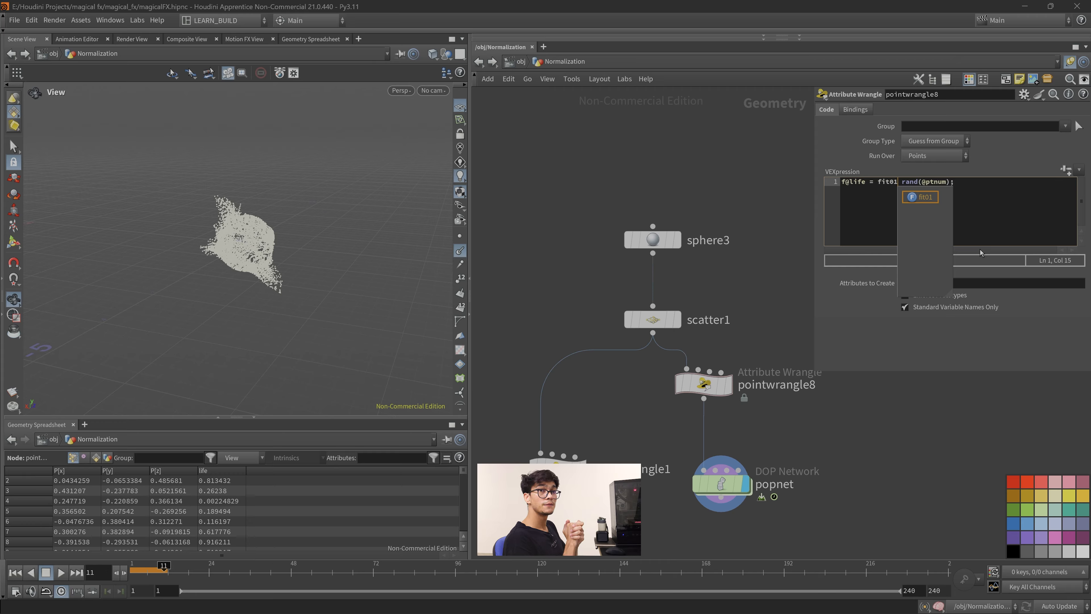
pyautogui.click(993, 188)
pyautogui.moveTo(950, 184); pyautogui.dragTo(901, 183)
pyautogui.click(923, 185)
pyautogui.click(941, 201)
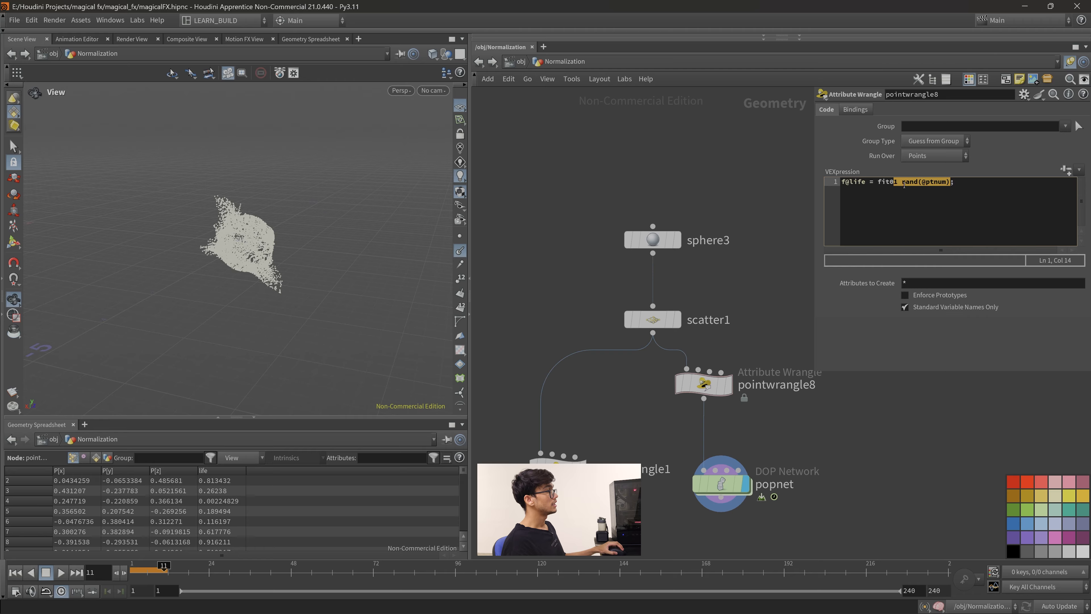
pyautogui.click(923, 193)
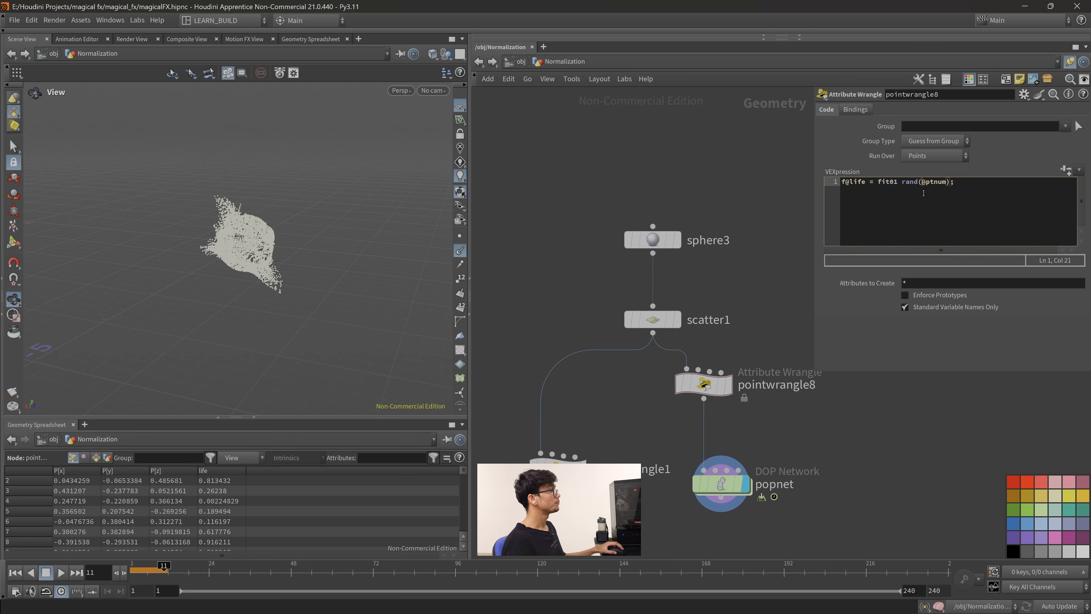
pyautogui.click(897, 182)
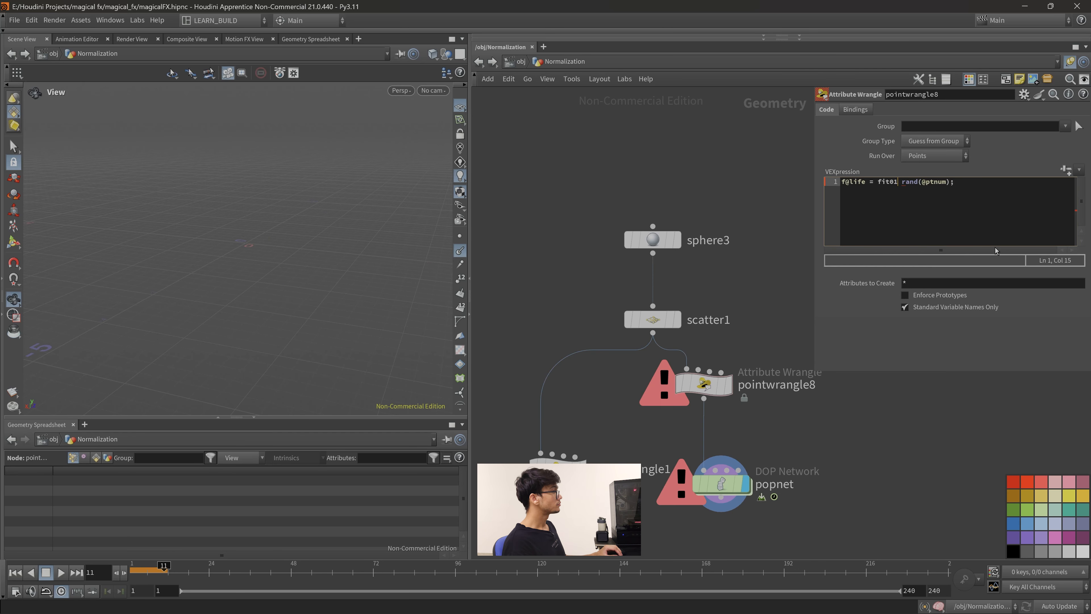
pyautogui.write('(')
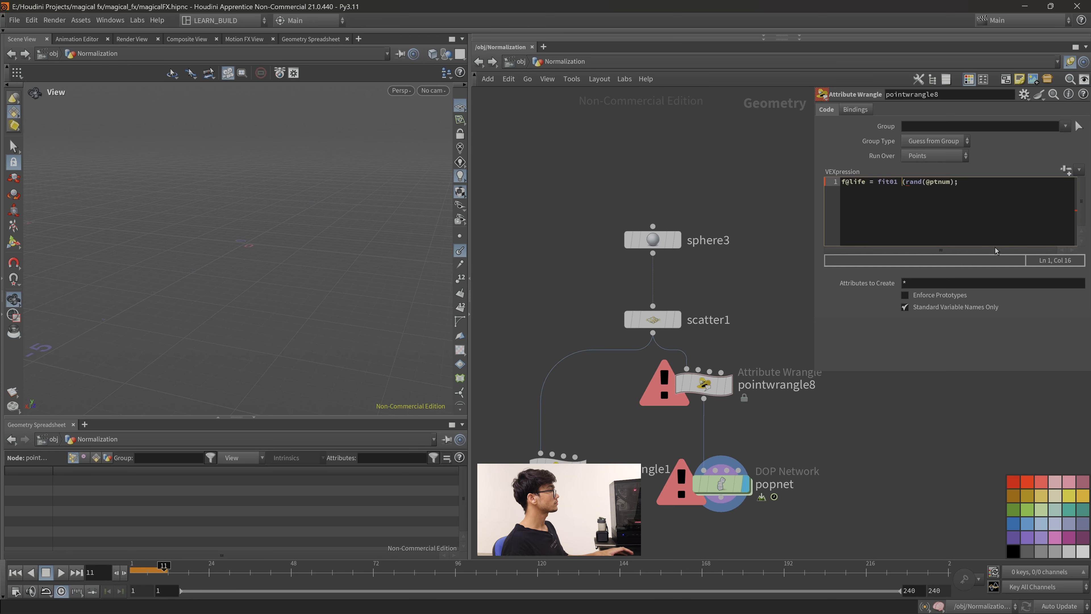
pyautogui.press('BackSpace')
pyautogui.press('Right')
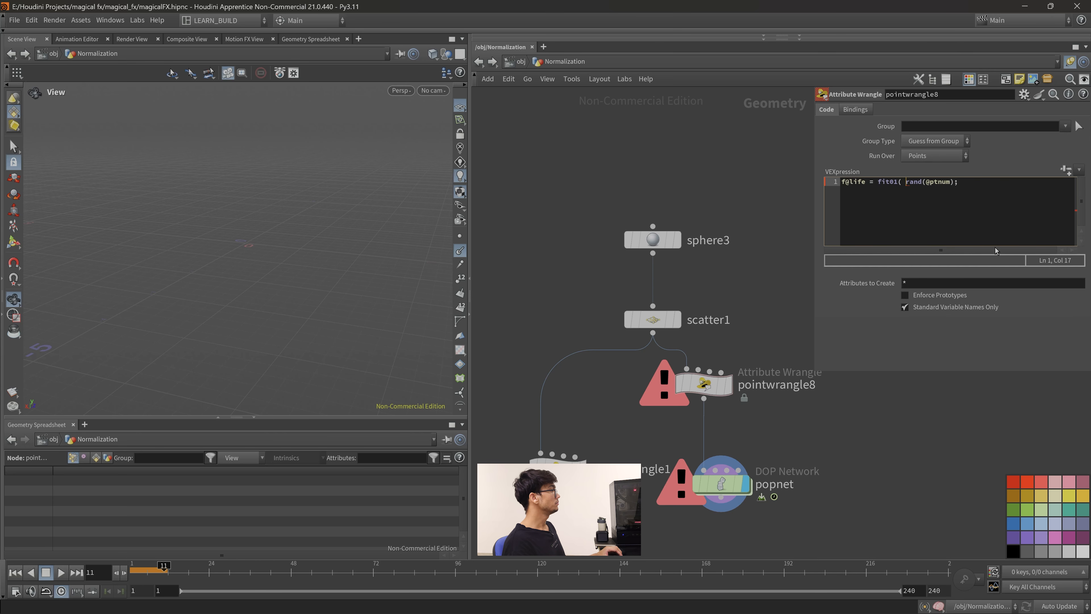
pyautogui.press('Delete')
pyautogui.press('Right')
pyautogui.press('Right')
pyautogui.write('(')
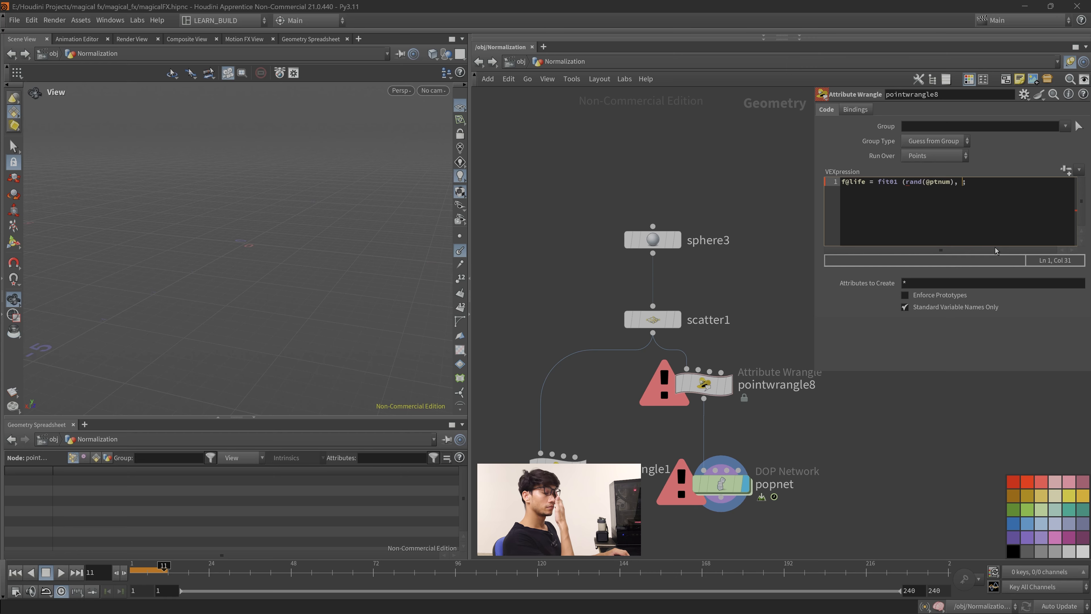
pyautogui.write('0.3, 1.5')
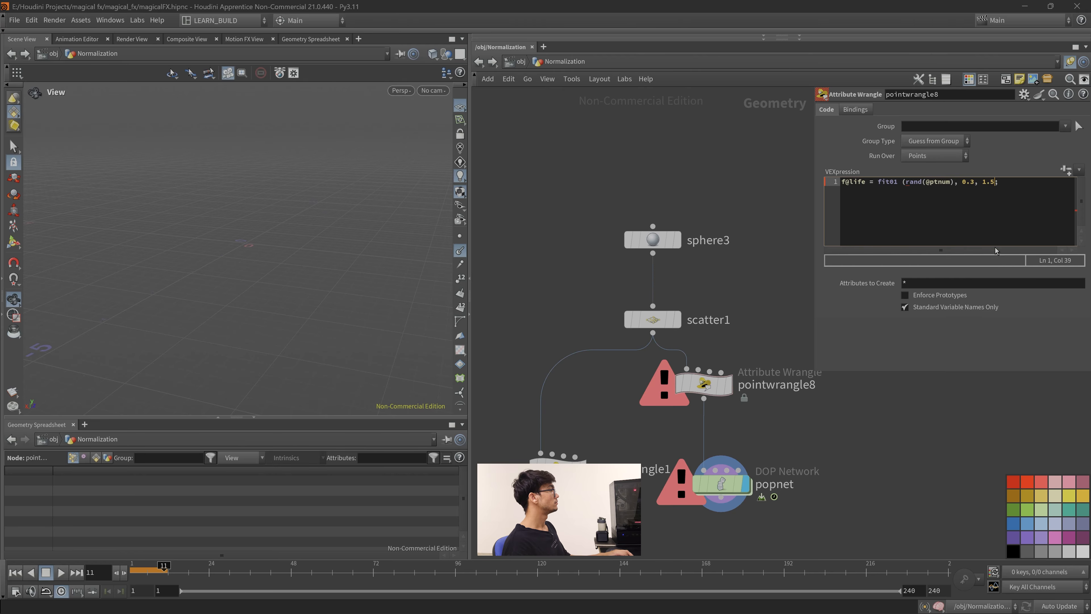
pyautogui.write(')')
pyautogui.click(894, 181)
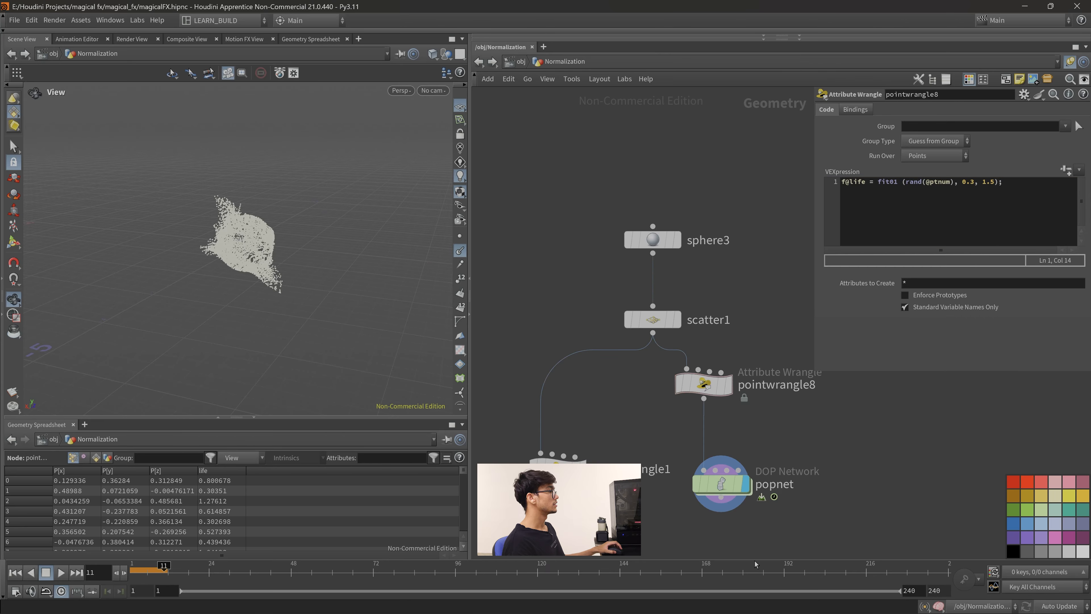
# Open the age network and read the sticky note explaining fit01, nudging the note slightly away from the nodes.
pyautogui.click(708, 480)
pyautogui.moveTo(841, 471); pyautogui.dragTo(841, 466, button='middle')
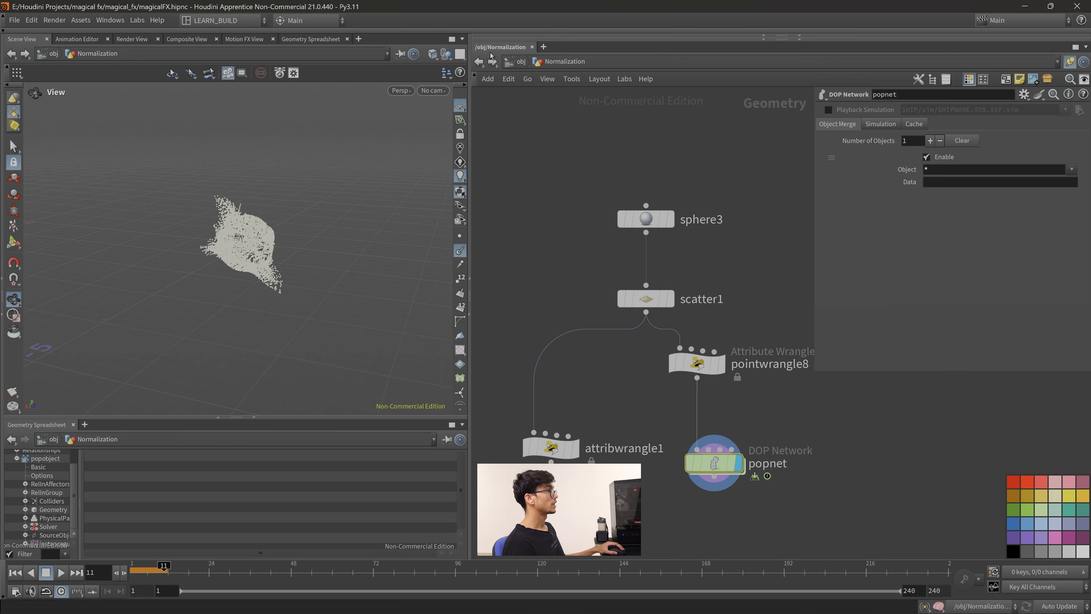
pyautogui.click(479, 61)
pyautogui.doubleClick(623, 269)
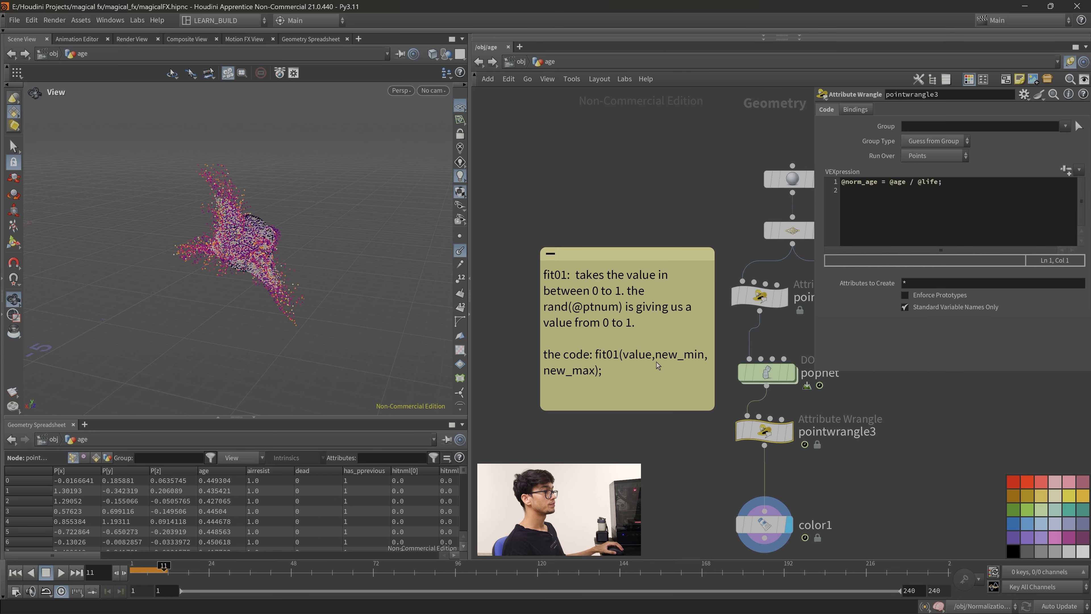
pyautogui.moveTo(651, 354); pyautogui.dragTo(630, 352)
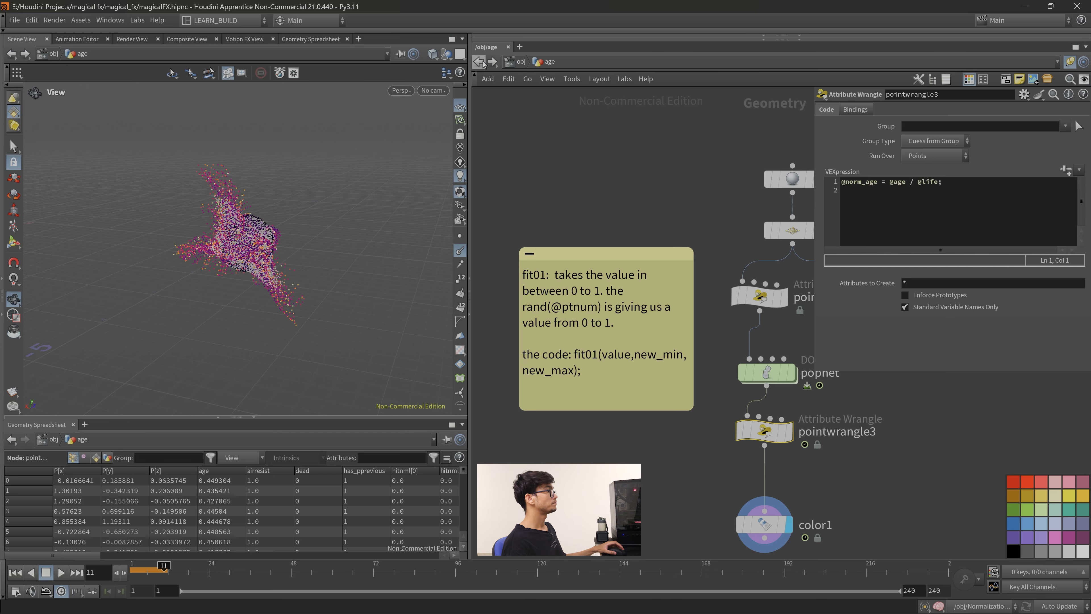
# Return to the Normalization network and review the arguments of pointwrangle8's fit01 life expression.
pyautogui.press('u')
pyautogui.doubleClick(633, 214)
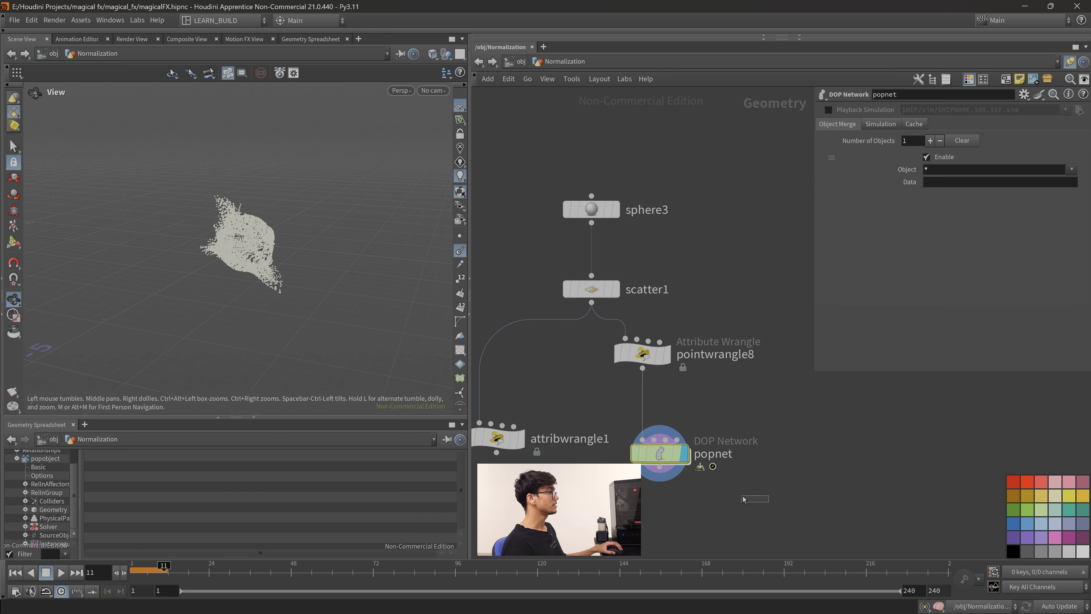
pyautogui.click(663, 366)
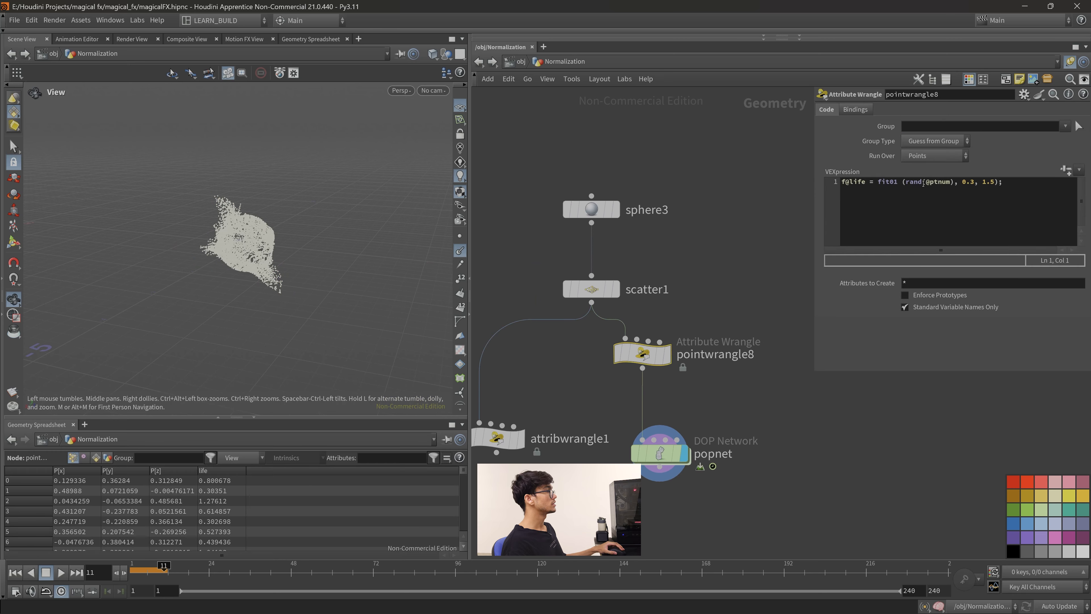
pyautogui.click(948, 181)
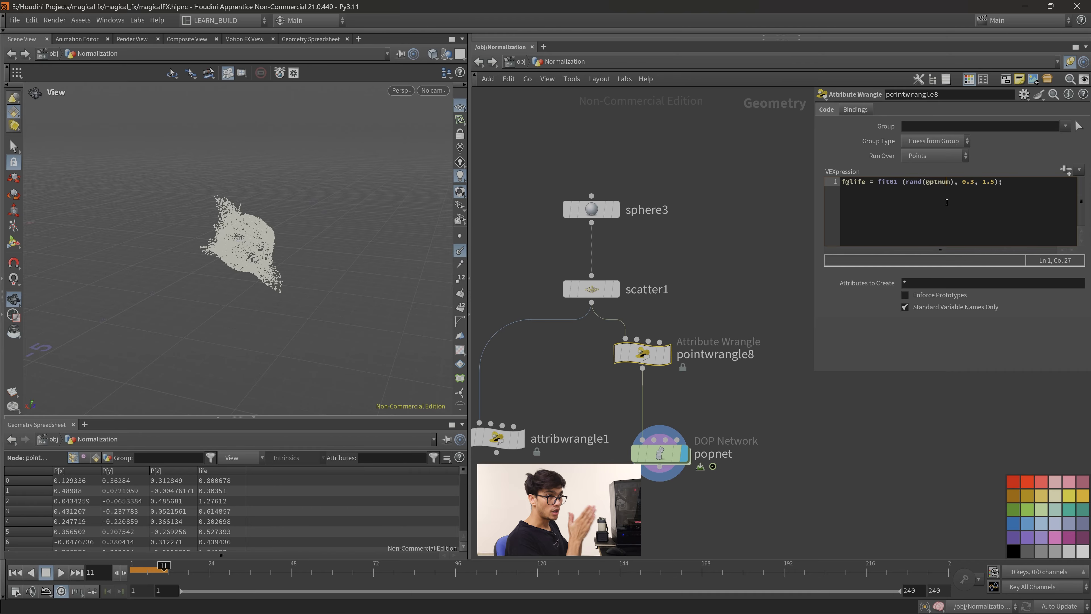
pyautogui.click(916, 198)
pyautogui.click(869, 180)
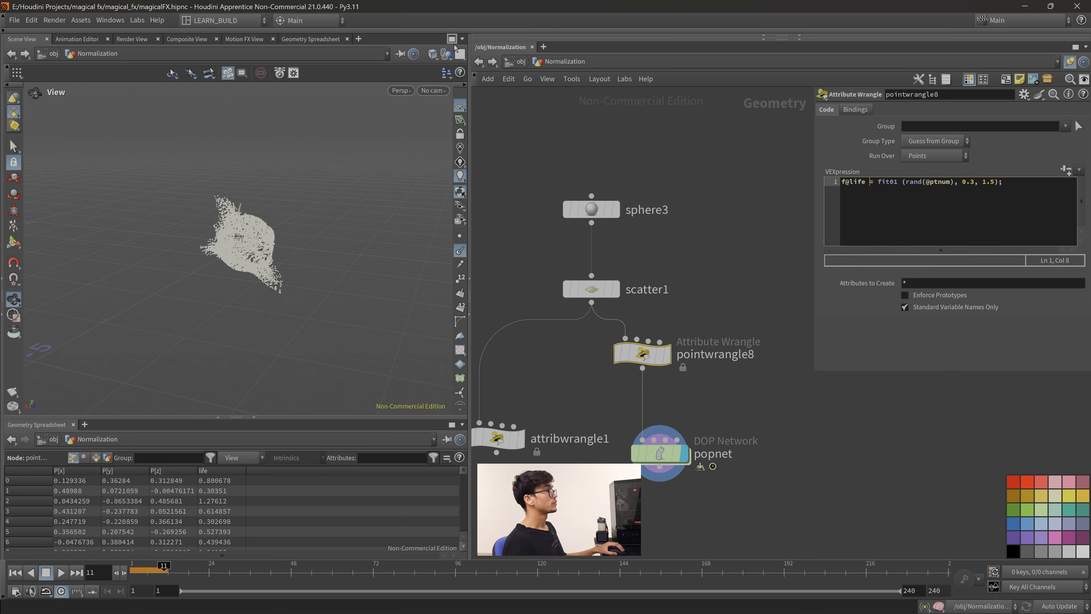
# Revisit the fit01 sticky note in the age network, shift it slightly, and go back to the Normalization network.
pyautogui.press('u')
pyautogui.doubleClick(618, 286)
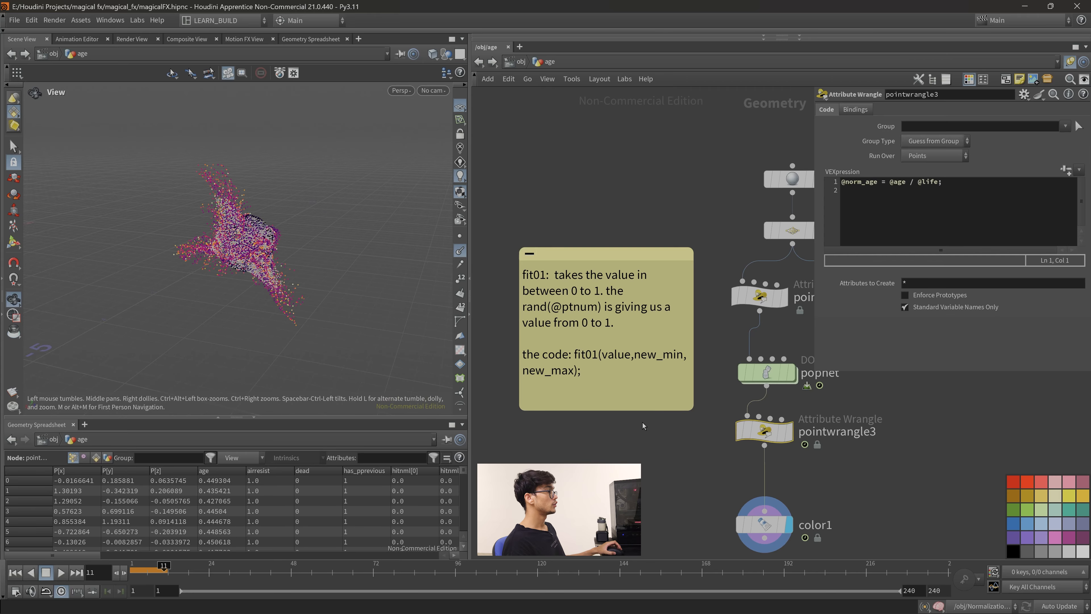
pyautogui.moveTo(638, 362); pyautogui.dragTo(655, 363)
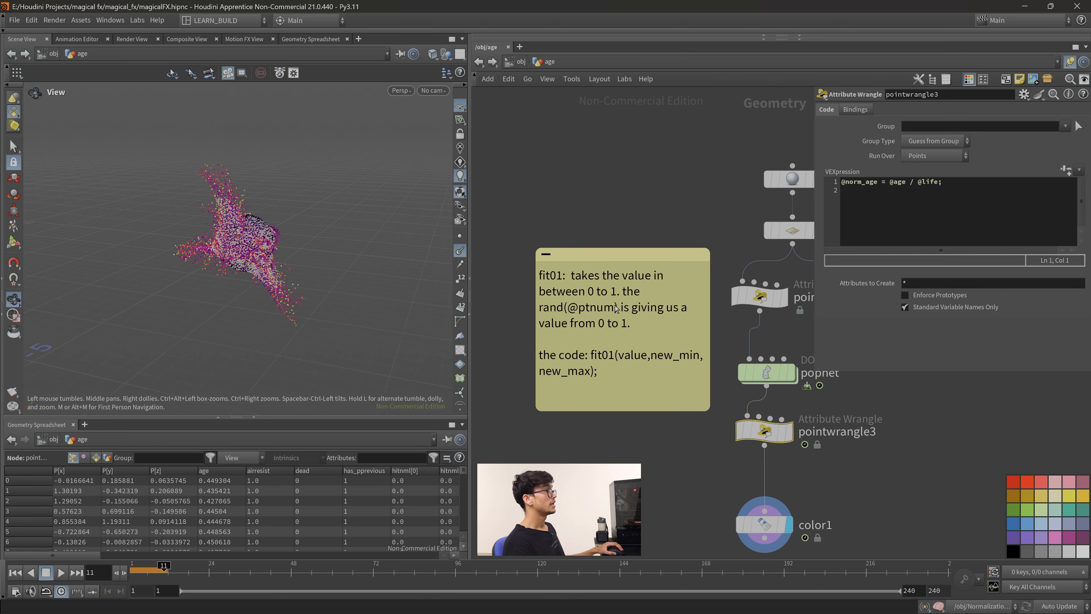
pyautogui.click(479, 62)
pyautogui.doubleClick(621, 231)
# Select popnet and play the particle simulation from the first frame to check the random lifetimes.
pyautogui.moveTo(780, 472); pyautogui.dragTo(651, 391)
pyautogui.click(16, 573)
pyautogui.click(62, 573)
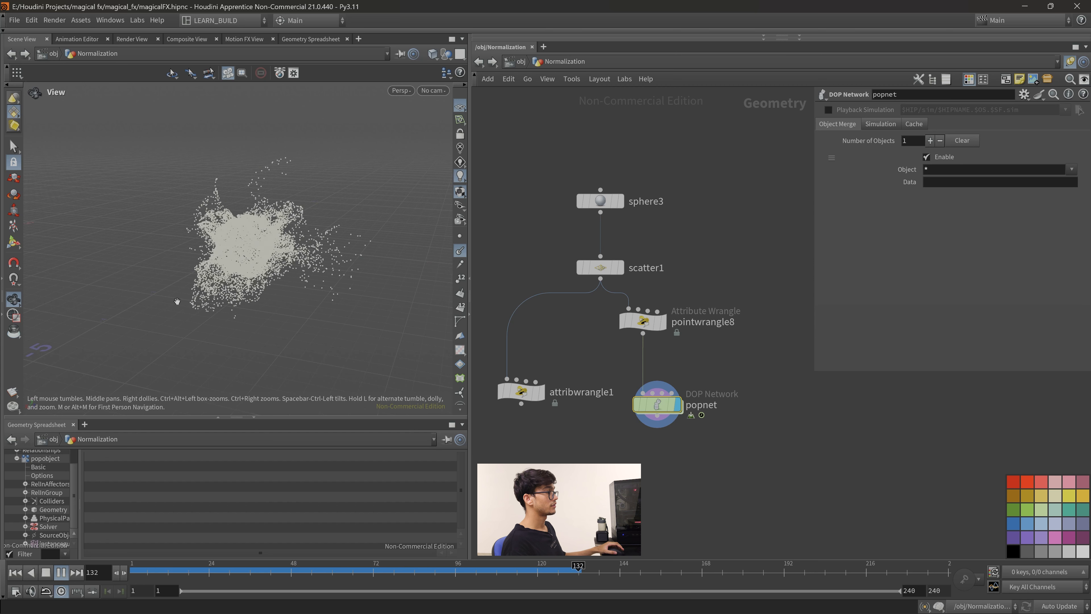
# Change the fit01 output range in pointwrangle8's life expression to a minimum of 0.5 and a maximum of 2.
pyautogui.click(643, 321)
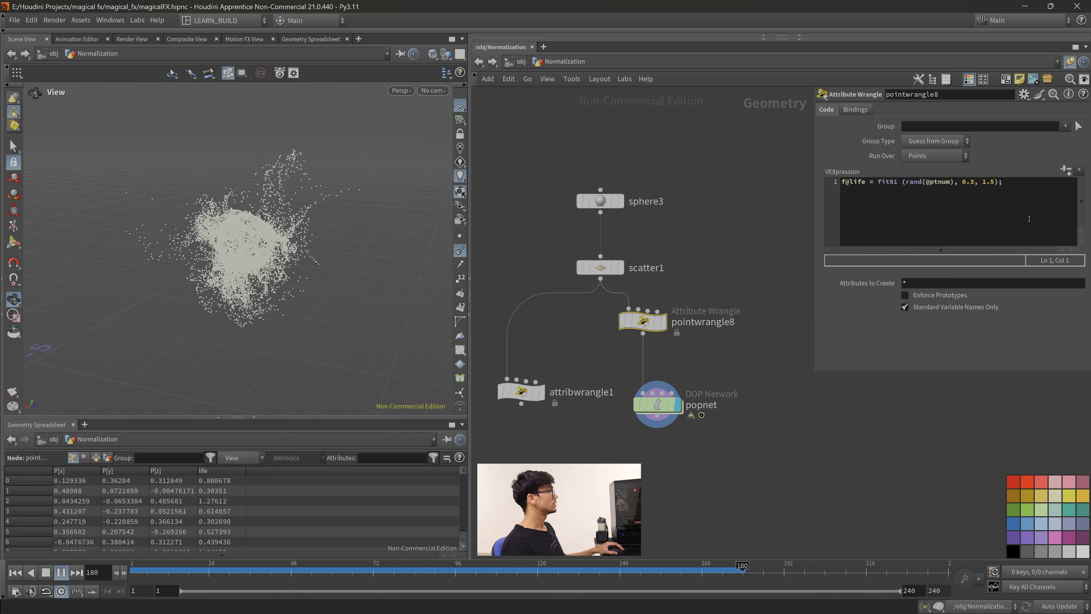
pyautogui.click(974, 182)
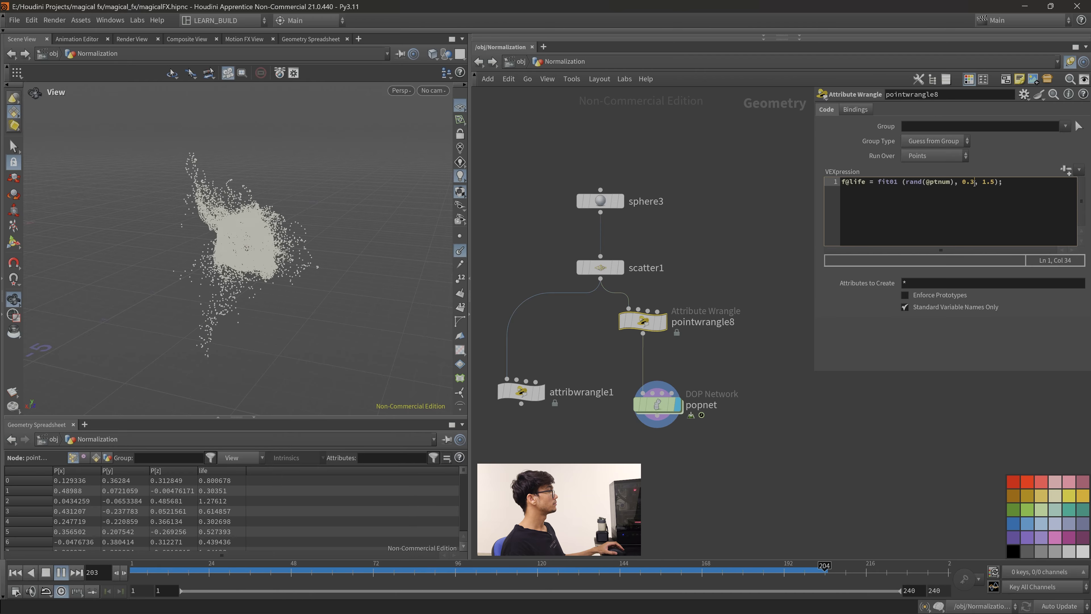
pyautogui.press('BackSpace')
pyautogui.write('5')
pyautogui.click(994, 183)
pyautogui.press('BackSpace')
pyautogui.press('BackSpace')
pyautogui.click(808, 466)
# Replay the simulation from the first frame to examine the particles with the new life range.
pyautogui.moveTo(148, 570); pyautogui.dragTo(131, 571)
pyautogui.click(61, 572)
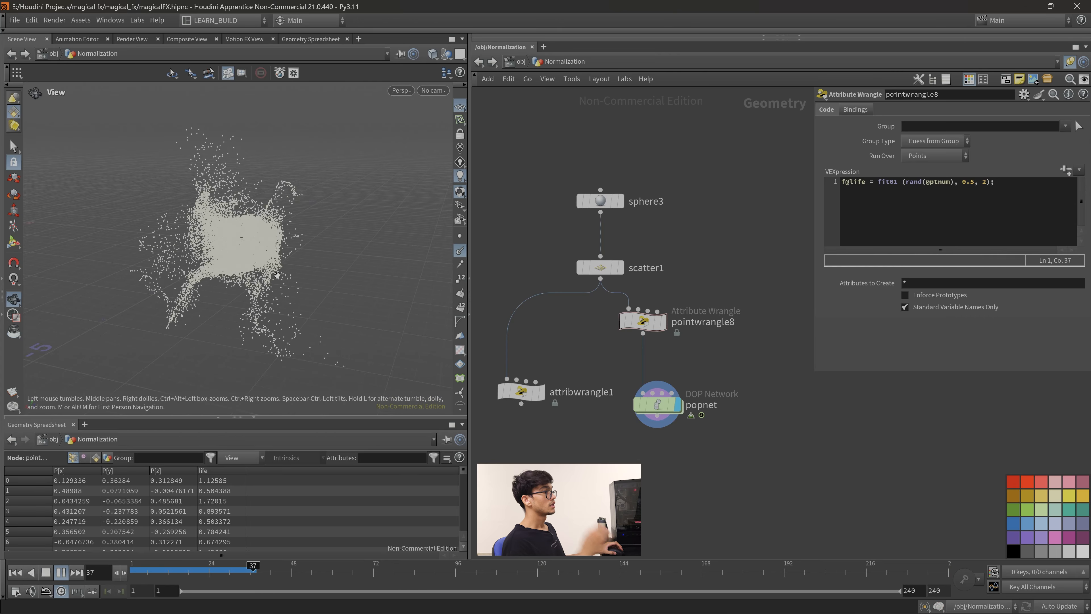
pyautogui.moveTo(581, 272)
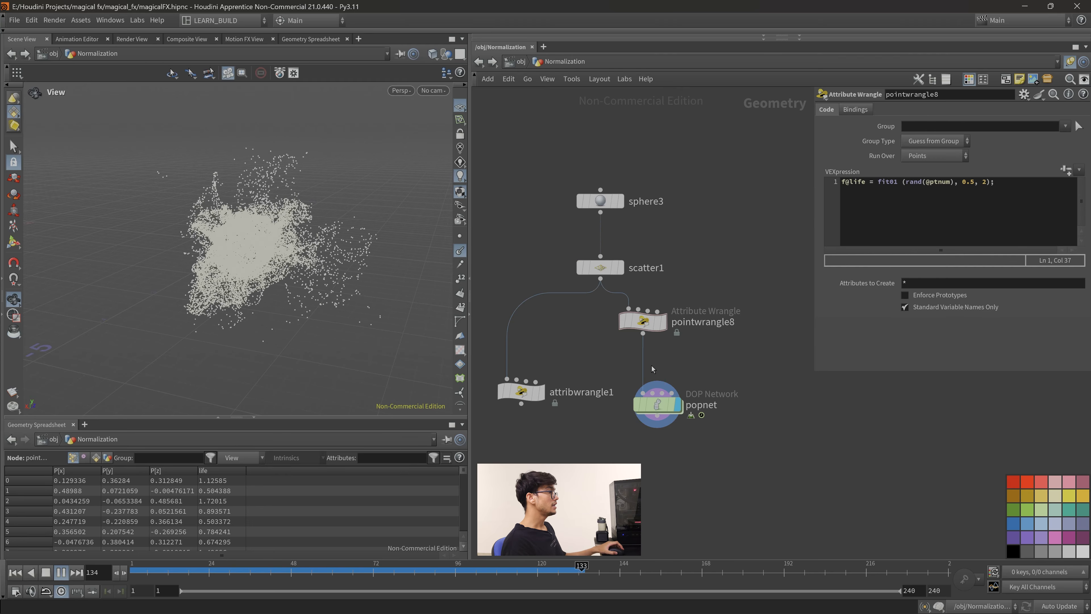
# Move popnet up closer beneath pointwrangle8 and rewind the timeline to frame 1.
pyautogui.moveTo(652, 368); pyautogui.dragTo(632, 321, button='middle')
pyautogui.moveTo(637, 356); pyautogui.dragTo(621, 331)
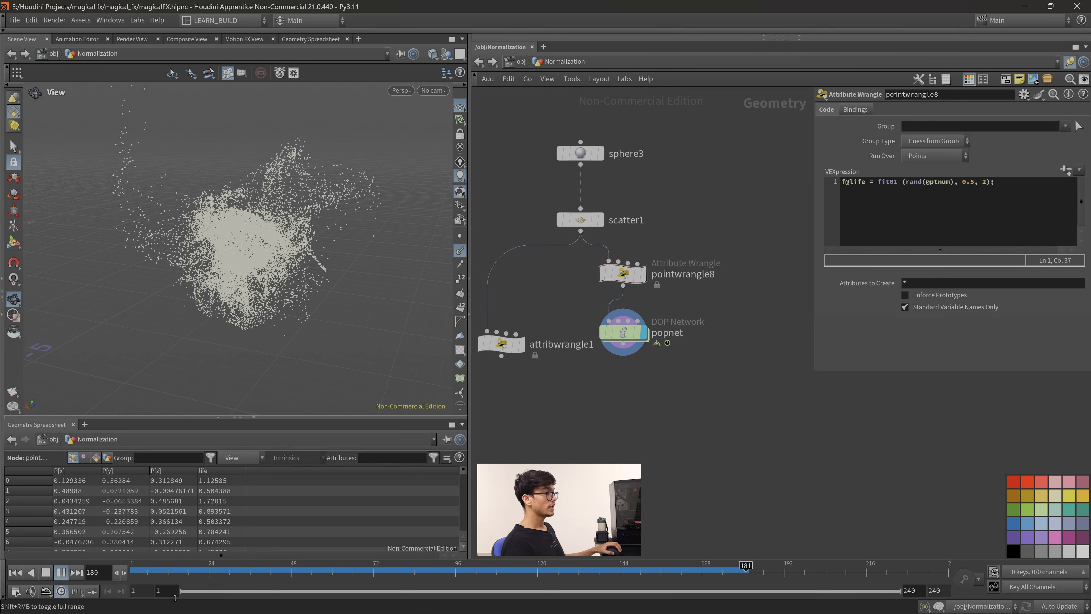
pyautogui.moveTo(200, 573); pyautogui.dragTo(132, 574)
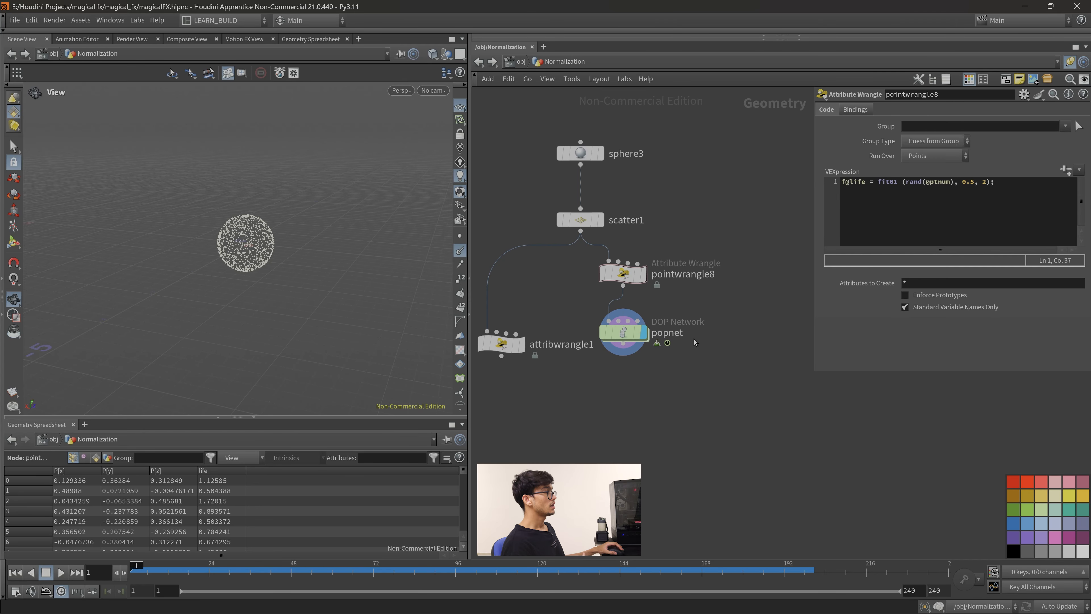
# Start a wire from popnet's output, switch to the handwritten whiteboard and find empty space below the nage notes.
pyautogui.moveTo(622, 344); pyautogui.dragTo(640, 398)
pyautogui.click(637, 393)
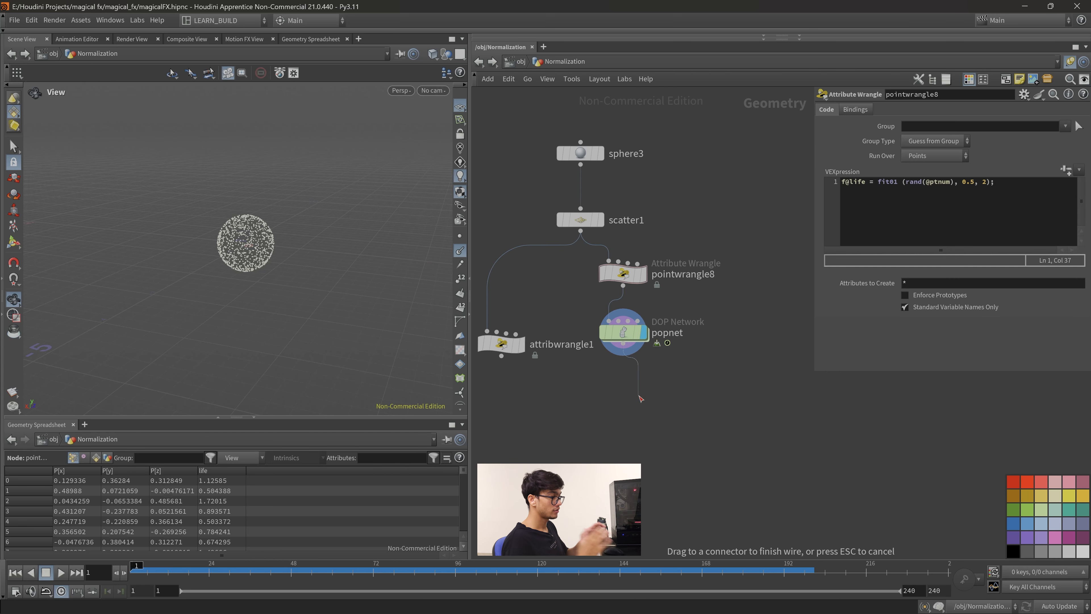
pyautogui.moveTo(639, 396); pyautogui.dragTo(608, 610)
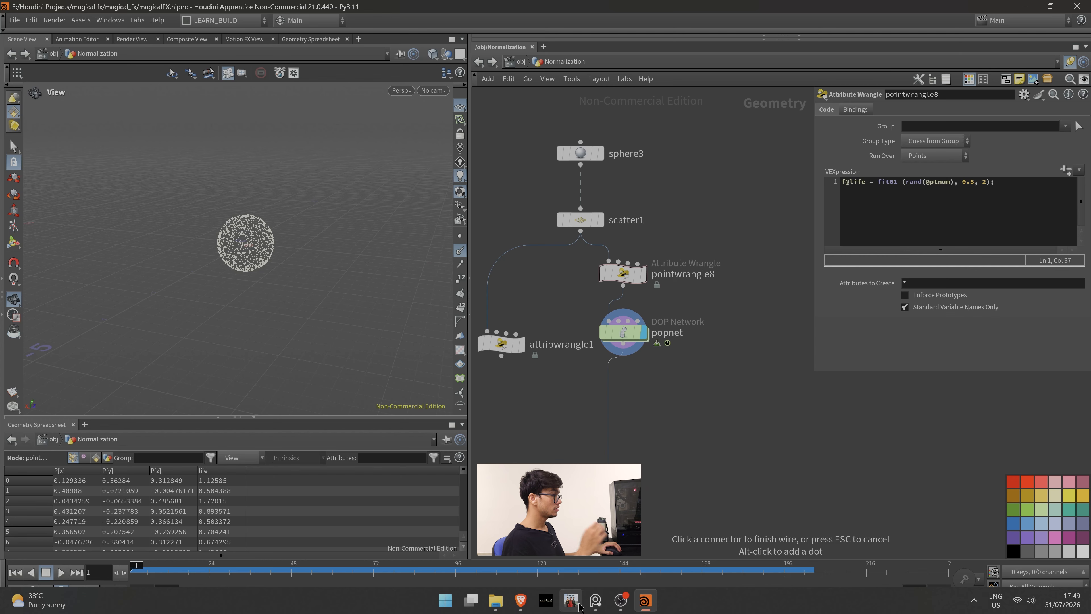
pyautogui.click(595, 601)
pyautogui.moveTo(533, 367); pyautogui.dragTo(520, 330, button='middle')
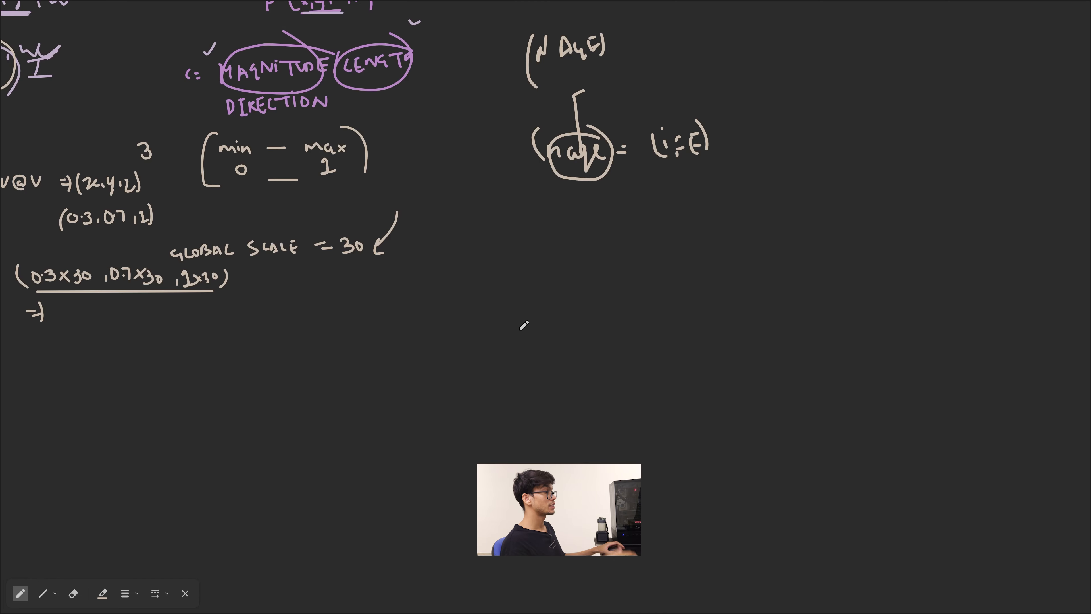
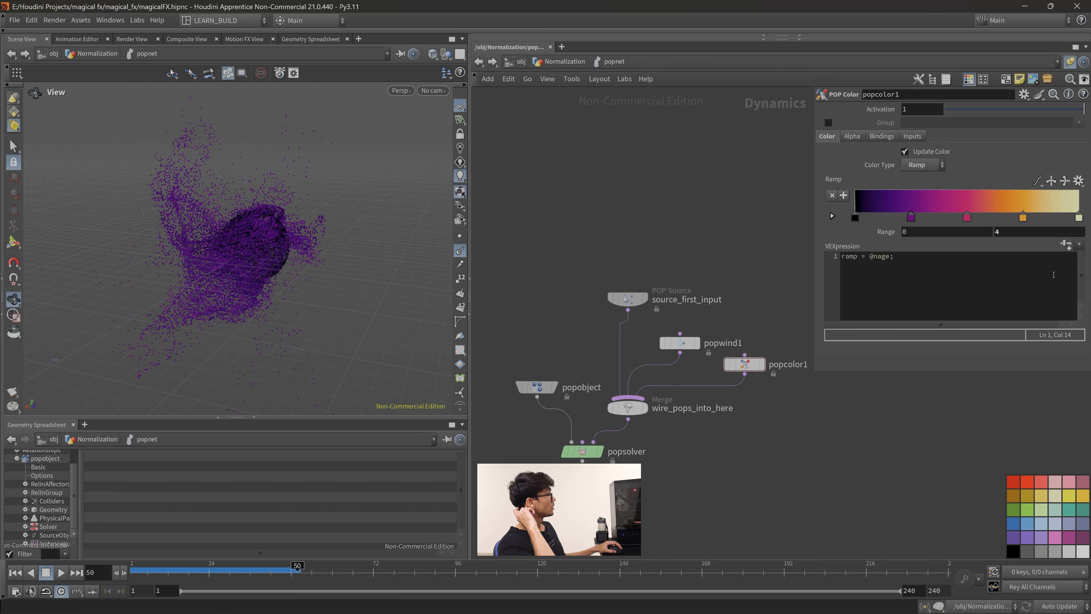
# Set the maximum of popcolor1's color ramp range to 2.
pyautogui.click(993, 233)
pyautogui.write('2')
pyautogui.press('Return')
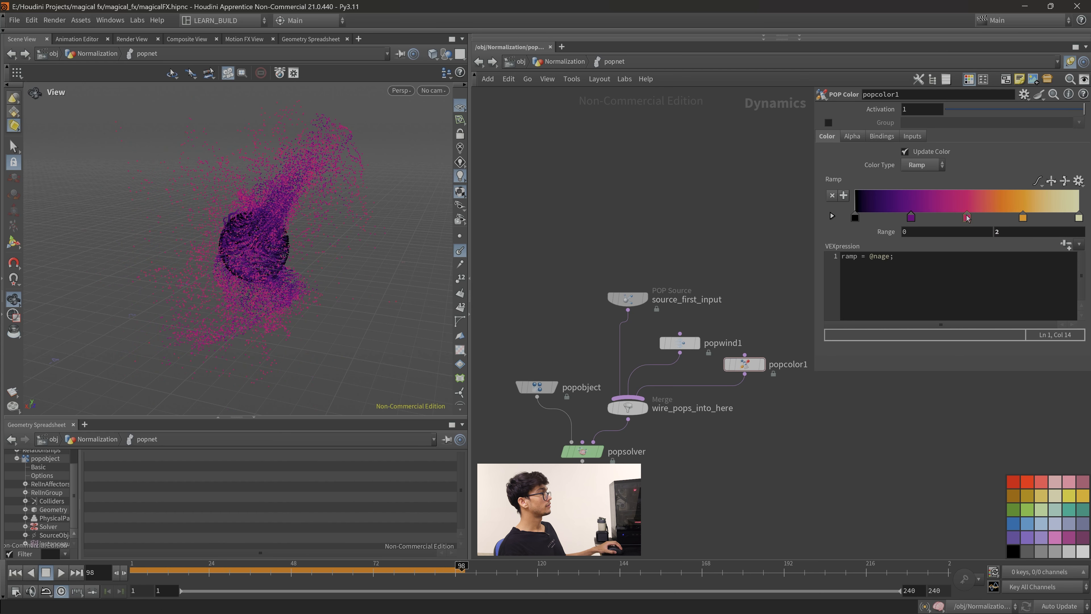
# Scrub through the particle simulation, rewind it to frame 1 and return from popnet to the Normalization network.
pyautogui.click(365, 570)
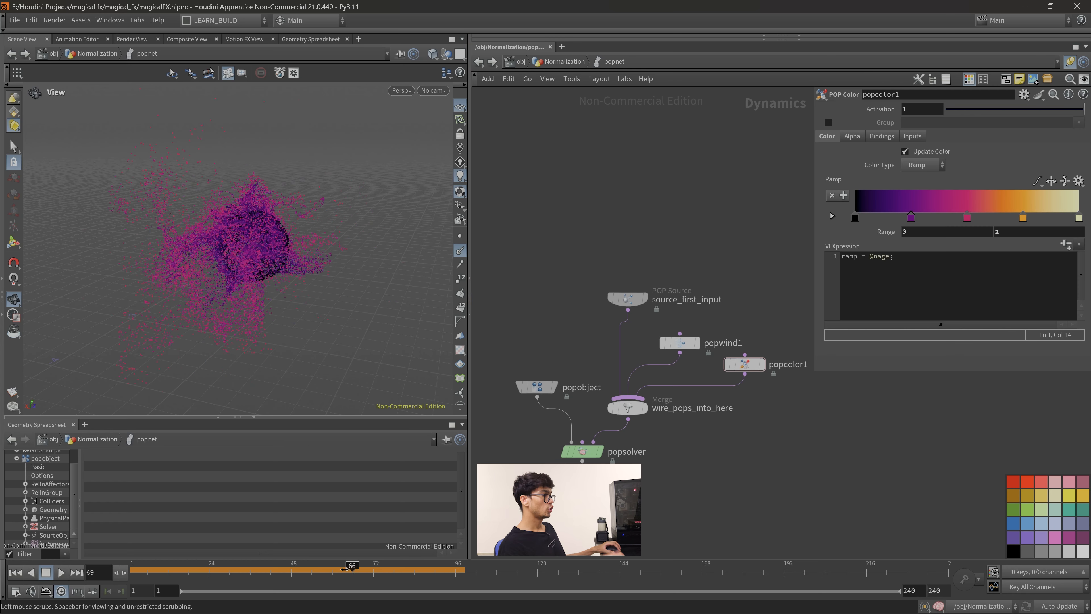
pyautogui.hotkey('ctrl', 'Up')
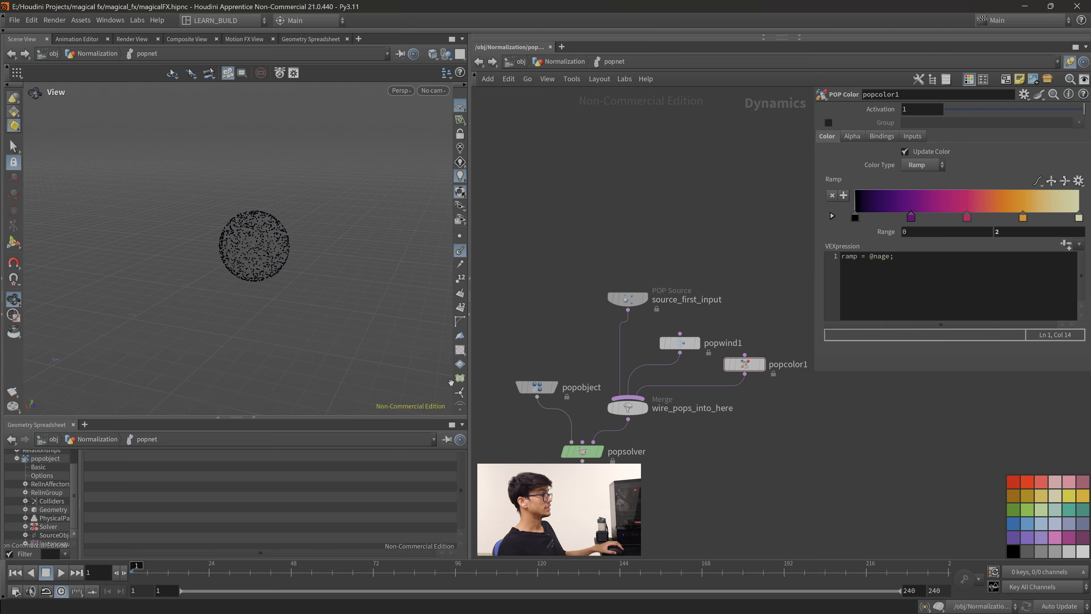
pyautogui.click(481, 63)
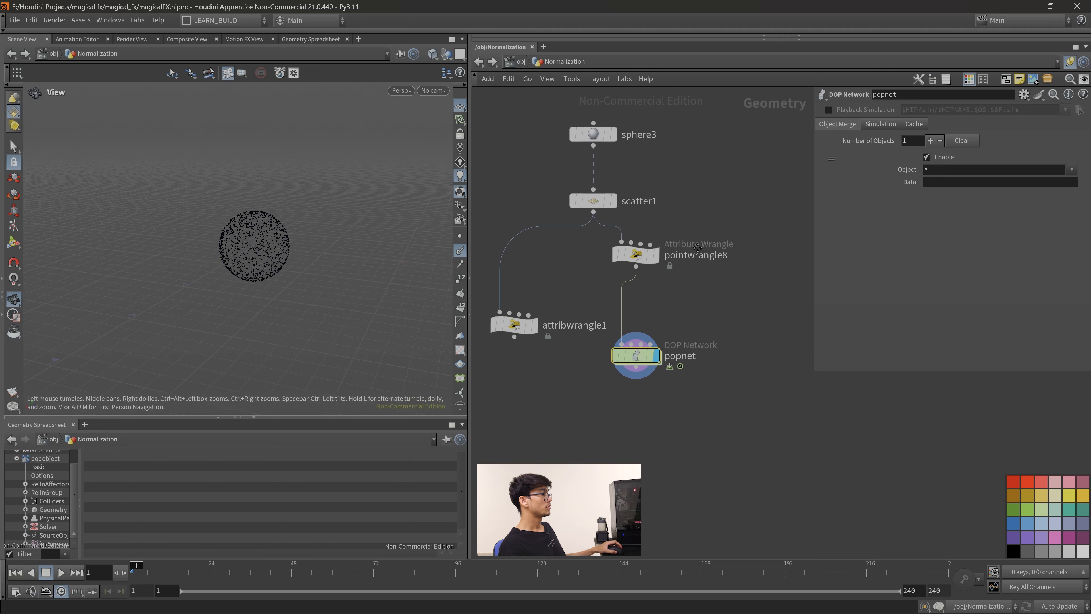
pyautogui.moveTo(638, 343); pyautogui.dragTo(660, 335)
pyautogui.doubleClick(661, 334)
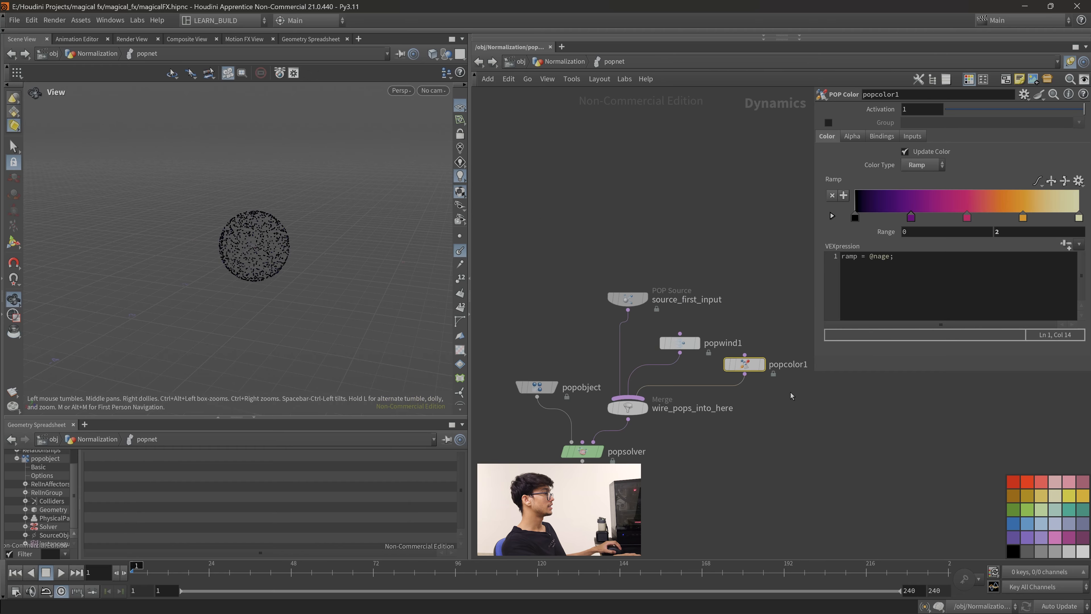
pyautogui.click(478, 63)
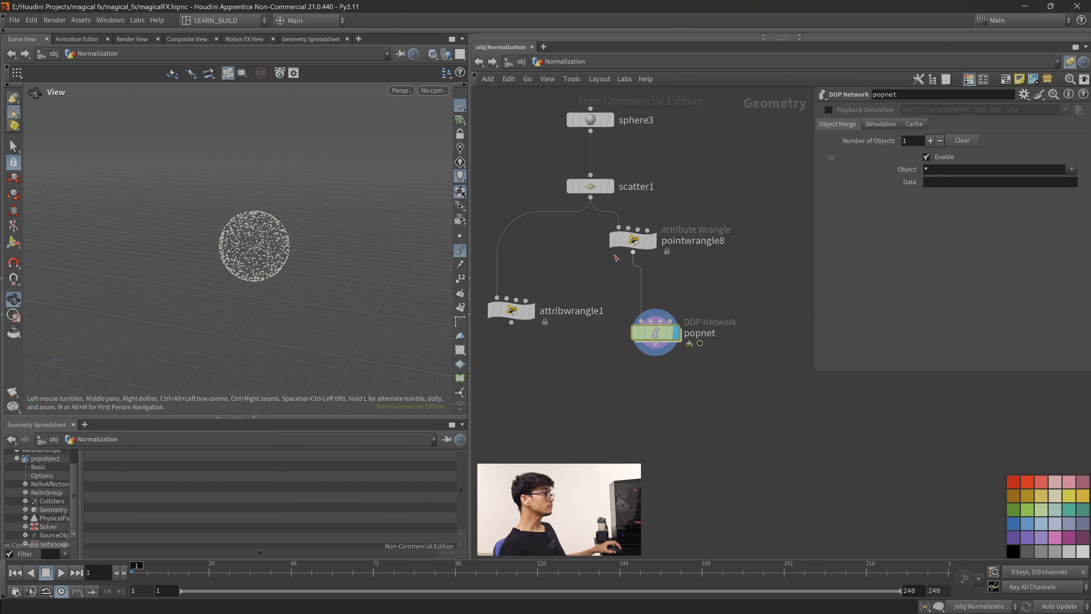
# Move popnet up beneath pointwrangle8 and add a Point Wrangle wired to popnet's output.
pyautogui.press('Tab')
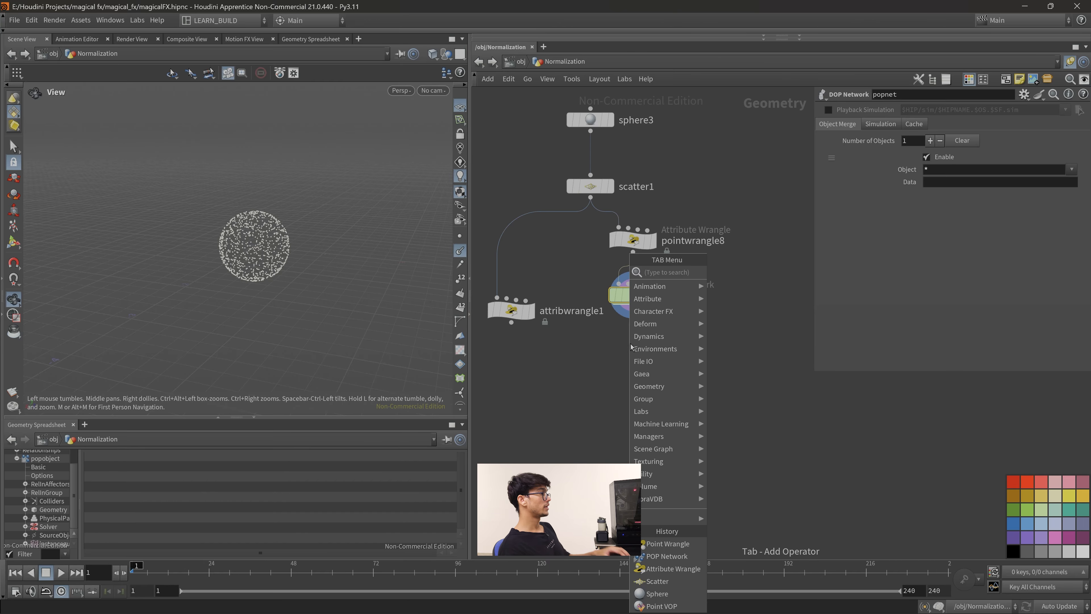
pyautogui.write('attribut')
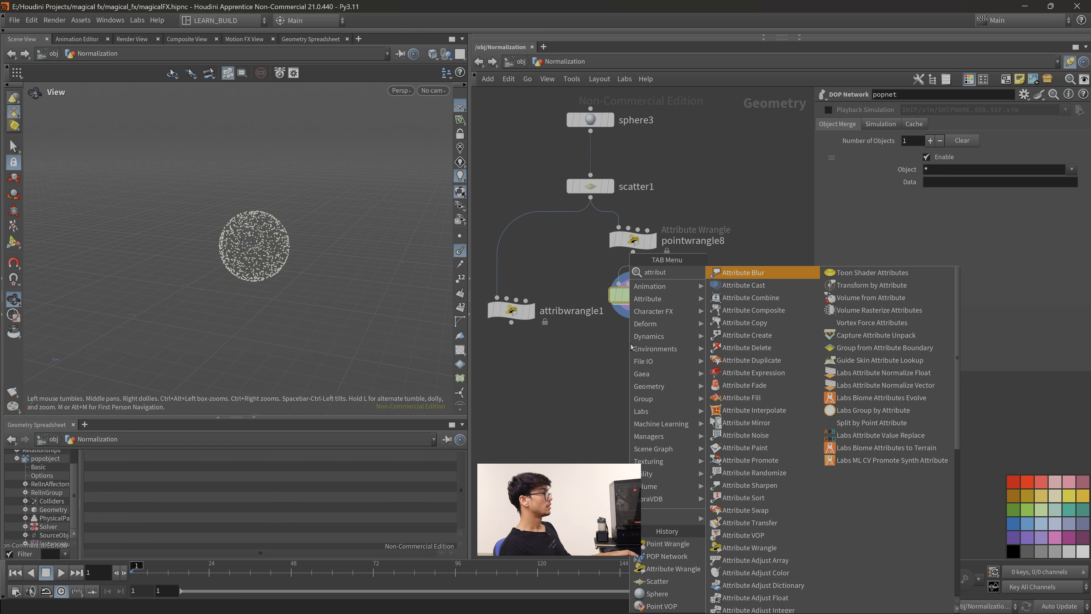
pyautogui.press('BackSpace')
pyautogui.press('BackSpace')
pyautogui.press('BackSpace')
pyautogui.press('BackSpace')
pyautogui.write('point')
pyautogui.press('Return')
pyautogui.click(630, 344)
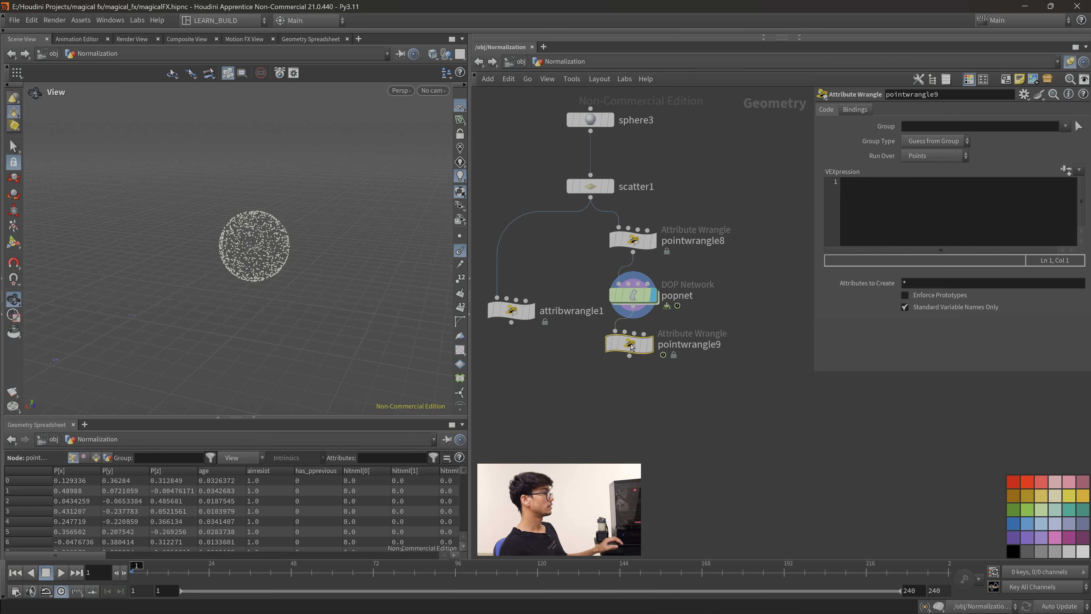
pyautogui.click(900, 209)
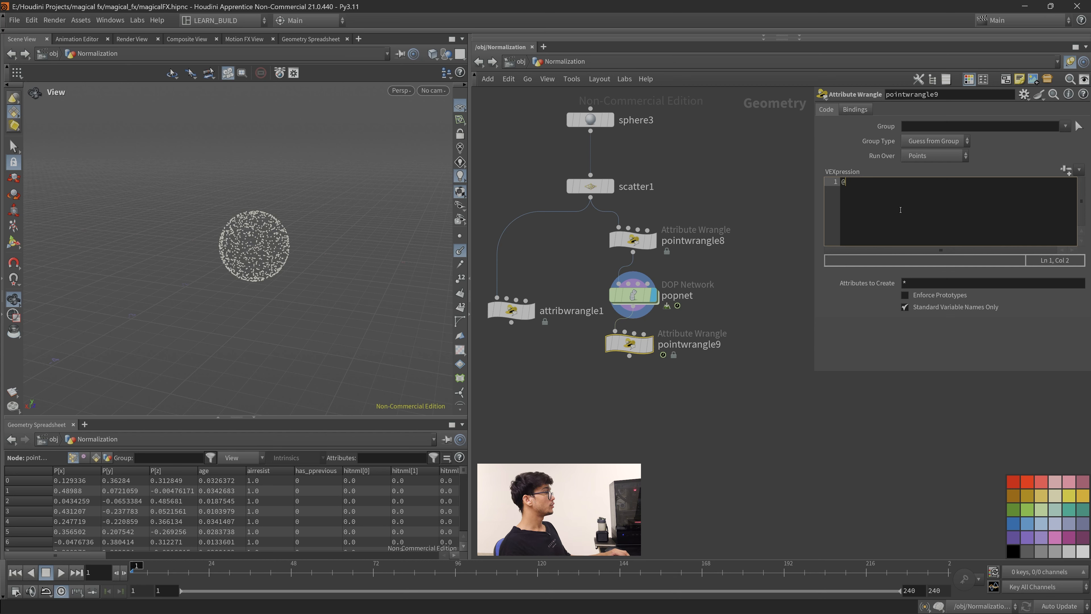
pyautogui.write('orm_age =')
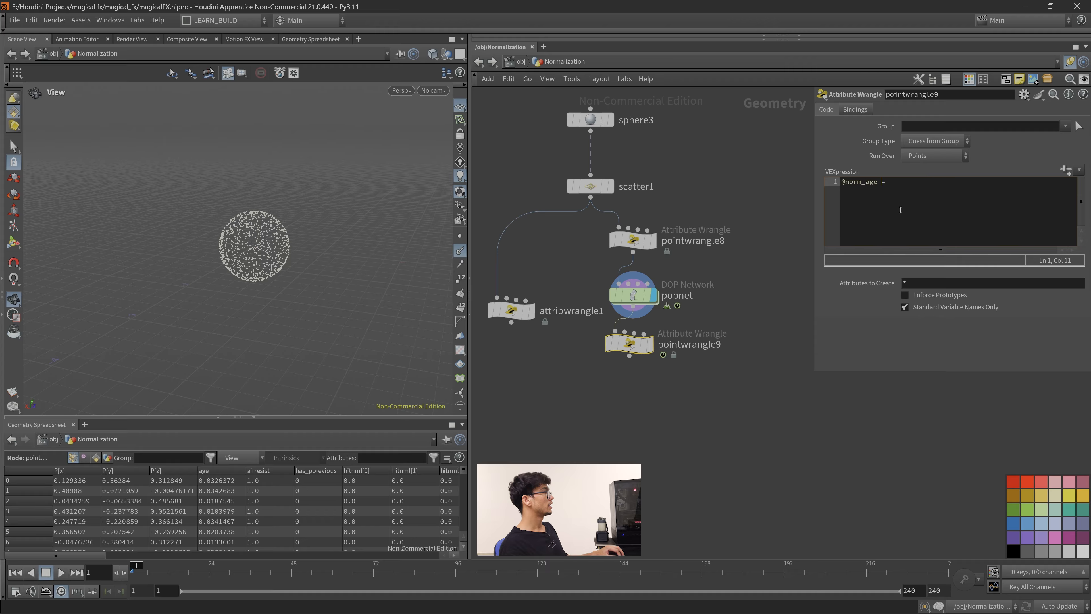
pyautogui.press('Left')
pyautogui.press('Left')
pyautogui.press('Left')
pyautogui.press('Left')
pyautogui.press('Left')
pyautogui.press('Left')
pyautogui.press('Left')
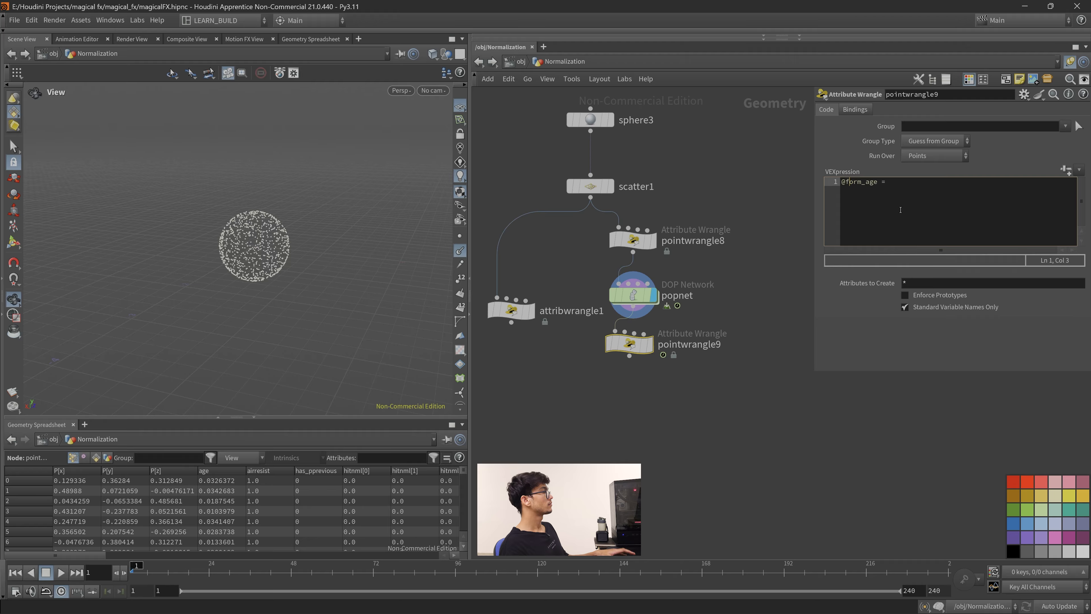
pyautogui.press('BackSpace')
pyautogui.write('f@')
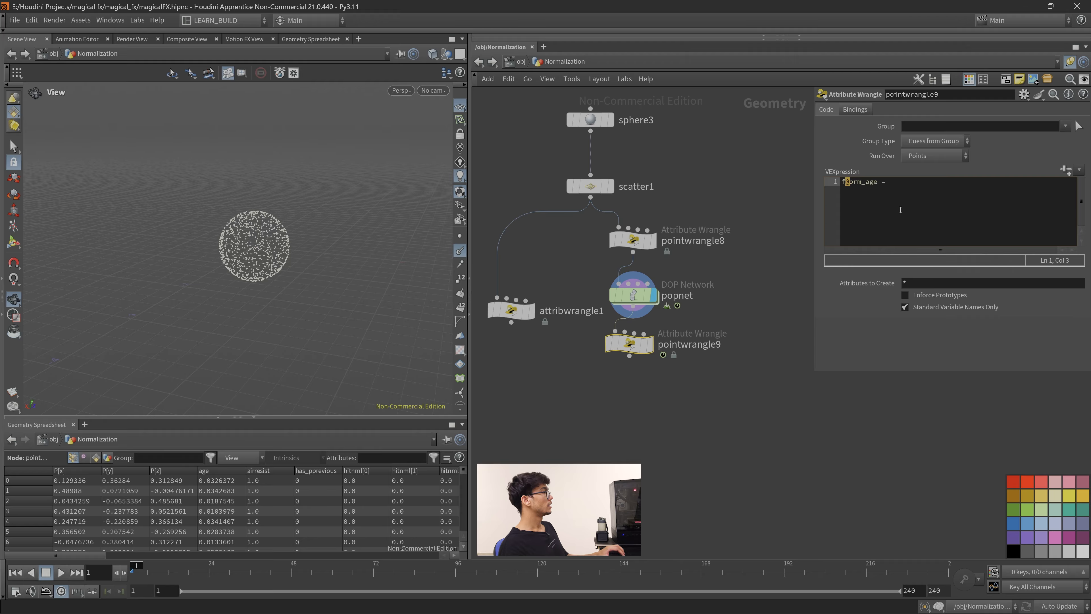
pyautogui.write('n')
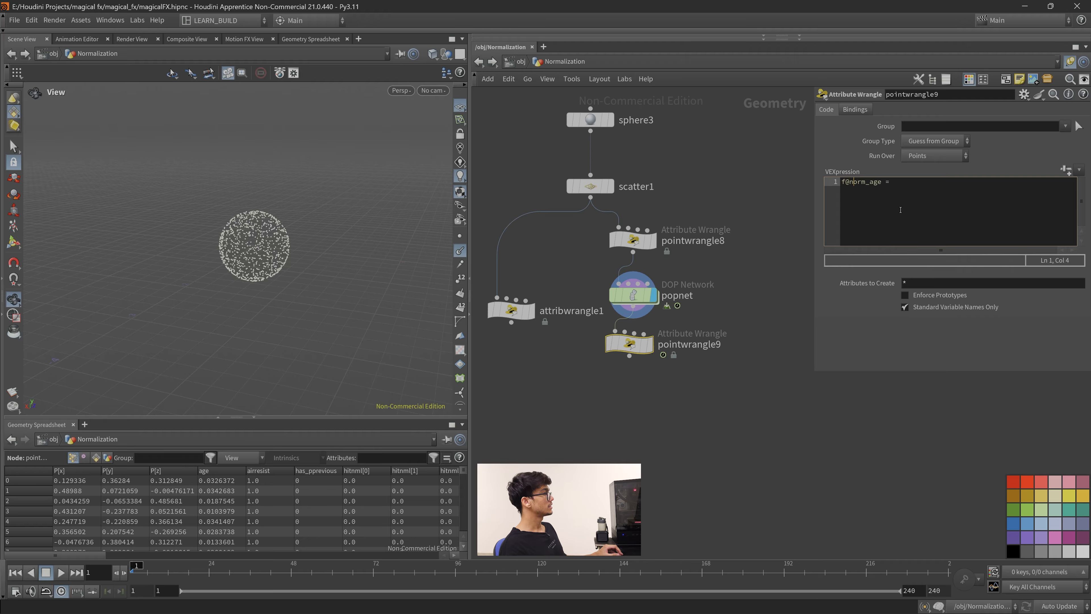
pyautogui.press('End')
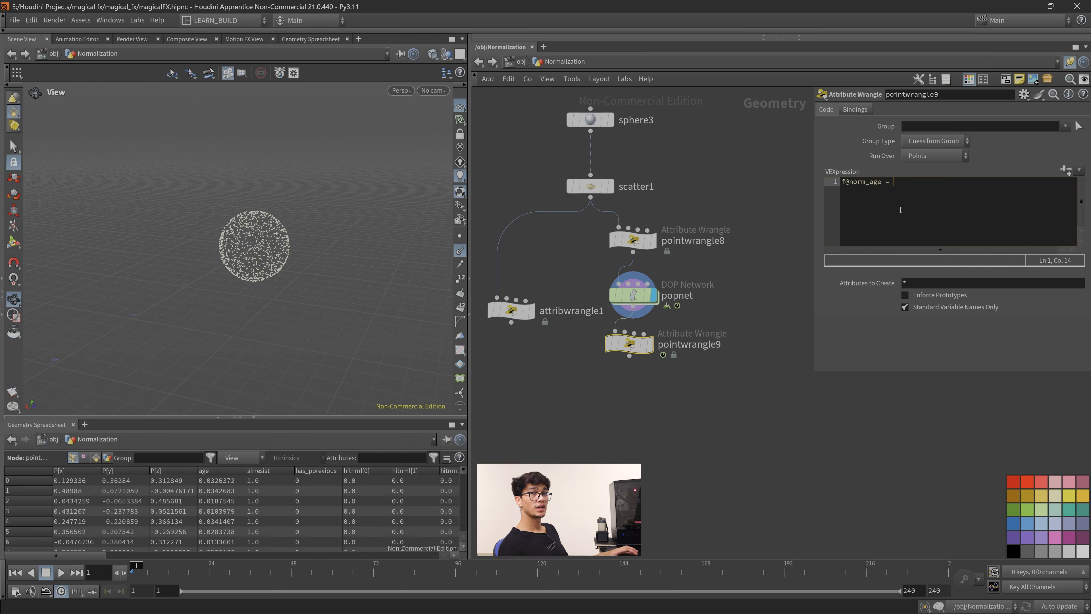
pyautogui.press('BackSpace')
pyautogui.press('BackSpace')
pyautogui.press('BackSpace')
pyautogui.press('BackSpace')
pyautogui.press('BackSpace')
pyautogui.press('BackSpace')
pyautogui.press('BackSpace')
pyautogui.press('BackSpace')
pyautogui.press('BackSpace')
pyautogui.press('BackSpace')
pyautogui.press('BackSpace')
pyautogui.press('BackSpace')
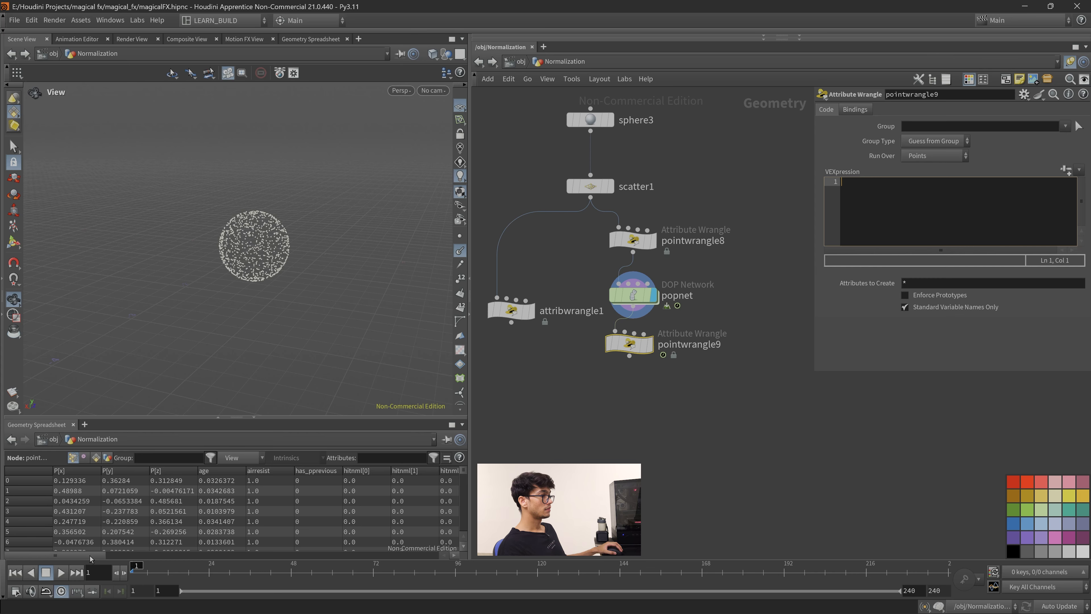
# Check the life attribute in the spreadsheet and enter f@n_age = f@age/f@life; as pointwrangle9's VEXpression.
pyautogui.moveTo(65, 552); pyautogui.dragTo(331, 545)
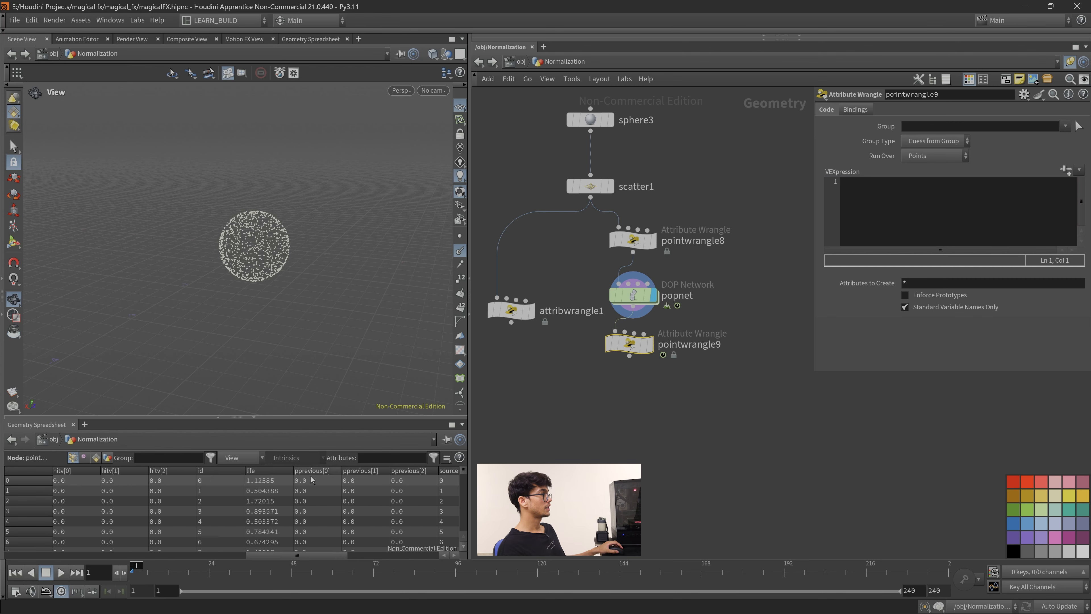
pyautogui.click(878, 186)
pyautogui.press('BackSpace')
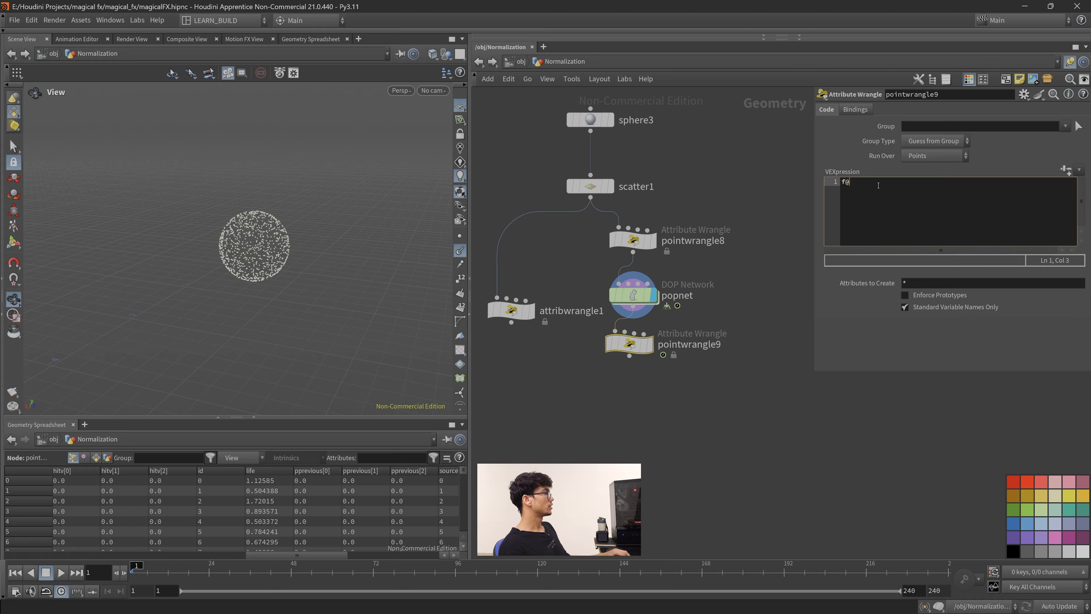
pyautogui.write('n_age = ')
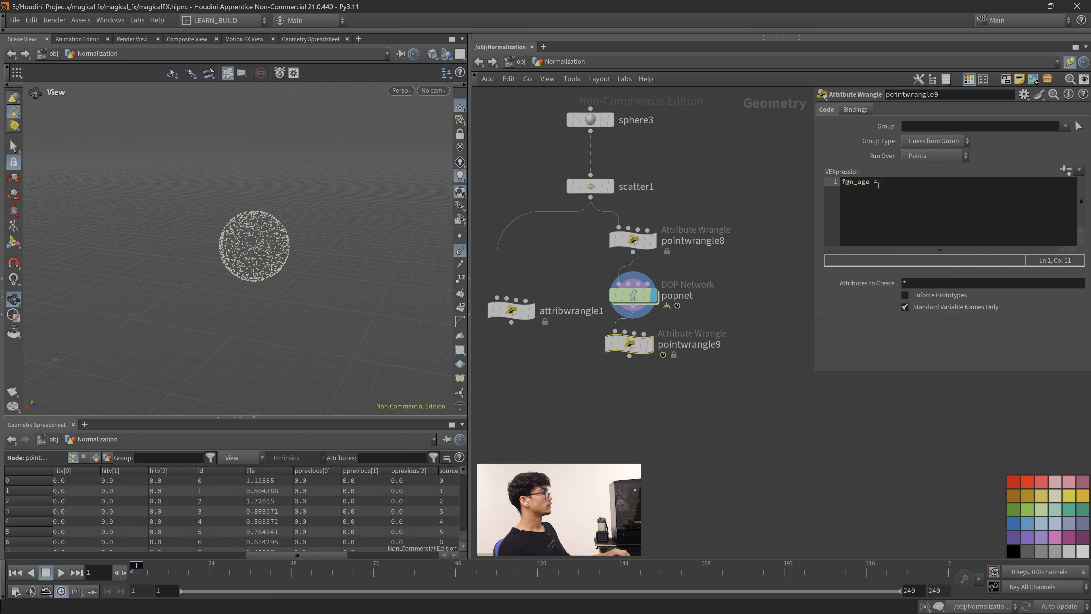
pyautogui.write('@age')
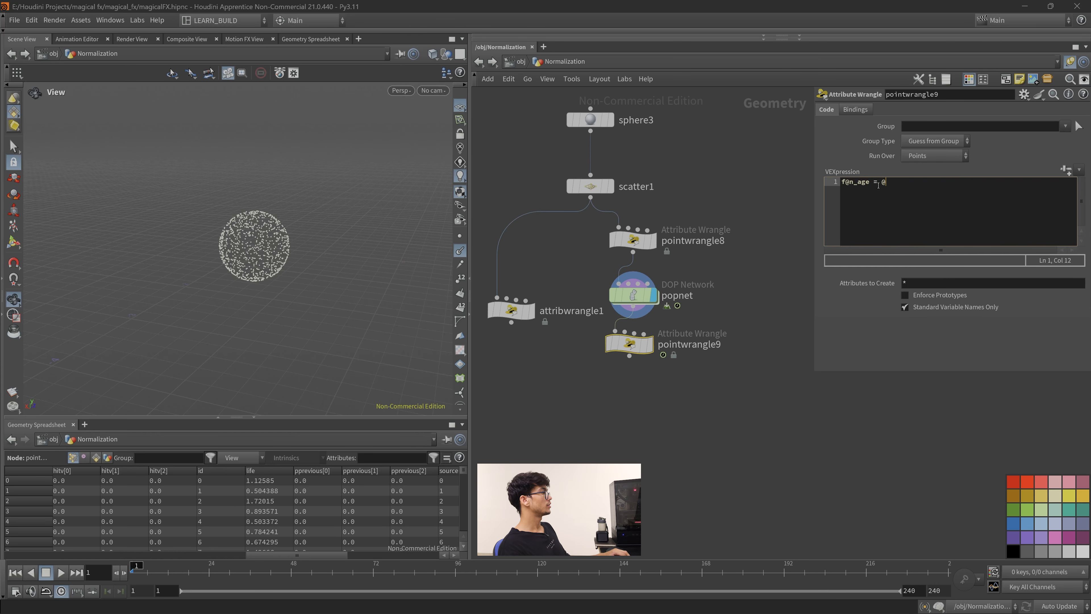
pyautogui.press('BackSpace')
pyautogui.press('BackSpace')
pyautogui.press('BackSpace')
pyautogui.press('BackSpace')
pyautogui.write('f@age/')
pyautogui.write('@')
pyautogui.press('BackSpace')
pyautogui.write('f')
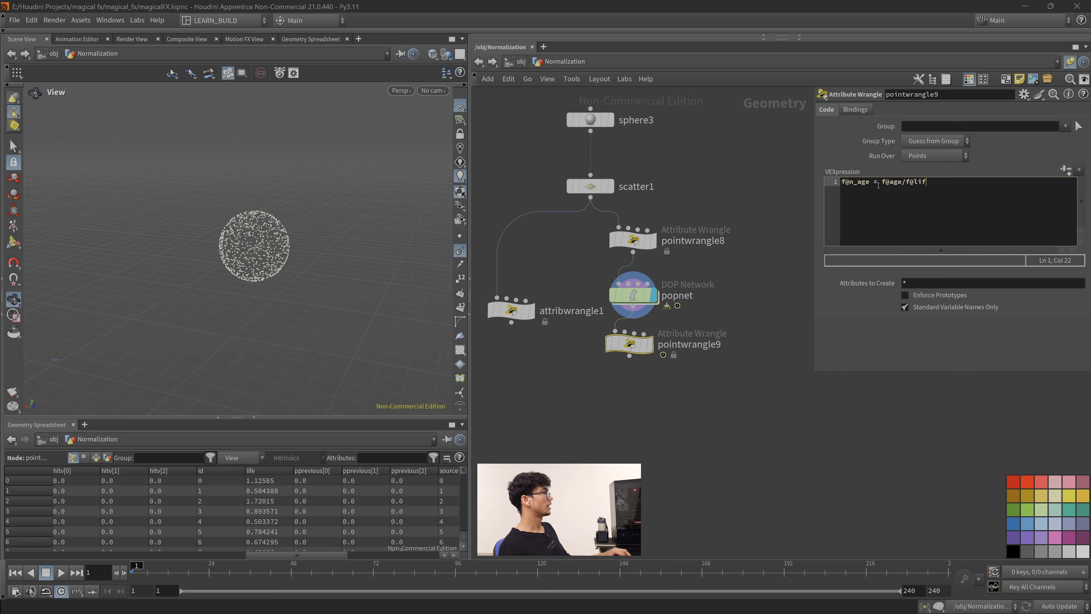
pyautogui.write('e;')
pyautogui.click(705, 381)
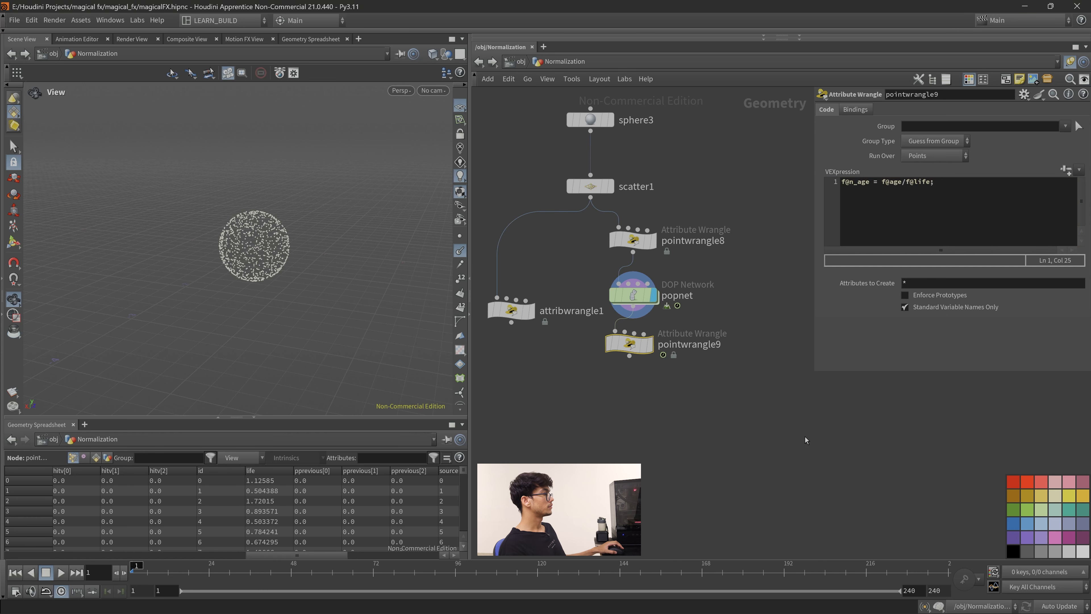
# Display pointwrangle9 lined up lower beneath popnet and examine the n_age values in the geometry spreadsheet.
pyautogui.click(650, 344)
pyautogui.moveTo(628, 347); pyautogui.dragTo(631, 368)
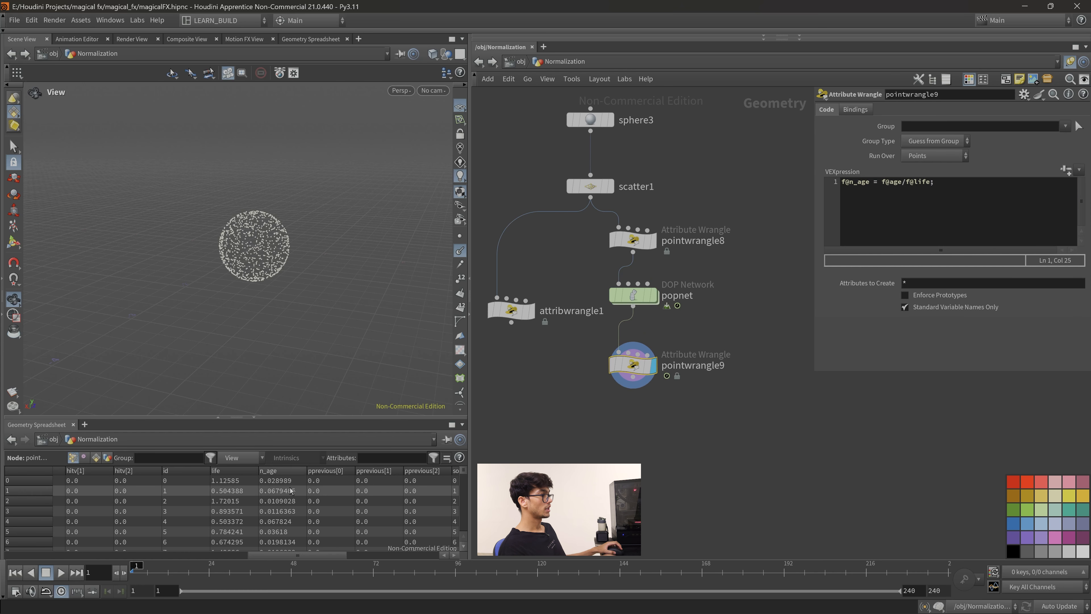
pyautogui.scroll(-10, 290, 514)
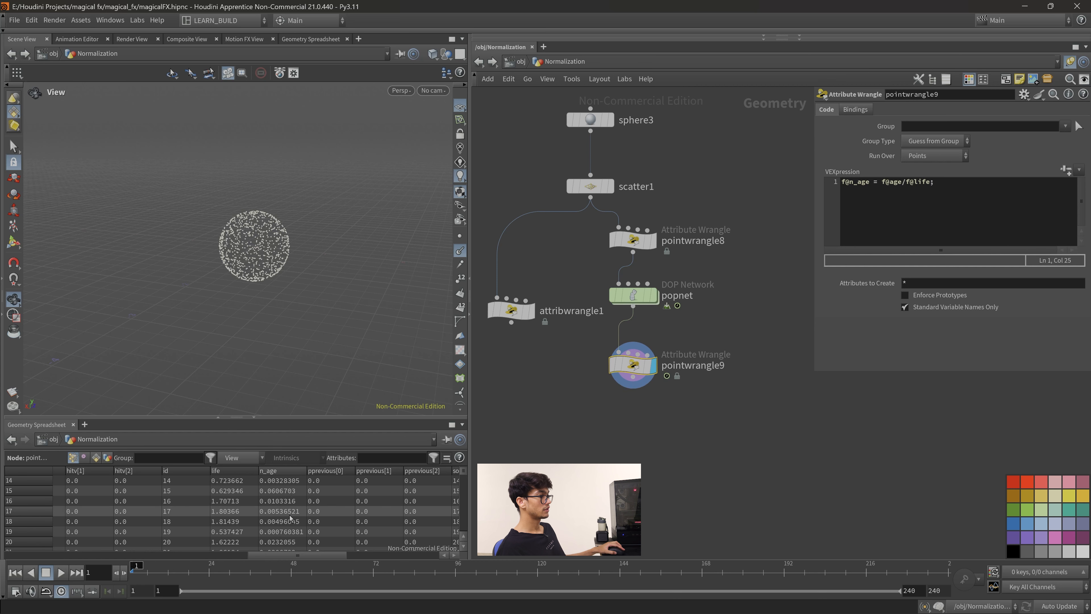
pyautogui.scroll(-10, 289, 516)
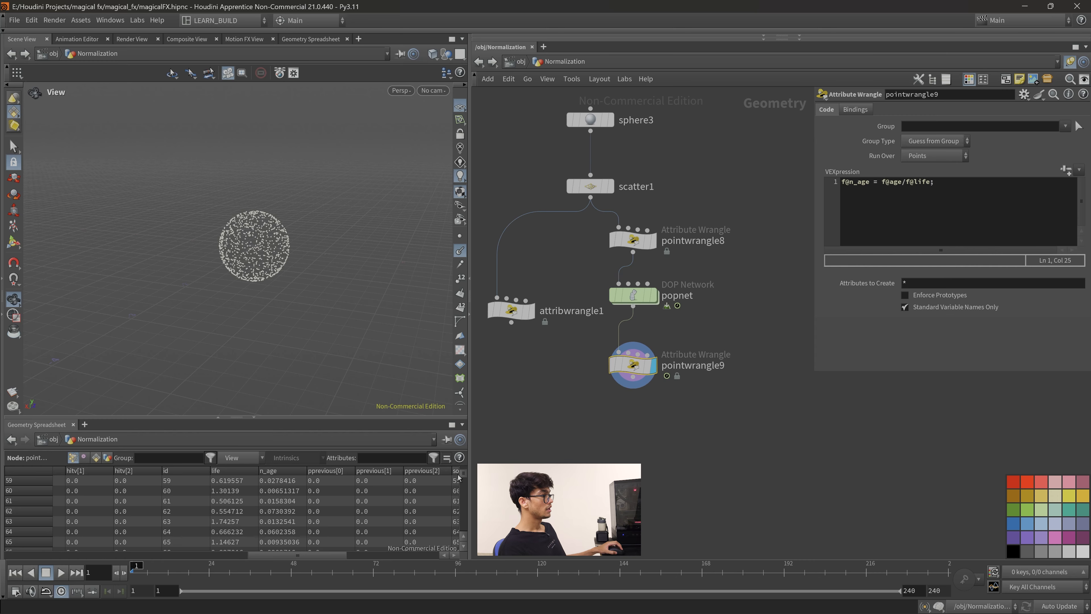
pyautogui.moveTo(463, 472); pyautogui.dragTo(463, 481)
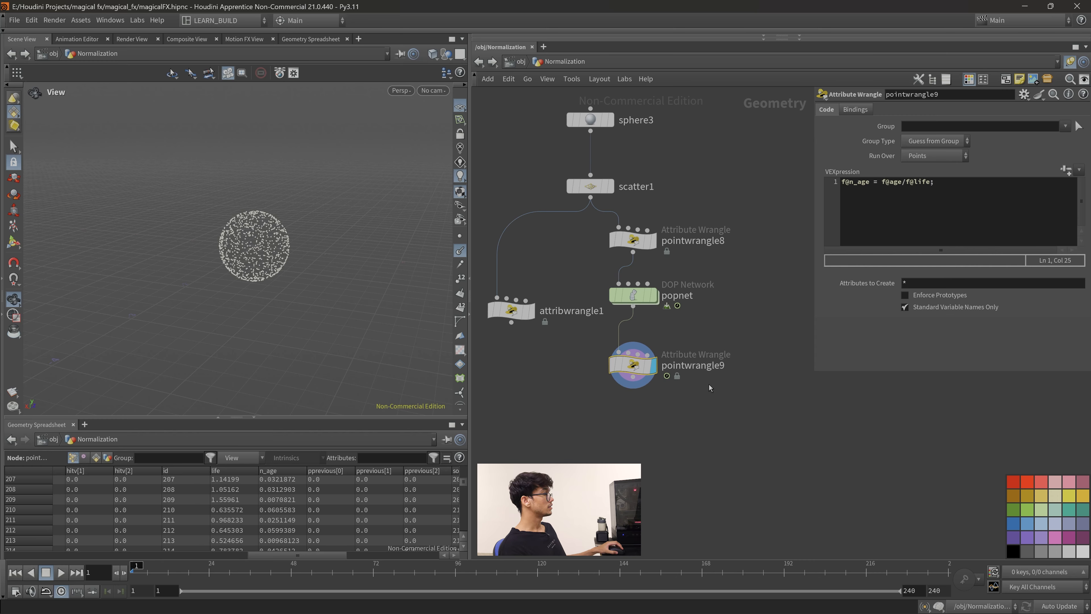
# Hide the network color palette and add a Color node wired to pointwrangle9's output.
pyautogui.moveTo(634, 389); pyautogui.dragTo(652, 434)
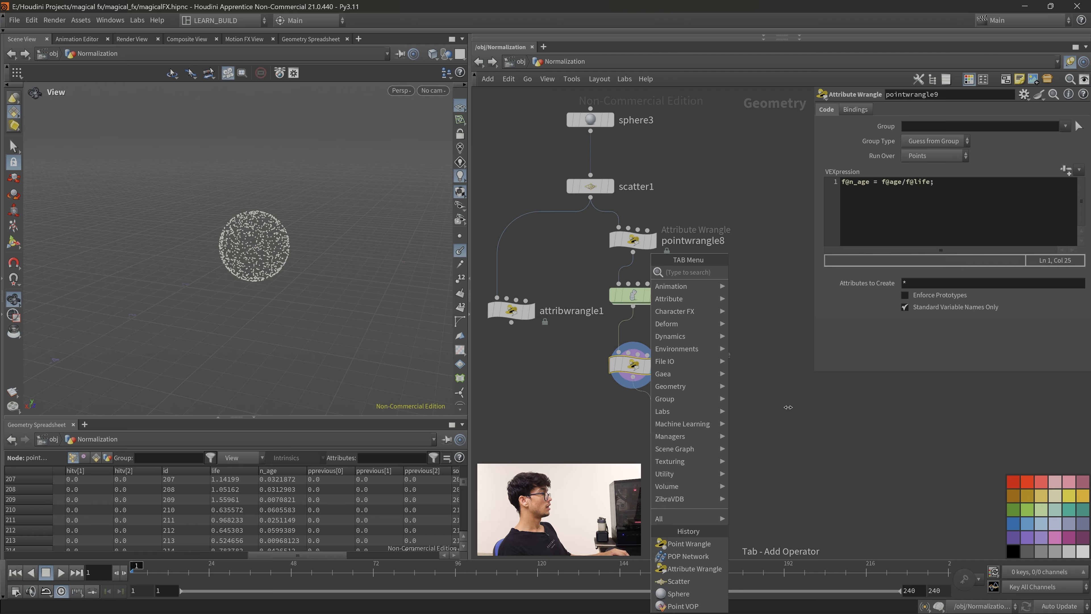
pyautogui.press('Escape')
pyautogui.press('c')
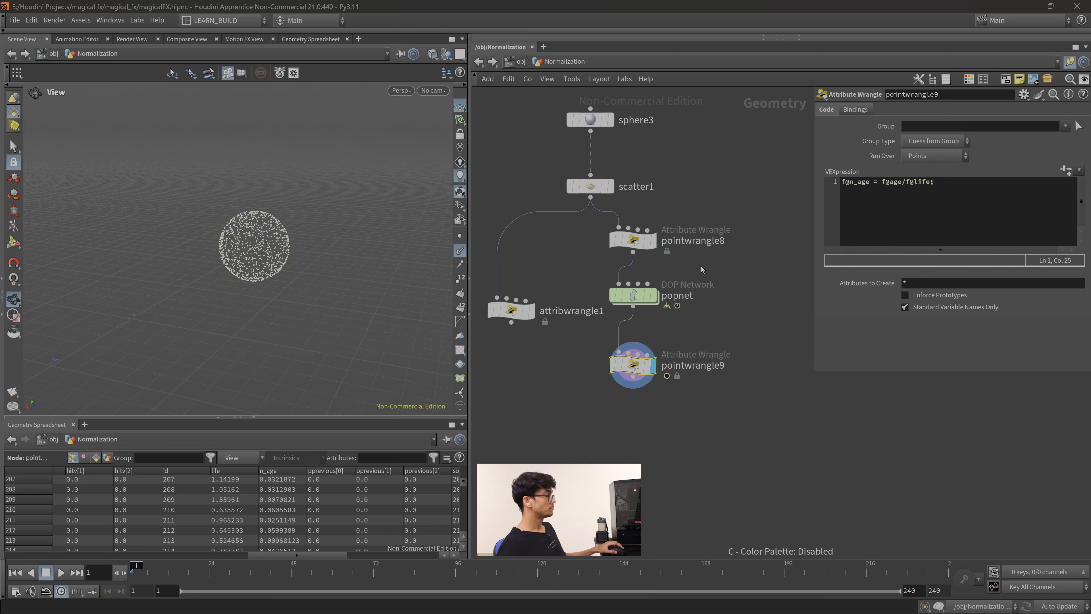
pyautogui.moveTo(635, 387); pyautogui.dragTo(645, 427)
pyautogui.write('colo')
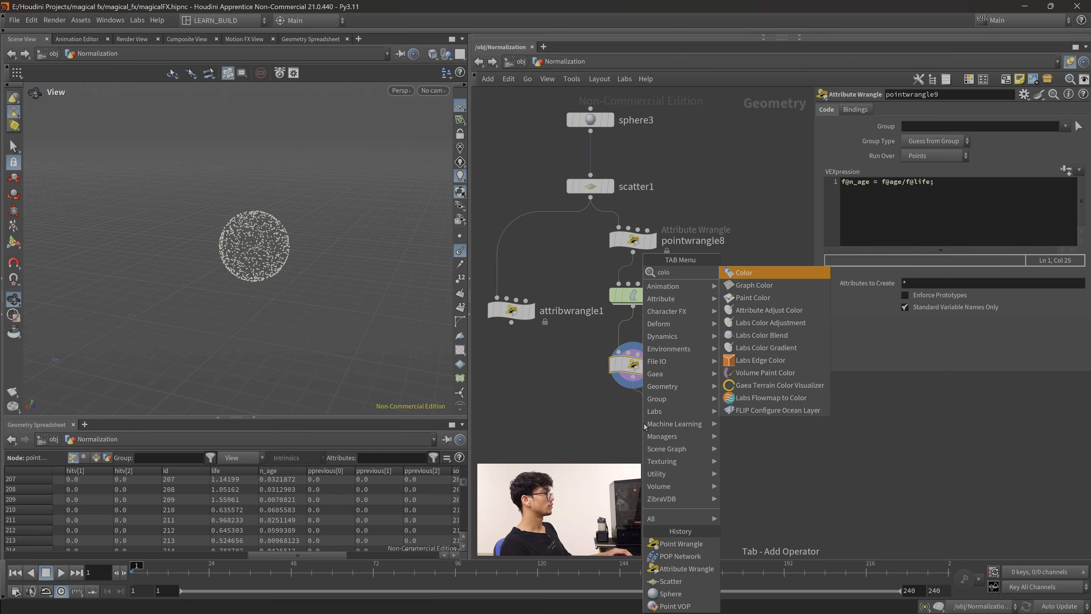
pyautogui.press('Return')
# Set color1's color type to Ramp from Attribute, using the n_age attribute and the Inferno ramp preset.
pyautogui.click(943, 169)
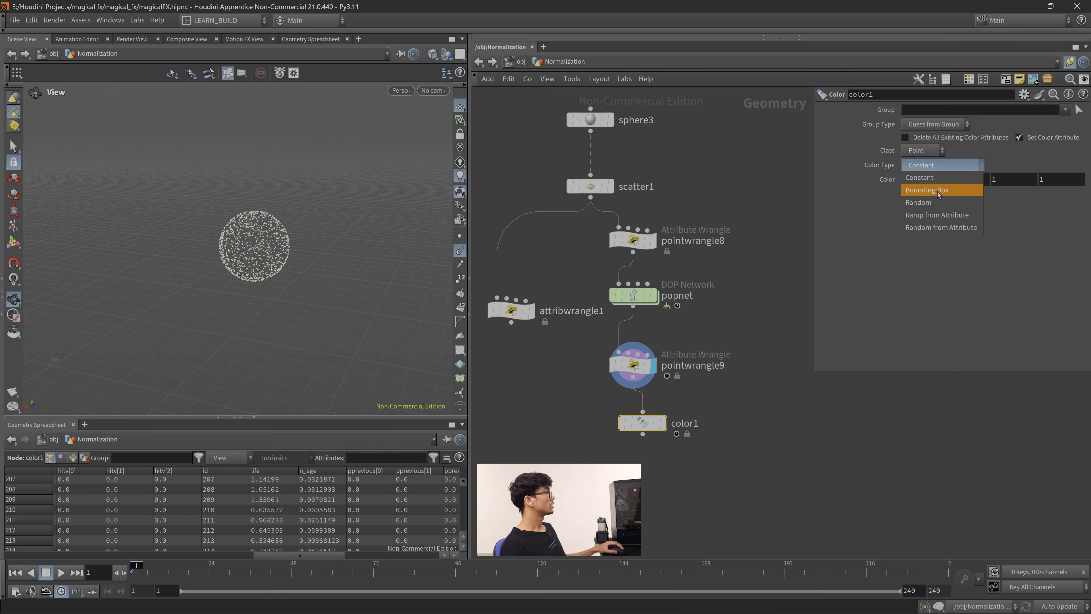
pyautogui.click(940, 215)
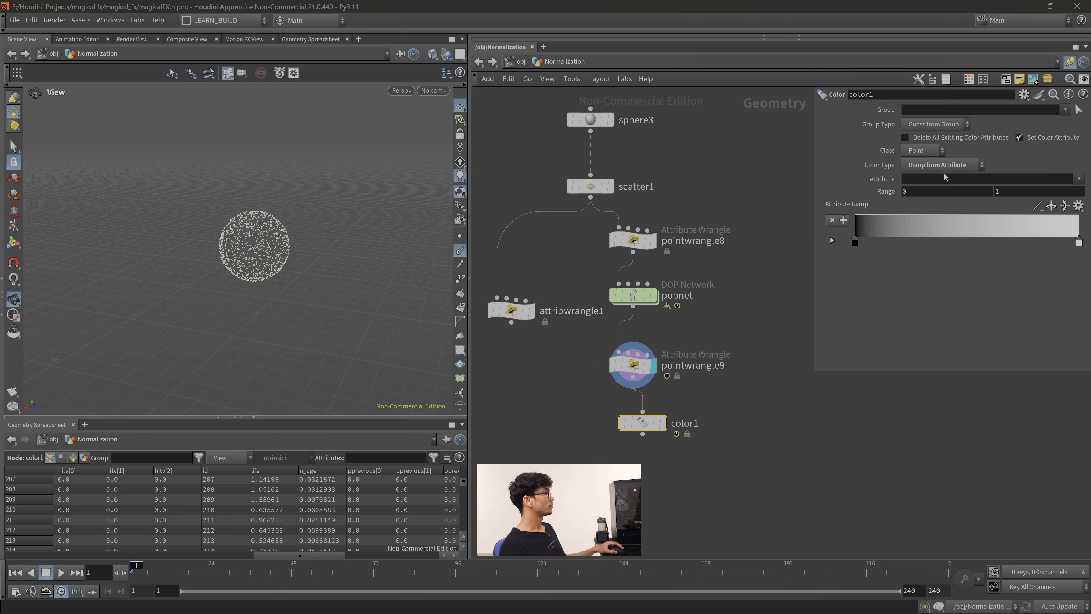
pyautogui.click(1078, 179)
pyautogui.click(1055, 395)
pyautogui.click(1078, 206)
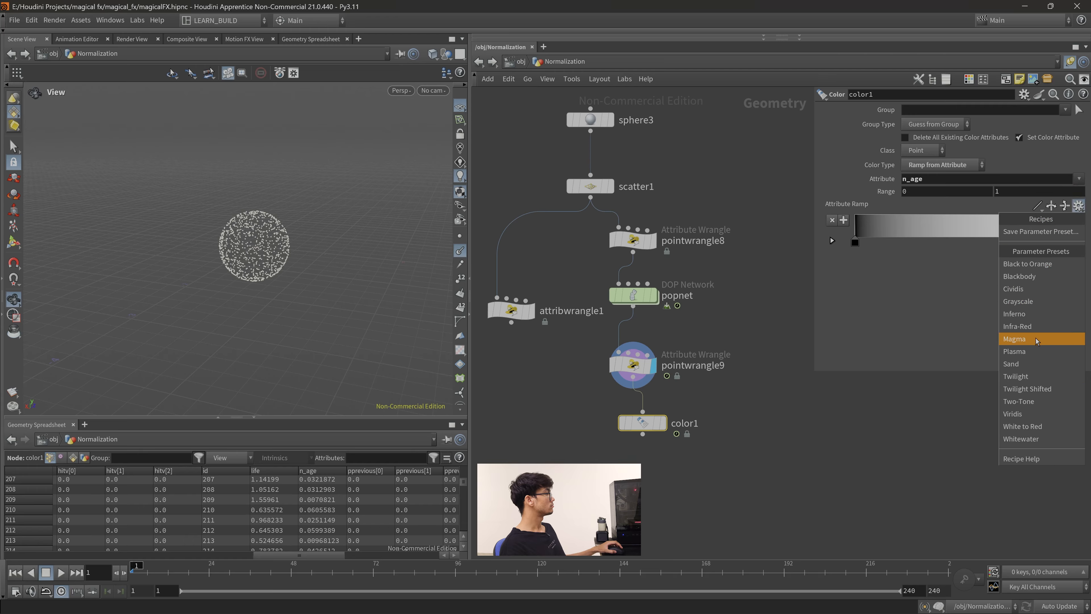
pyautogui.click(1036, 314)
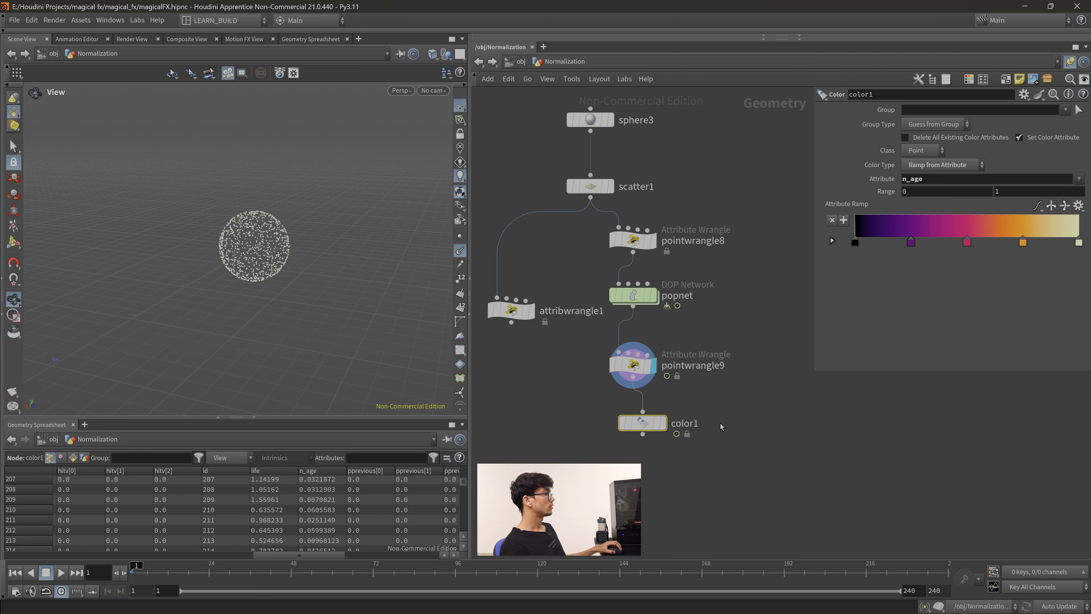
# Advance the simulation to frame 48 and display color1, aligned directly beneath pointwrangle9.
pyautogui.click(664, 424)
pyautogui.moveTo(643, 425); pyautogui.dragTo(633, 424)
pyautogui.moveTo(154, 574); pyautogui.dragTo(291, 565)
pyautogui.moveTo(685, 462); pyautogui.dragTo(620, 427)
pyautogui.press('r')
pyautogui.click(621, 365)
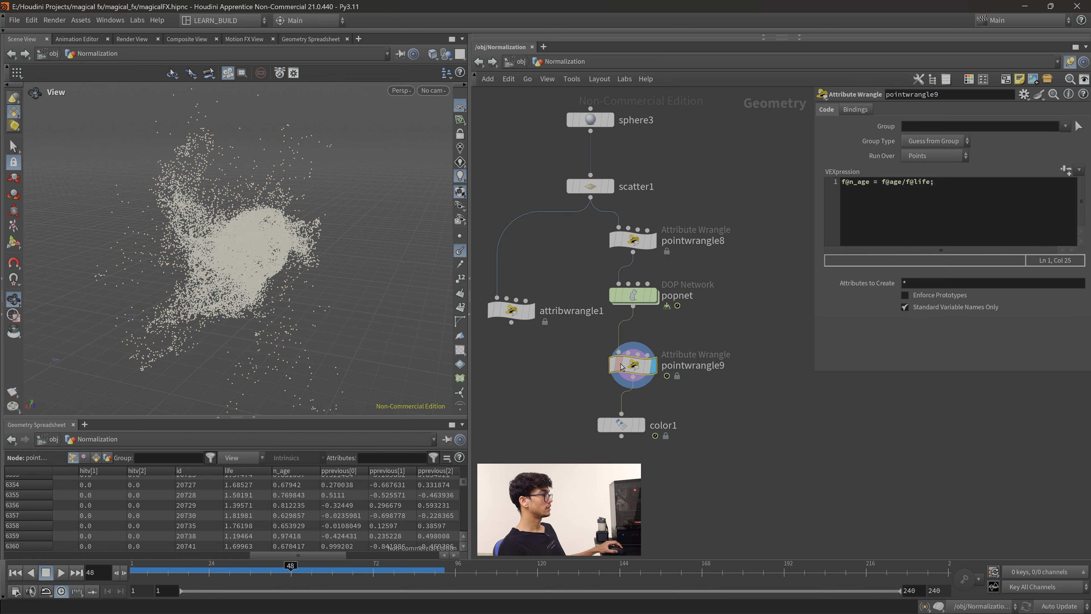
pyautogui.moveTo(621, 366); pyautogui.dragTo(609, 355)
pyautogui.click(621, 425)
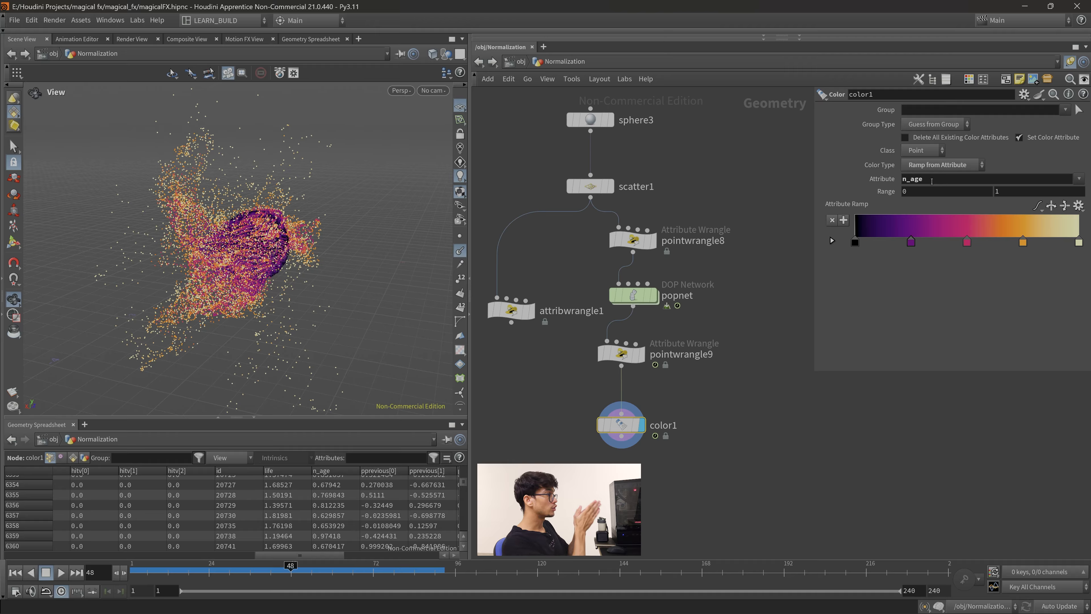
# Move color1 closer to pointwrangle9 and play the simulation from the first frame to examine the n_age colors.
pyautogui.moveTo(625, 427); pyautogui.dragTo(626, 407)
pyautogui.moveTo(291, 565); pyautogui.dragTo(594, 579)
pyautogui.click(15, 572)
pyautogui.click(61, 573)
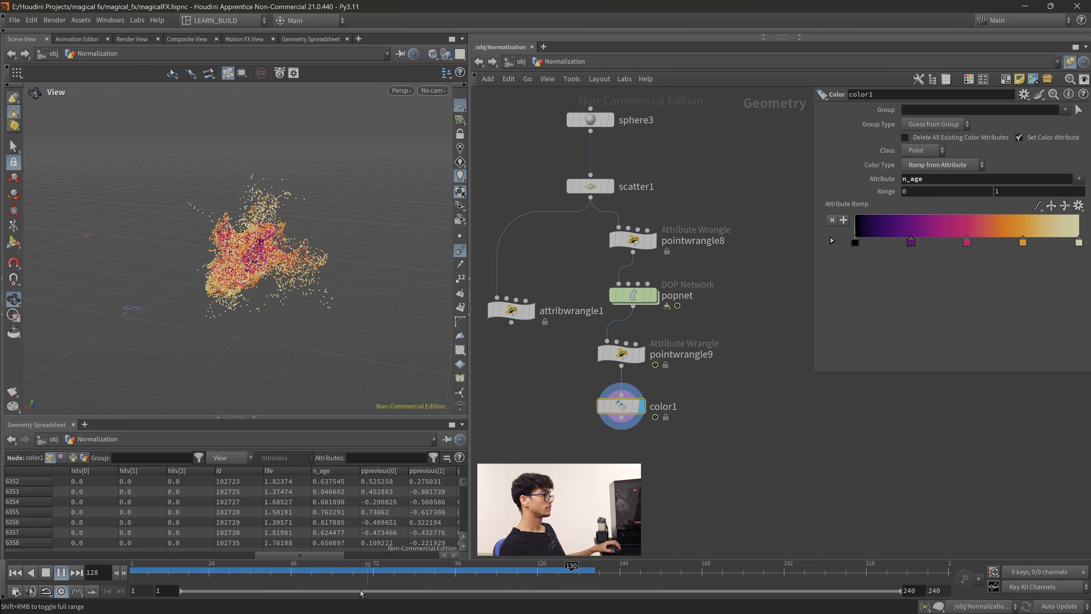
# Return the simulation to frame 4 and shift color1 and pointwrangle9 sideways to clear space beneath popnet.
pyautogui.click(140, 576)
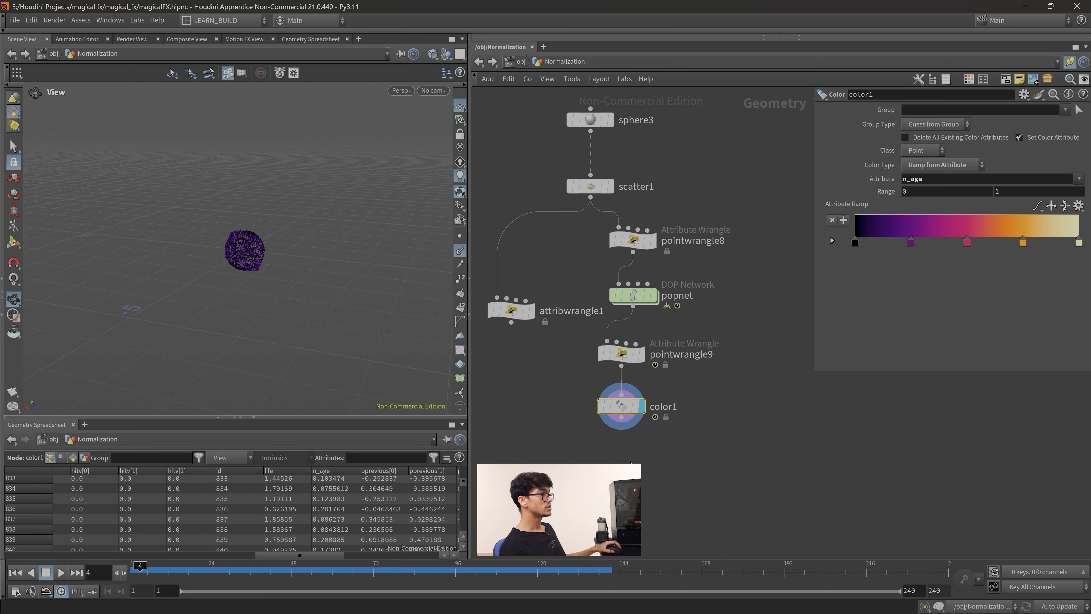
pyautogui.moveTo(621, 406); pyautogui.dragTo(581, 403)
pyautogui.moveTo(621, 354); pyautogui.dragTo(582, 357)
# Add a Point VOP wired to popnet's output, placed beside pointwrangle9.
pyautogui.click(633, 307)
pyautogui.press('Tab')
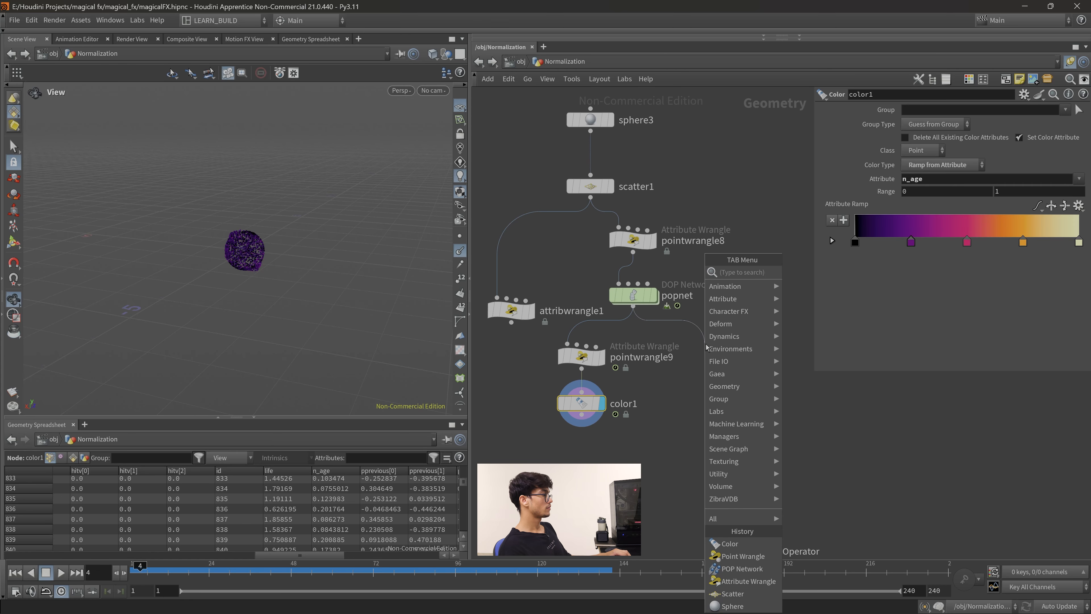
pyautogui.write('pointvop')
pyautogui.press('Return')
pyautogui.click(705, 345)
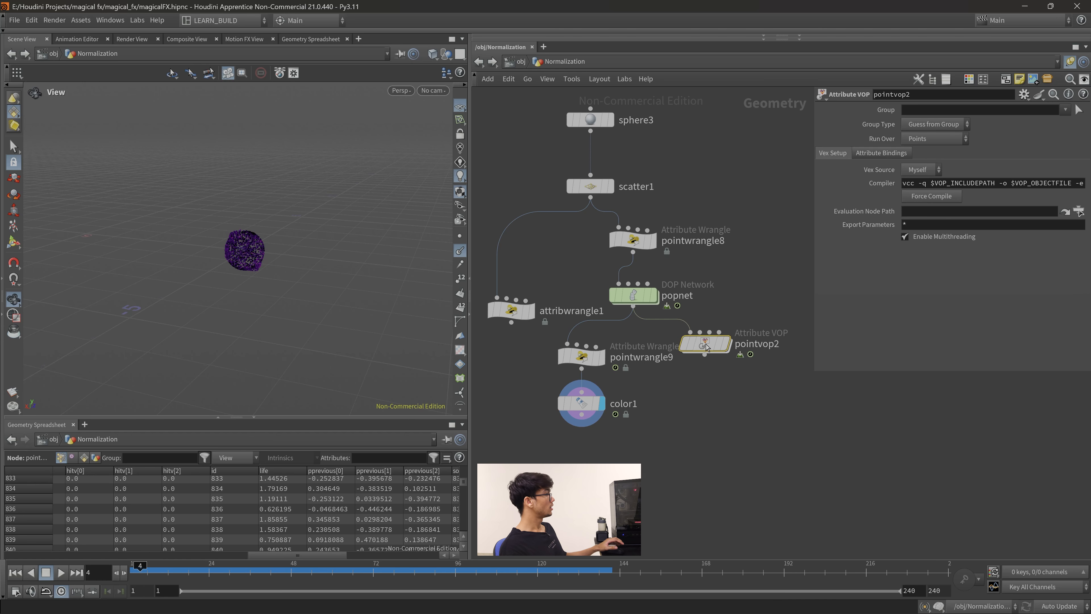
# Inside pointvop2, add a Divide node and wire age and life from geometryvopglobal1 into its first two inputs.
pyautogui.doubleClick(706, 345)
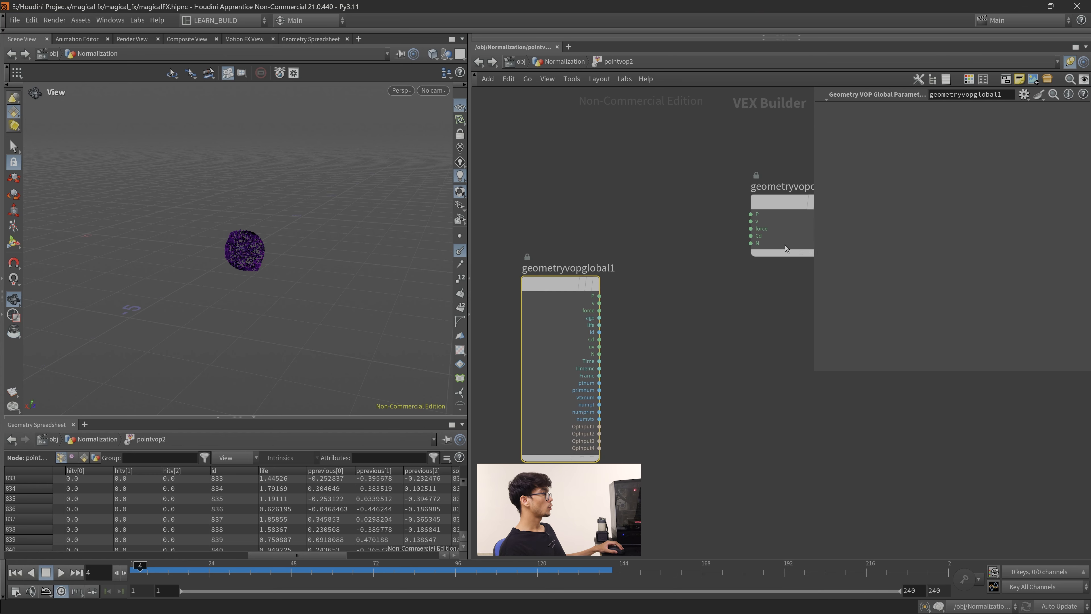
pyautogui.moveTo(809, 318); pyautogui.dragTo(818, 323)
pyautogui.moveTo(788, 277); pyautogui.dragTo(747, 279, button='middle')
pyautogui.moveTo(753, 232); pyautogui.dragTo(787, 286)
pyautogui.press('Tab')
pyautogui.write('divi')
pyautogui.press('Return')
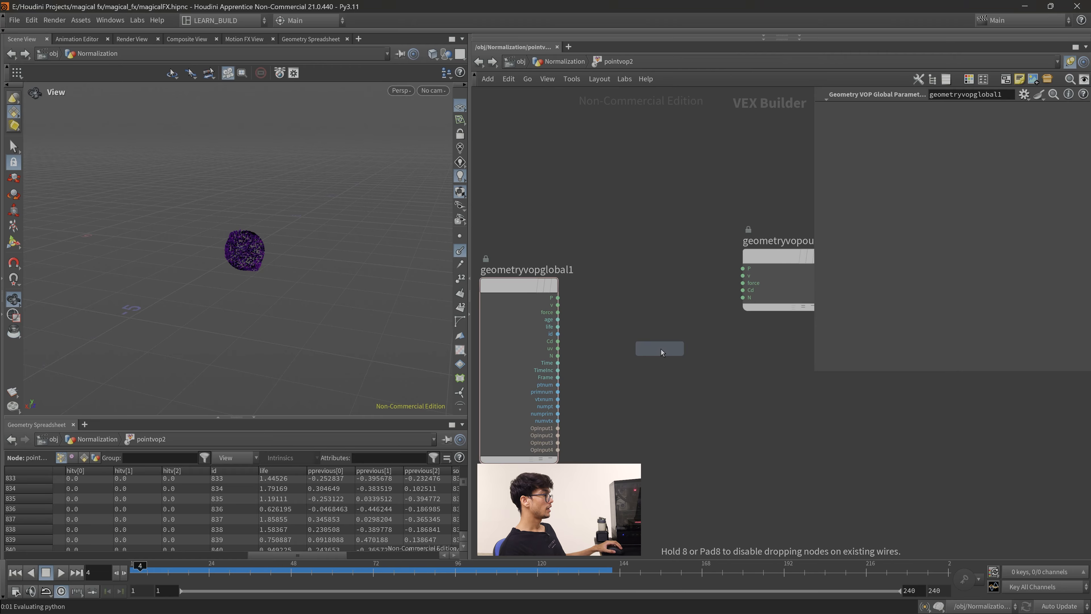
pyautogui.click(662, 349)
pyautogui.moveTo(558, 320); pyautogui.dragTo(661, 373)
pyautogui.scroll(-2, 632, 434)
# Add a Null wired to divide1's output and rename it nage.
pyautogui.moveTo(666, 419); pyautogui.dragTo(705, 426)
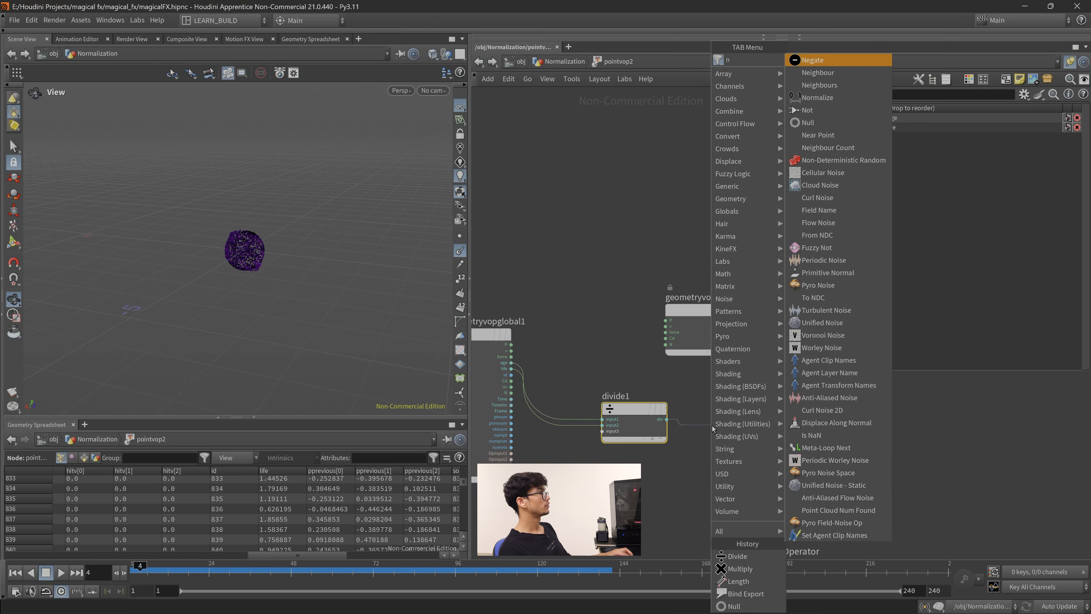
pyautogui.click(734, 606)
pyautogui.click(737, 417)
pyautogui.doubleClick(737, 413)
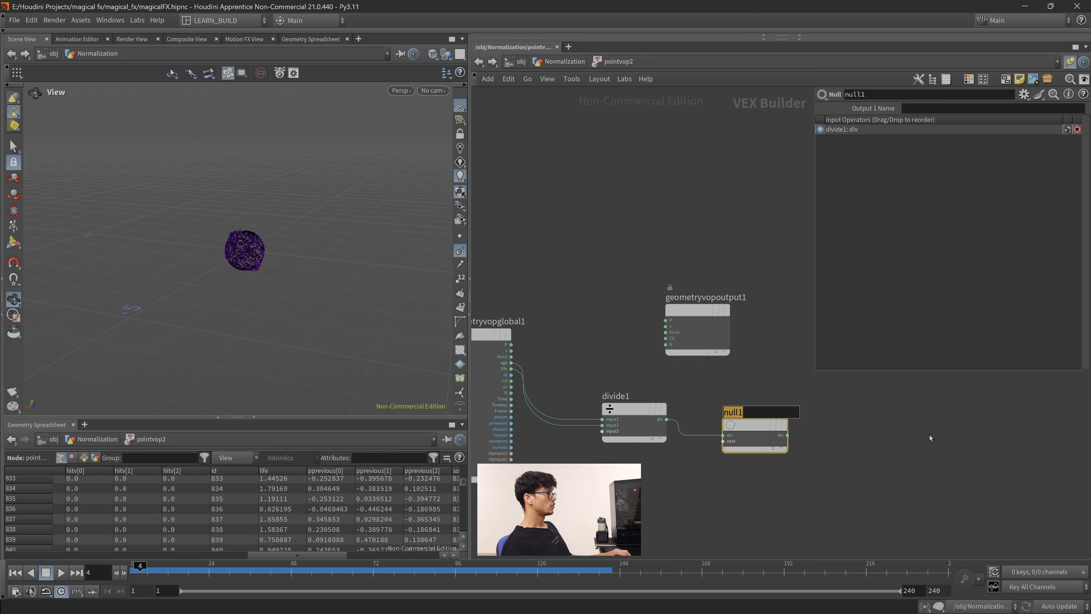
pyautogui.write('nage')
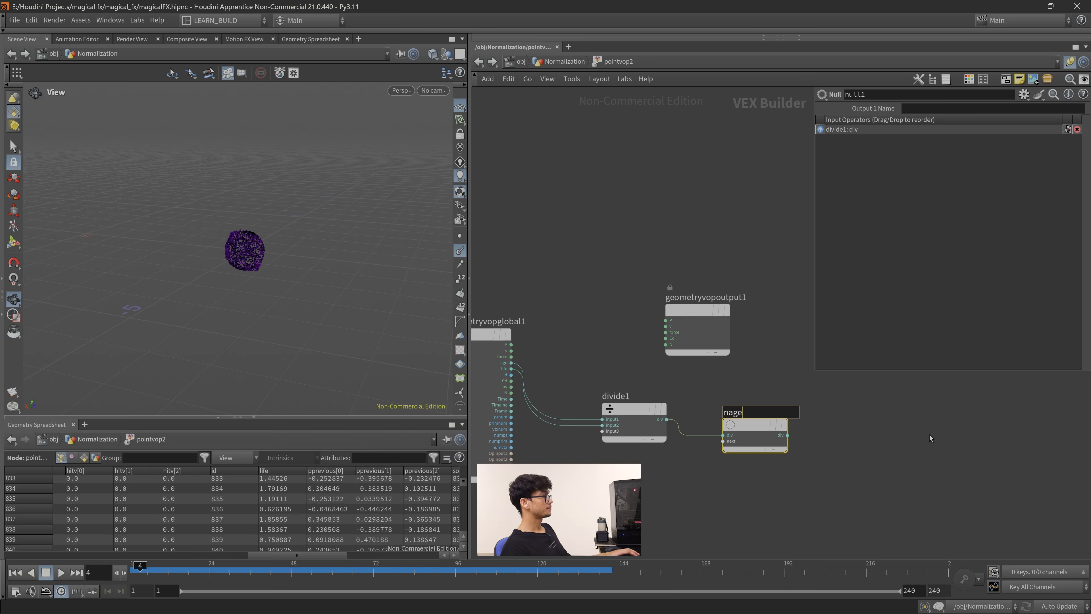
pyautogui.press('Return')
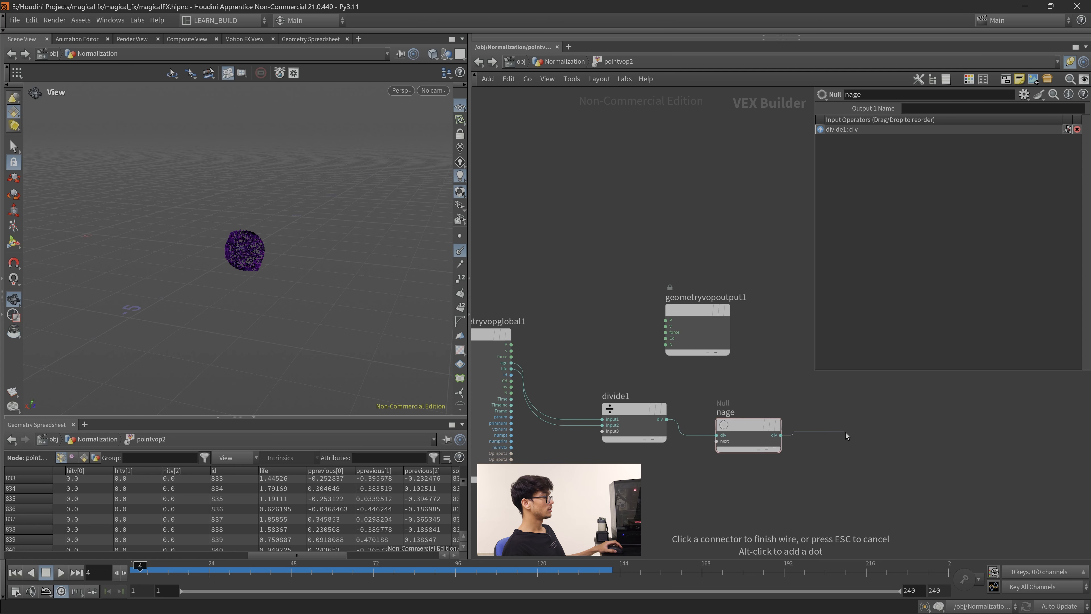
pyautogui.press('Tab')
pyautogui.write('ramp')
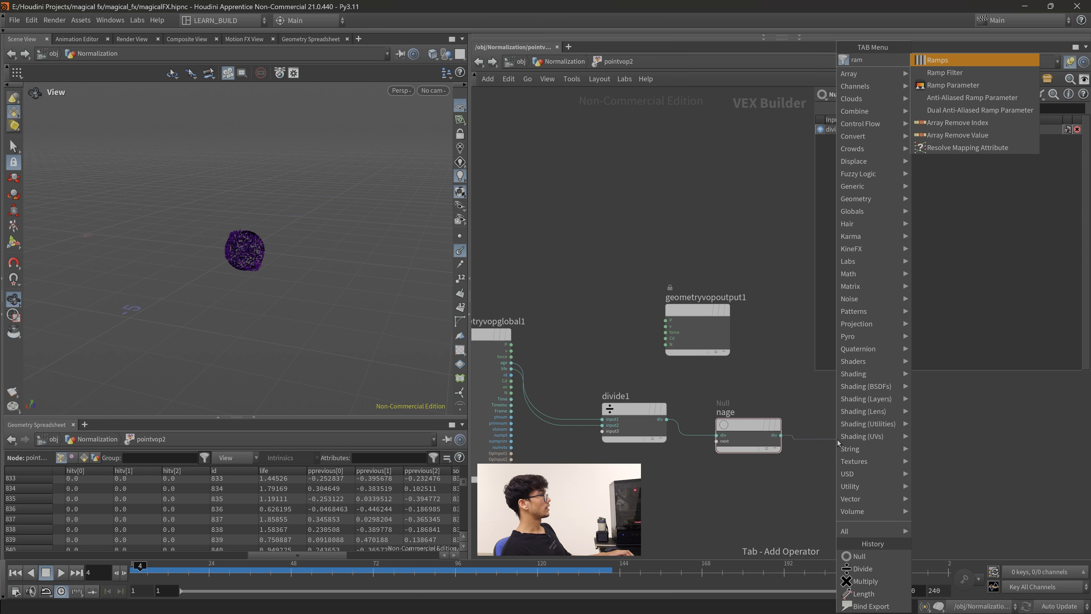
pyautogui.press('Return')
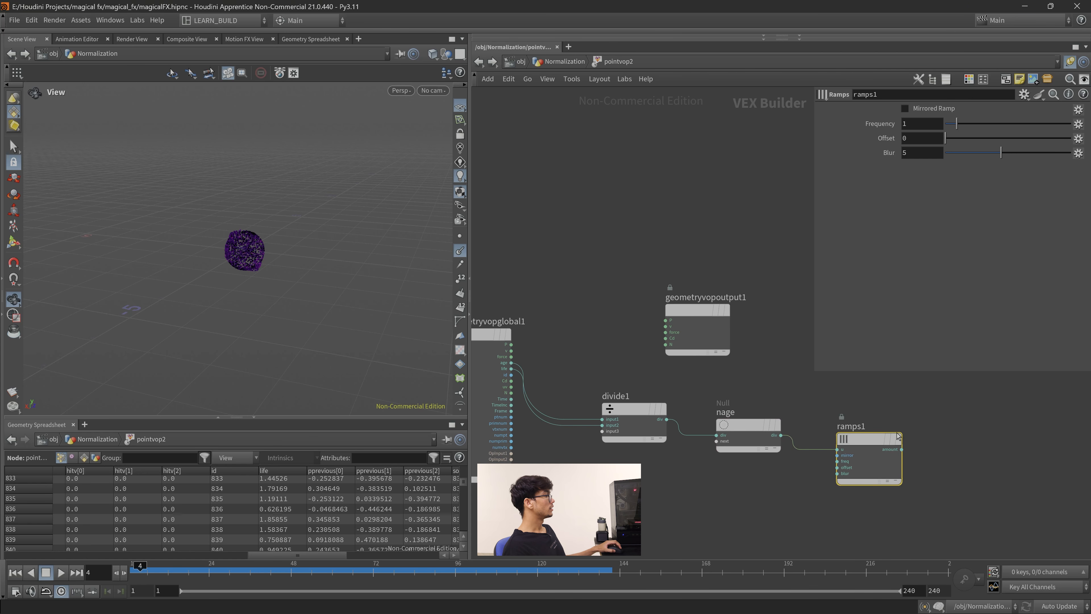
pyautogui.click(852, 461)
pyautogui.press('Tab')
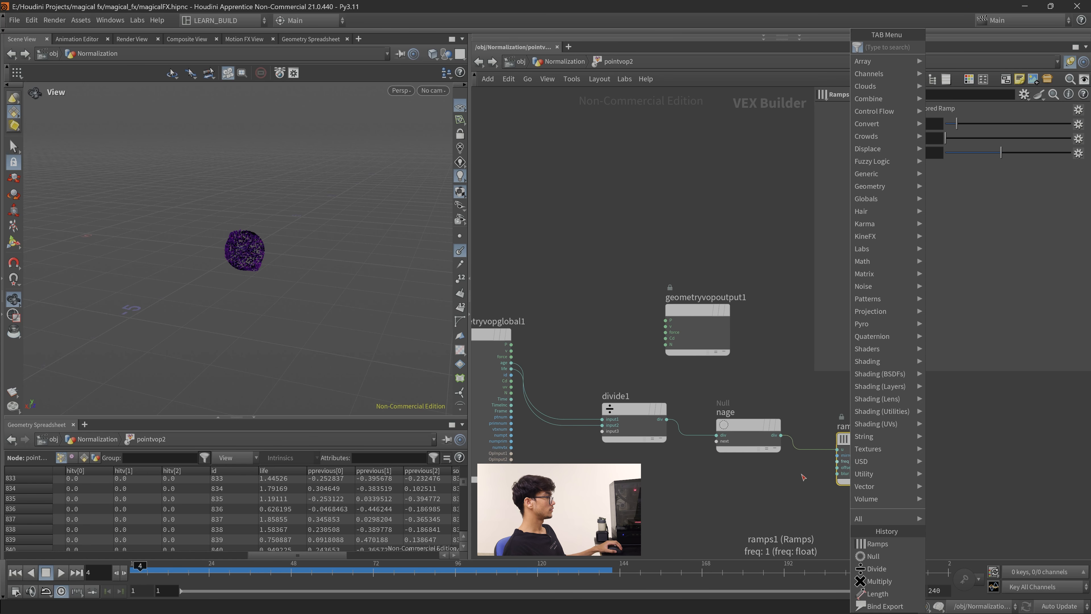
pyautogui.press('Escape')
pyautogui.press('Delete')
# Add a Ramp Parameter node with nage's output wired into its input.
pyautogui.press('Tab')
pyautogui.write('ramp')
pyautogui.press('Down')
pyautogui.press('Return')
pyautogui.click(870, 438)
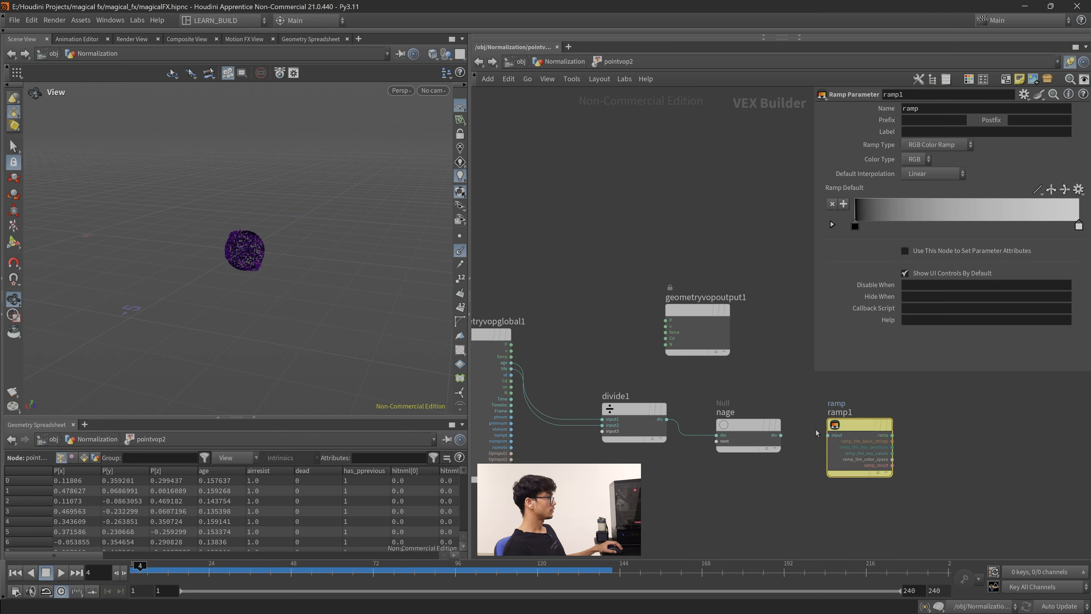
pyautogui.click(944, 111)
pyautogui.click(969, 166)
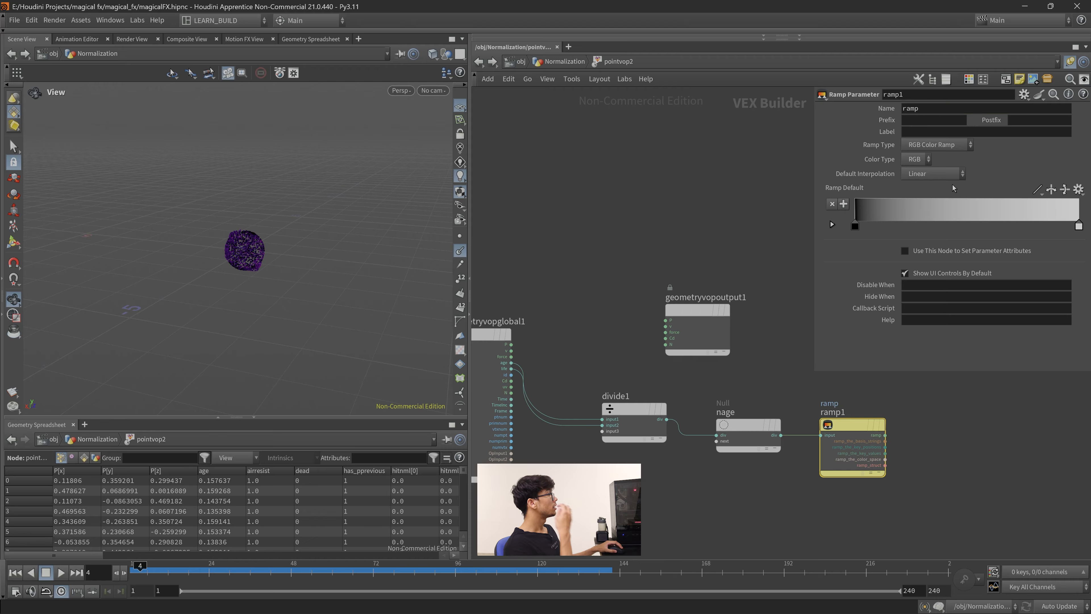
# Apply the Inferno preset to ramp1's default ramp and position the node beside nage.
pyautogui.click(1079, 189)
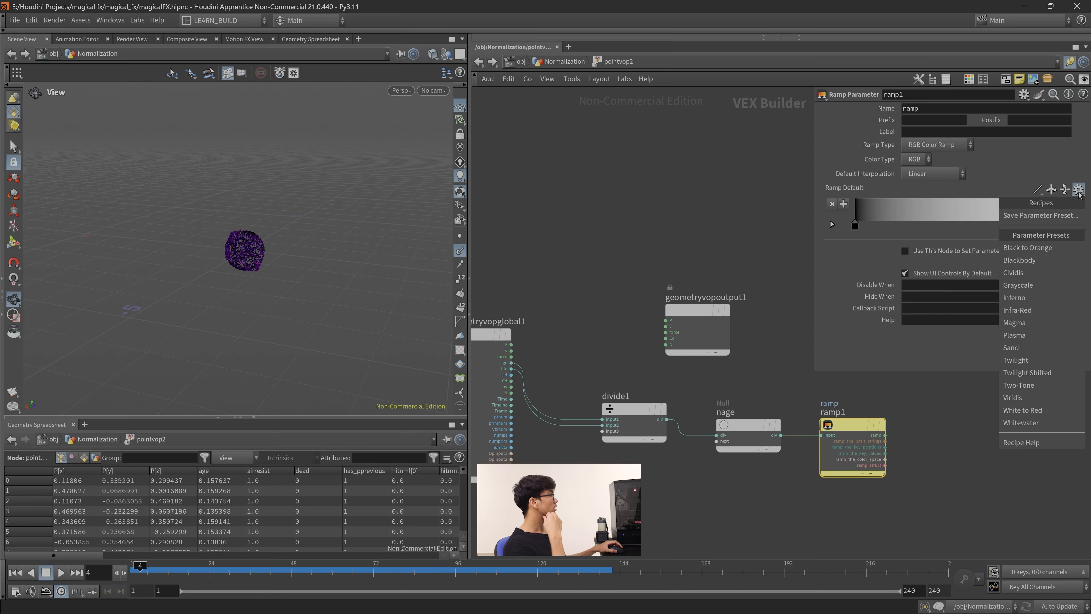
pyautogui.click(1031, 299)
pyautogui.moveTo(937, 516); pyautogui.dragTo(794, 377)
pyautogui.moveTo(858, 426); pyautogui.dragTo(887, 423)
pyautogui.click(894, 430)
pyautogui.moveTo(893, 430); pyautogui.dragTo(806, 416, button='middle')
pyautogui.moveTo(763, 415); pyautogui.dragTo(765, 420)
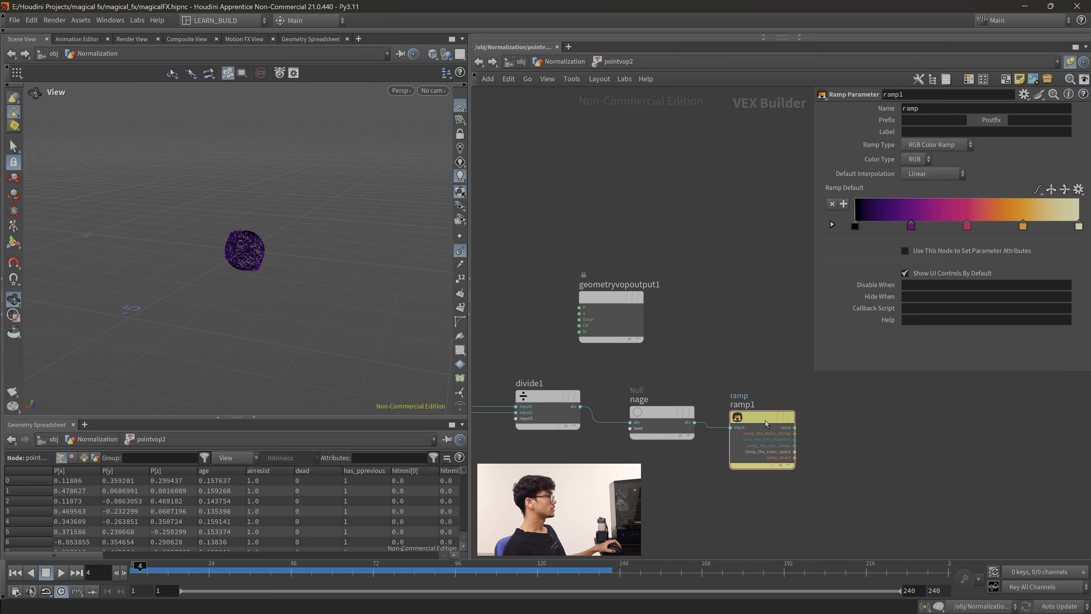
pyautogui.moveTo(755, 479); pyautogui.dragTo(759, 469, button='middle')
# Scrub to frame 3, display pointvop2 in the Normalization network and reopen its VOP network.
pyautogui.moveTo(314, 573); pyautogui.dragTo(137, 571)
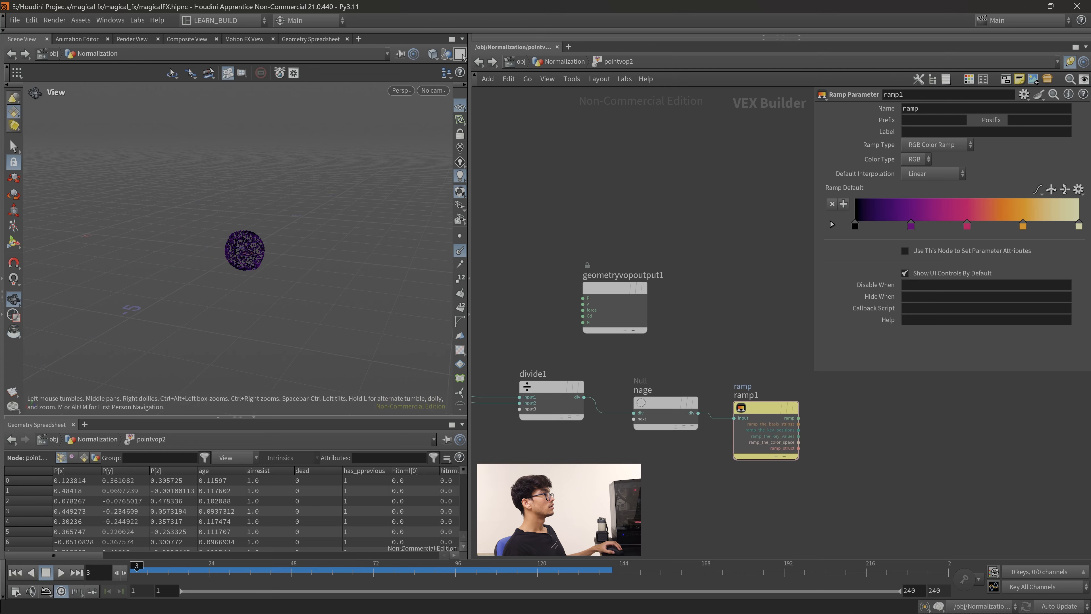
pyautogui.click(479, 62)
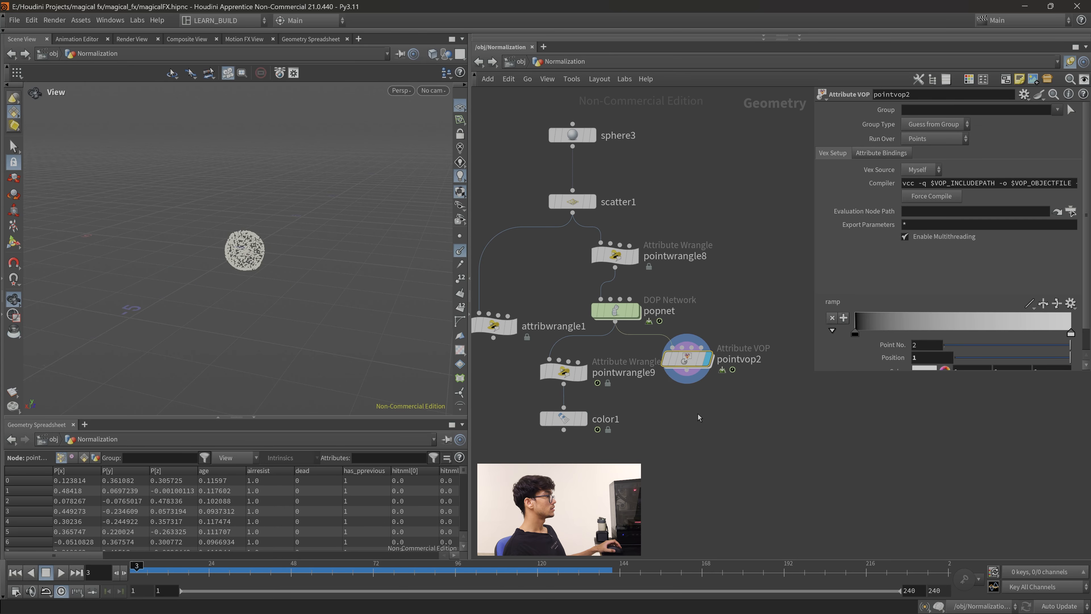
pyautogui.doubleClick(686, 358)
pyautogui.moveTo(794, 496); pyautogui.dragTo(783, 500, button='middle')
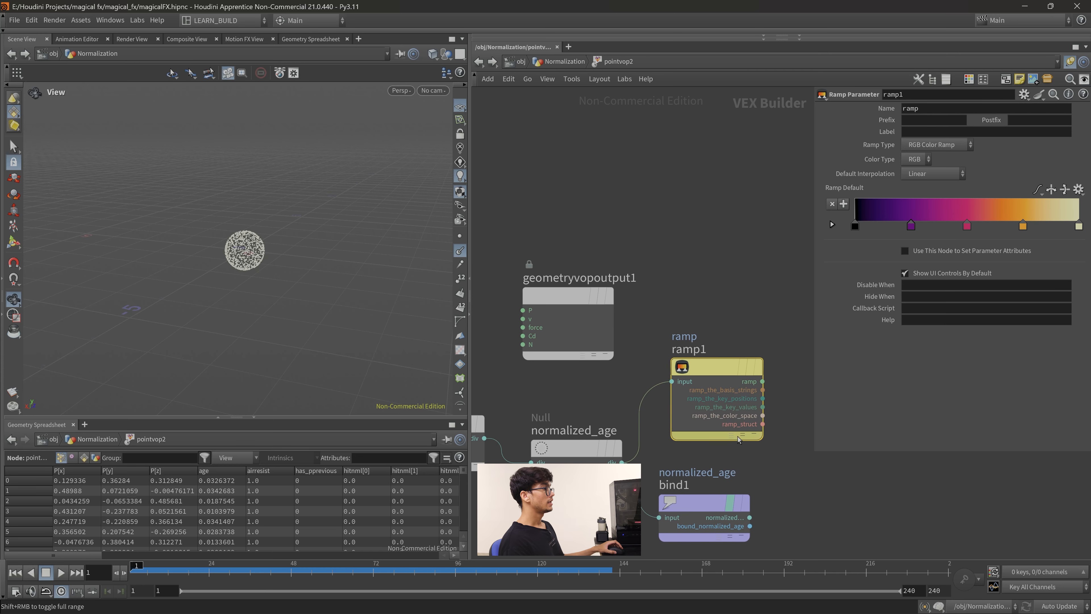
# Select the normalized_age bind node and move it lower, beneath ramp1.
pyautogui.scroll(-1, 775, 443)
pyautogui.moveTo(767, 492); pyautogui.dragTo(692, 433, button='middle')
pyautogui.scroll(1, 730, 424)
pyautogui.moveTo(635, 435)
pyautogui.mouseDown()
pyautogui.moveTo(703, 435)
pyautogui.moveTo(697, 448)
pyautogui.moveTo(717, 452)
pyautogui.mouseUp()
pyautogui.moveTo(774, 502); pyautogui.dragTo(620, 412)
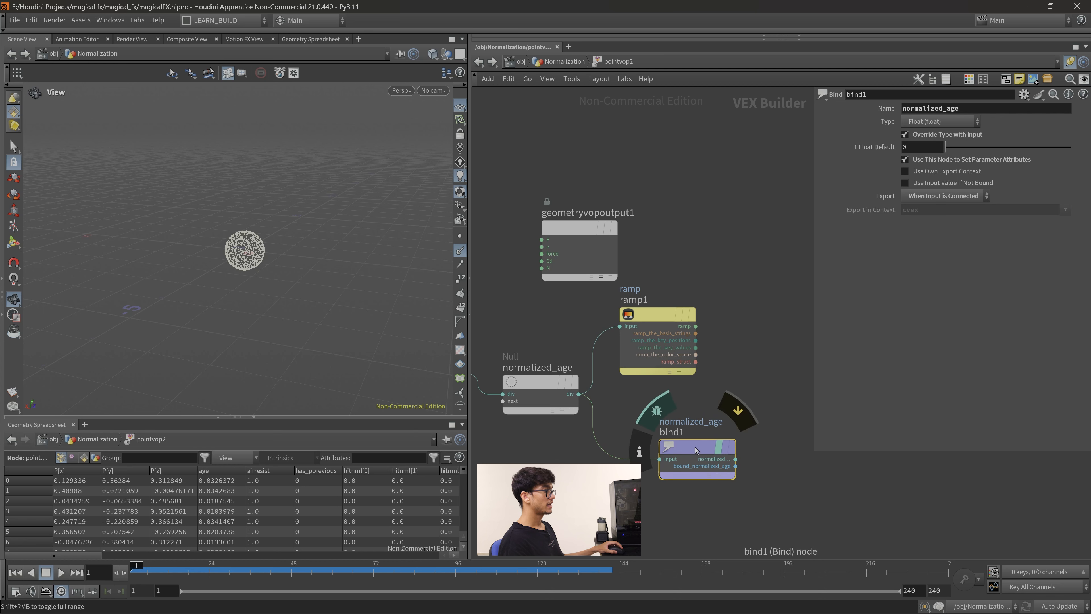
pyautogui.moveTo(692, 451); pyautogui.dragTo(690, 467)
# Reposition ramp1, wire its ramp output to geometryvopoutput1's Cd input and scrub to frame 41.
pyautogui.moveTo(690, 346); pyautogui.dragTo(694, 370)
pyautogui.click(699, 351)
pyautogui.click(541, 261)
pyautogui.moveTo(150, 572); pyautogui.dragTo(266, 574)
pyautogui.moveTo(655, 342); pyautogui.dragTo(634, 346)
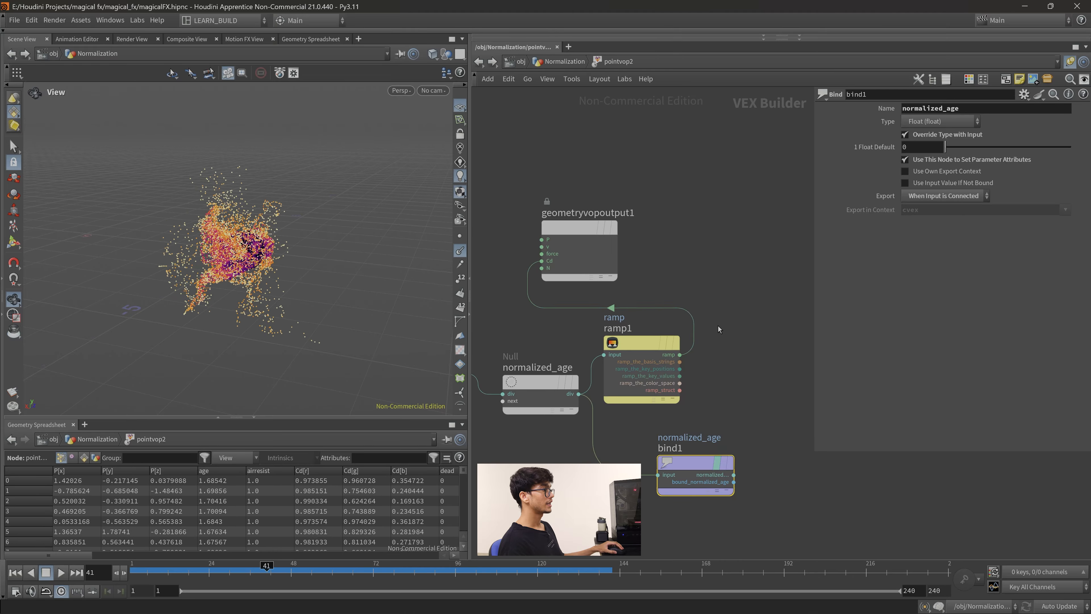
pyautogui.moveTo(621, 348)
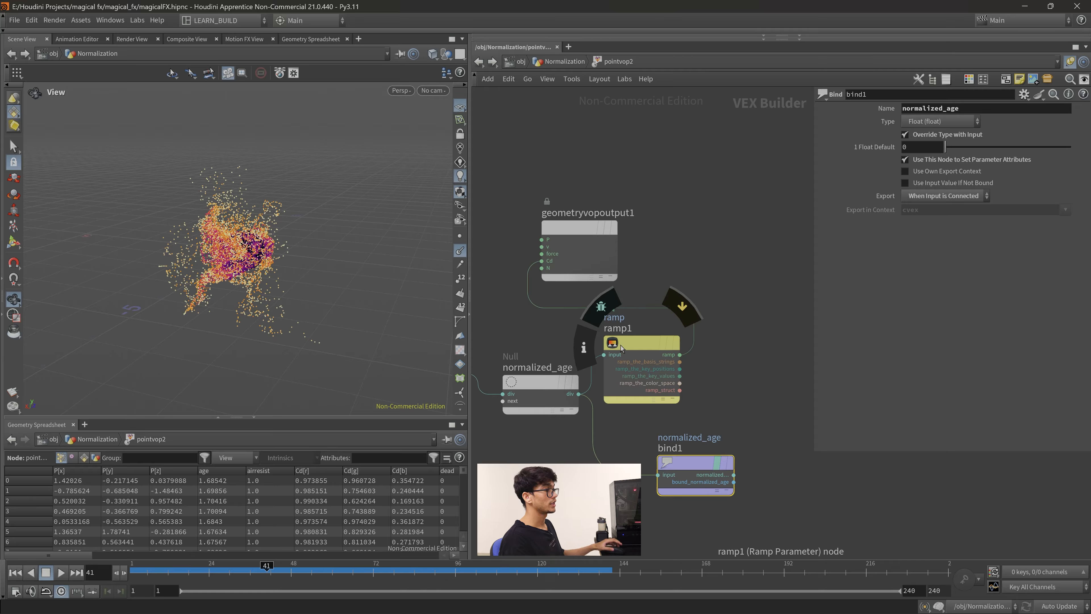
# Add a Bind node wired to ramp1's ramp output, placed above bind1.
pyautogui.moveTo(816, 527); pyautogui.dragTo(641, 433)
pyautogui.moveTo(704, 354); pyautogui.dragTo(653, 296, button='middle')
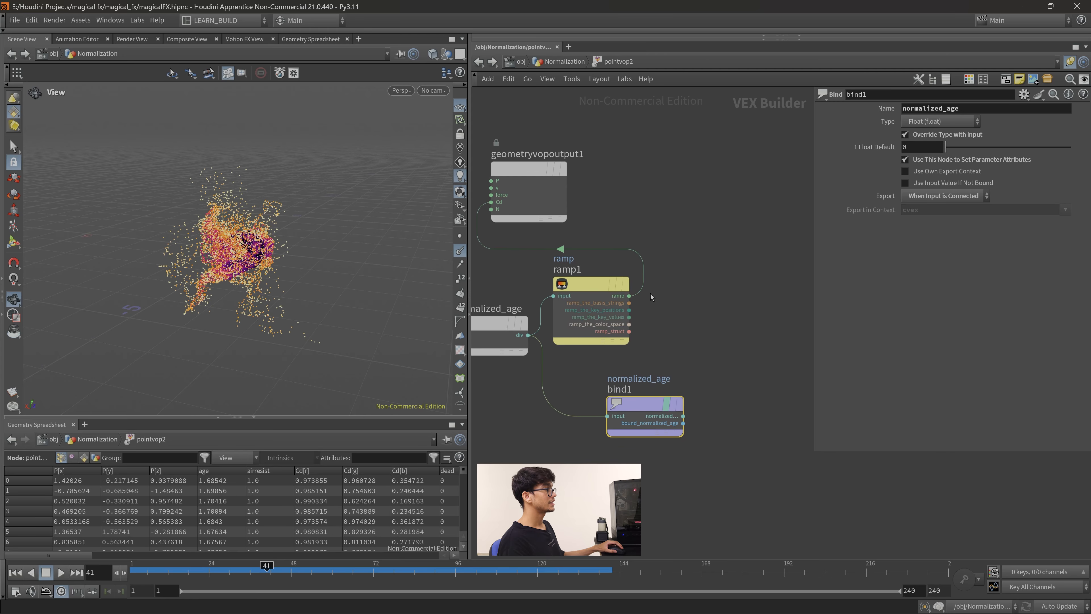
pyautogui.press('Tab')
pyautogui.write('bind')
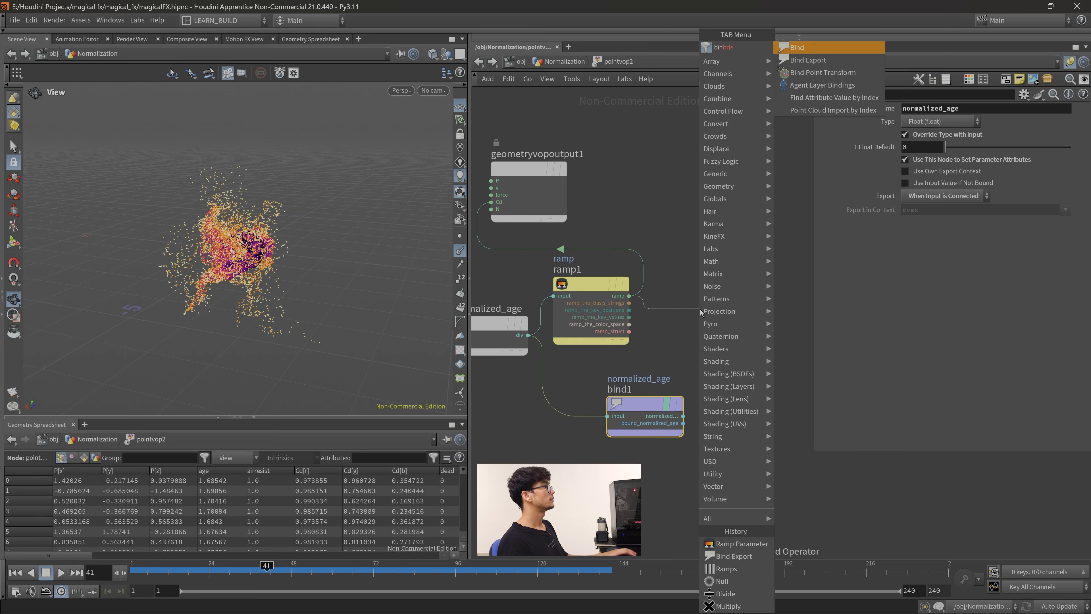
pyautogui.press('Return')
pyautogui.click(732, 320)
# Disconnect ramp1 from geometryvopoutput1's Cd input and set bind2's name to Cd.
pyautogui.moveTo(611, 234); pyautogui.dragTo(610, 262)
pyautogui.doubleClick(930, 110)
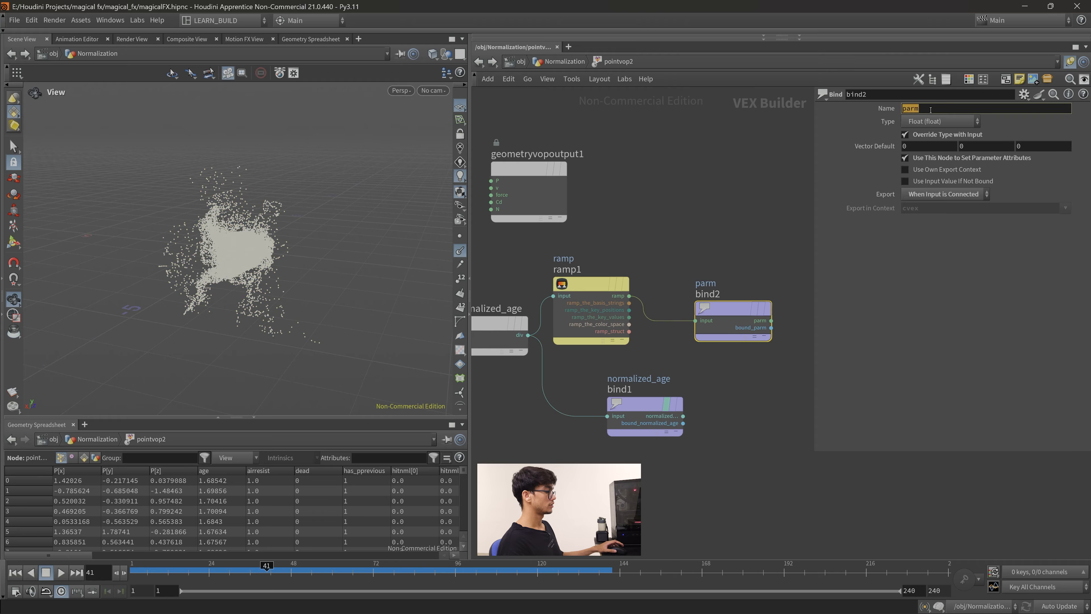
pyautogui.write('Cd')
pyautogui.press('Return')
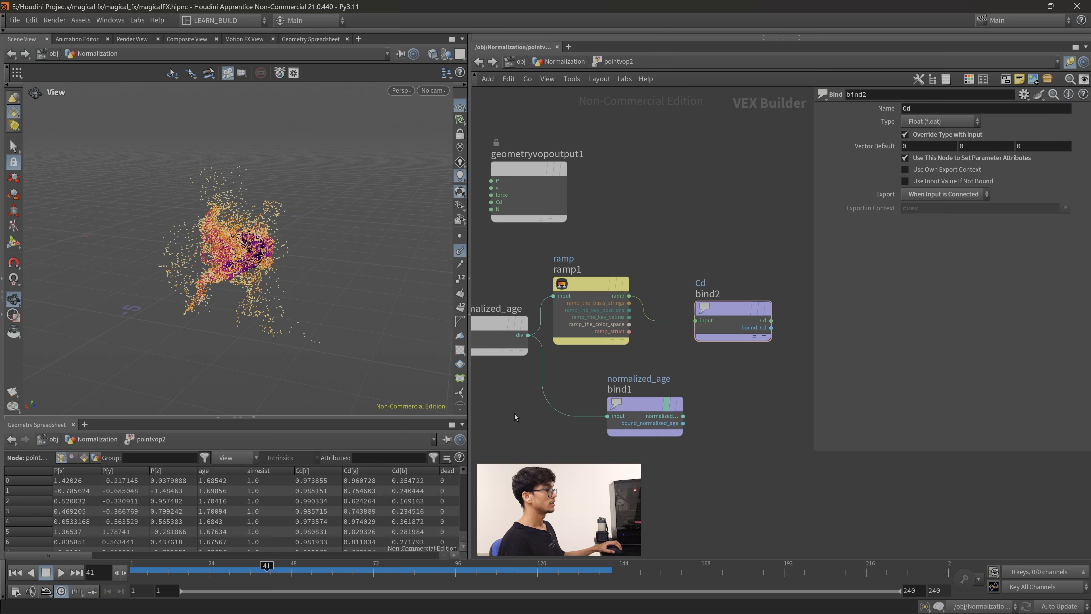
# Scrub the simulation to frame 129 and back to frame 39 to examine the particle colors up close.
pyautogui.moveTo(172, 570); pyautogui.dragTo(568, 572)
pyautogui.moveTo(212, 309); pyautogui.dragTo(300, 287)
pyautogui.moveTo(299, 288); pyautogui.dragTo(220, 297, button='middle')
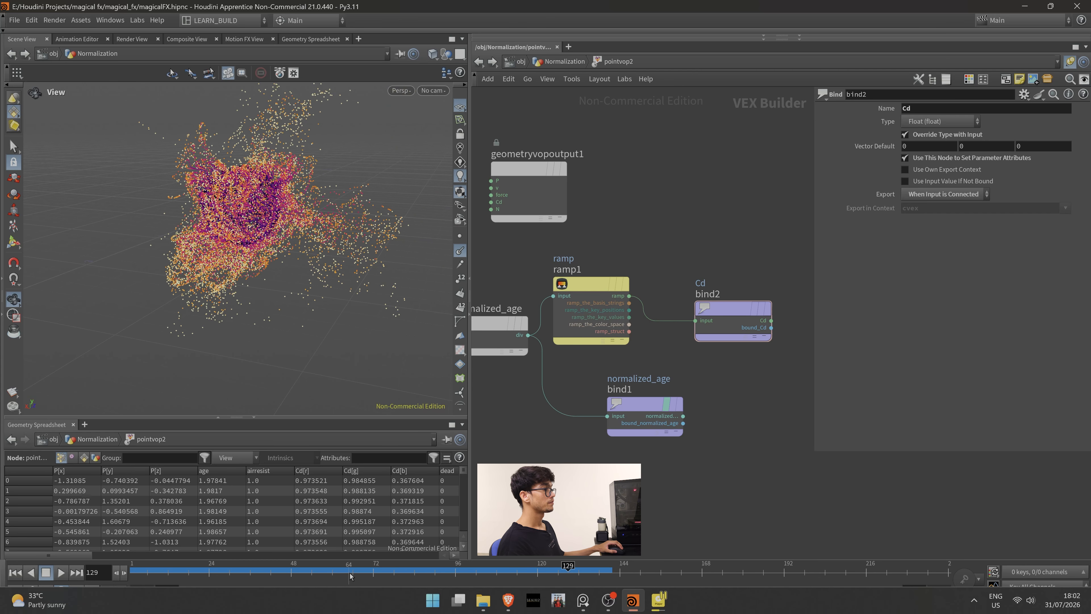
pyautogui.click(260, 570)
# Go up to the object level and open the age geometry network.
pyautogui.click(479, 62)
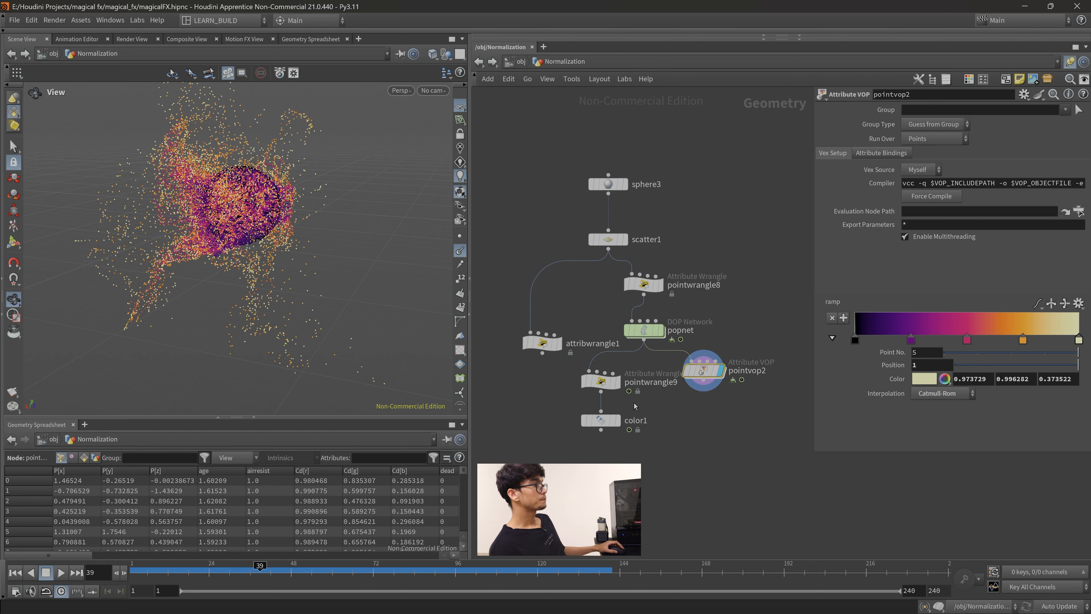
pyautogui.press('u')
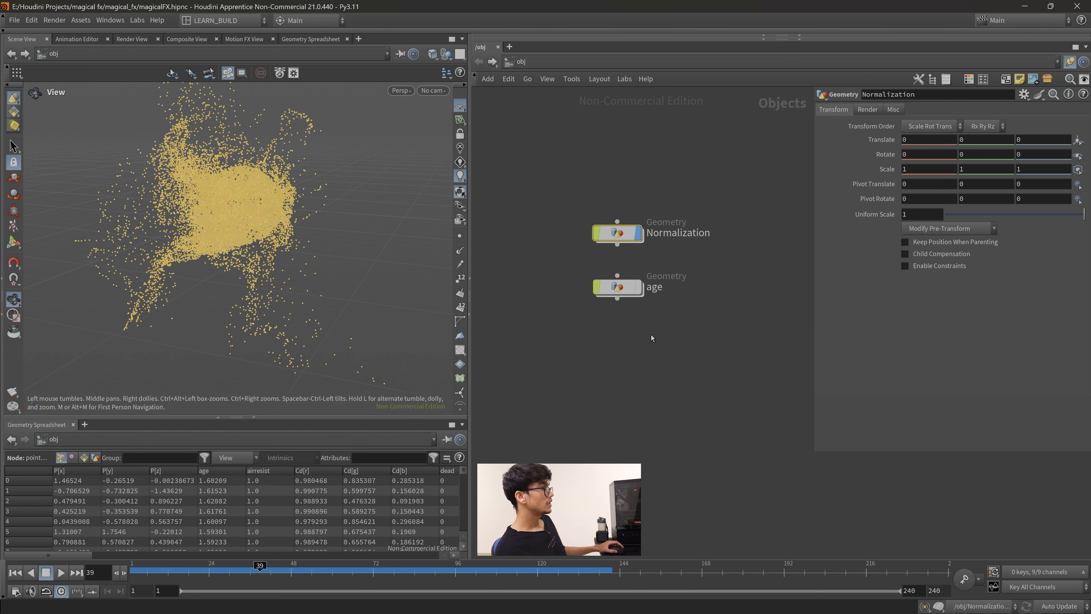
pyautogui.doubleClick(619, 233)
pyautogui.press('u')
pyautogui.click(617, 245)
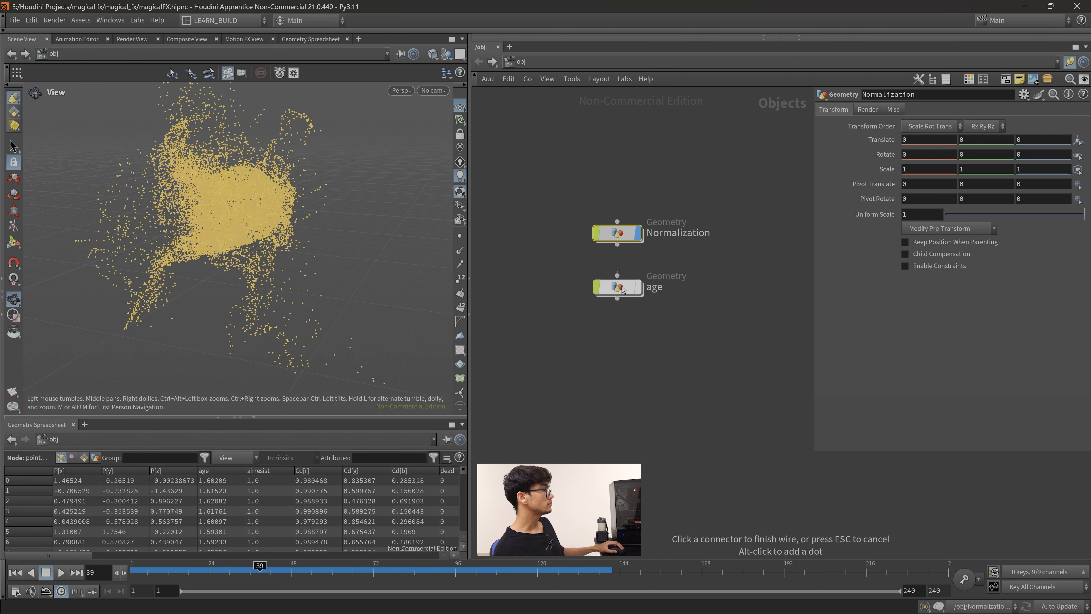
pyautogui.doubleClick(622, 287)
# Examine the age network's fit01 note and pointwrangle3's norm_age expression.
pyautogui.scroll(-5, 679, 434)
pyautogui.scroll(5, 596, 426)
pyautogui.moveTo(679, 454); pyautogui.dragTo(618, 477, button='middle')
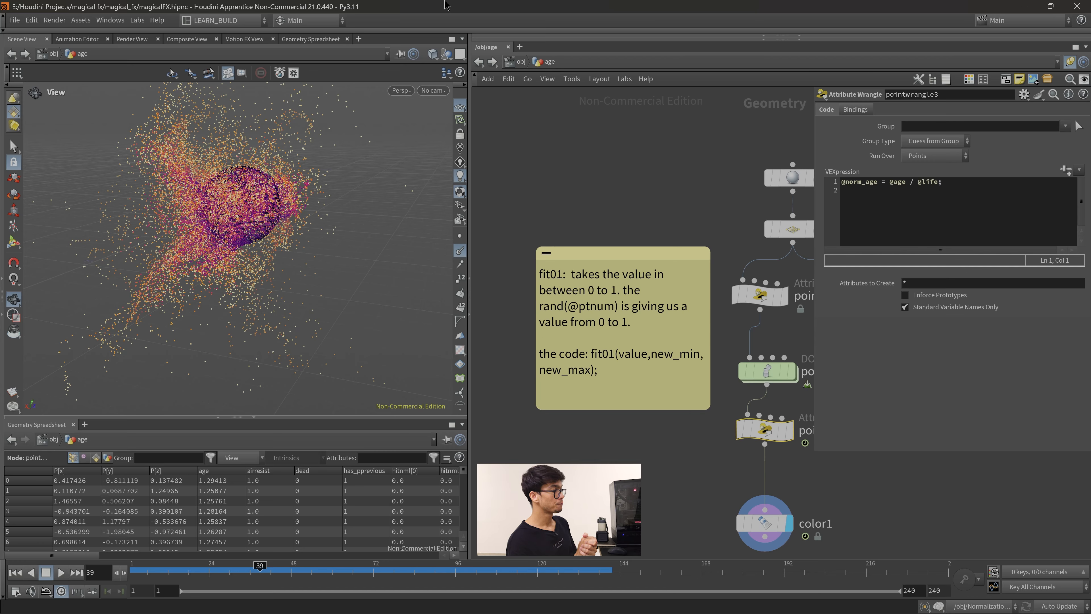
pyautogui.moveTo(670, 464); pyautogui.dragTo(662, 461, button='middle')
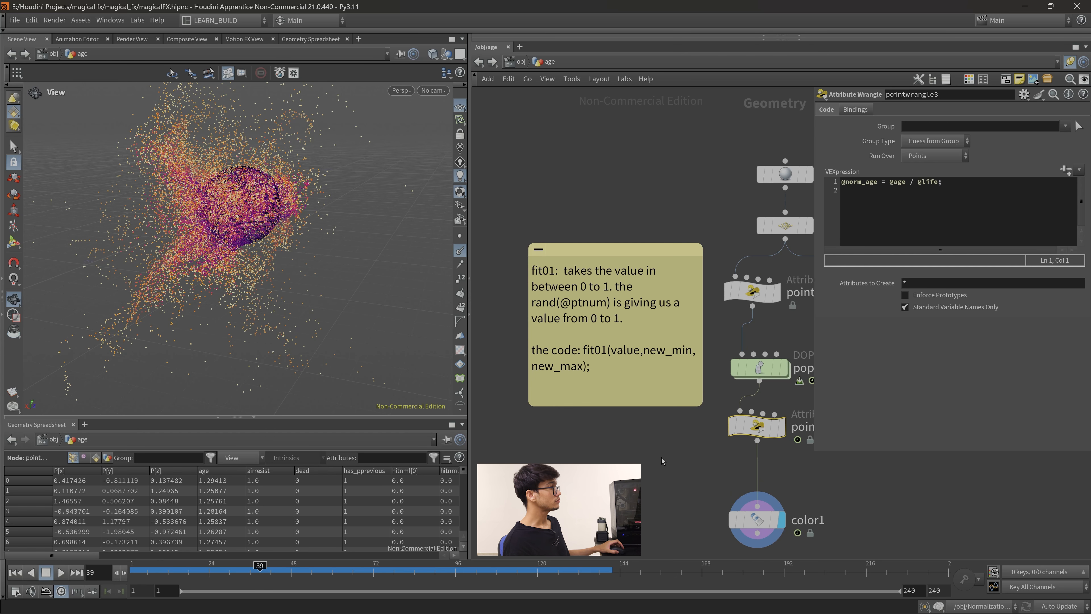
pyautogui.moveTo(959, 189); pyautogui.dragTo(847, 189)
pyautogui.click(962, 207)
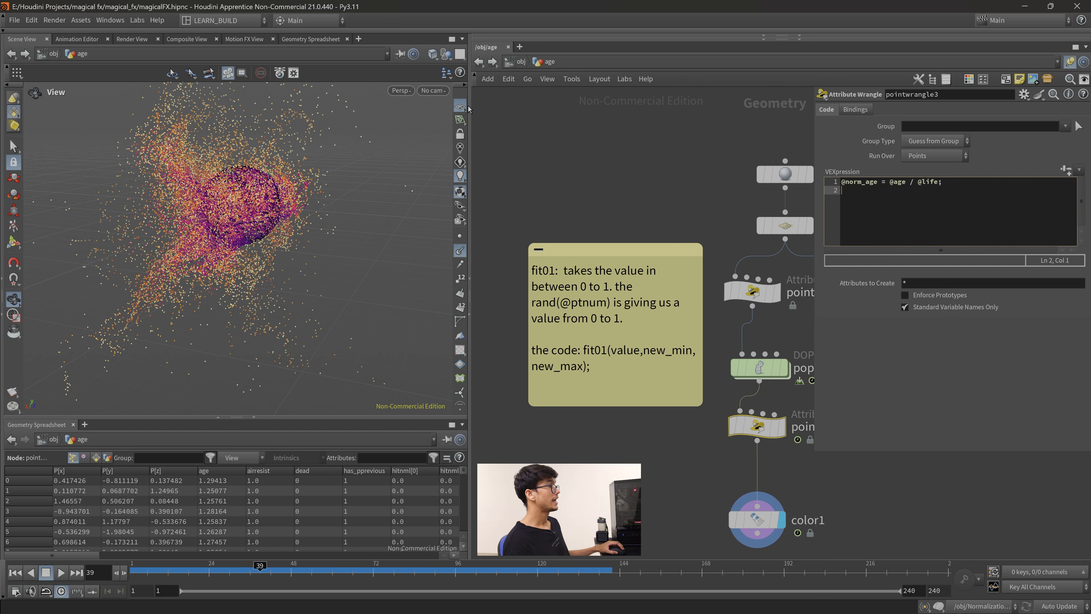
# Return to the Normalization network and look over color1 and the earlier sphere2 and add4 example setups.
pyautogui.click(478, 62)
pyautogui.doubleClick(618, 233)
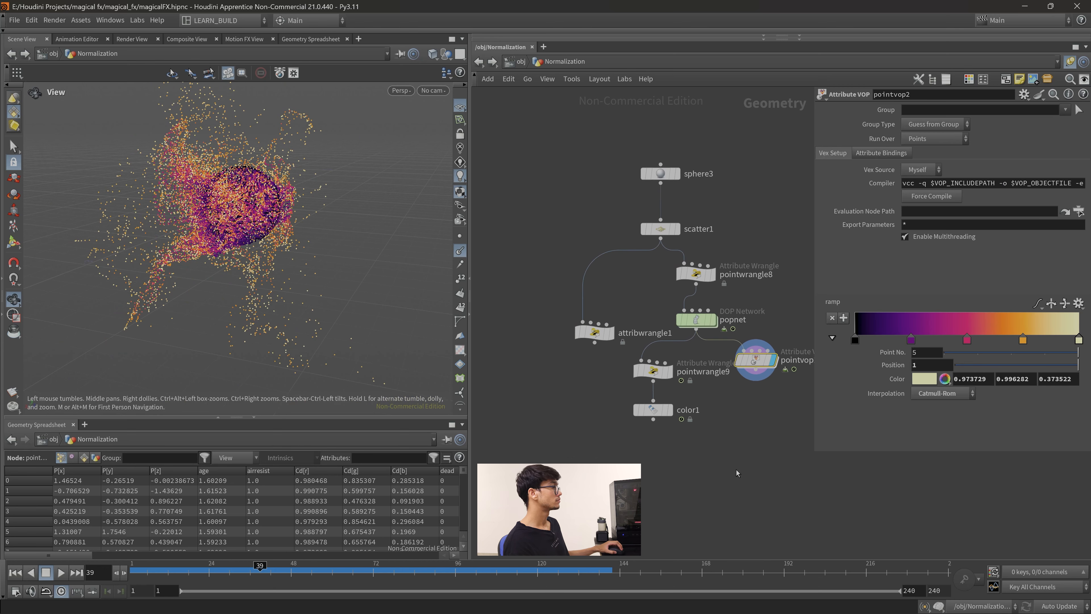
pyautogui.moveTo(723, 452); pyautogui.dragTo(657, 411)
pyautogui.scroll(-3, 595, 297)
pyautogui.moveTo(494, 266); pyautogui.dragTo(663, 482, button='middle')
pyautogui.scroll(2, 669, 373)
pyautogui.moveTo(704, 309); pyautogui.dragTo(630, 426, button='middle')
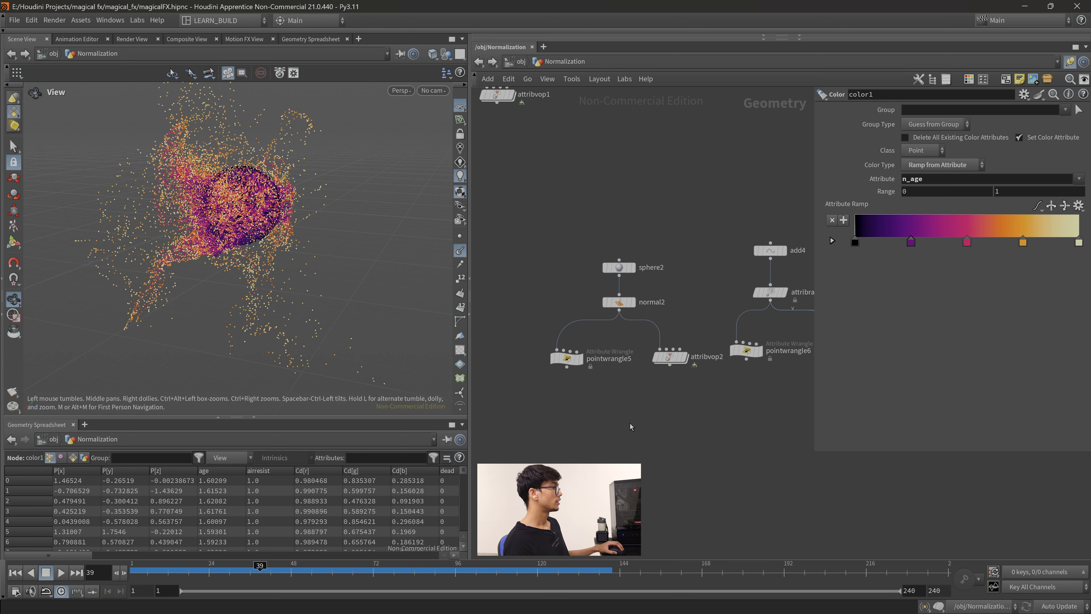
# Examine the normal-length expression in pointwrangle5 and the matching attribvop2 setup under normal2.
pyautogui.moveTo(617, 407); pyautogui.dragTo(564, 355)
pyautogui.moveTo(704, 395); pyautogui.dragTo(641, 401, button='middle')
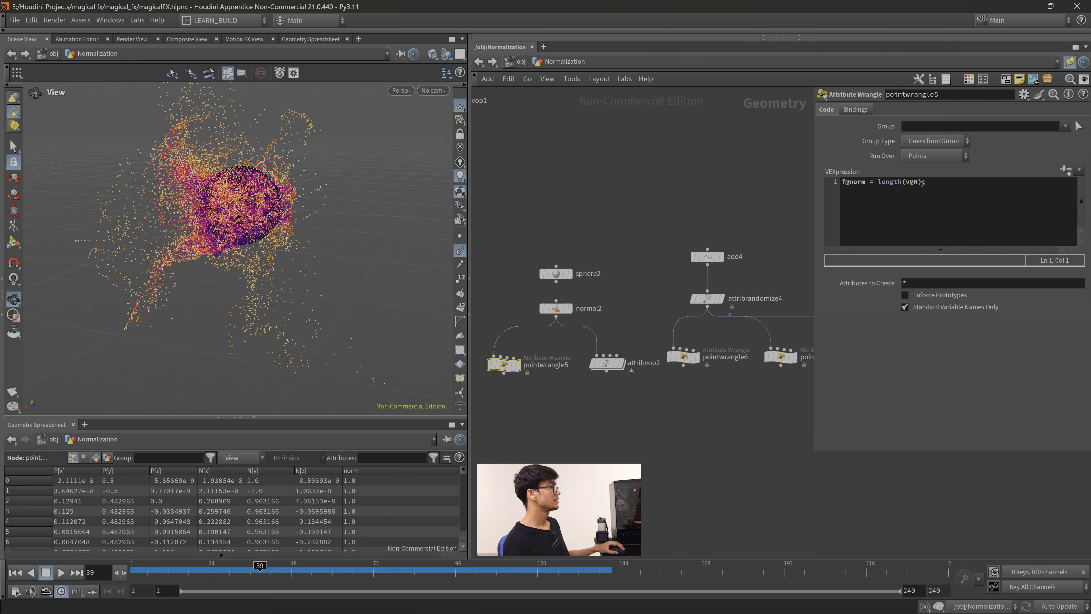
pyautogui.moveTo(923, 184); pyautogui.dragTo(851, 185)
pyautogui.click(969, 182)
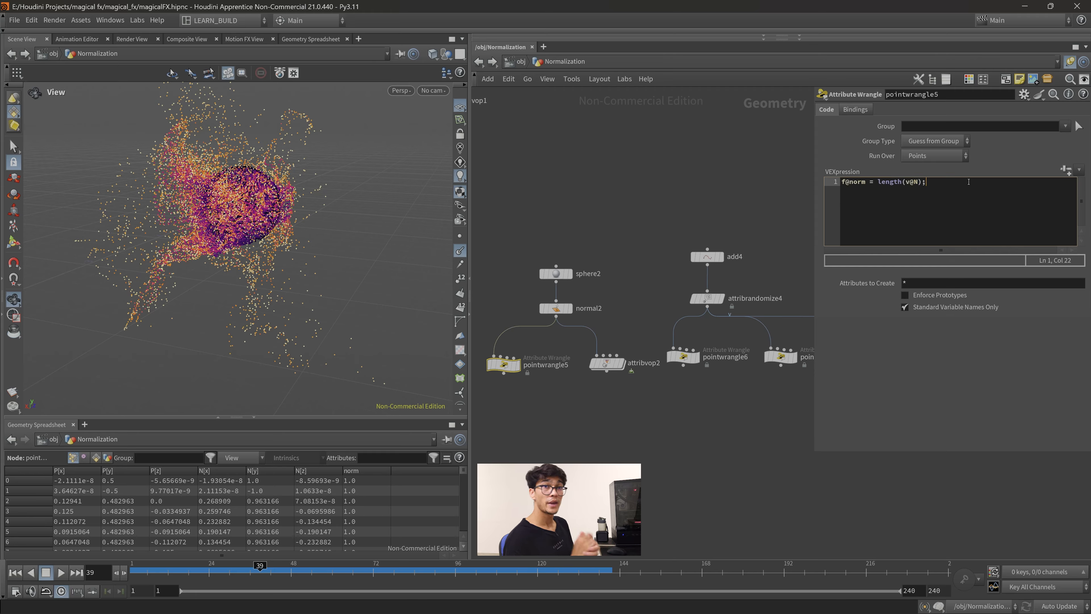
pyautogui.moveTo(655, 408); pyautogui.dragTo(603, 359)
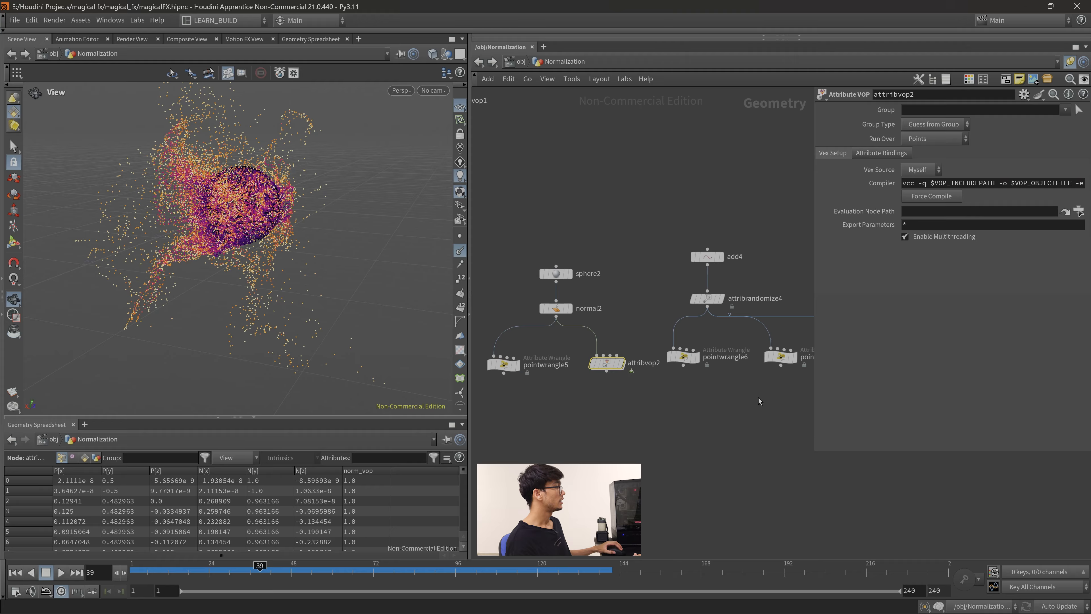
# Review pointwrangle6's code line by line: the magnitude attribute, multiplying and dividing velocity by length, normalize, and the length variable.
pyautogui.moveTo(719, 394); pyautogui.dragTo(688, 349)
pyautogui.moveTo(774, 365); pyautogui.dragTo(729, 372, button='middle')
pyautogui.moveTo(971, 289); pyautogui.dragTo(844, 285)
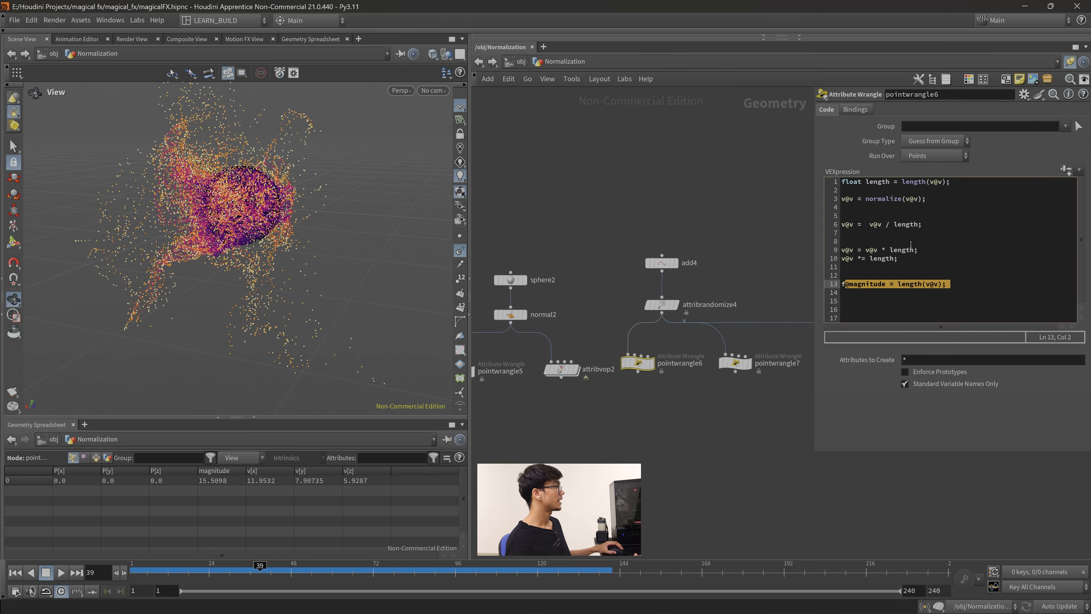
pyautogui.moveTo(930, 251); pyautogui.dragTo(841, 250)
pyautogui.moveTo(935, 224); pyautogui.dragTo(841, 223)
pyautogui.moveTo(926, 199); pyautogui.dragTo(842, 198)
pyautogui.moveTo(952, 181); pyautogui.dragTo(855, 186)
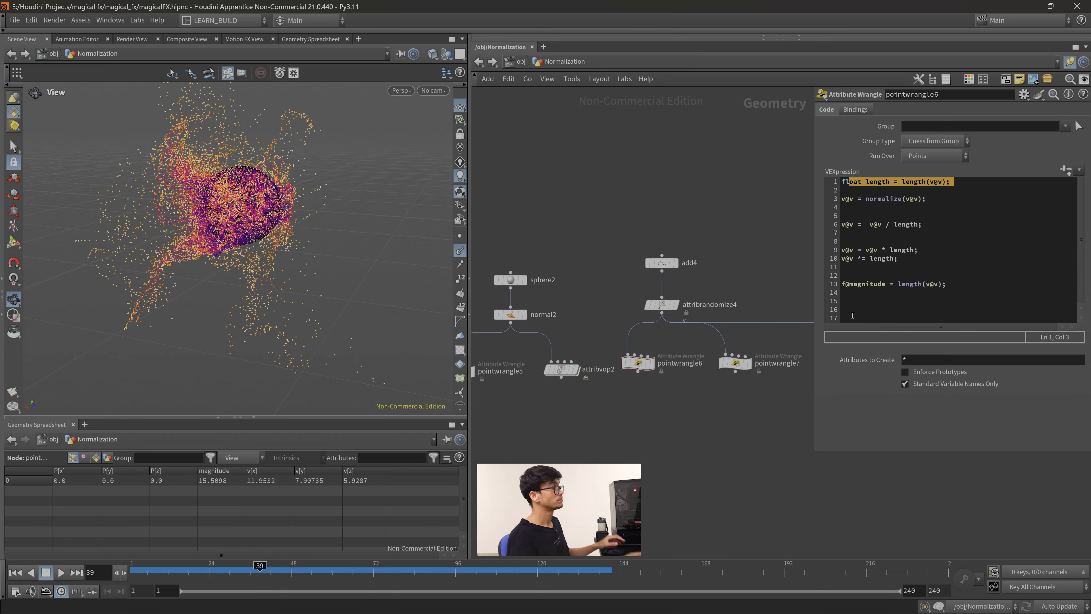
# Look over the add4 velocity branches and inspect pointwrangle7's magnitude and normalize code.
pyautogui.scroll(-2, 645, 395)
pyautogui.moveTo(707, 432); pyautogui.dragTo(639, 429, button='middle')
pyautogui.scroll(2, 604, 408)
pyautogui.moveTo(629, 419); pyautogui.dragTo(580, 239)
pyautogui.moveTo(489, 339); pyautogui.dragTo(548, 355)
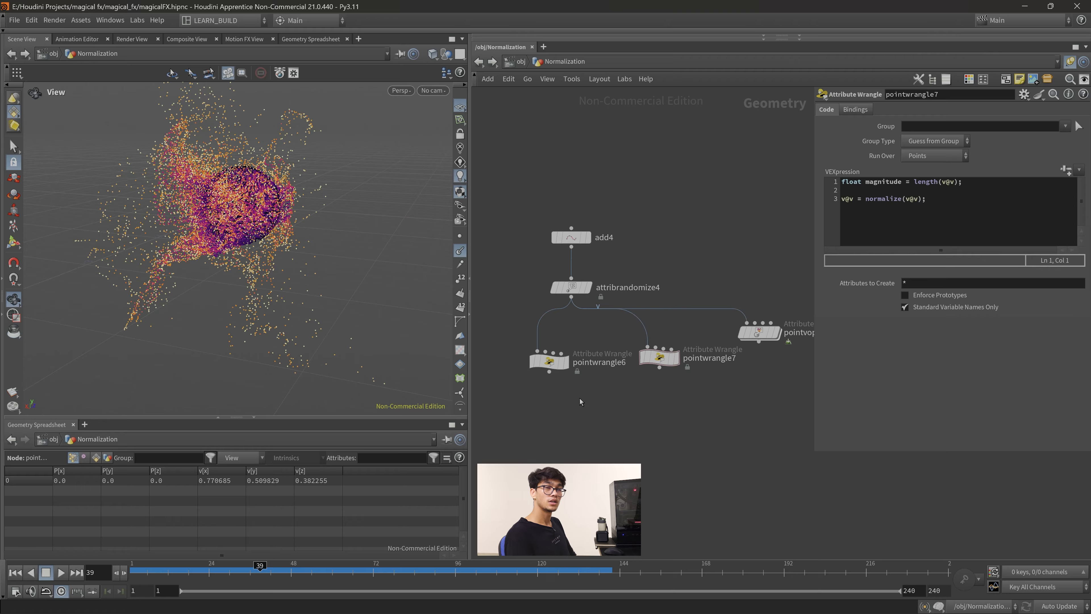